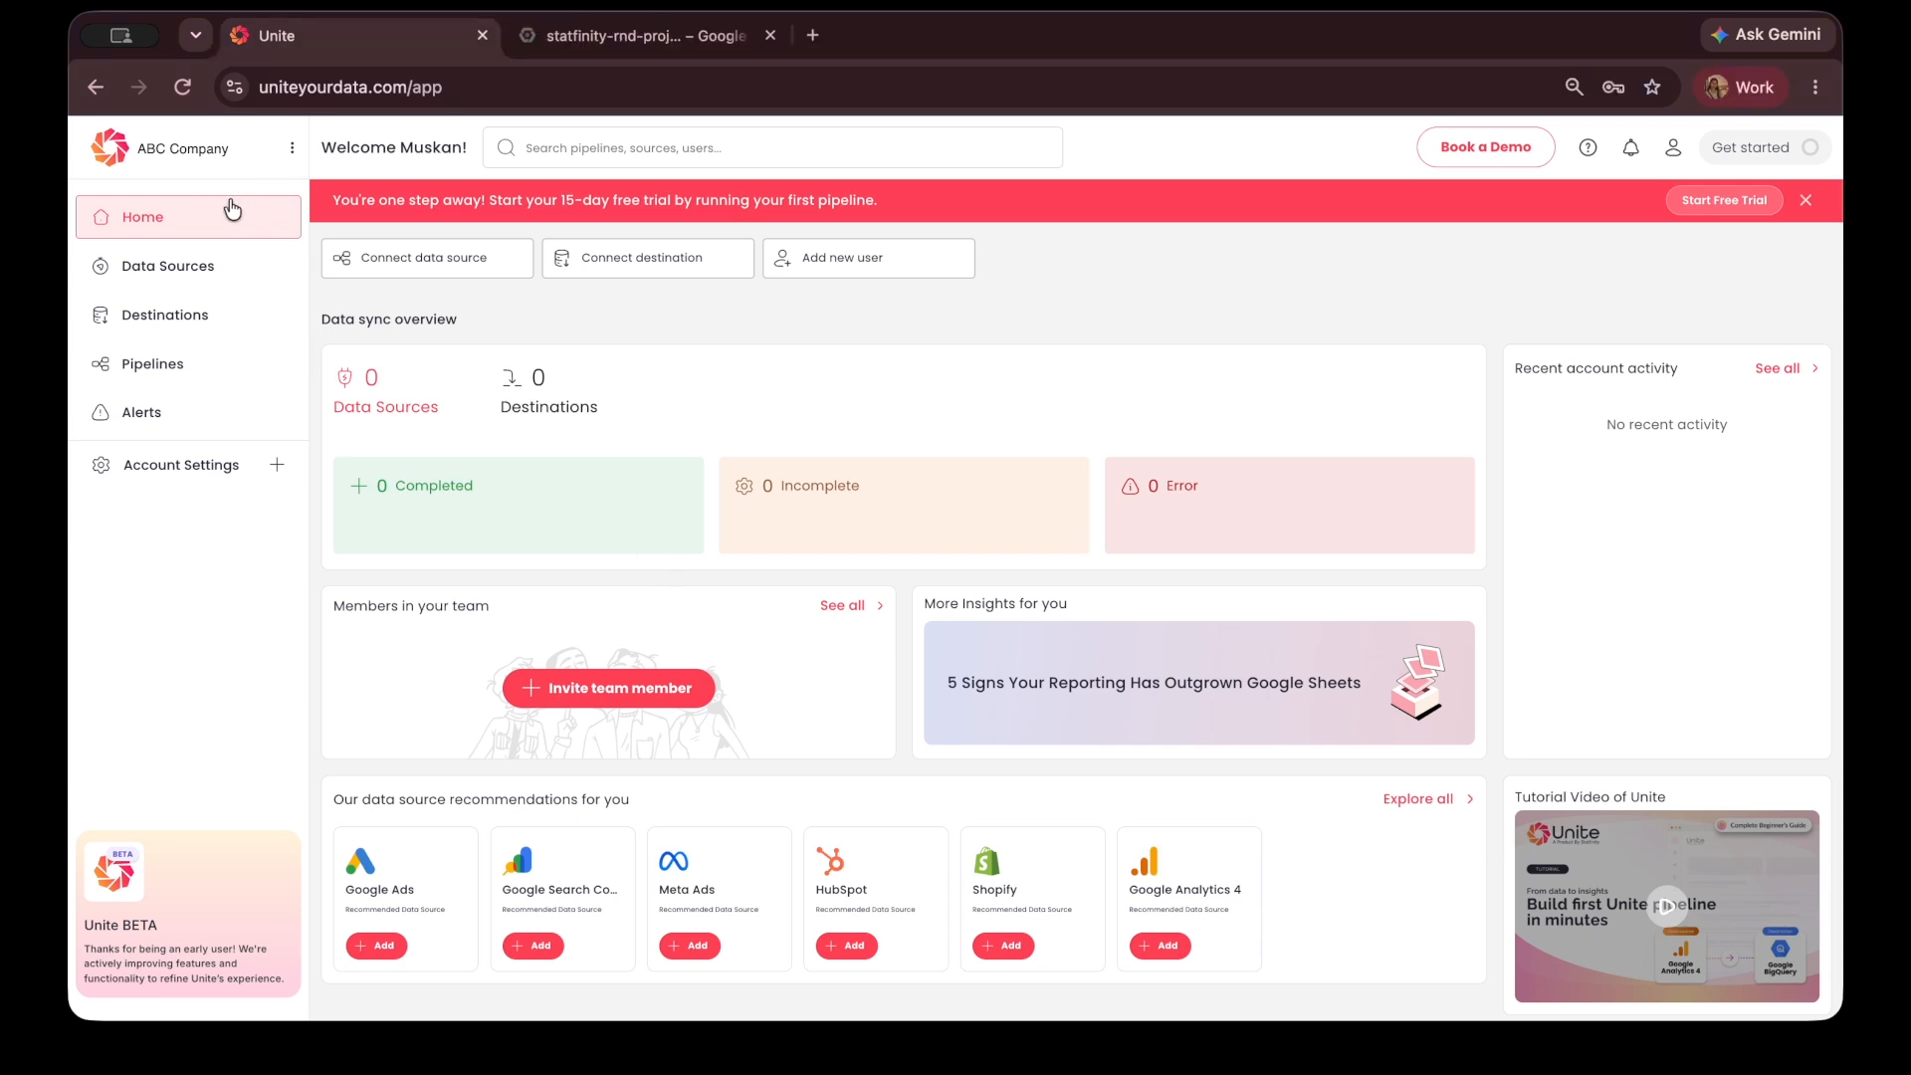
- View the company list and the User Management, Billing and Plans pages of the account settings, ending on the Home page
left_click(293, 149)
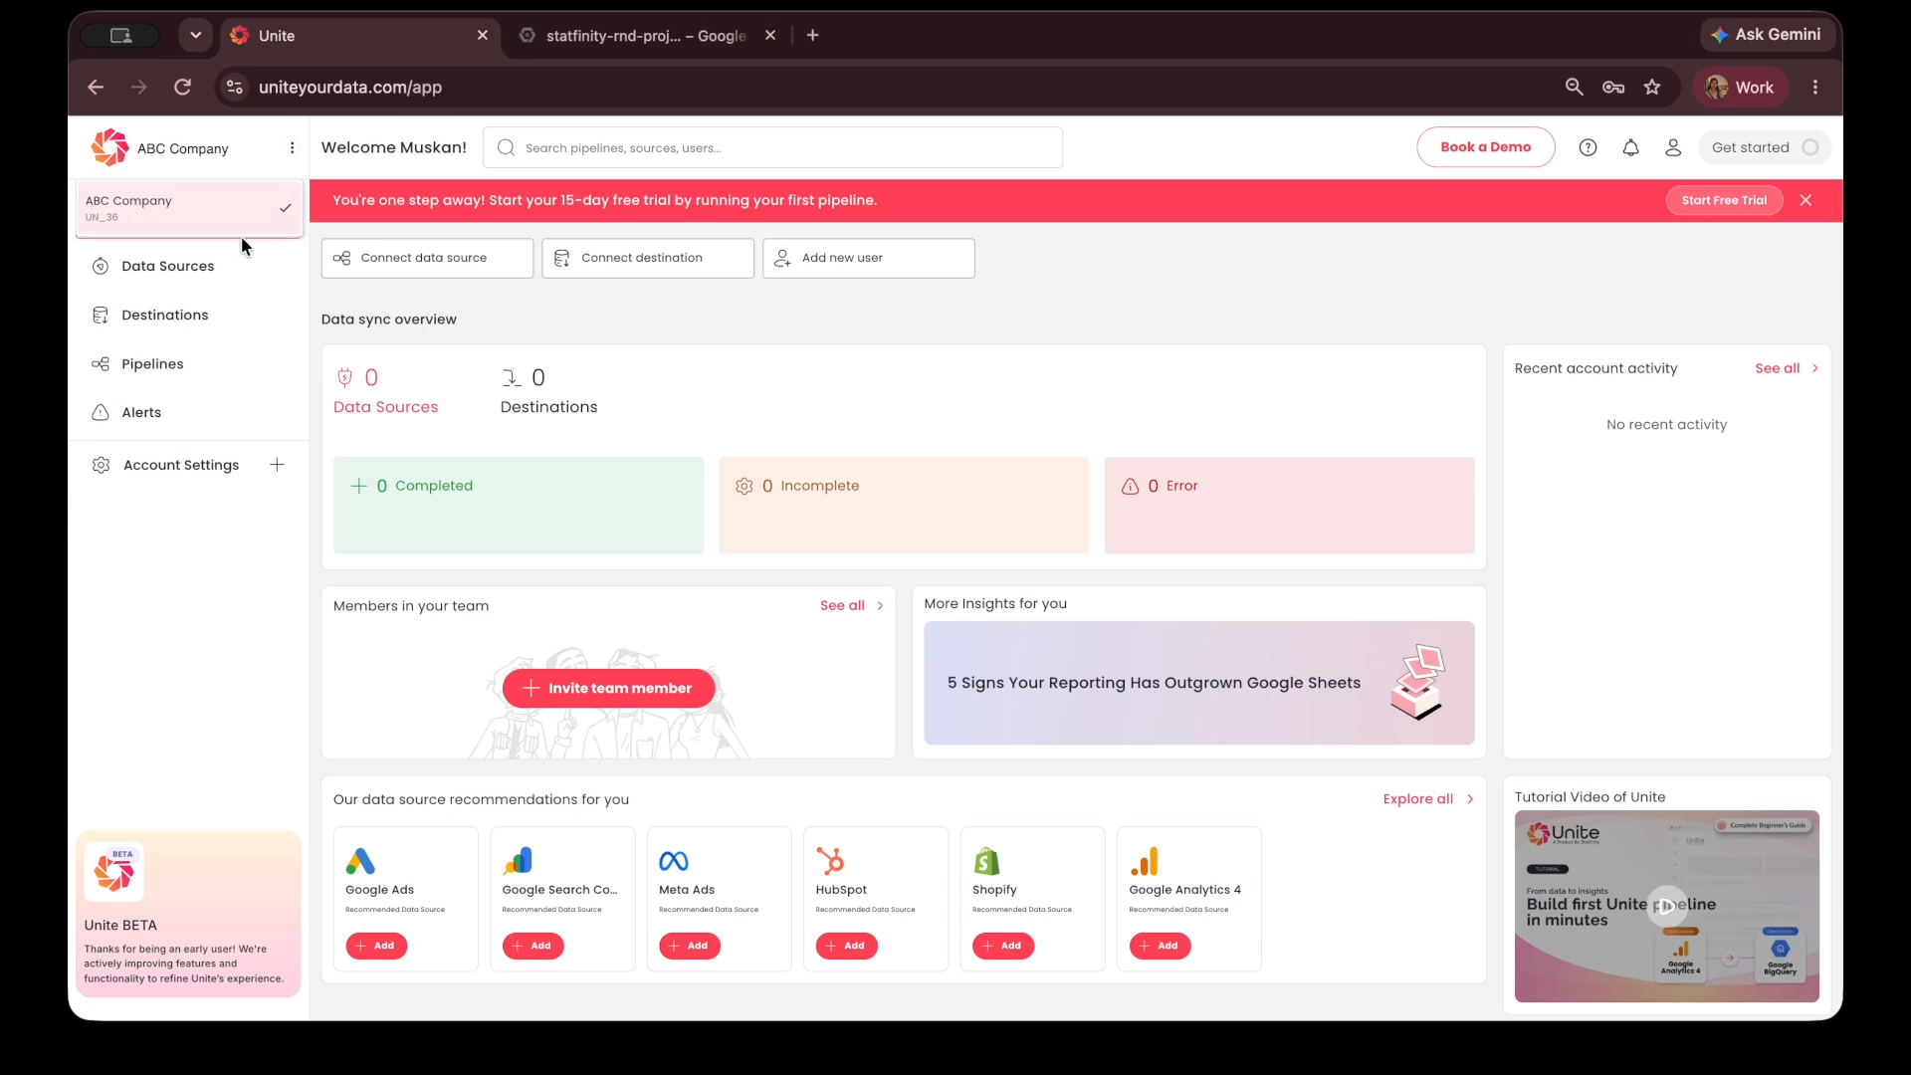
left_click(204, 553)
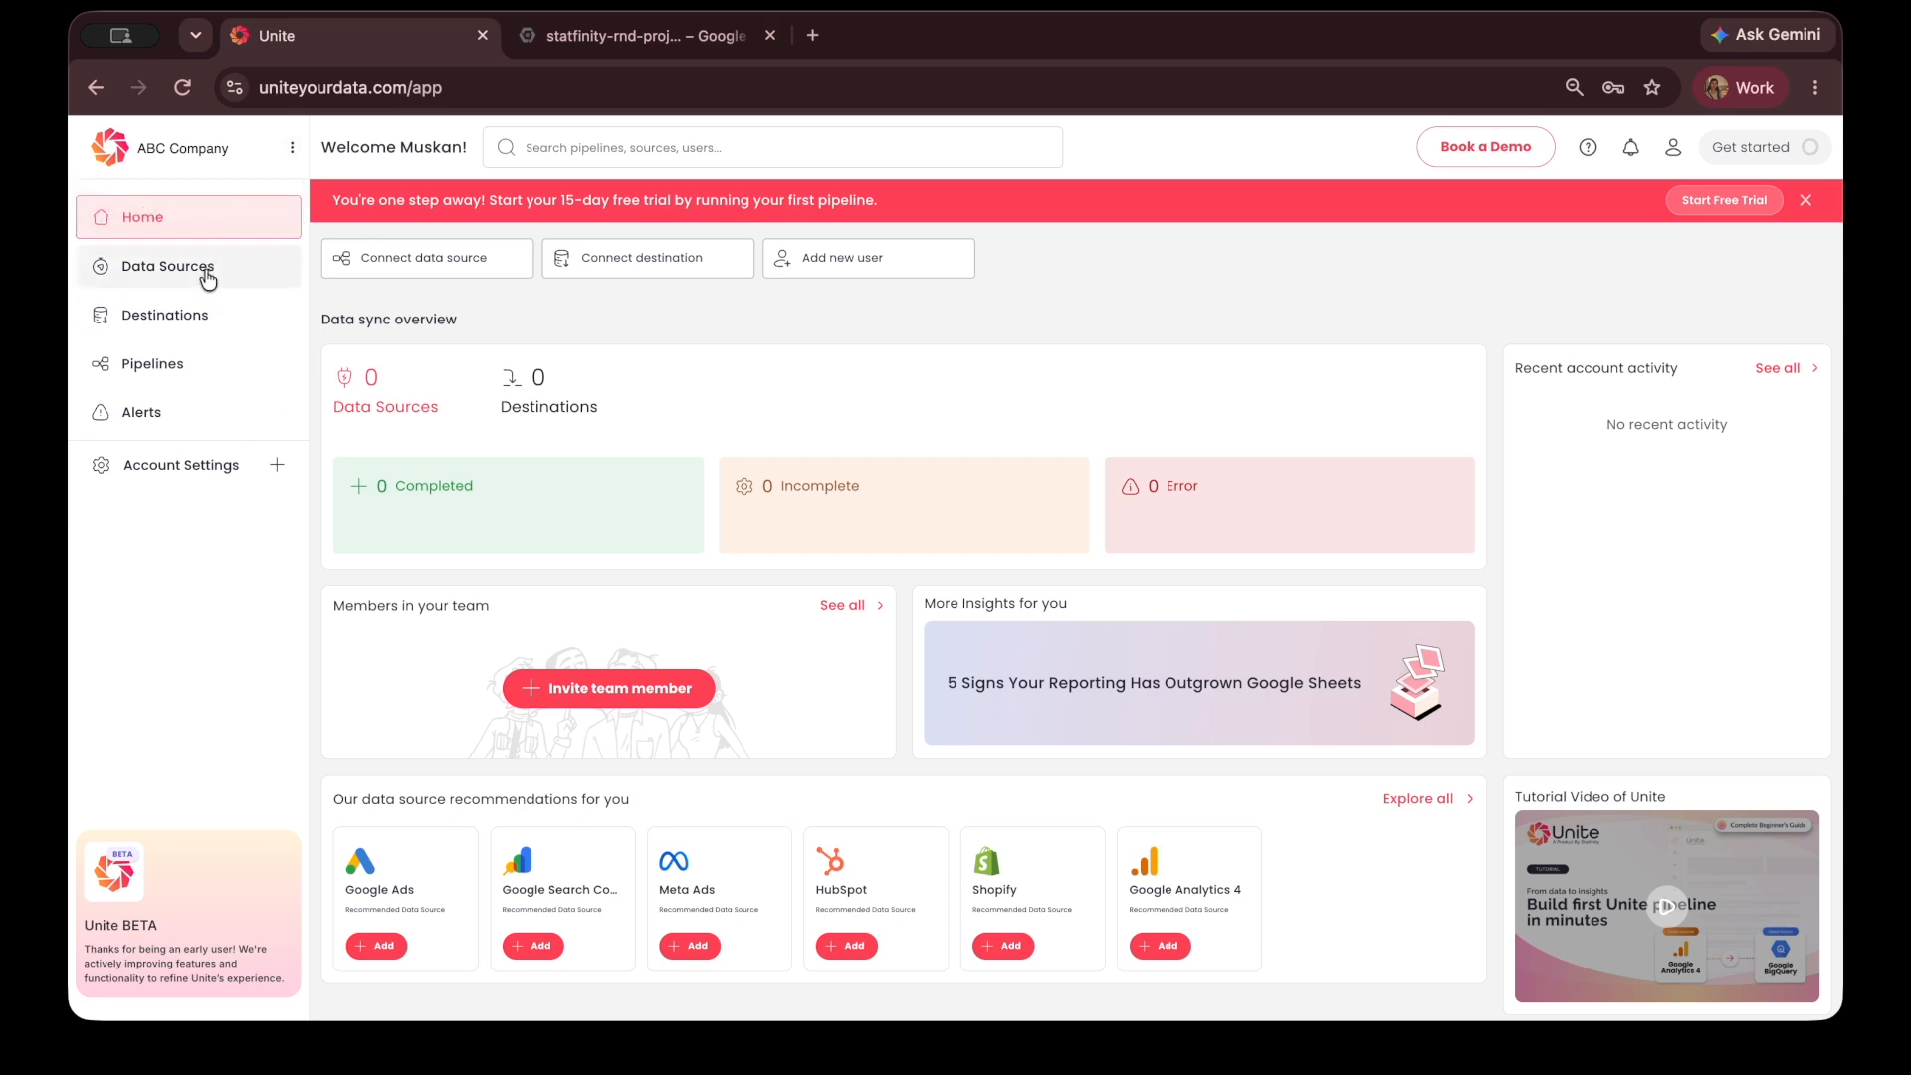
left_click(192, 462)
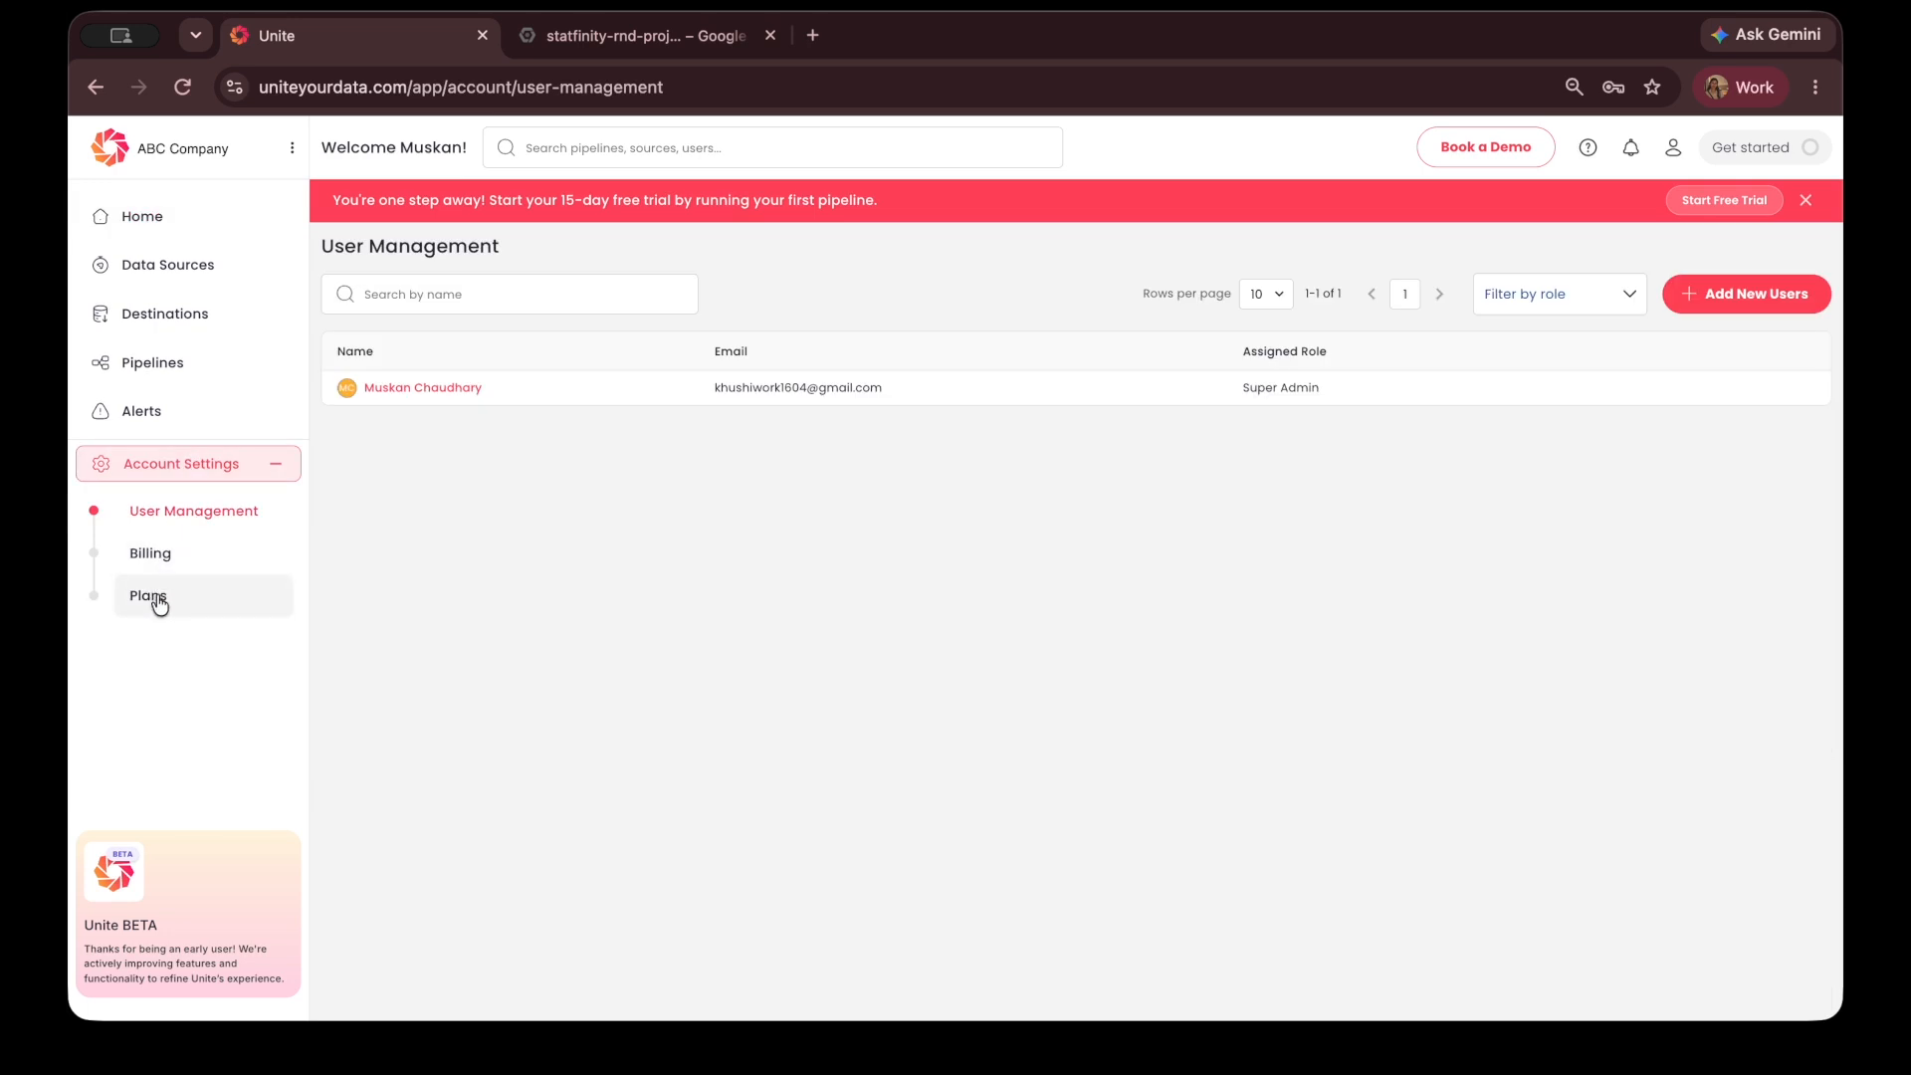
left_click(162, 557)
left_click(171, 602)
left_click(200, 227)
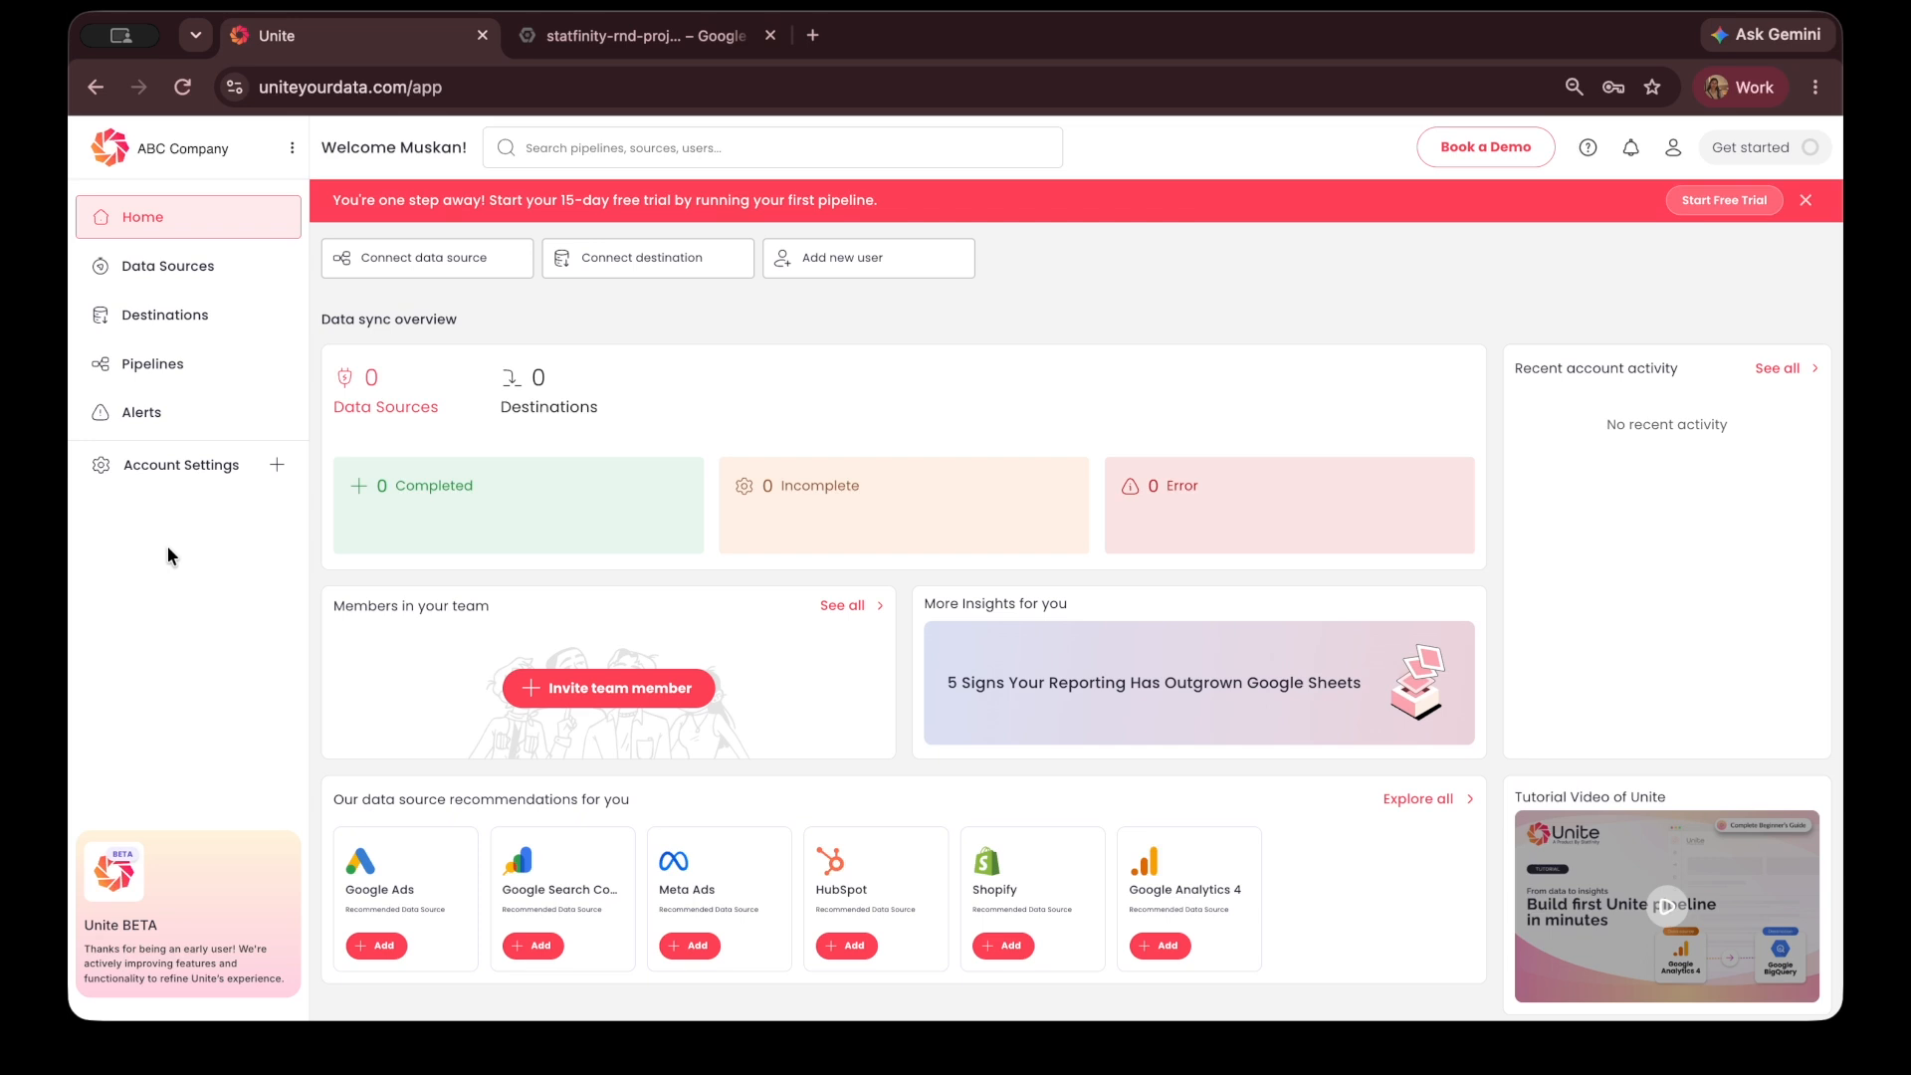
- Check the global search, the Book a Demo option, the help options and the notifications
left_click(514, 150)
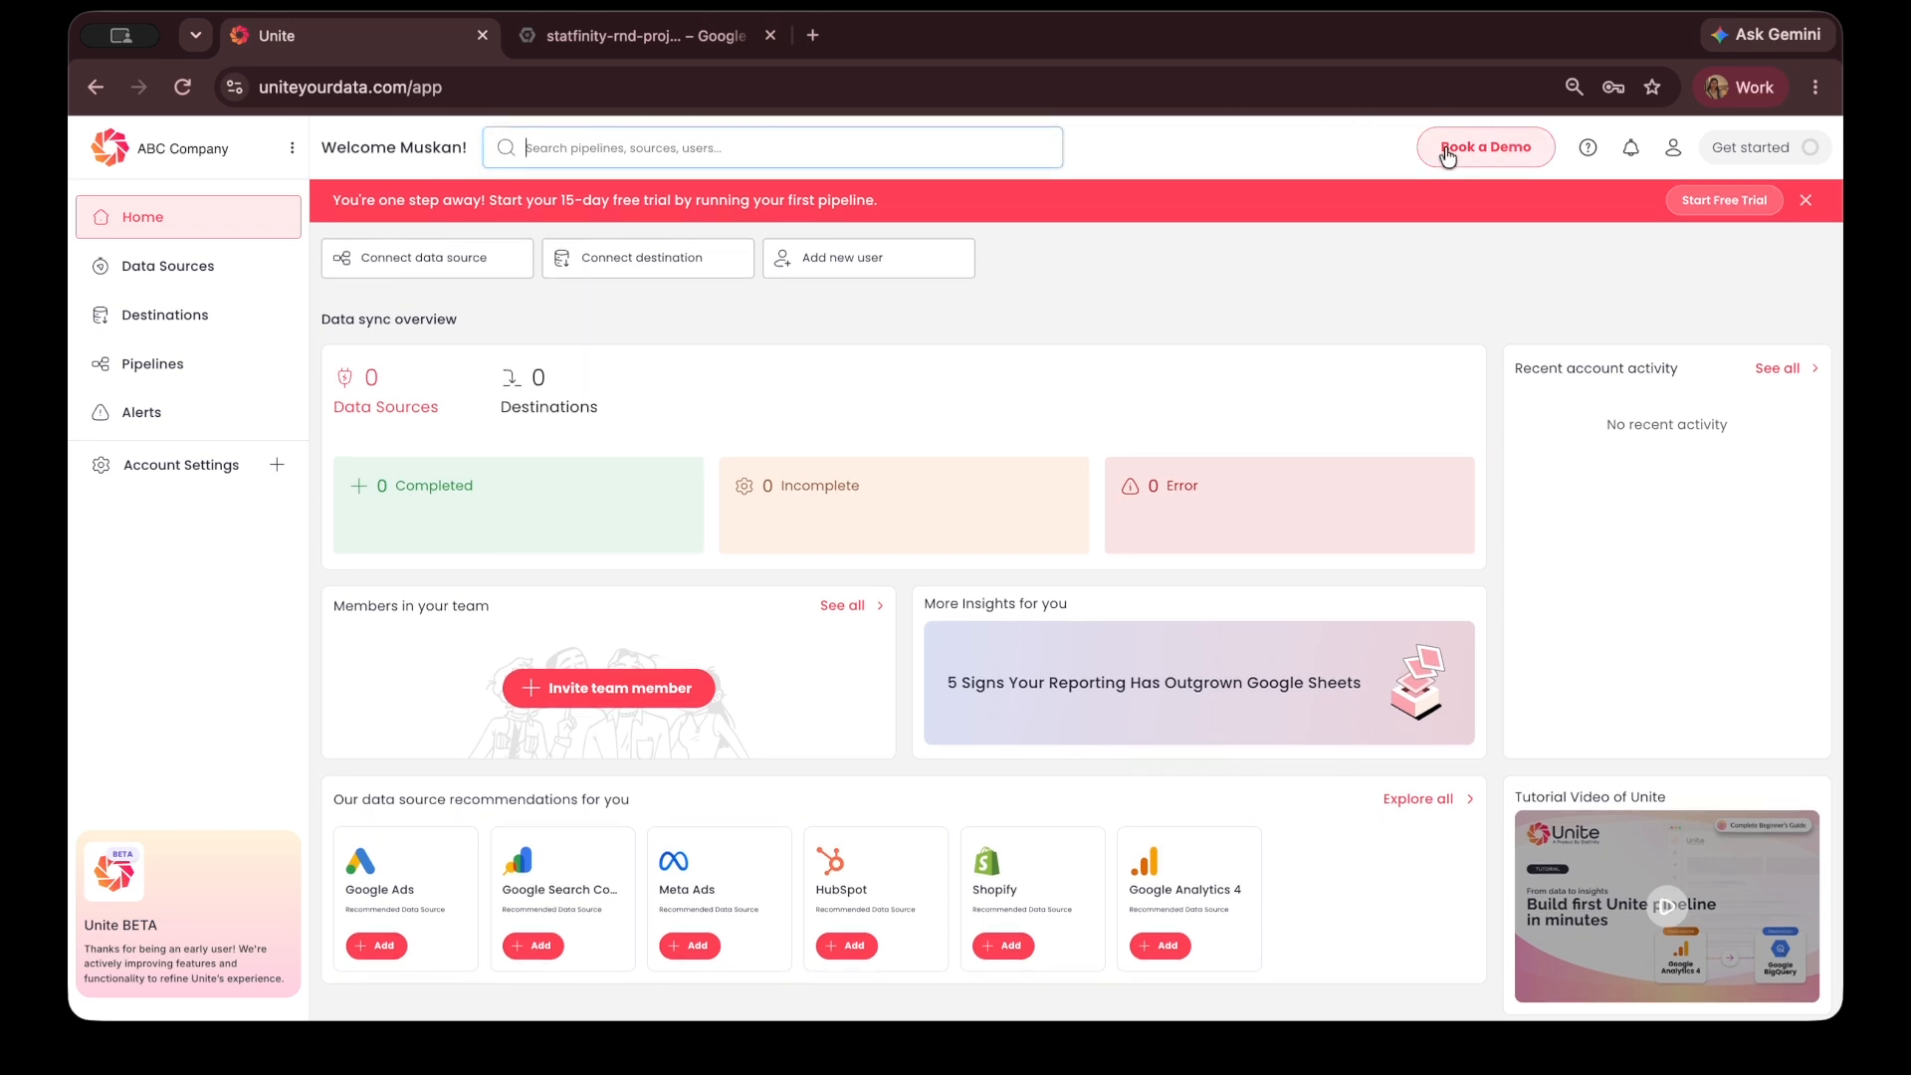
left_click(1481, 153)
left_click(1540, 203)
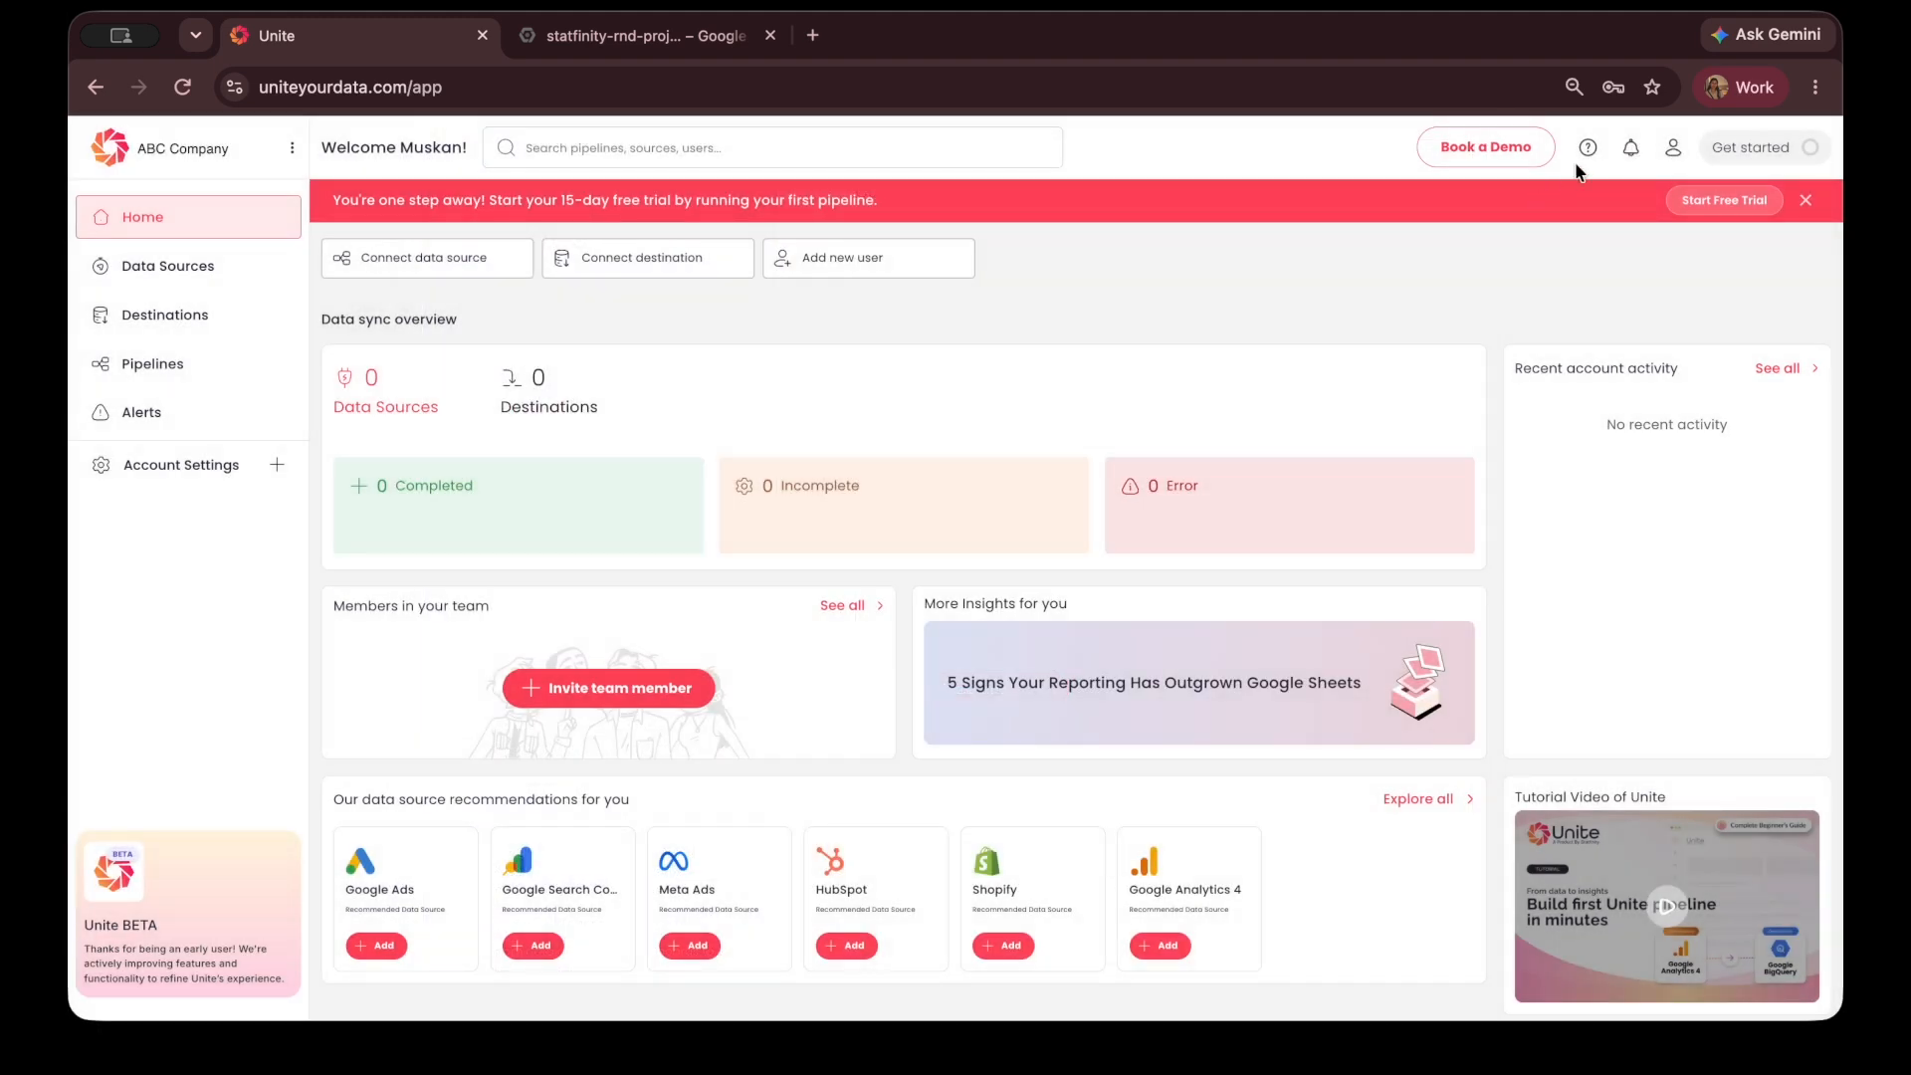
left_click(1595, 151)
left_click(1628, 147)
left_click(1629, 147)
- Open the user profile page and view the profile picture editing options without changing the picture
left_click(1671, 152)
left_click(1671, 149)
left_click(1644, 202)
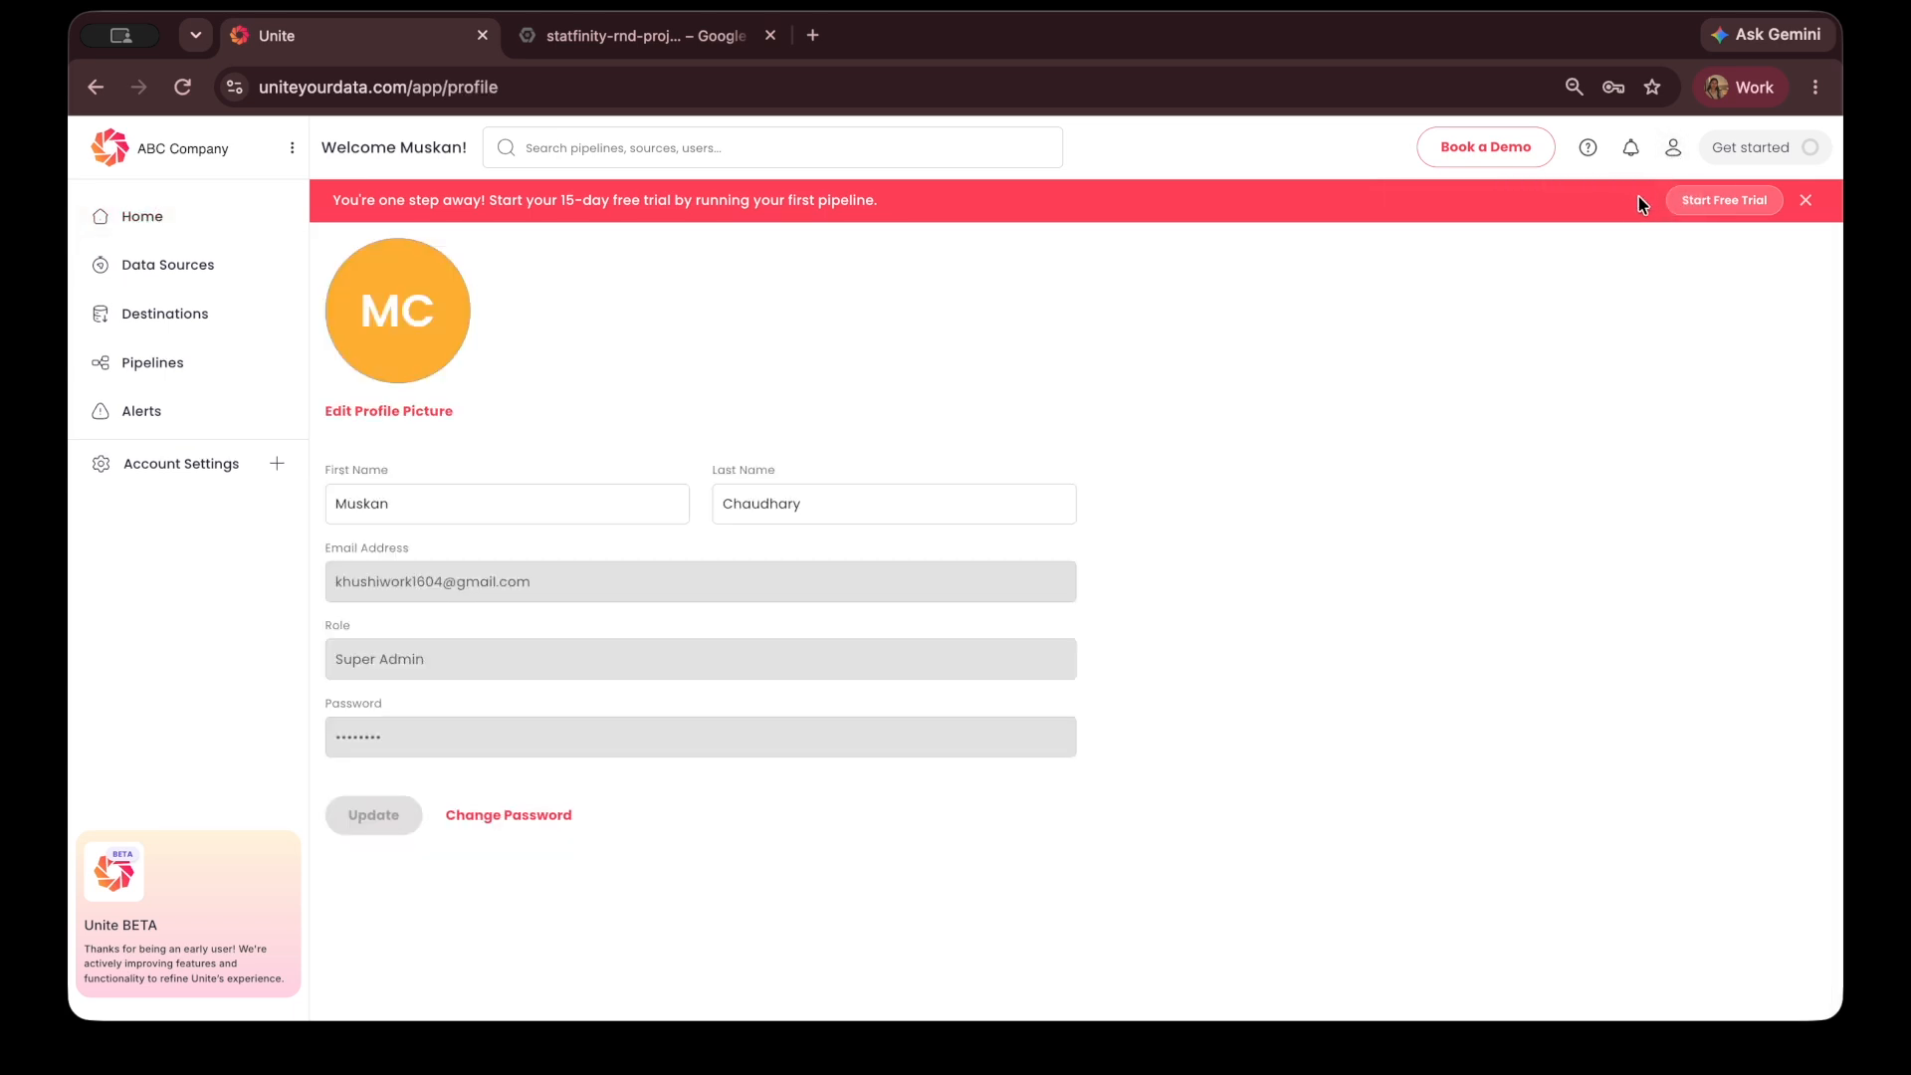
left_click(431, 412)
left_click(1307, 751)
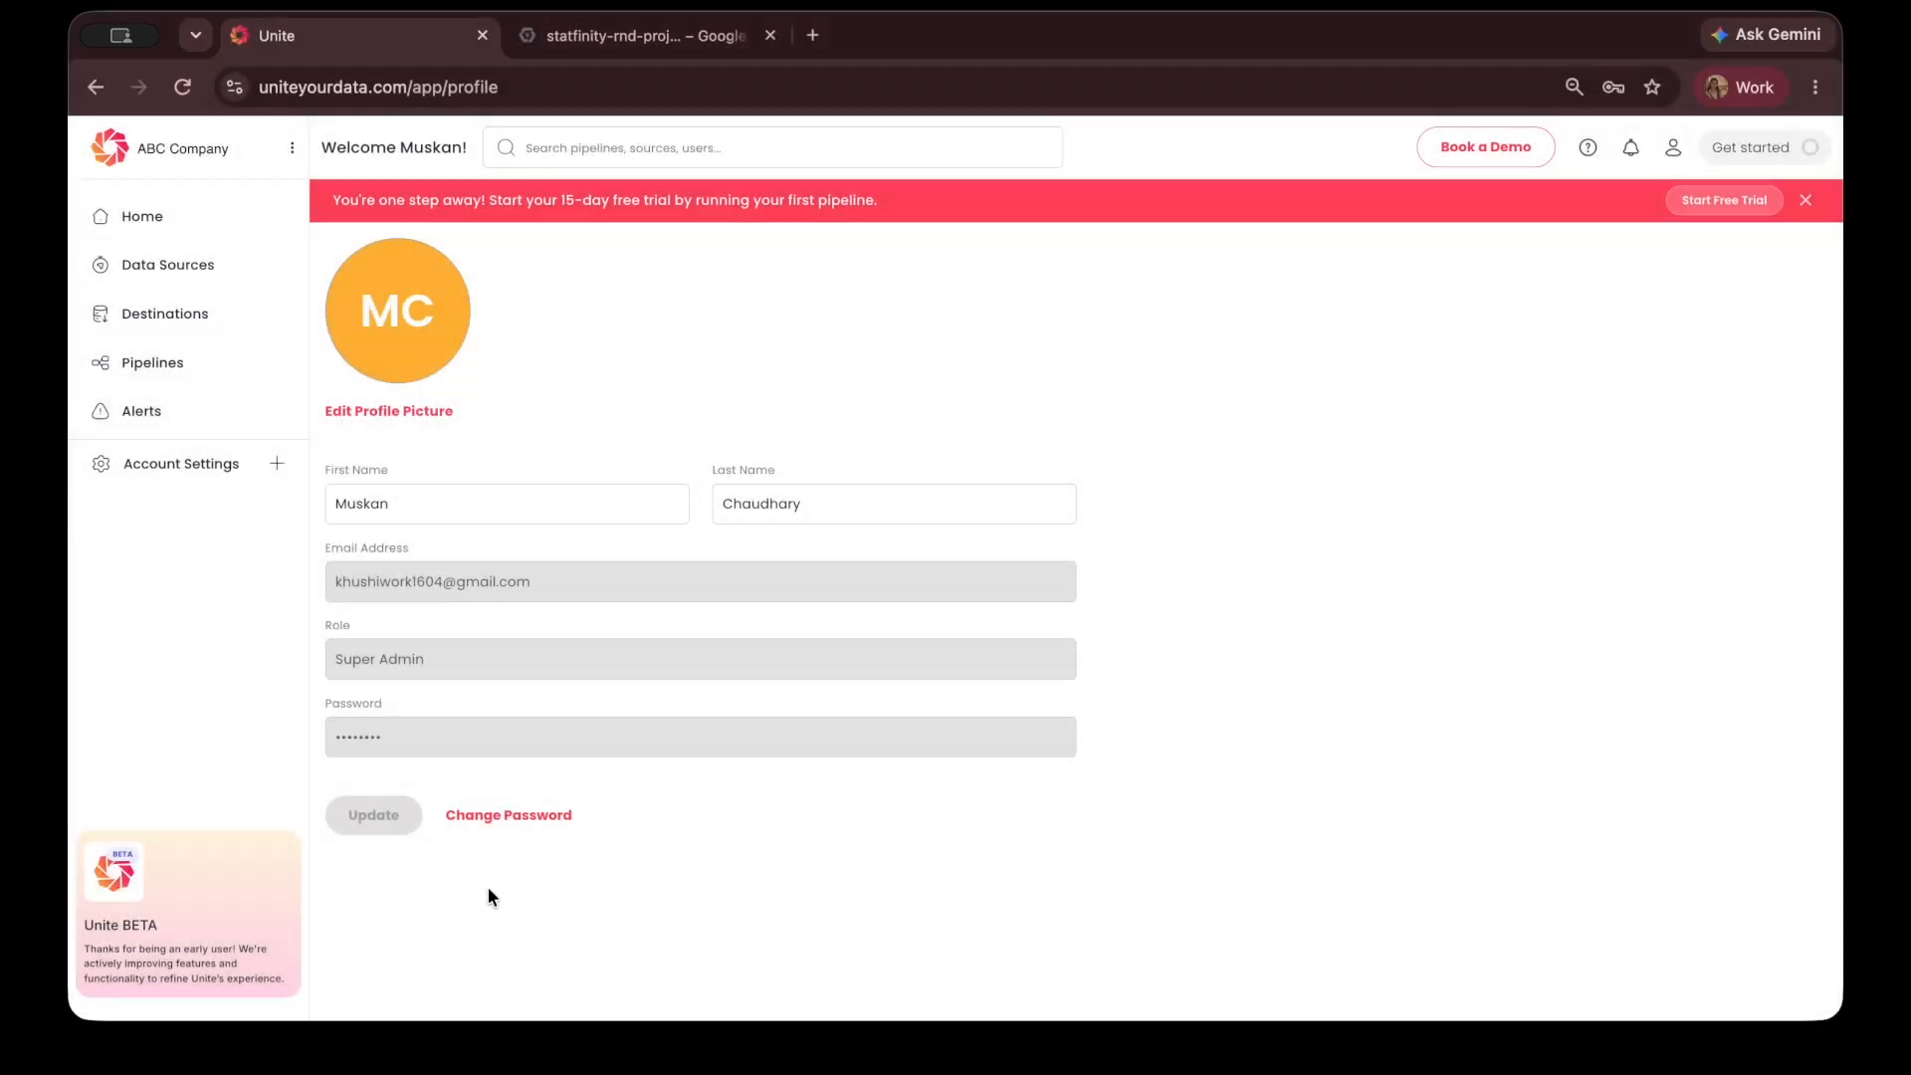
- View the open support tickets and the remaining account options, ending on the Home page
left_click(1678, 151)
left_click(1654, 238)
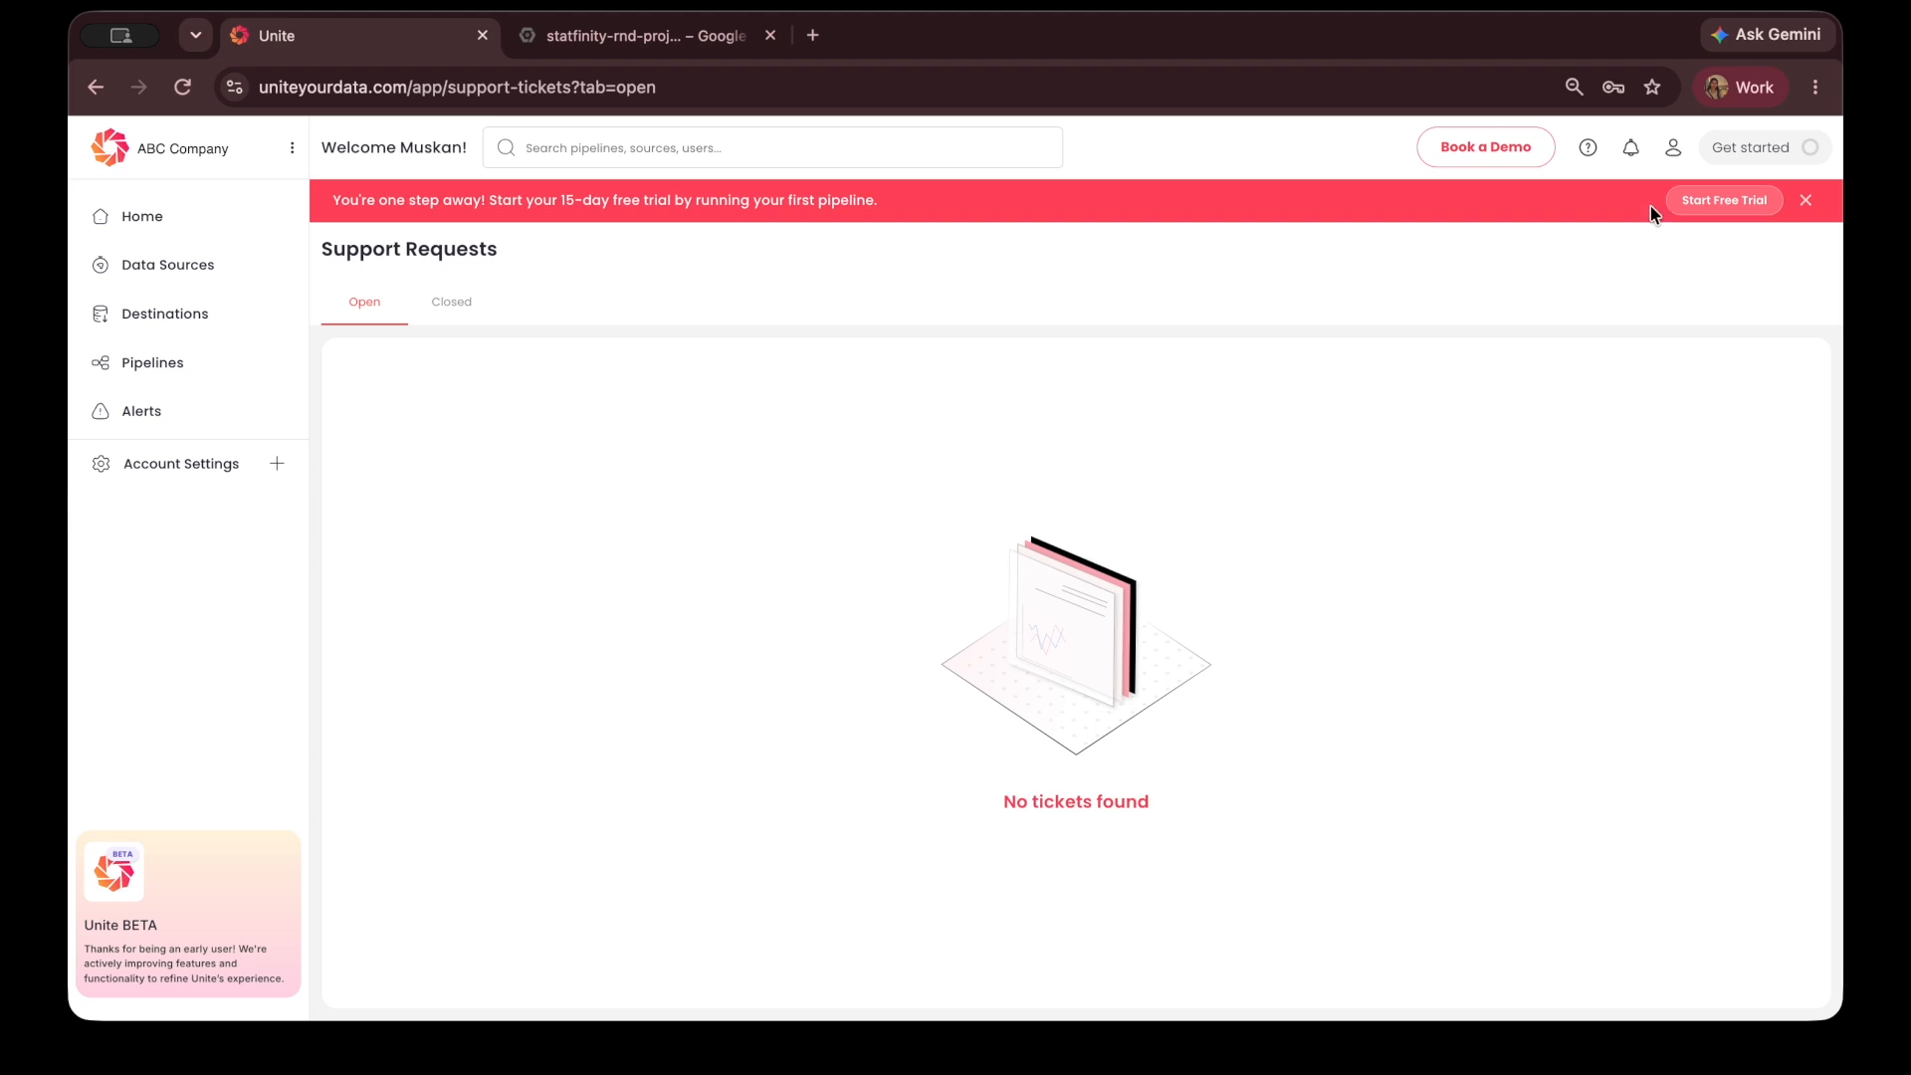
left_click(1673, 149)
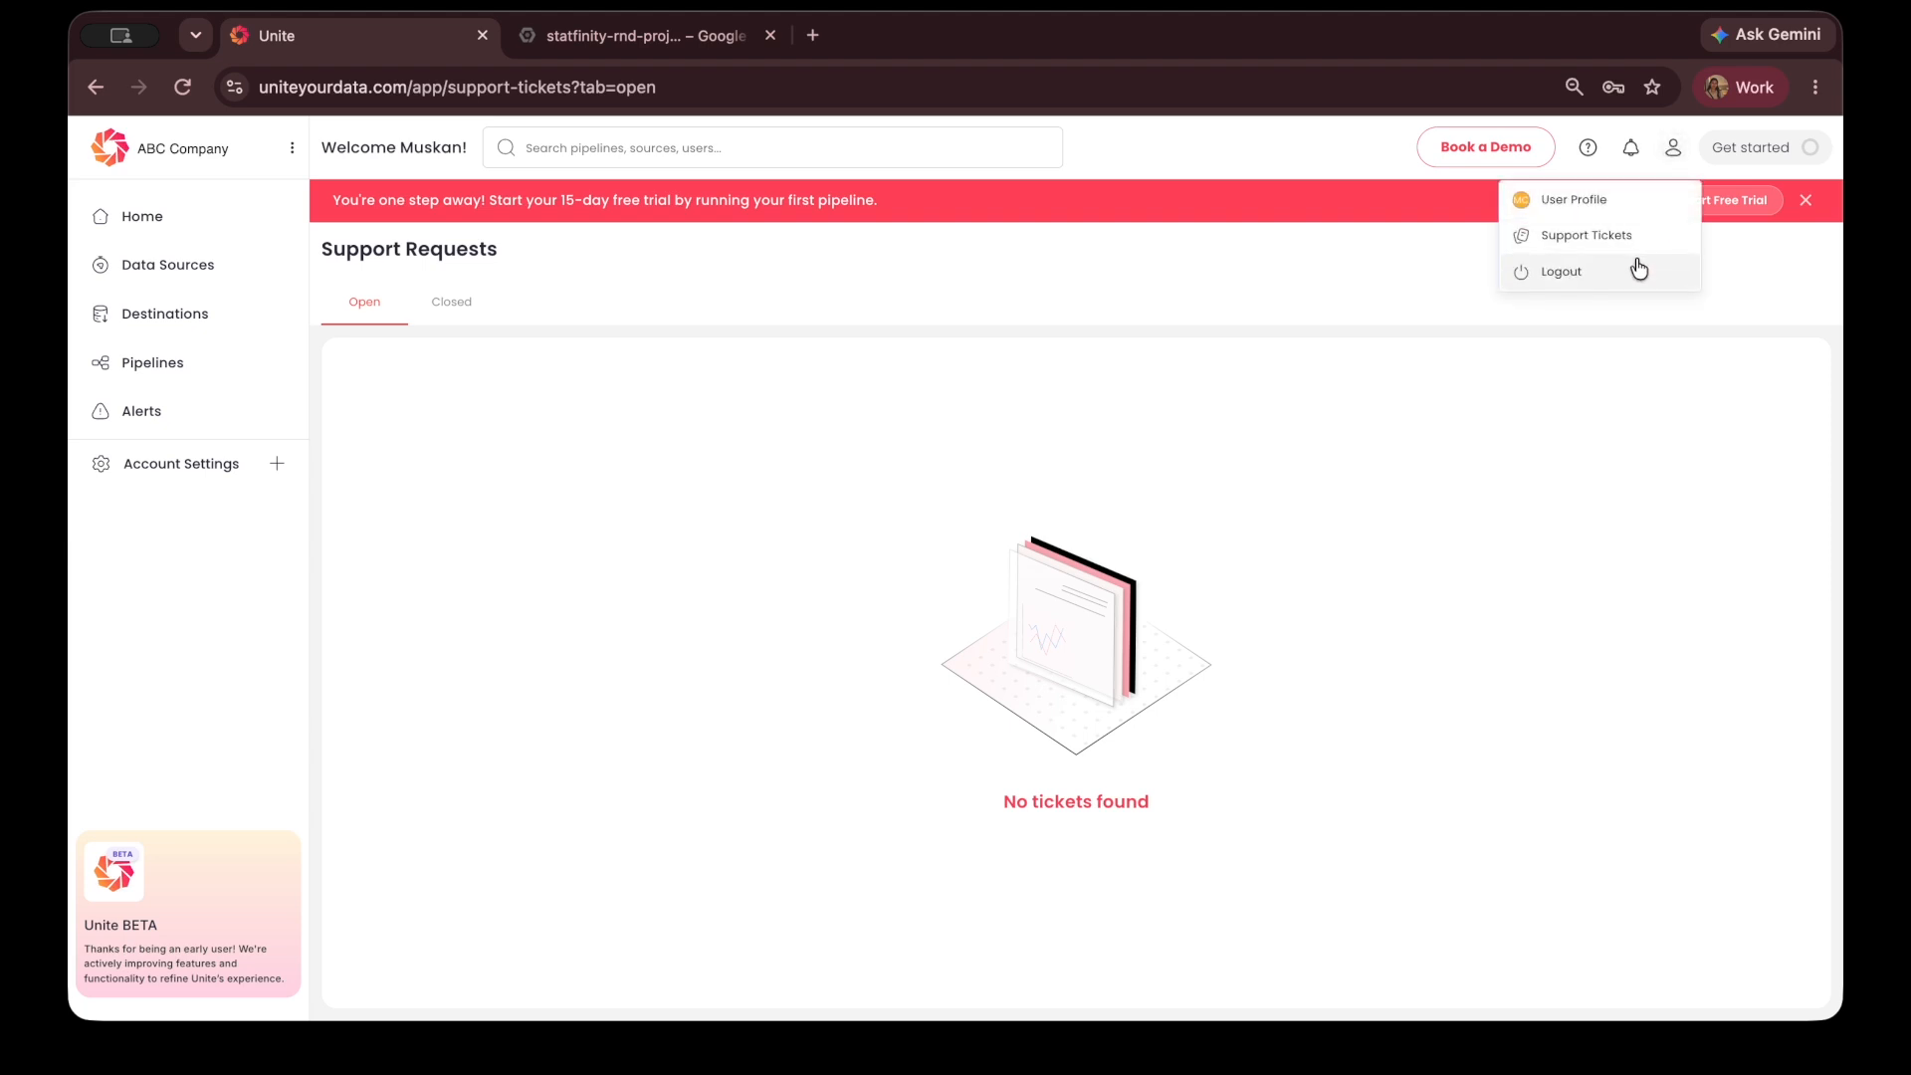
left_click(1757, 145)
left_click(1742, 150)
left_click(179, 207)
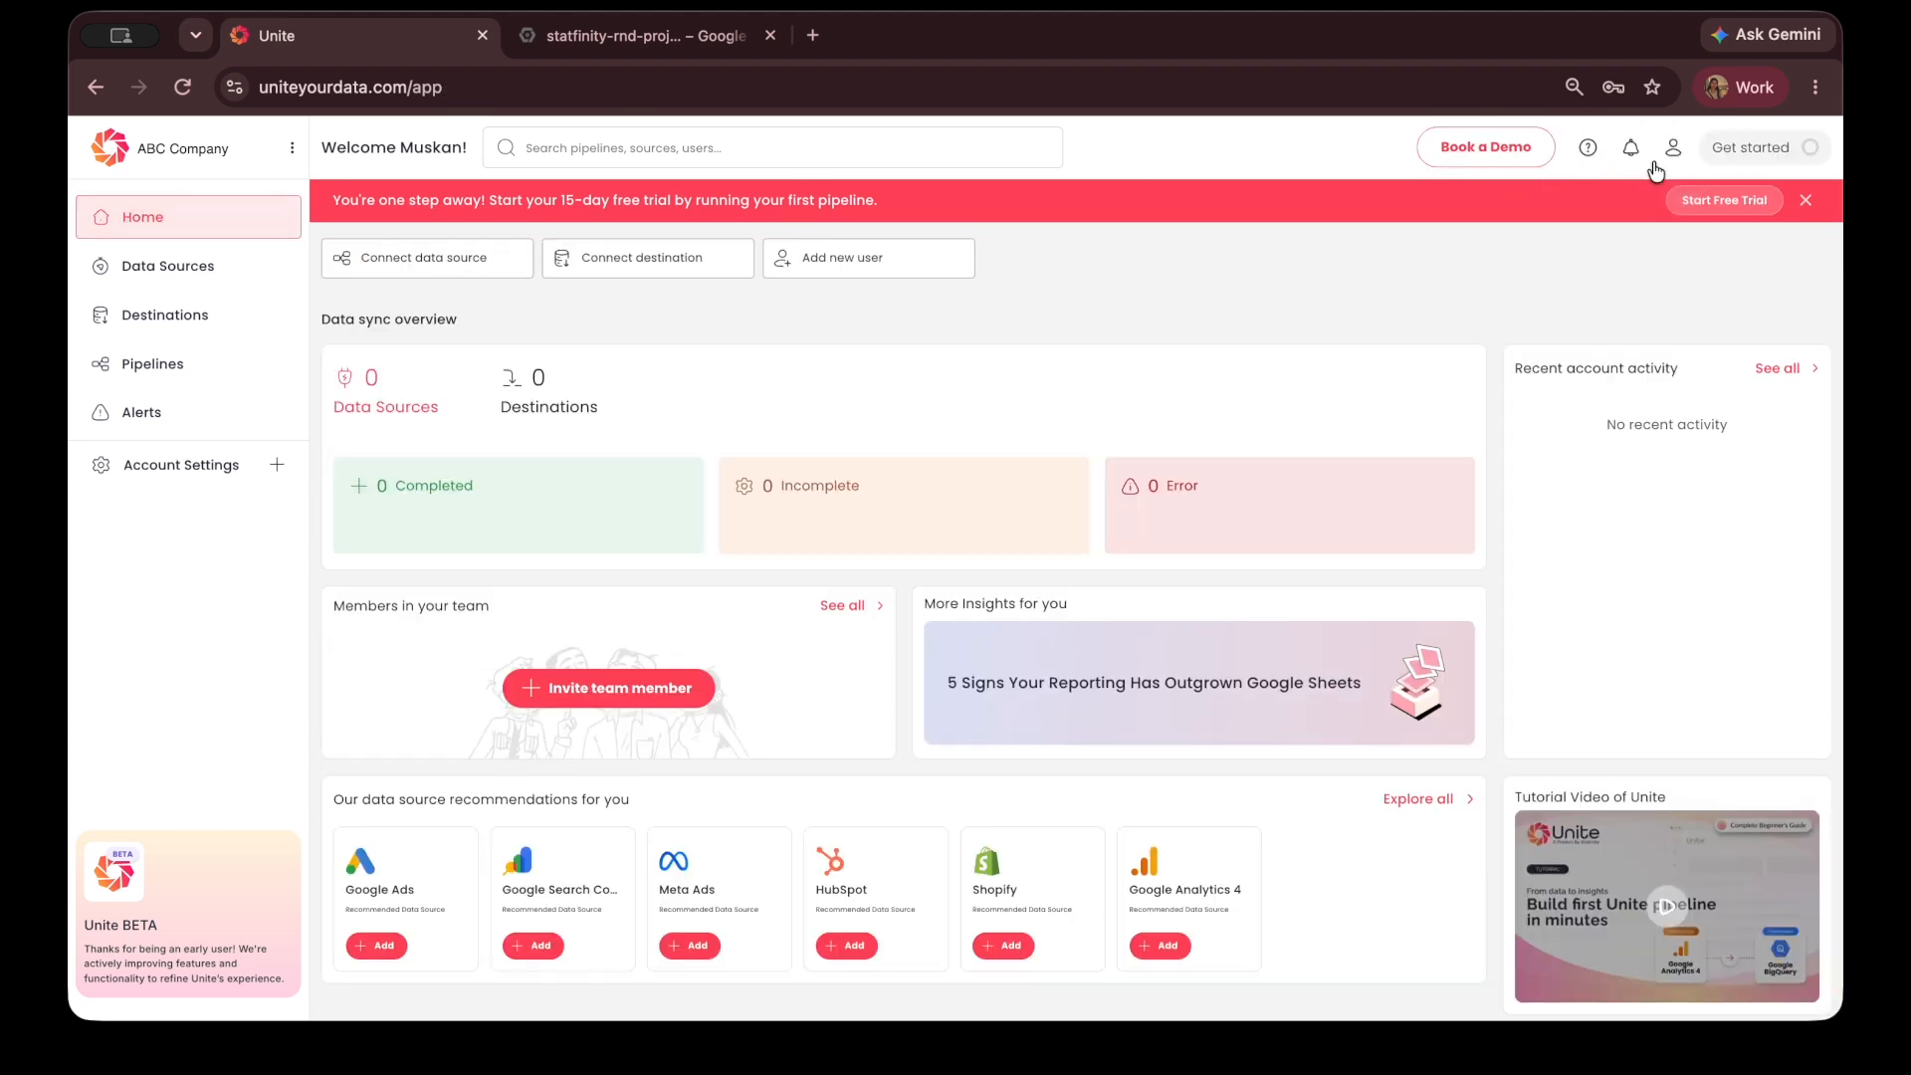
- Open the setup checklist, view the data source catalogue through its Connect Data Source task, and return to Home
left_click(1760, 148)
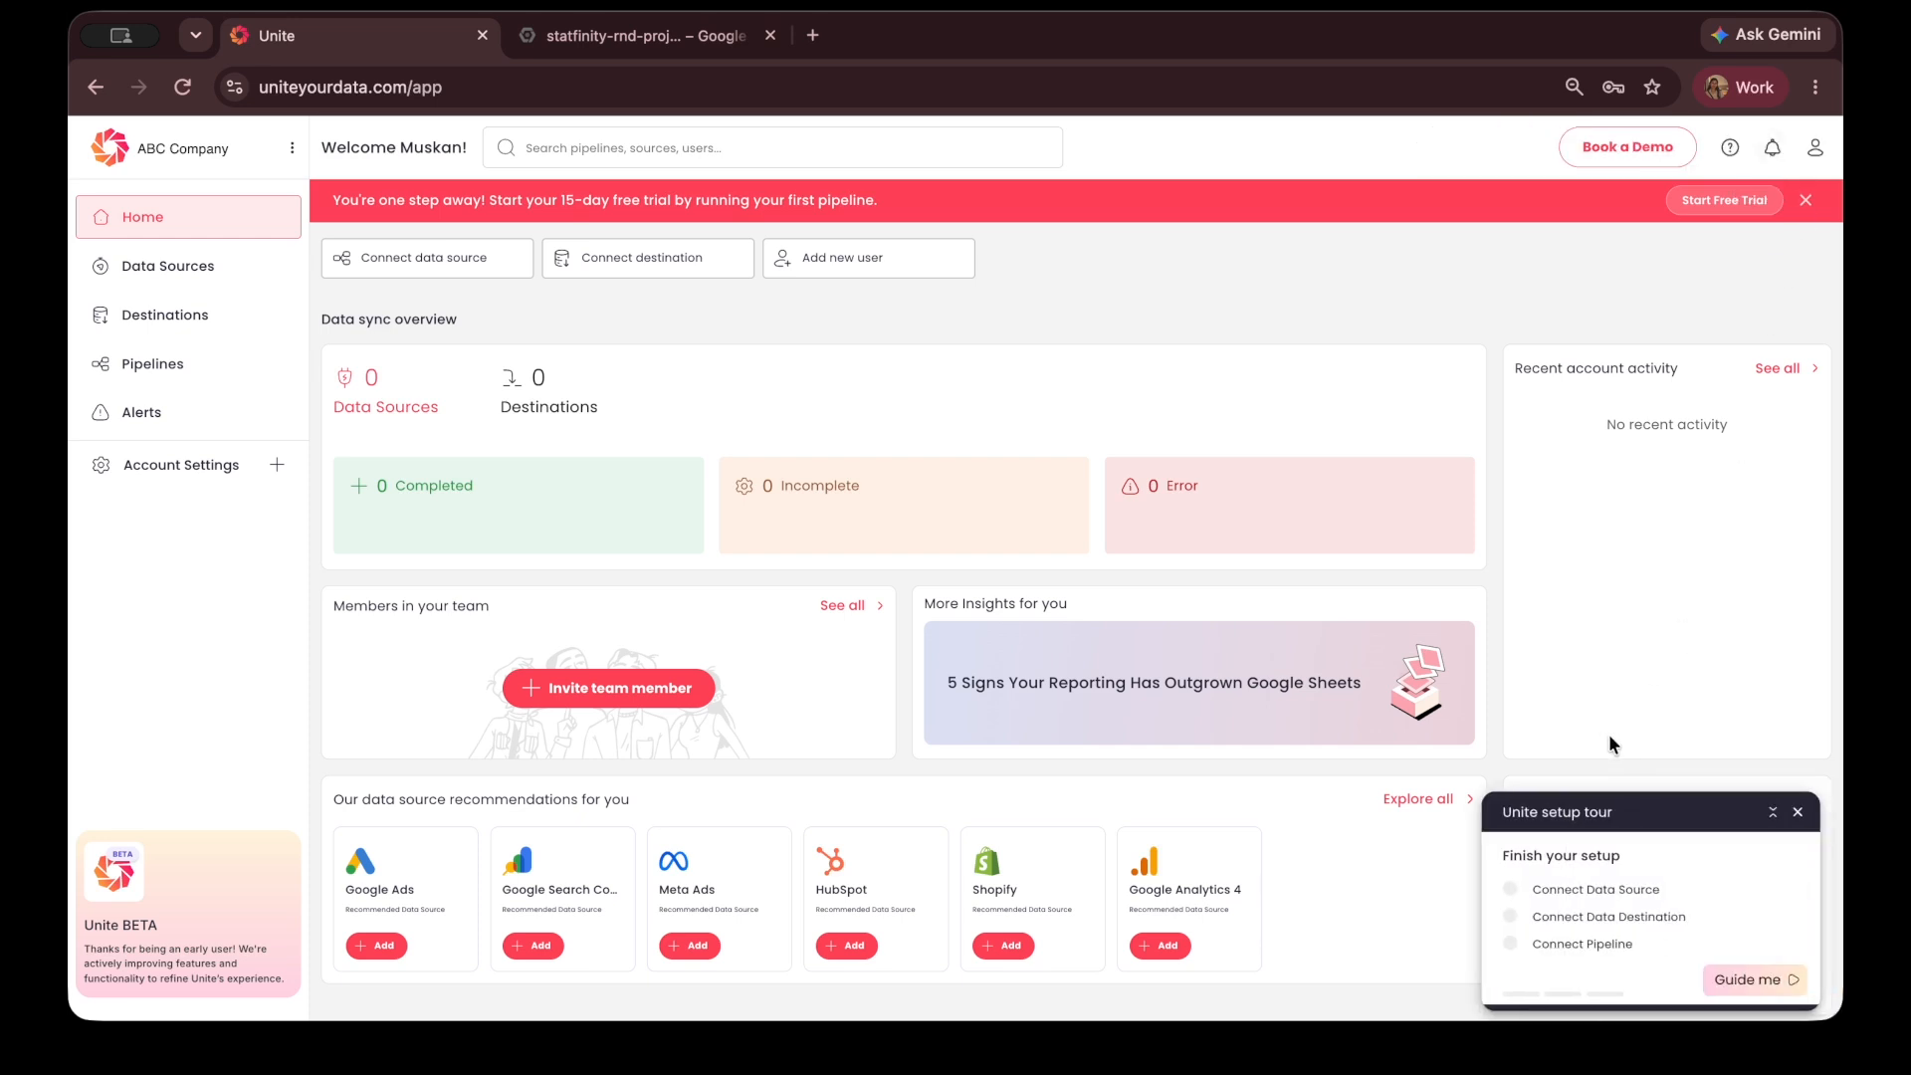
left_click(1622, 892)
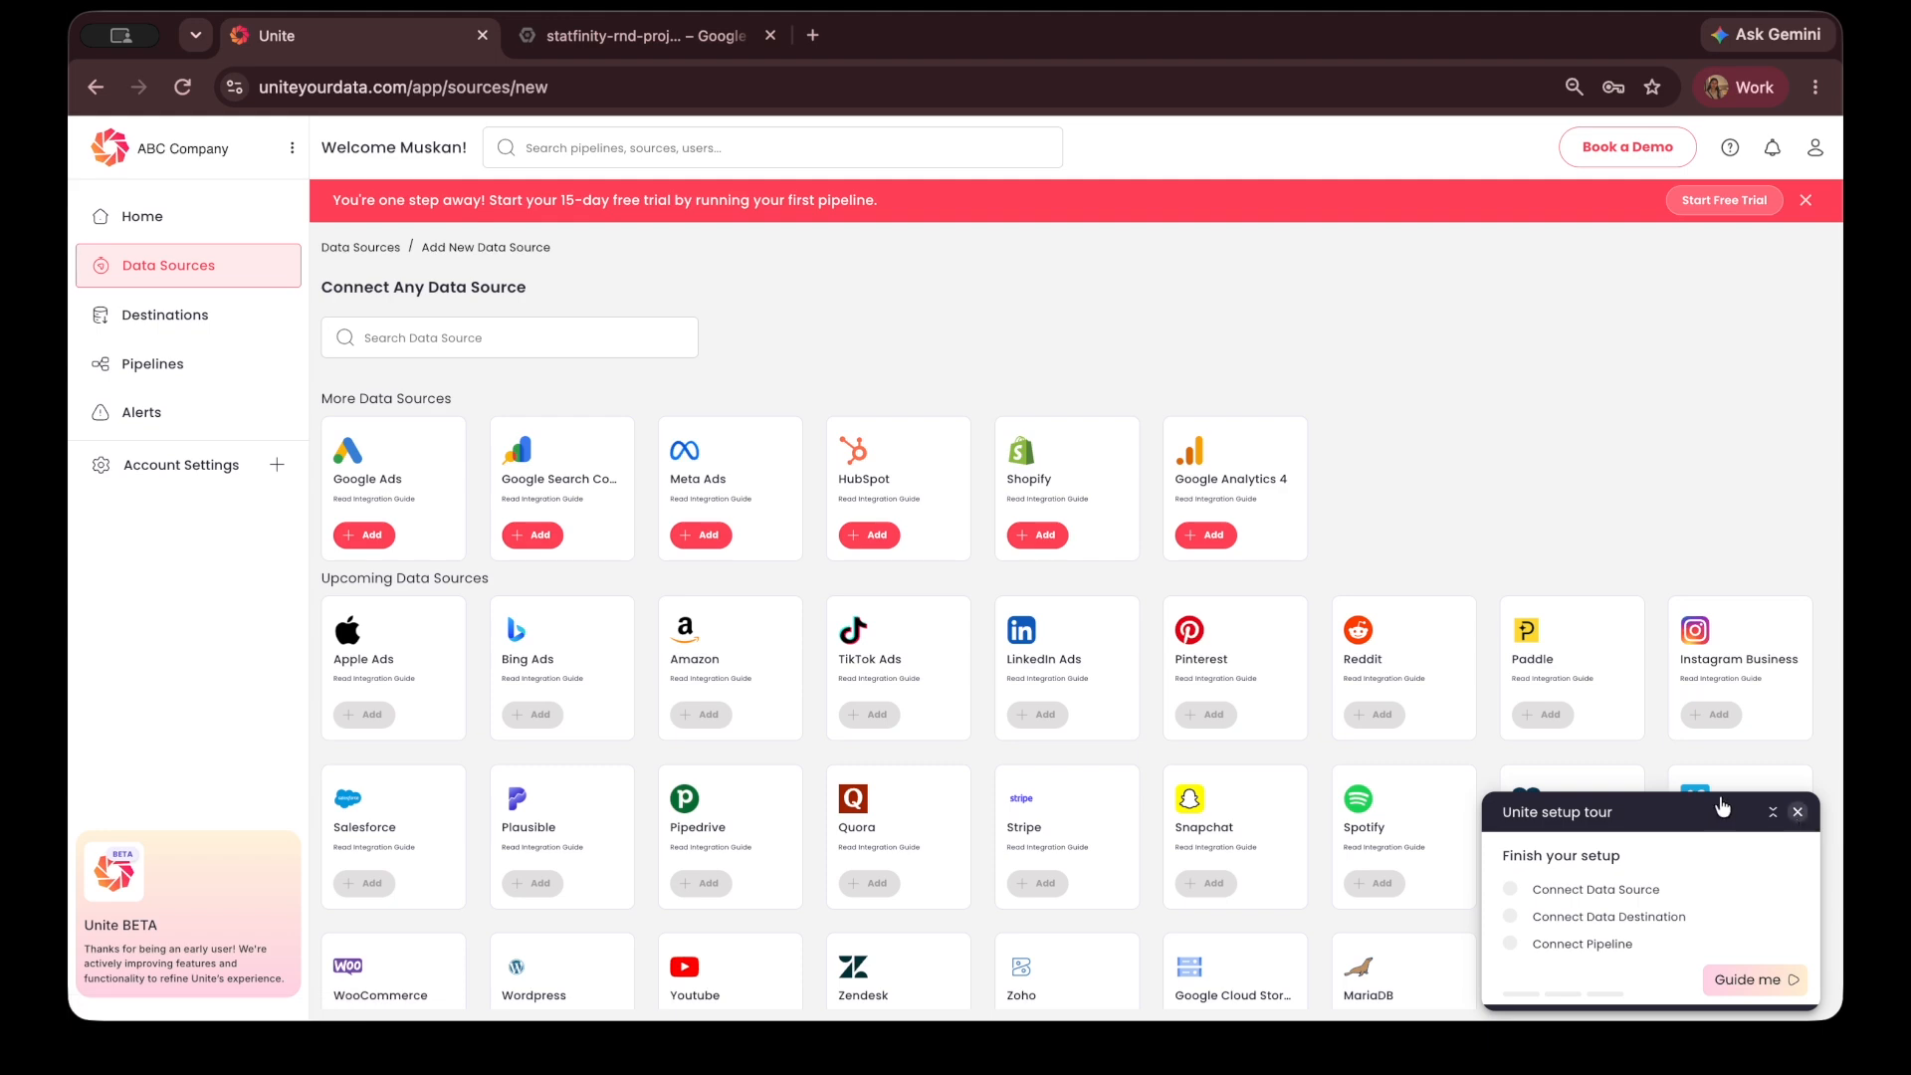
left_click(175, 218)
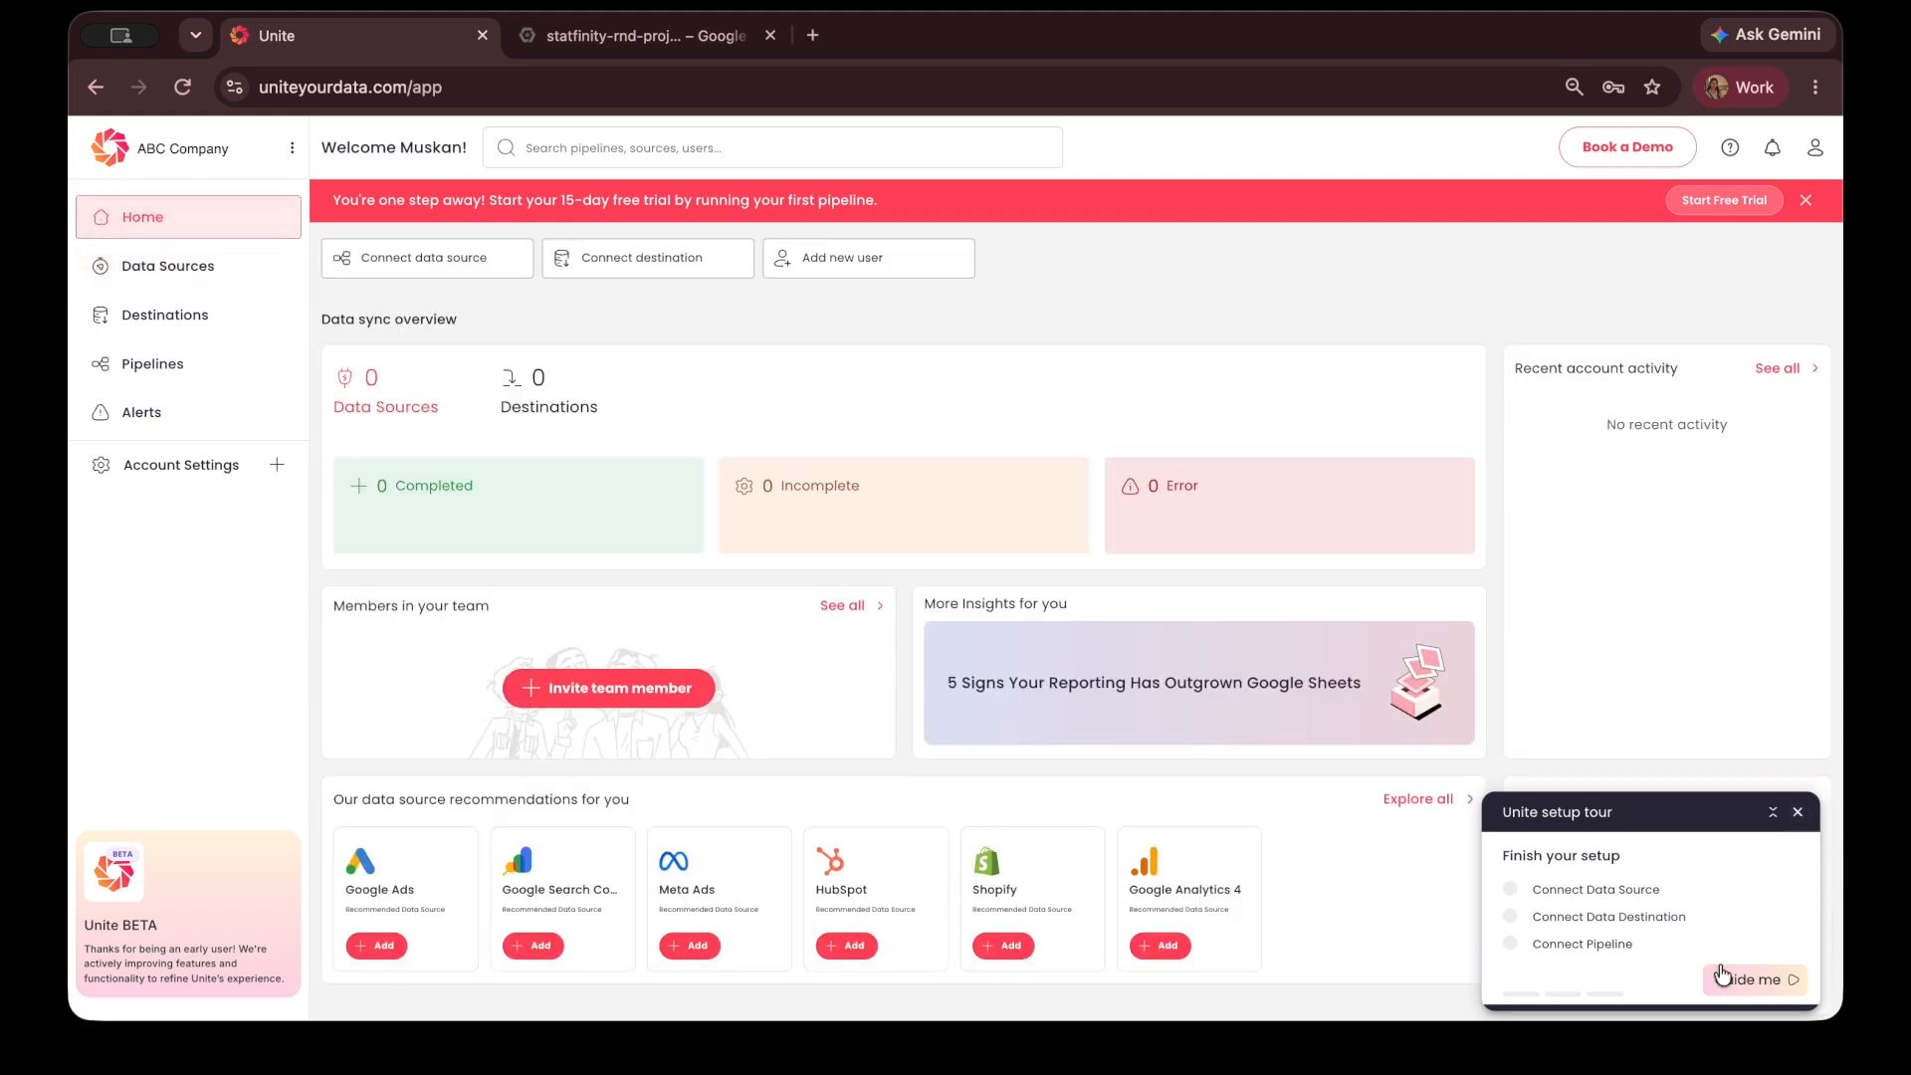
- Go through the guided setup tour of Data Sources, Destinations and Pipelines until it is complete
left_click(1752, 979)
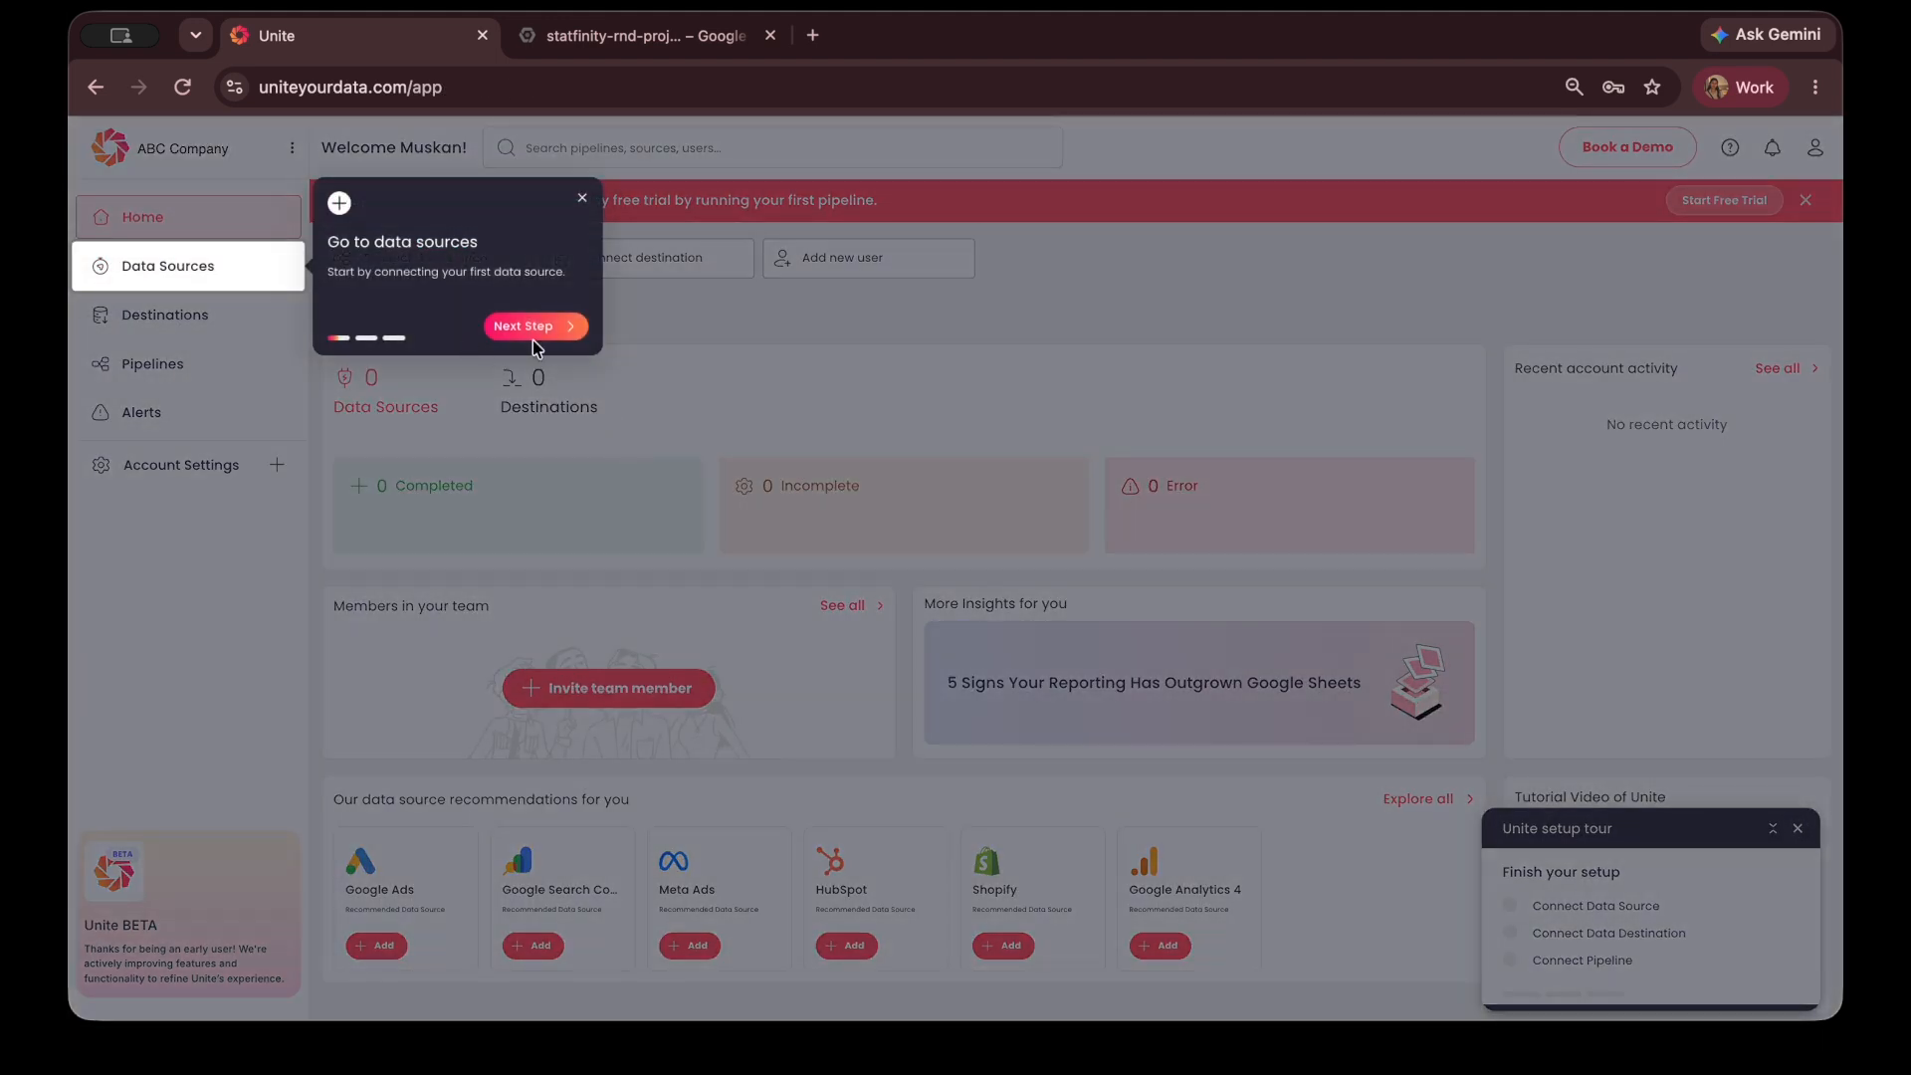
left_click(533, 329)
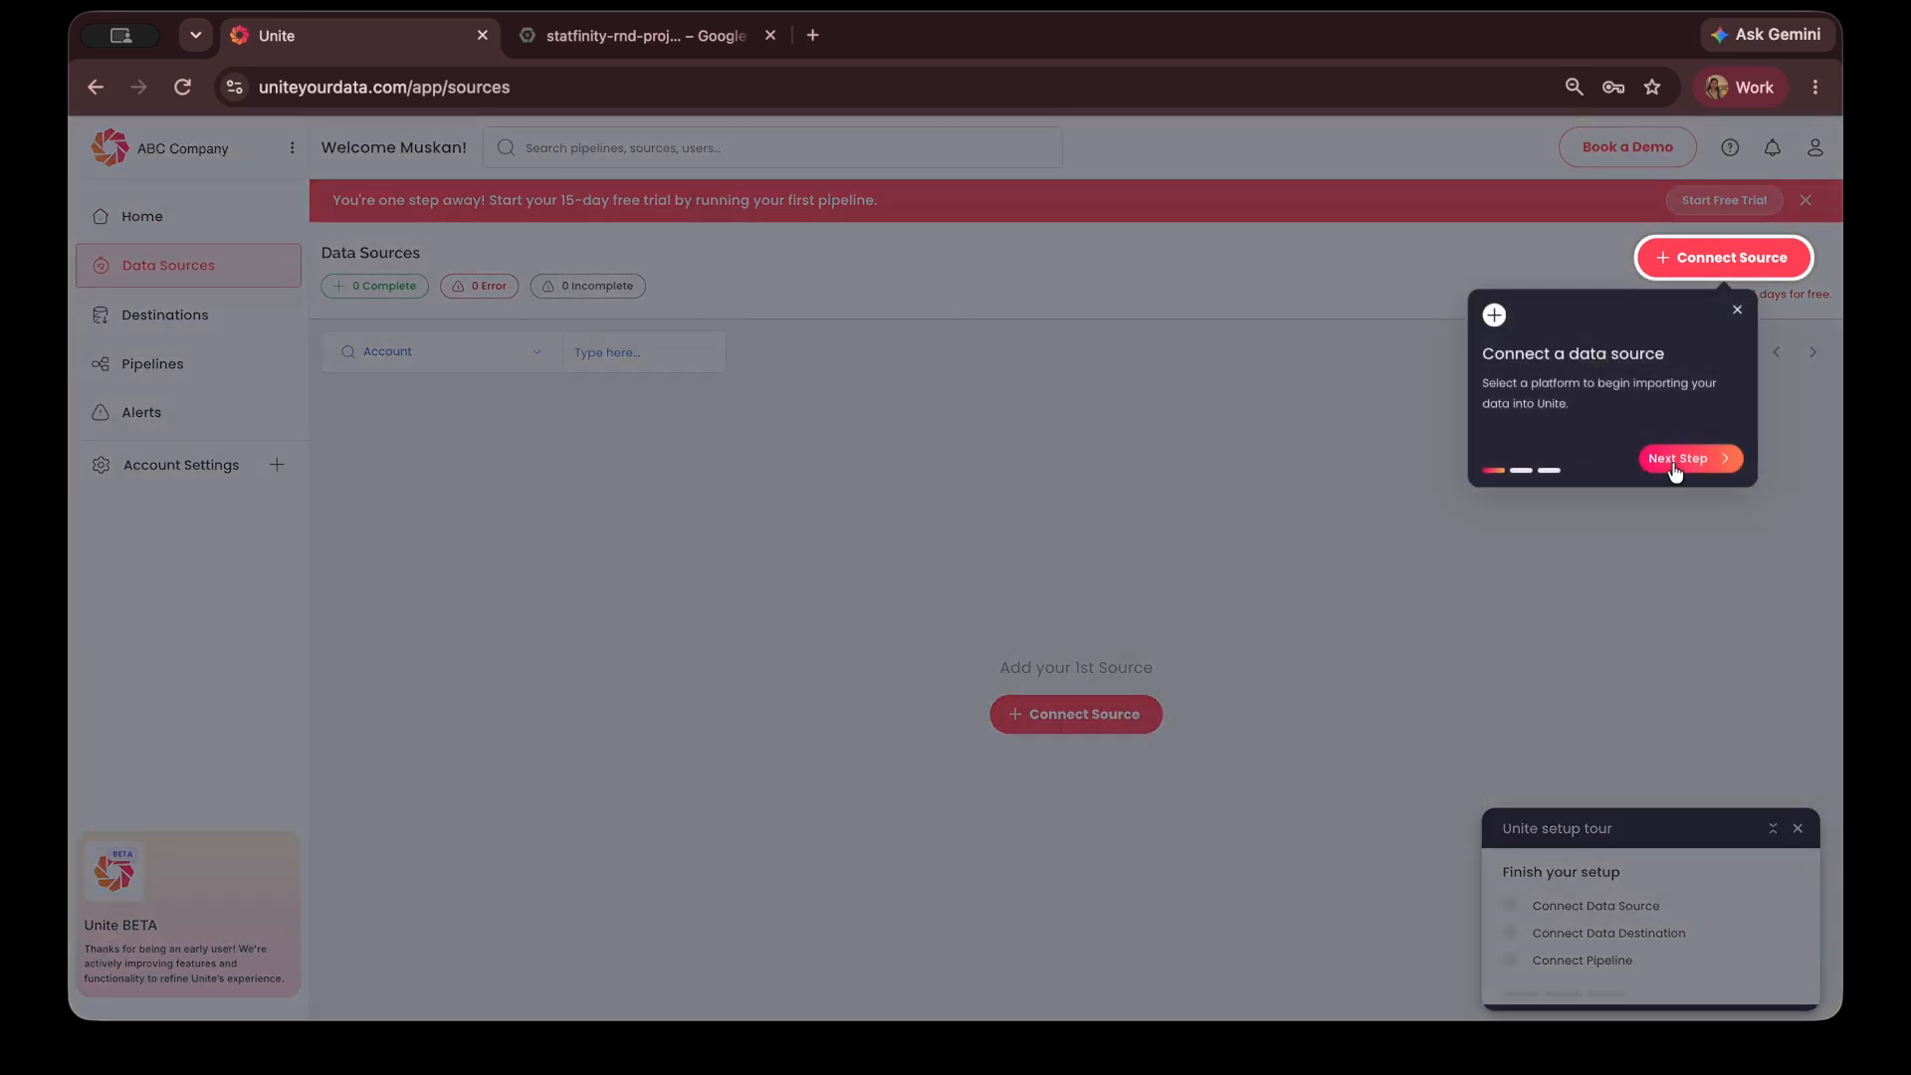
left_click(1676, 459)
left_click(549, 370)
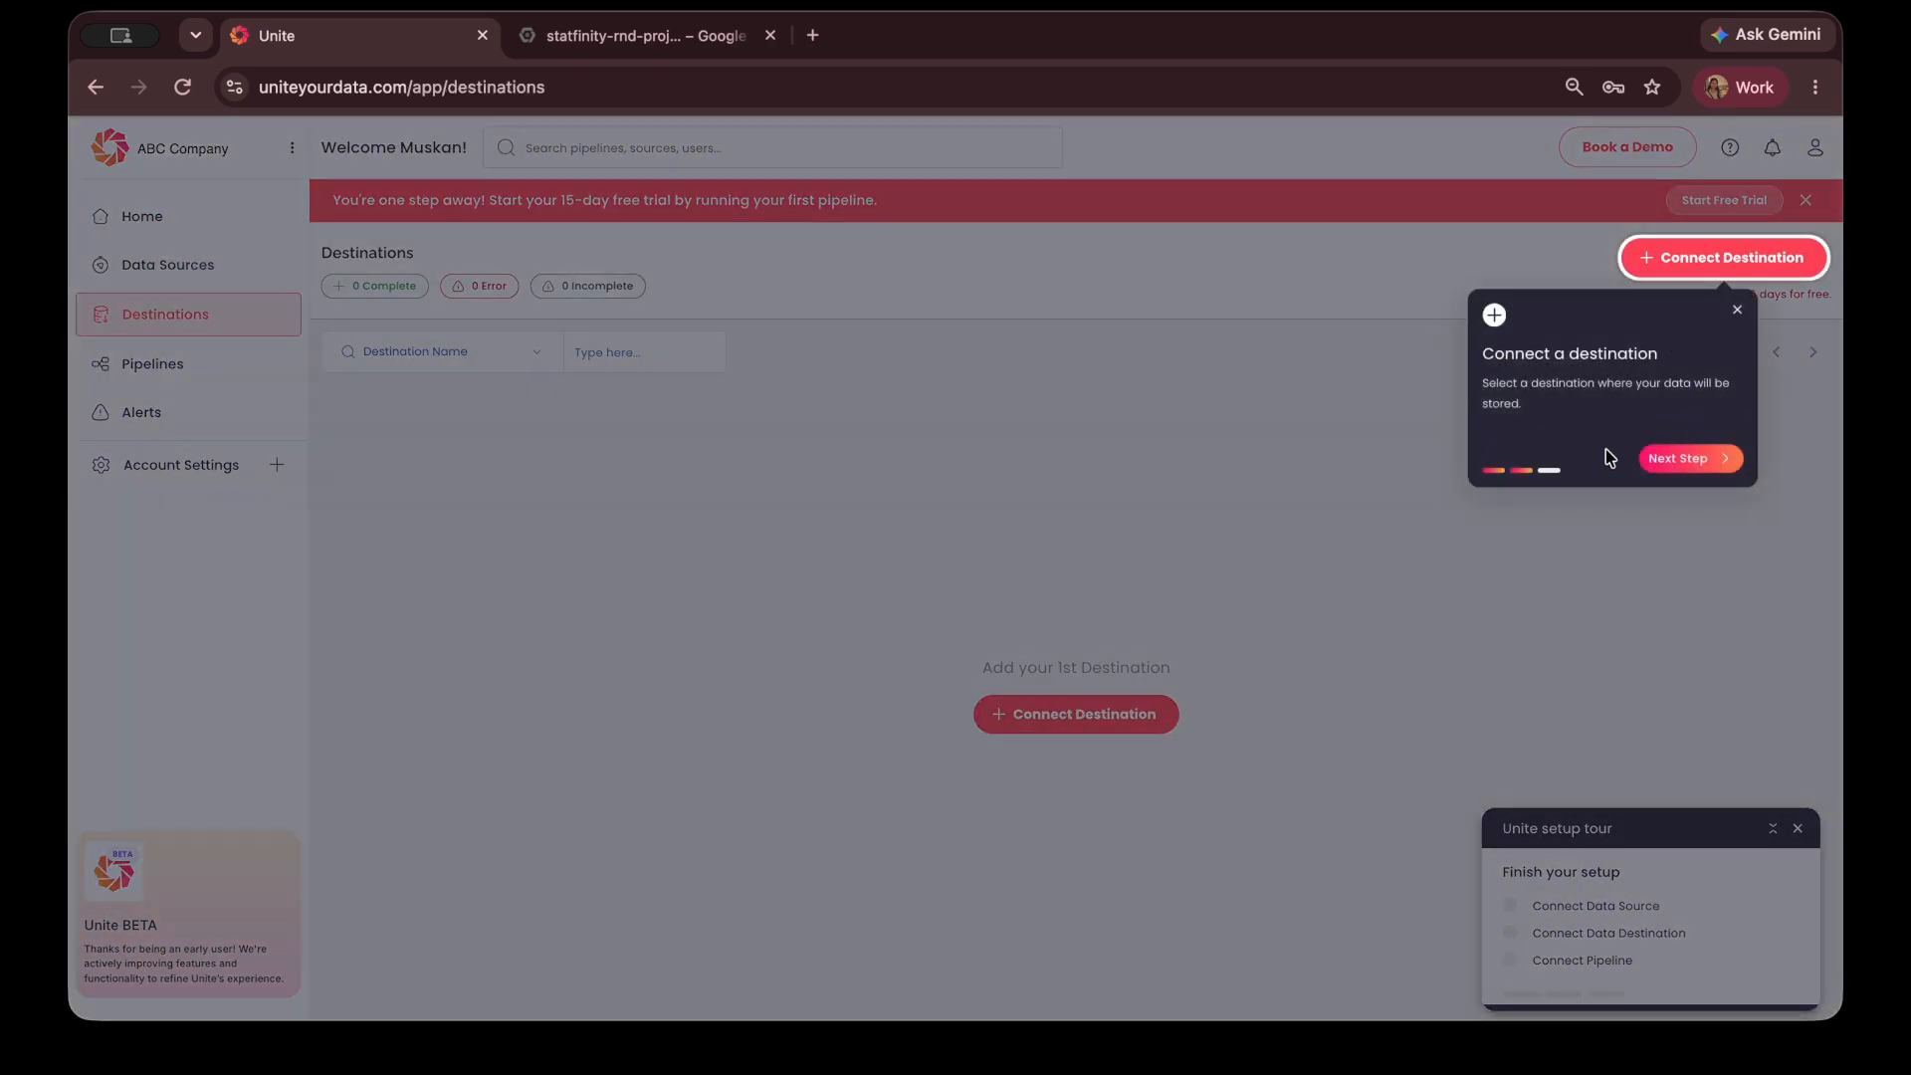
left_click(1674, 466)
left_click(550, 435)
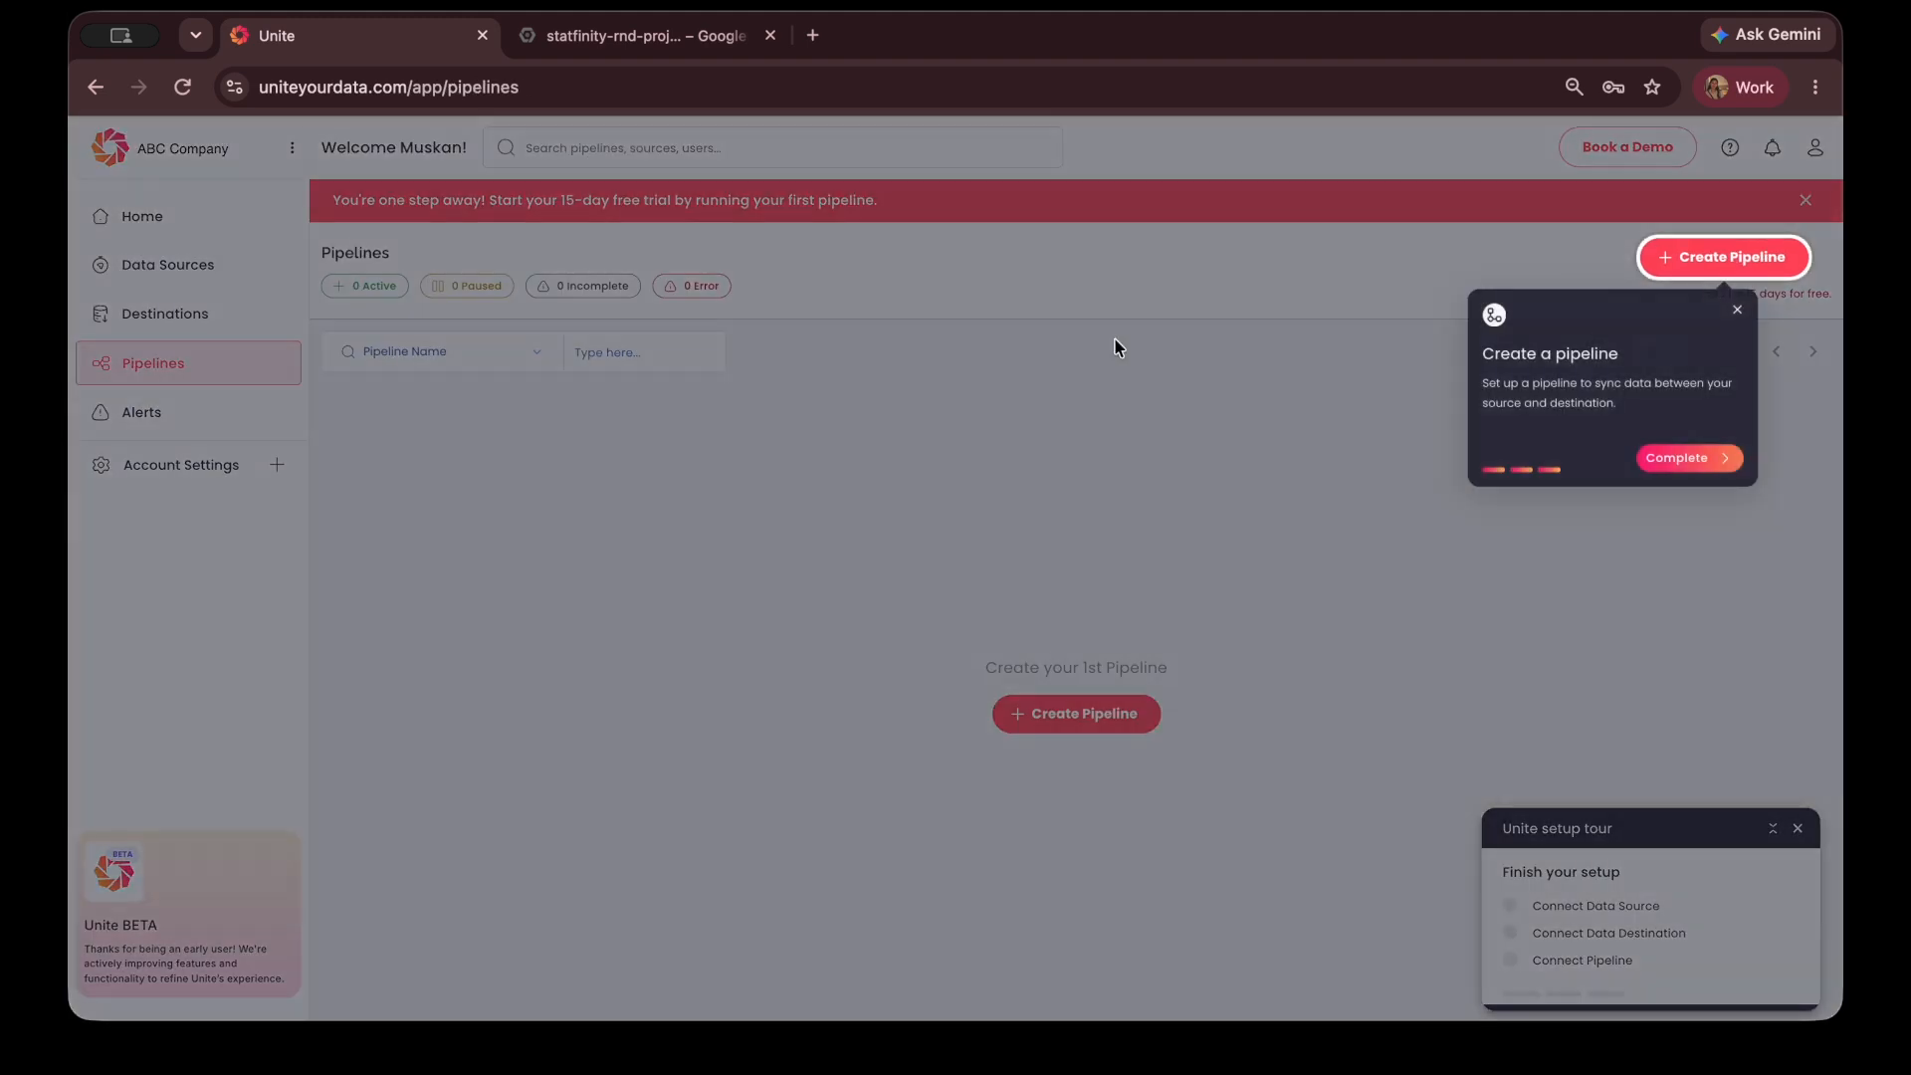
left_click(1694, 461)
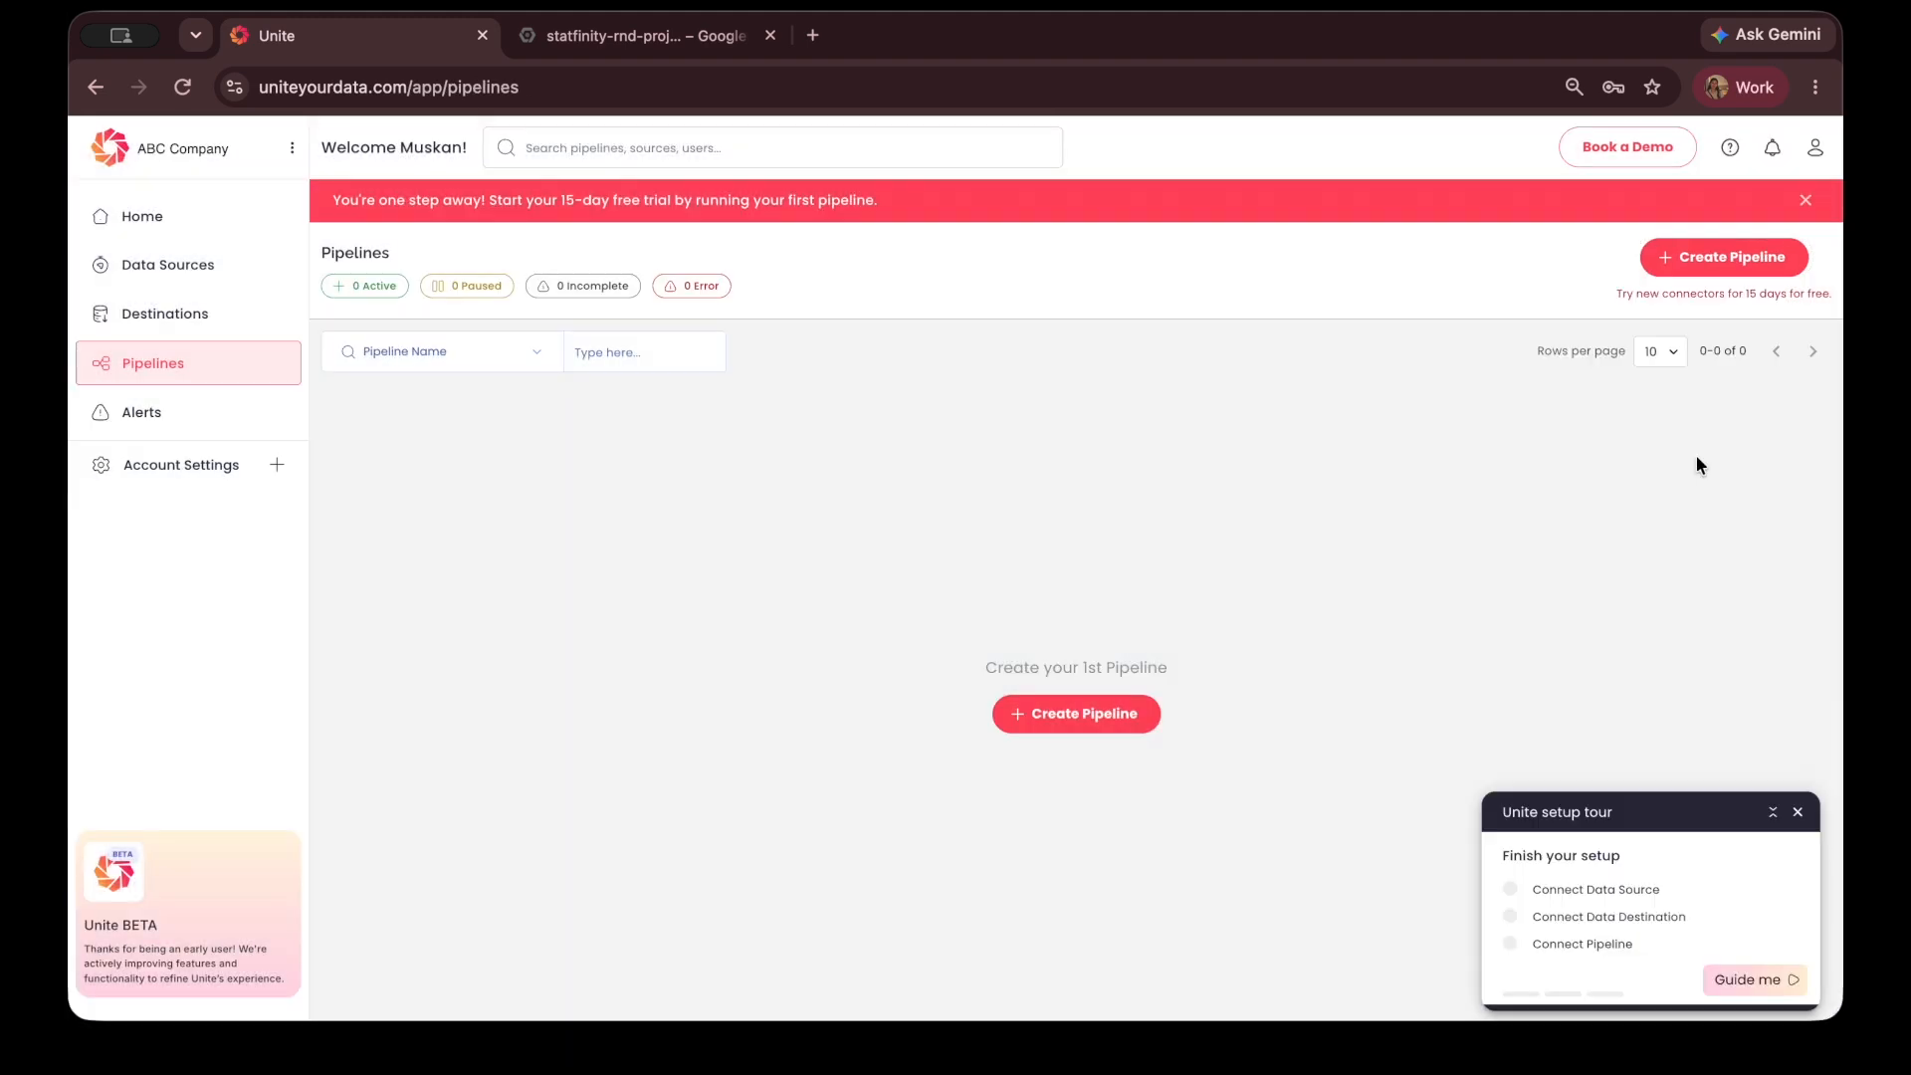
- Return to the Home page and close the Unite setup tour
left_click(179, 225)
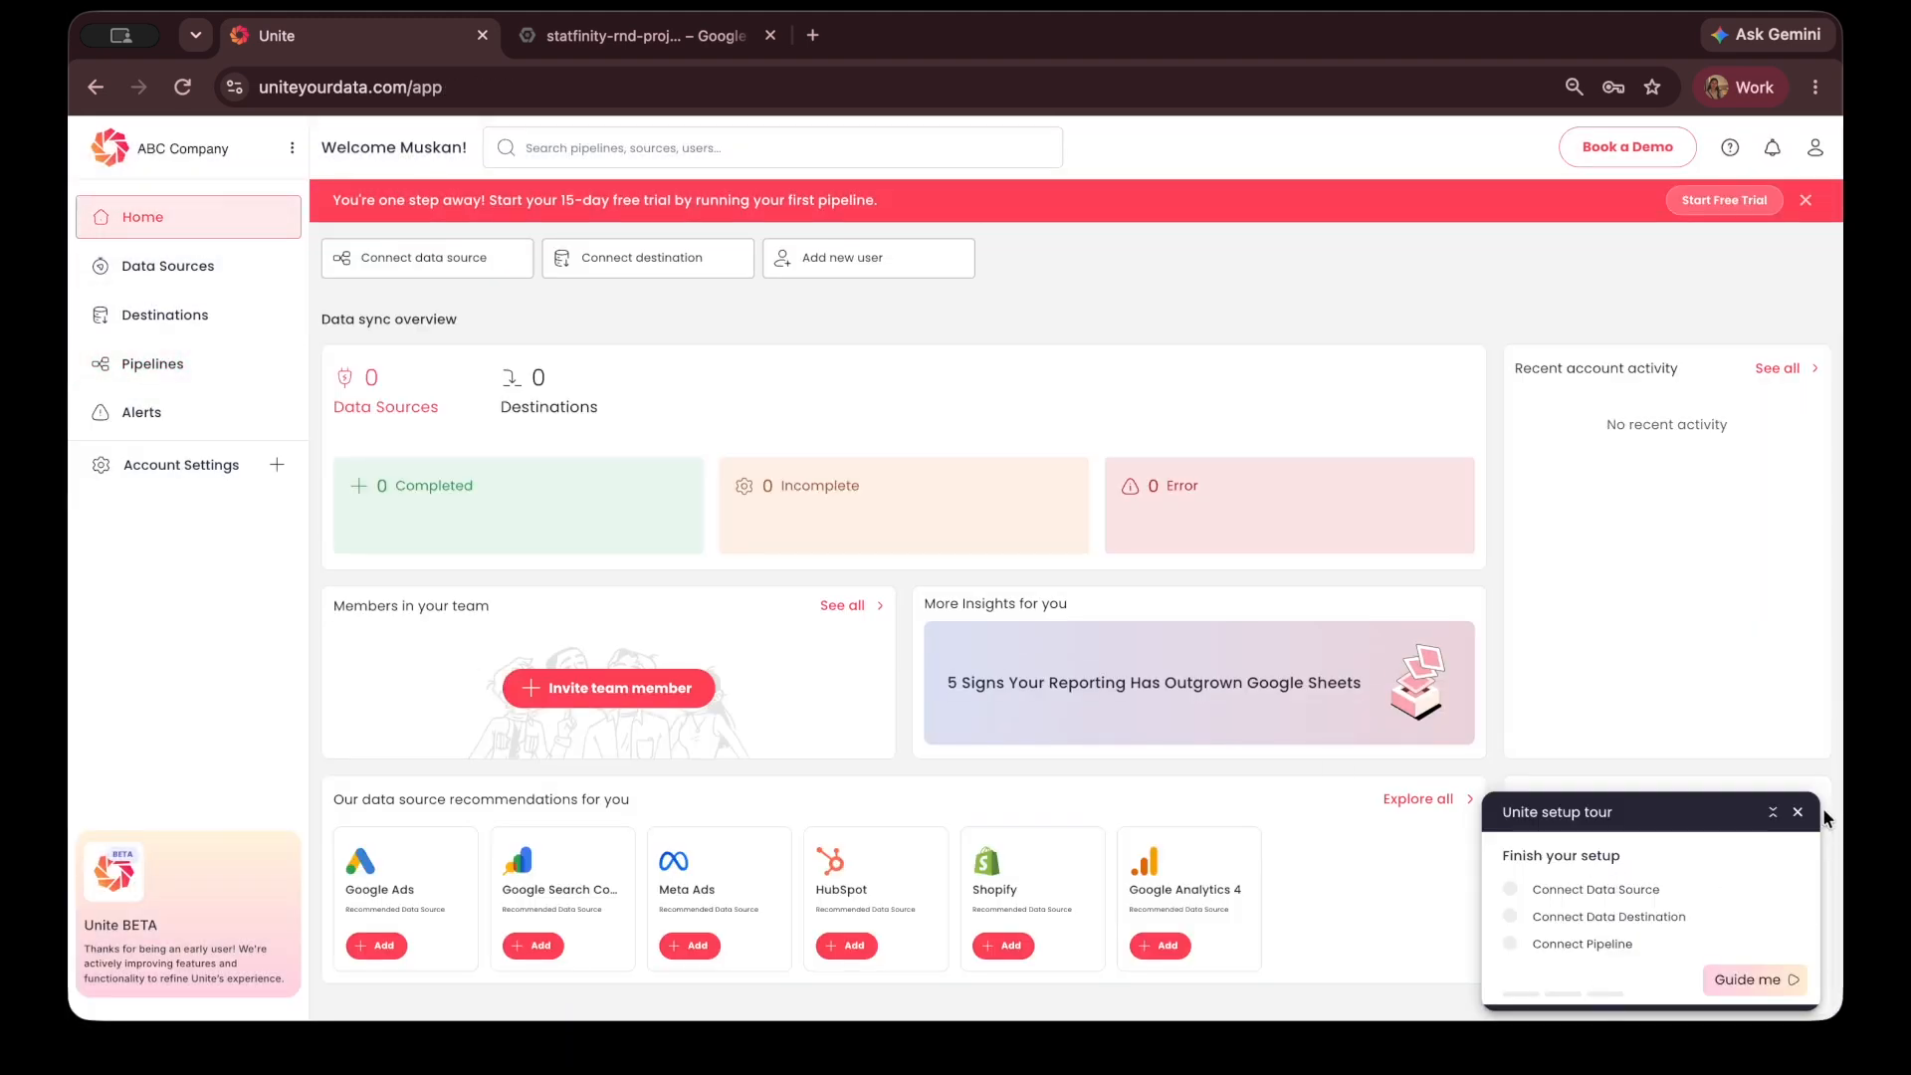
left_click(1772, 812)
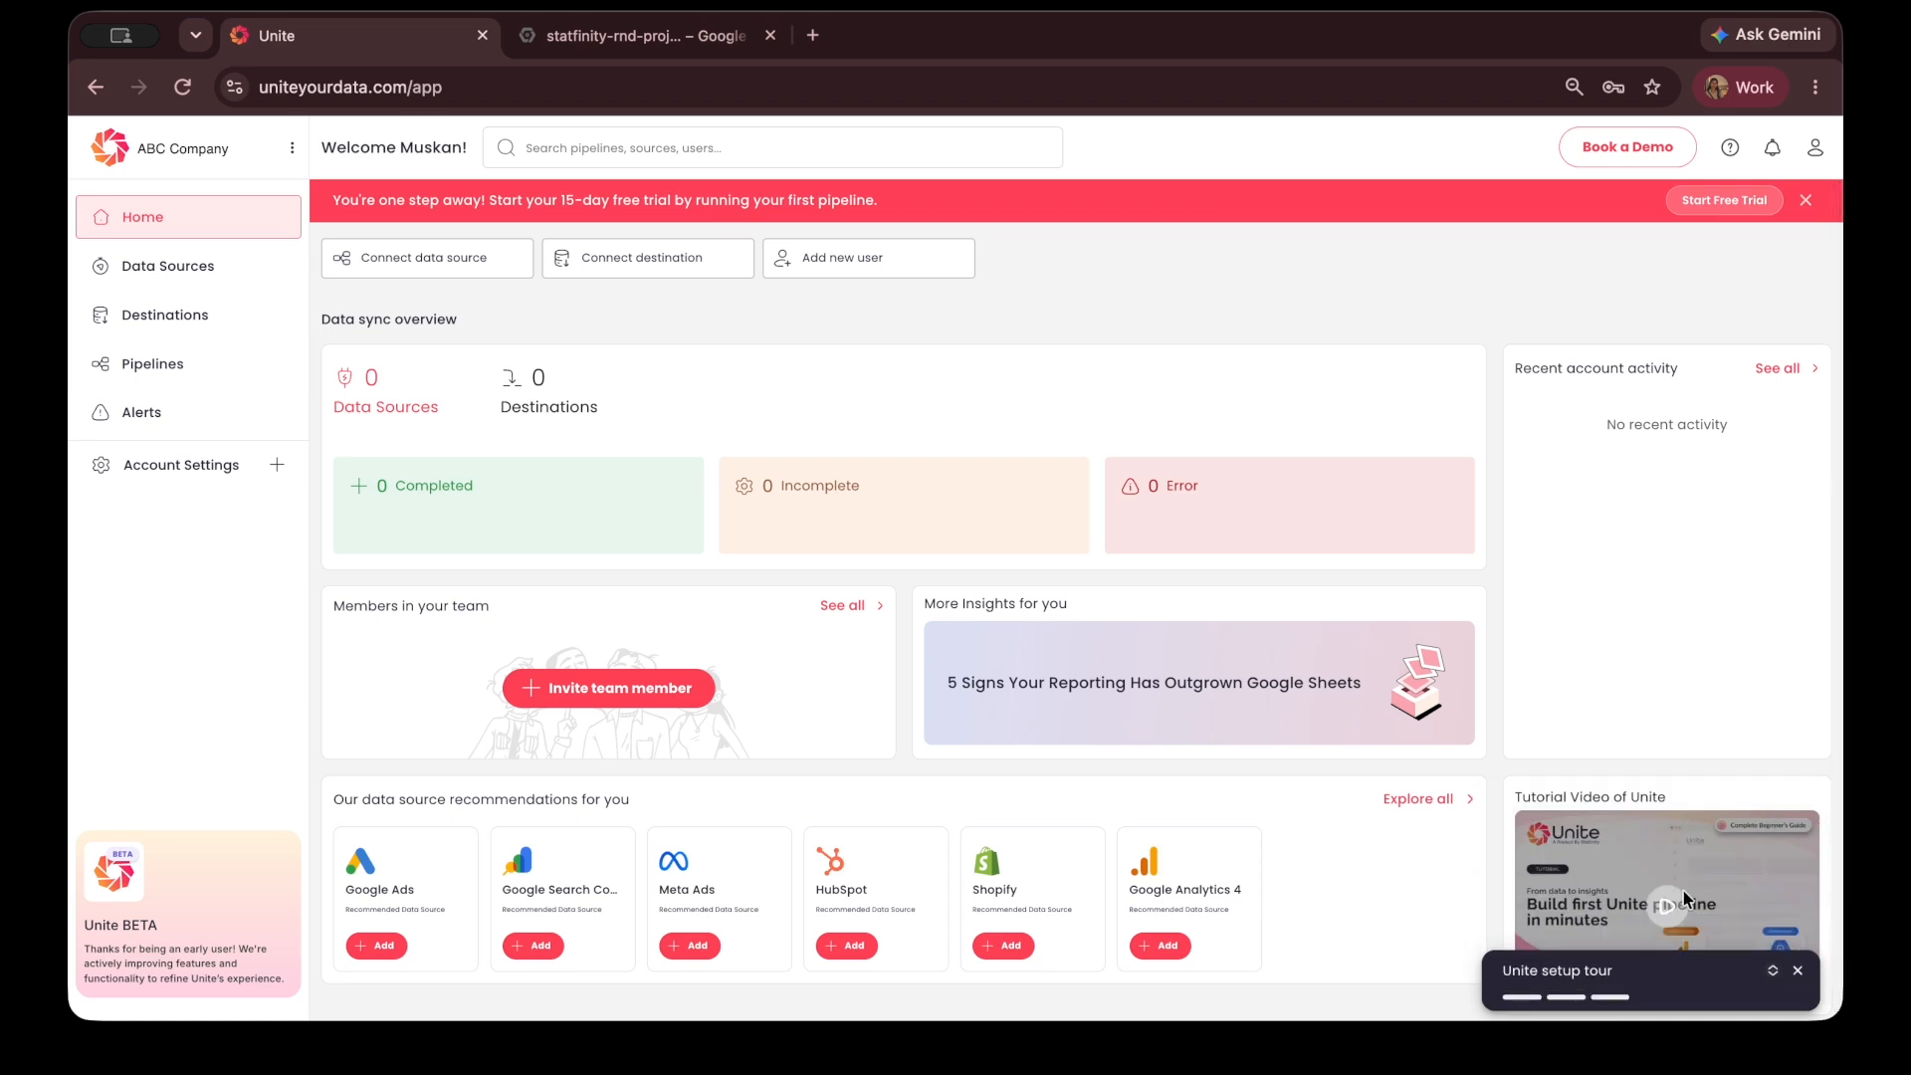
left_click(1797, 971)
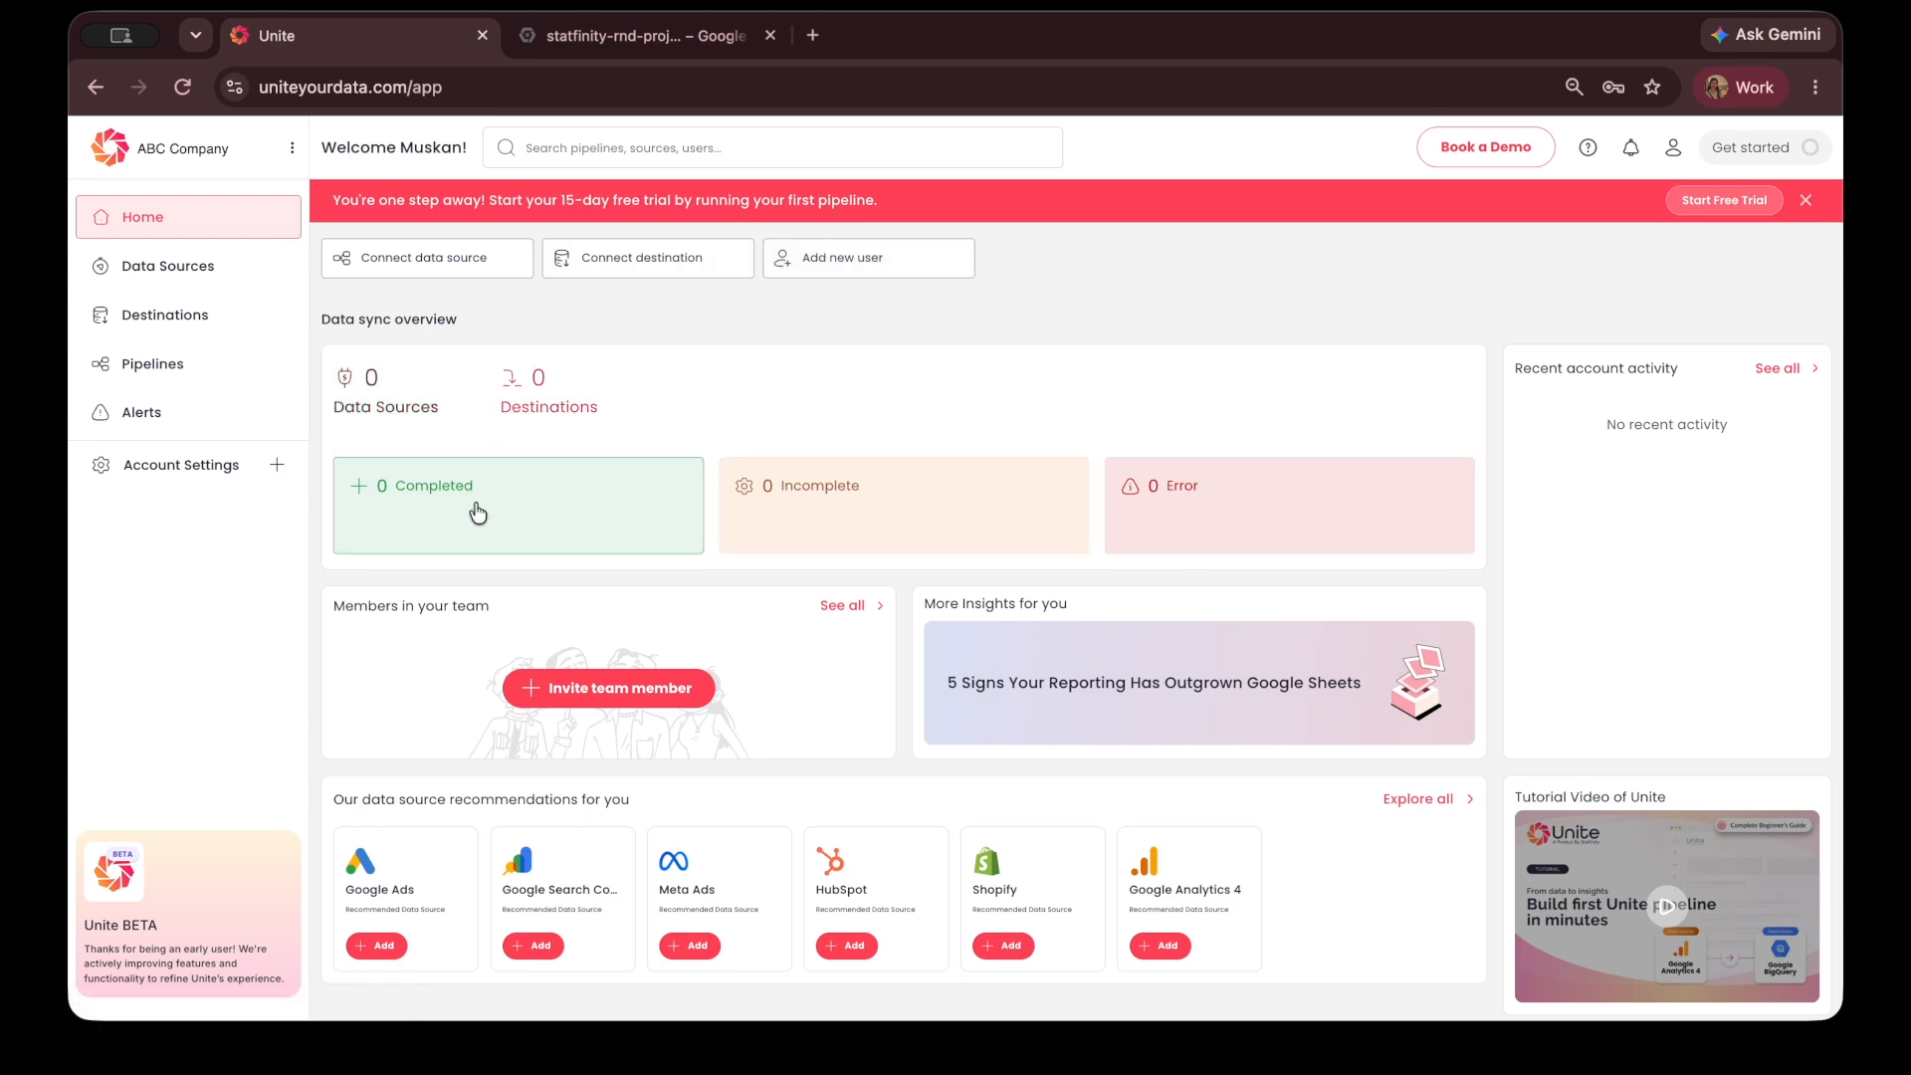
- View the full list of recent account activity and close it
left_click(1776, 369)
left_click(1817, 146)
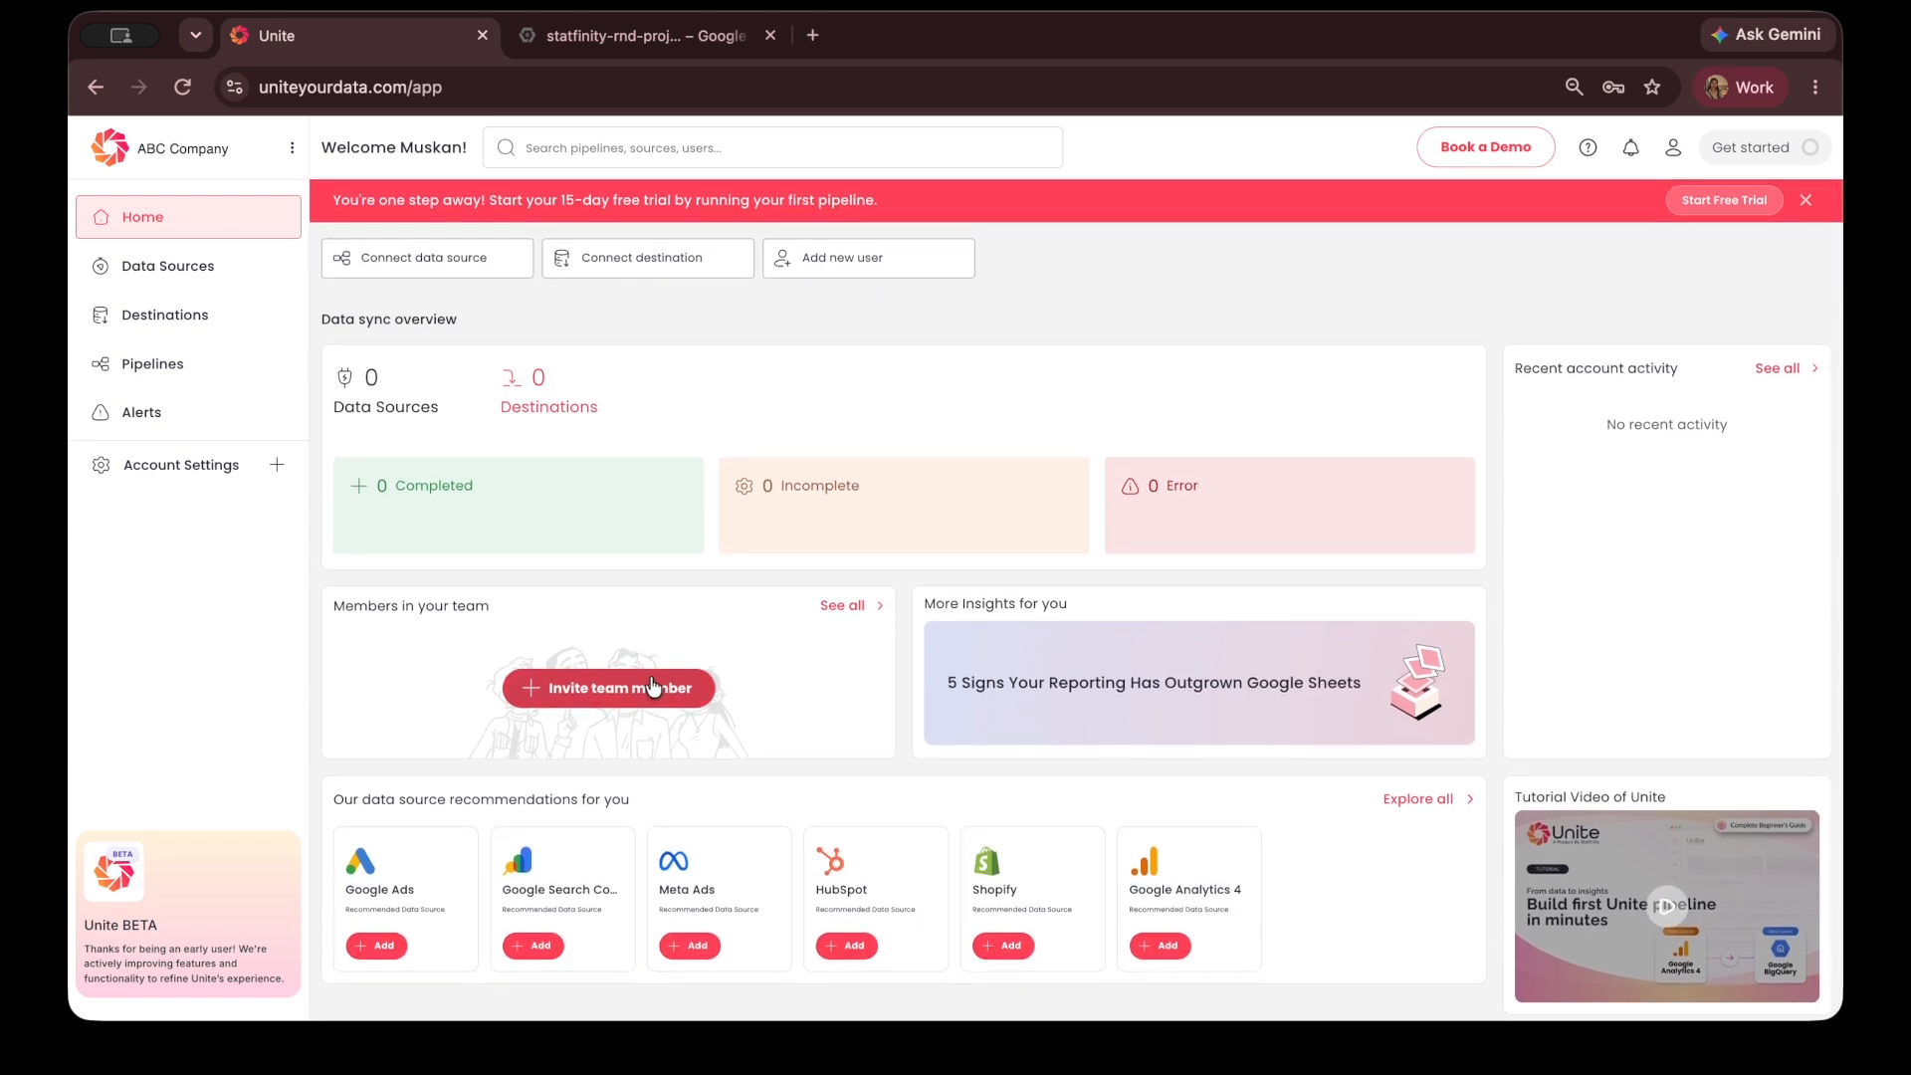
- Invite a team member by e-mail address with the Developer role and close the invitation form
left_click(653, 686)
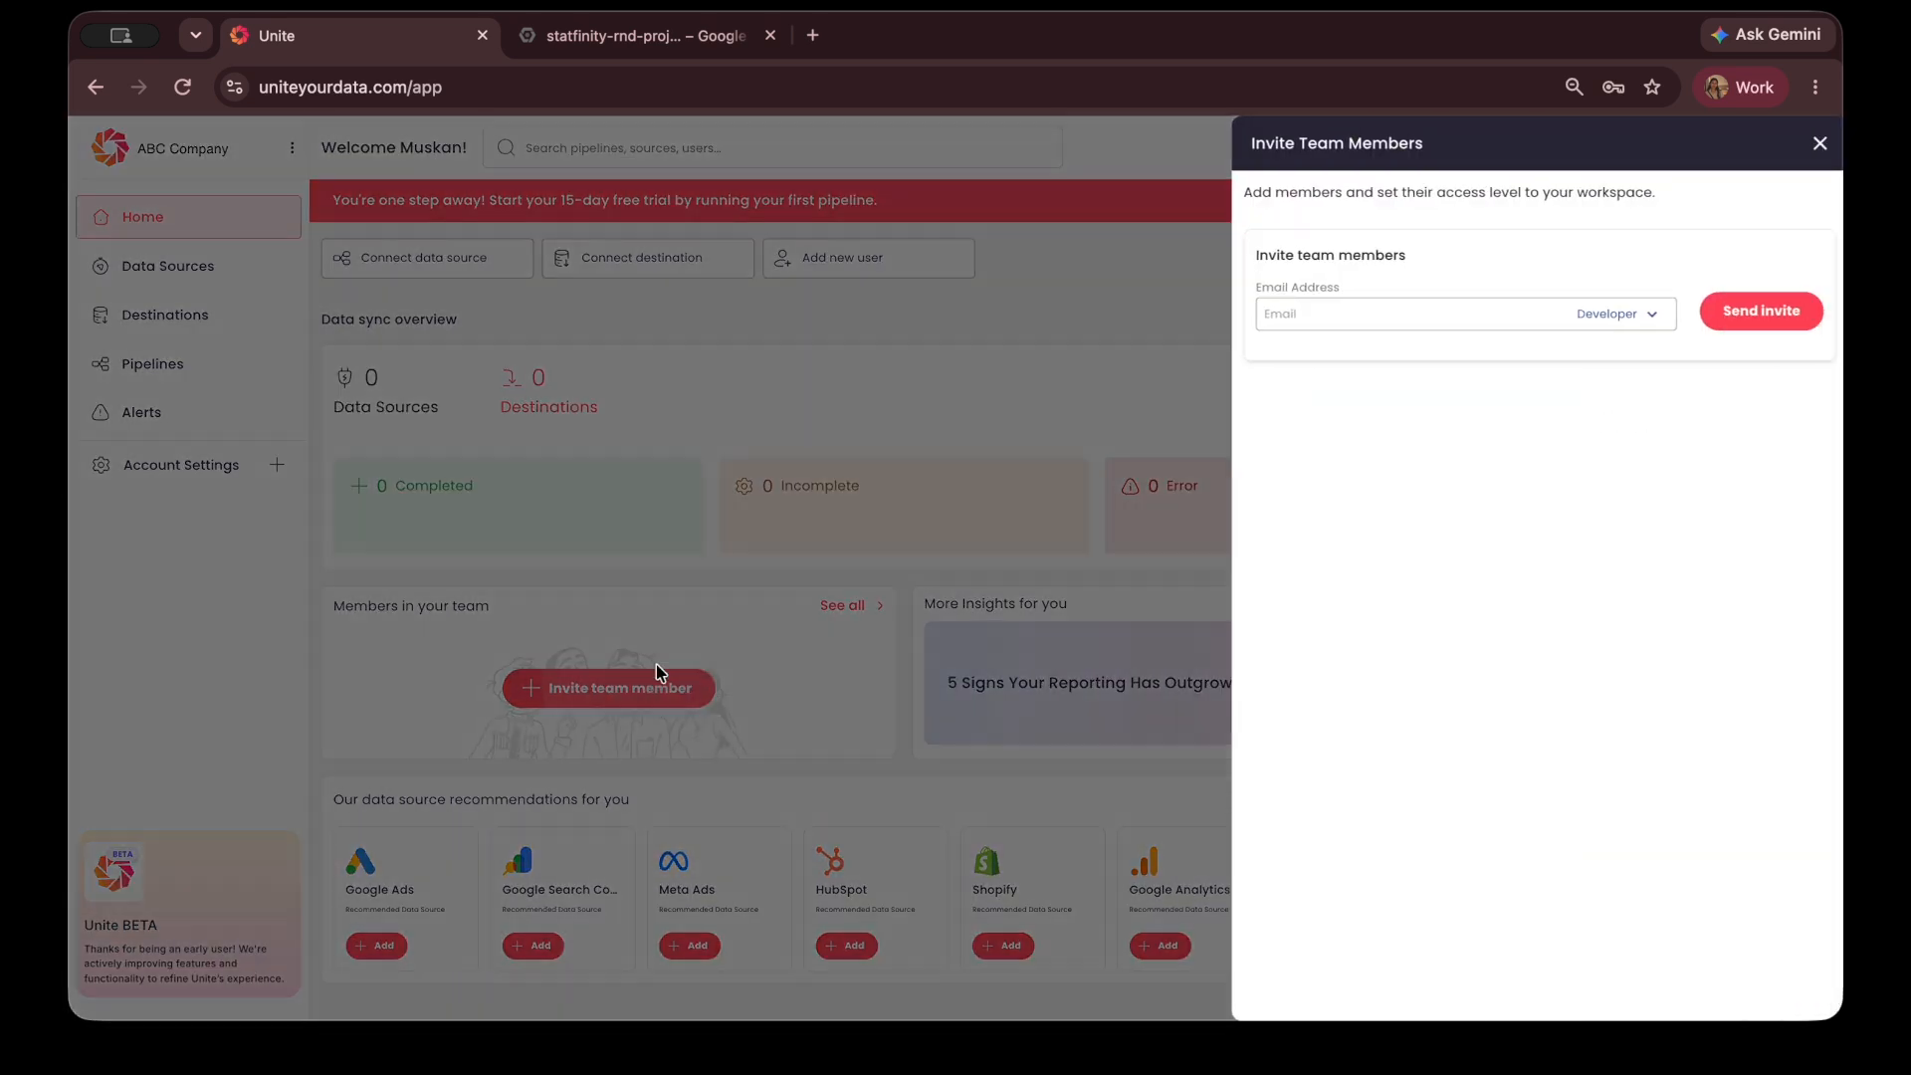
left_click(1363, 314)
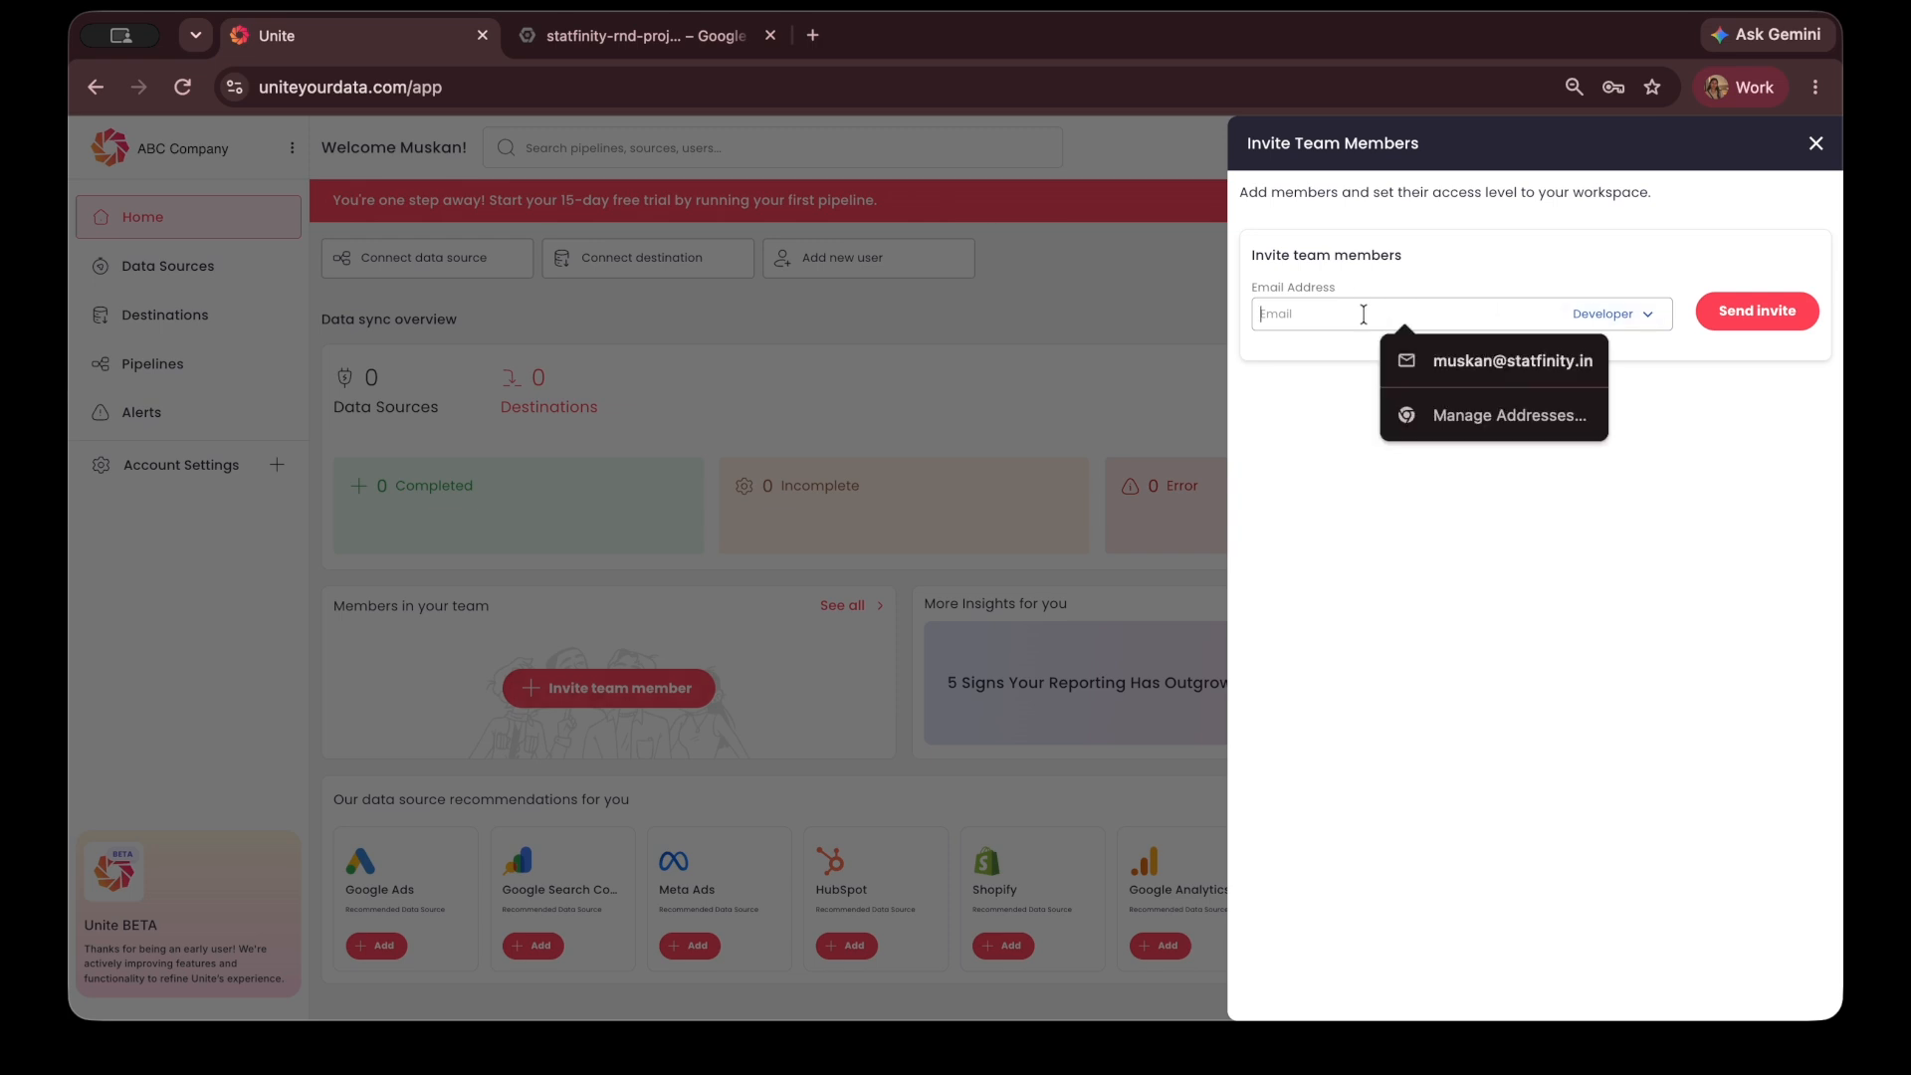
left_click(1425, 356)
left_click(1637, 326)
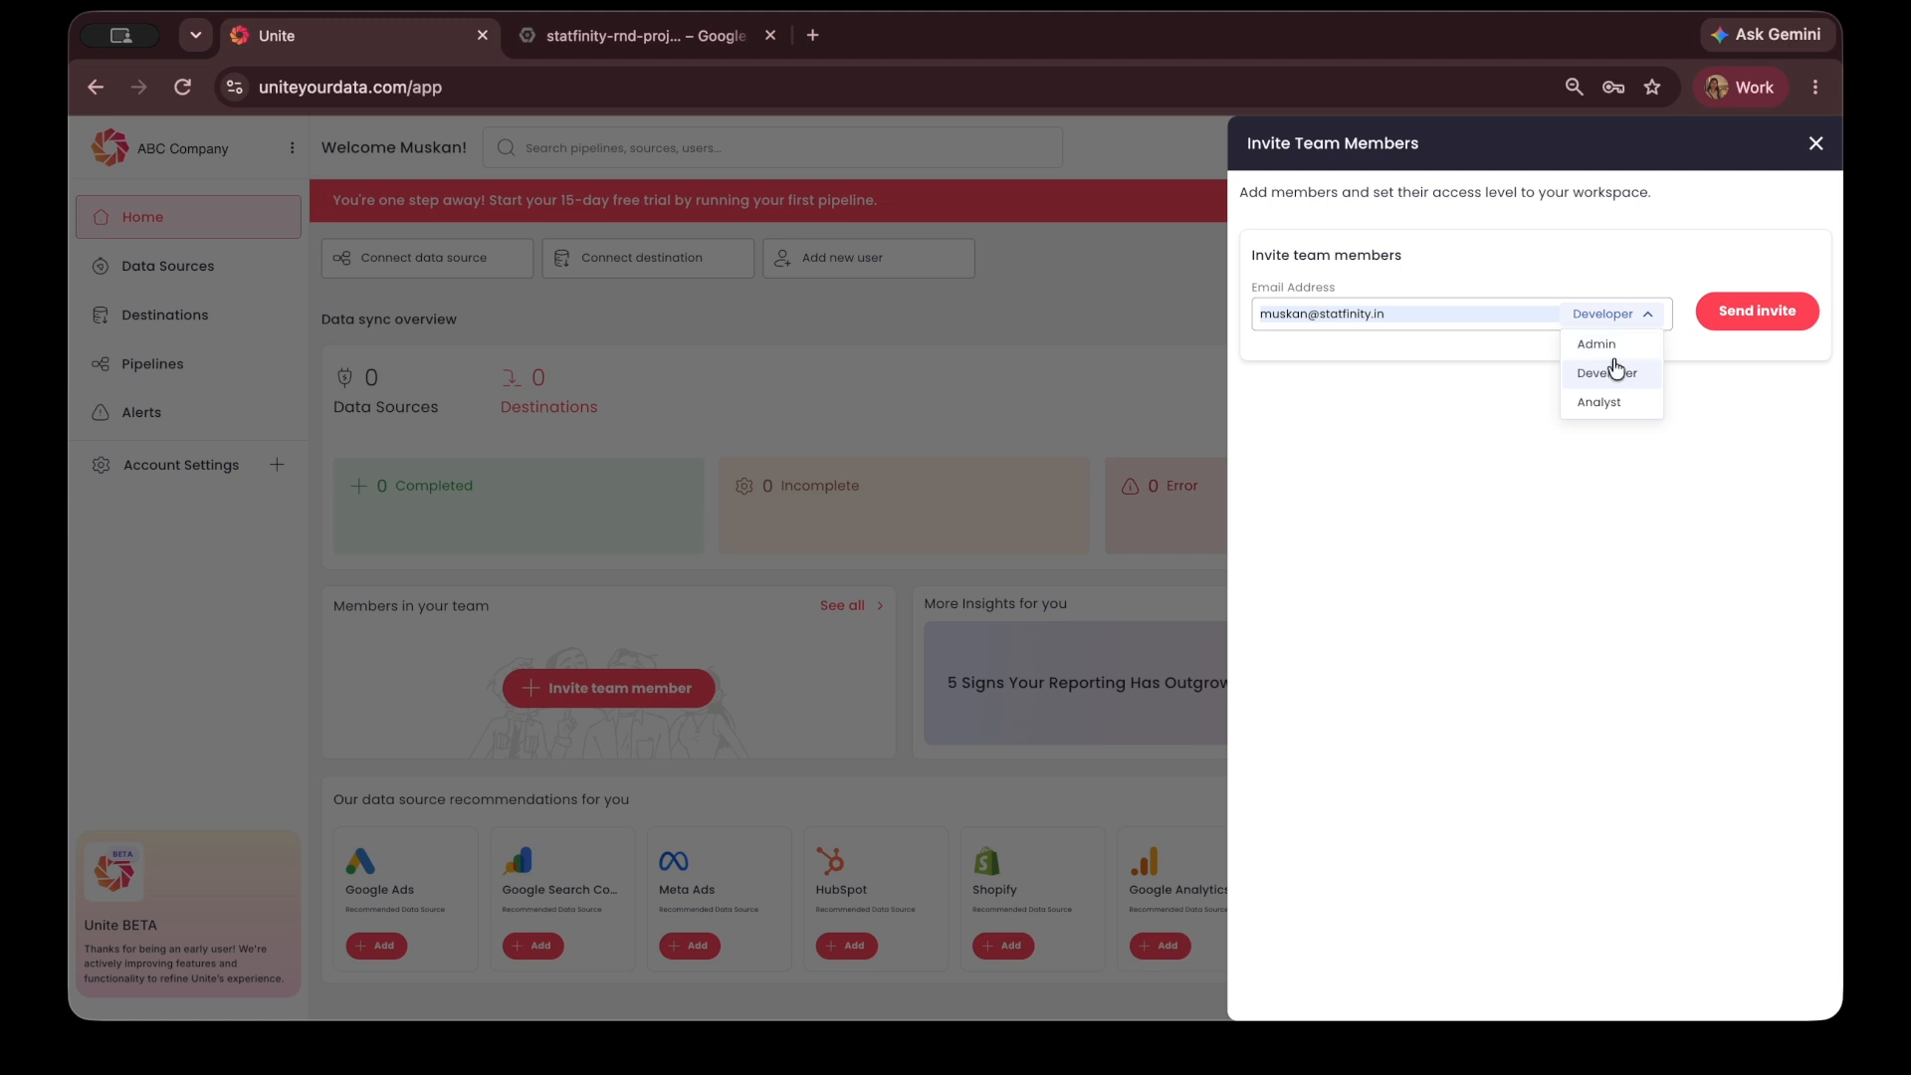
left_click(1618, 371)
left_click(1734, 325)
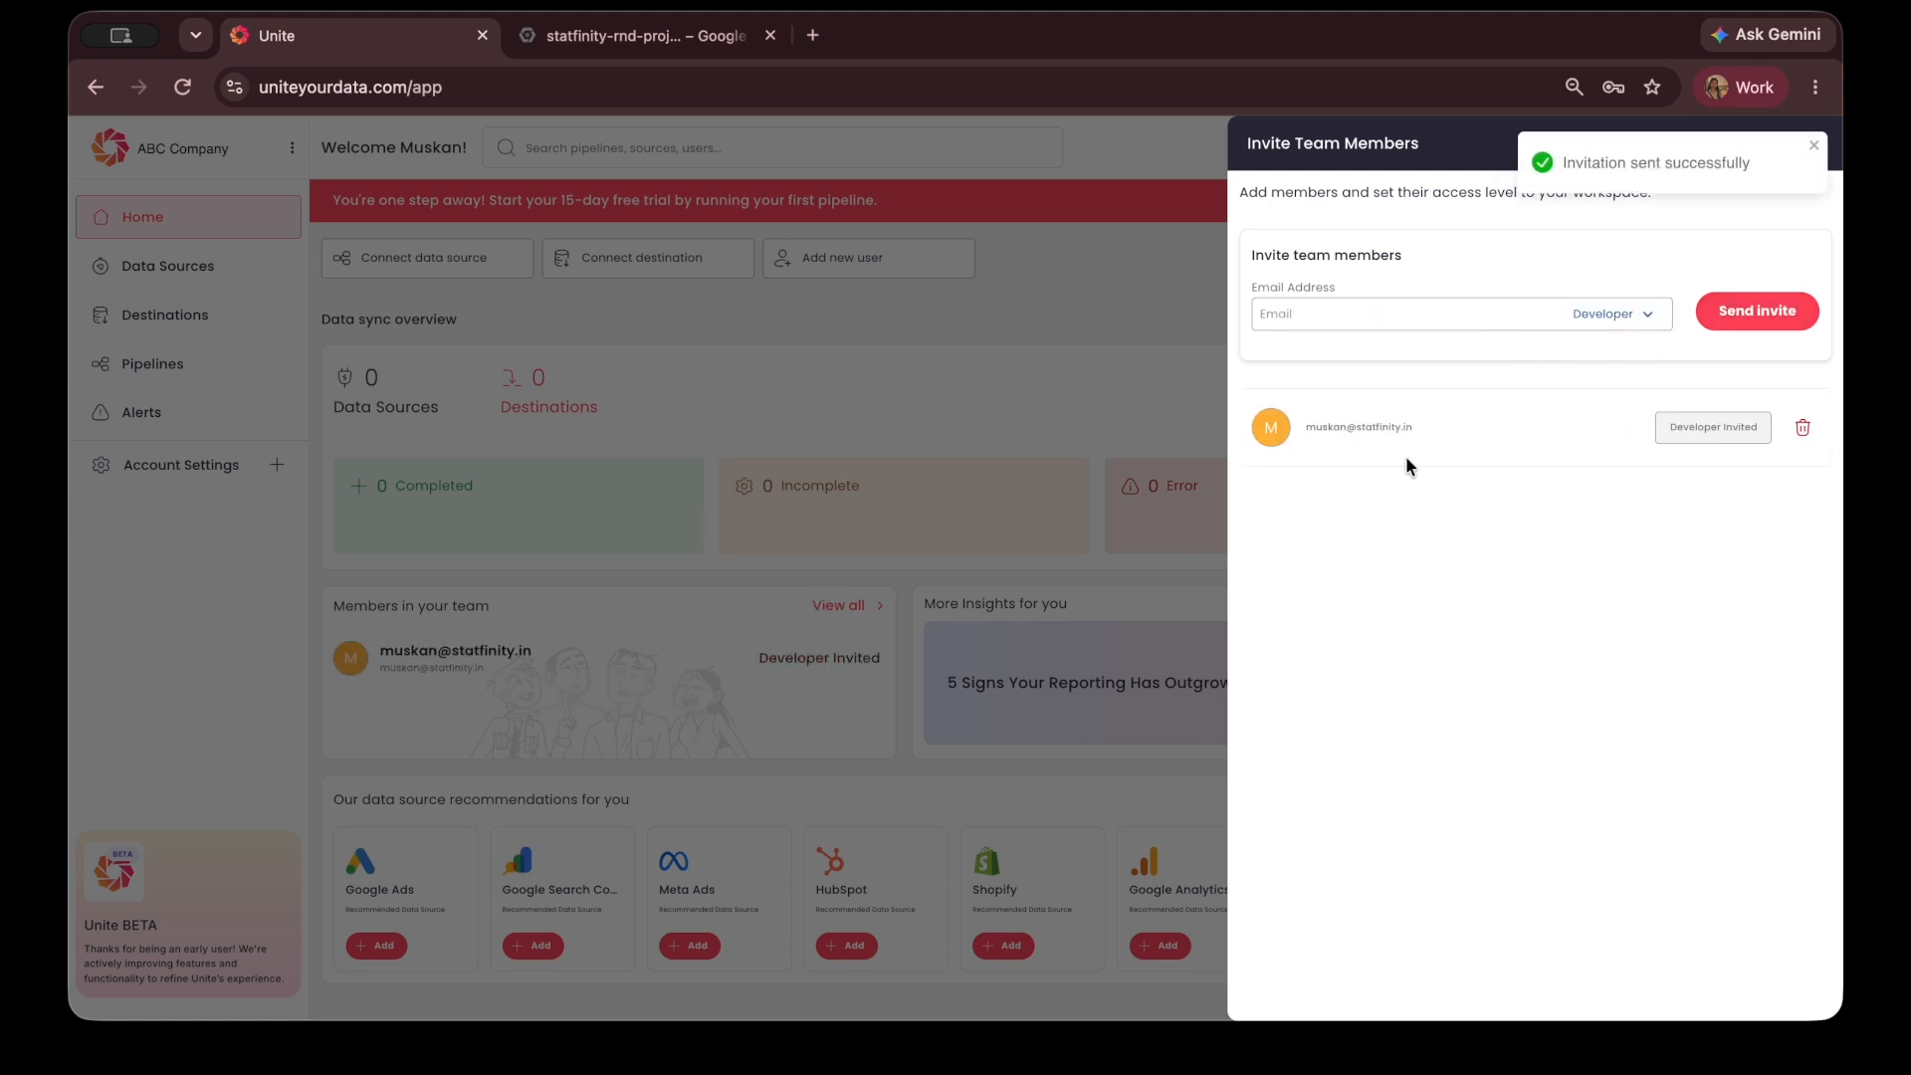
left_click(1816, 144)
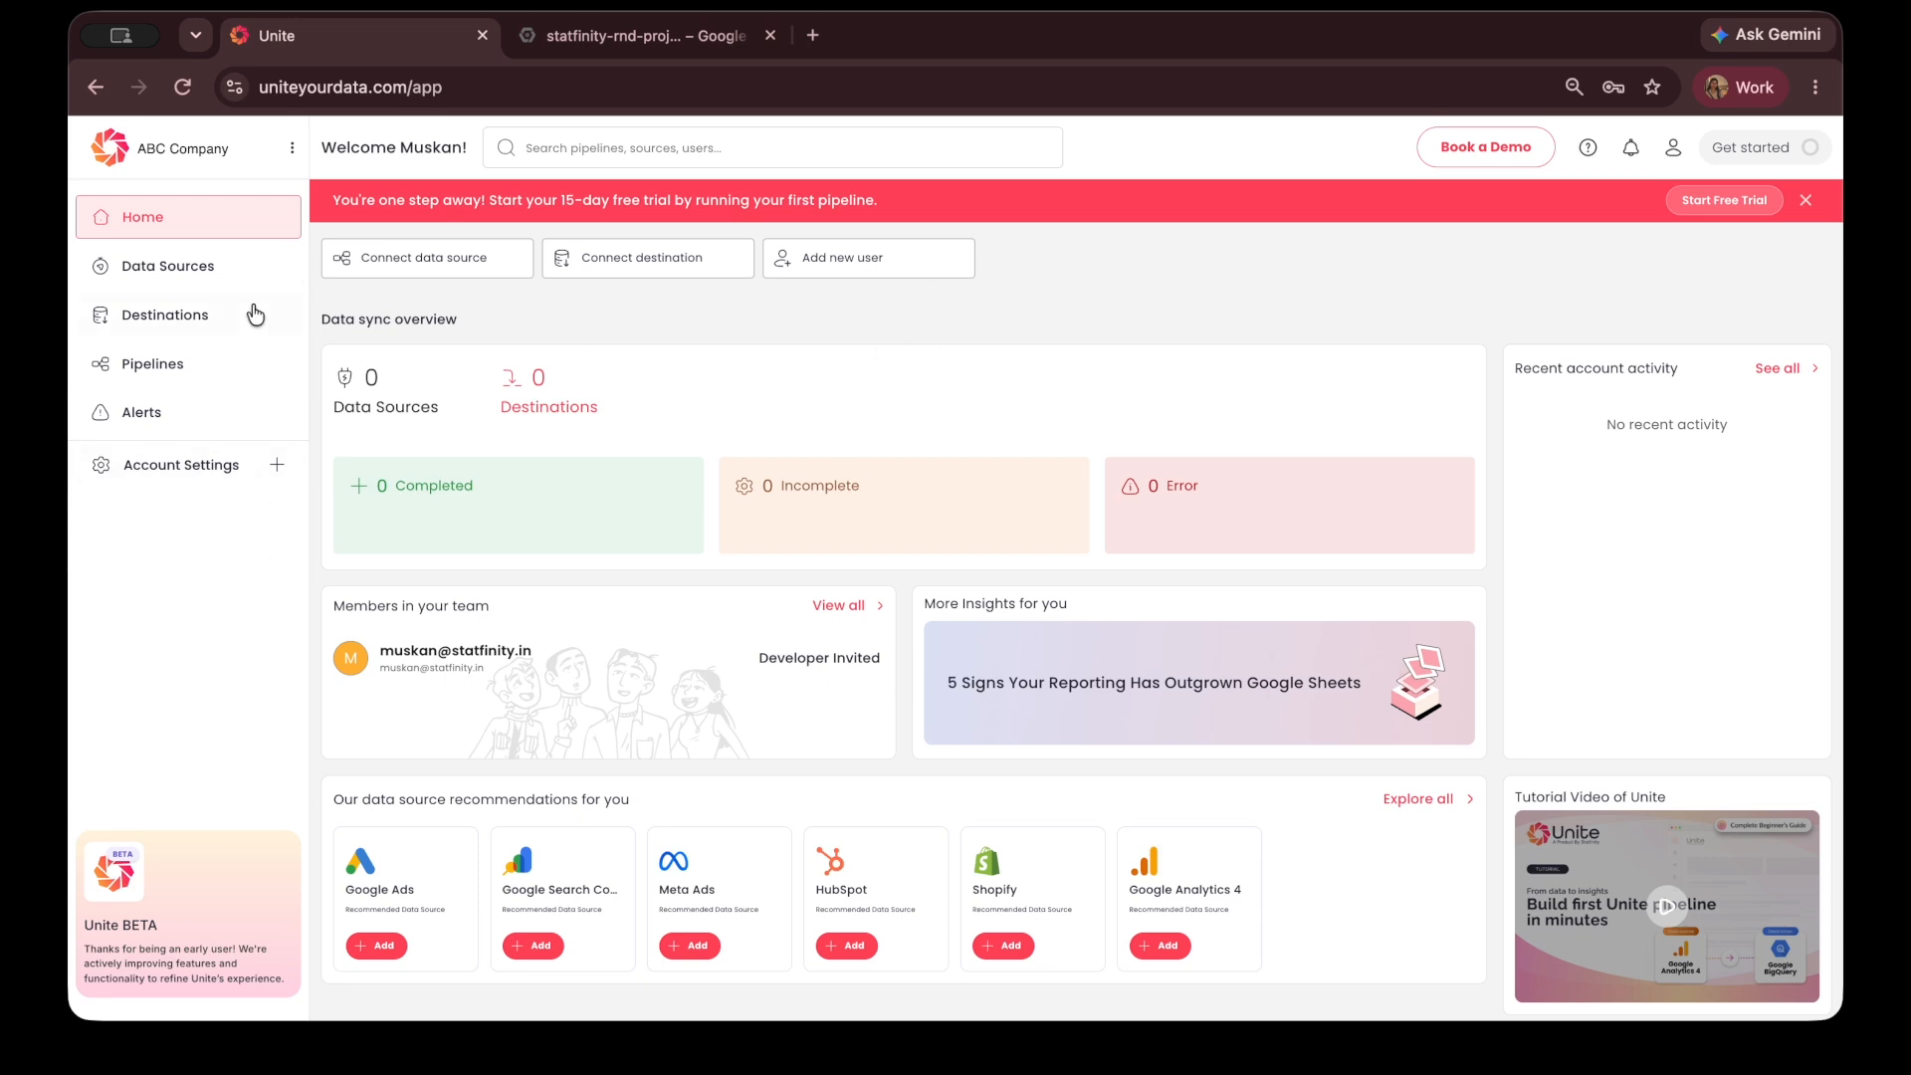
- Start connecting a new Google Analytics 4 data source
left_click(236, 275)
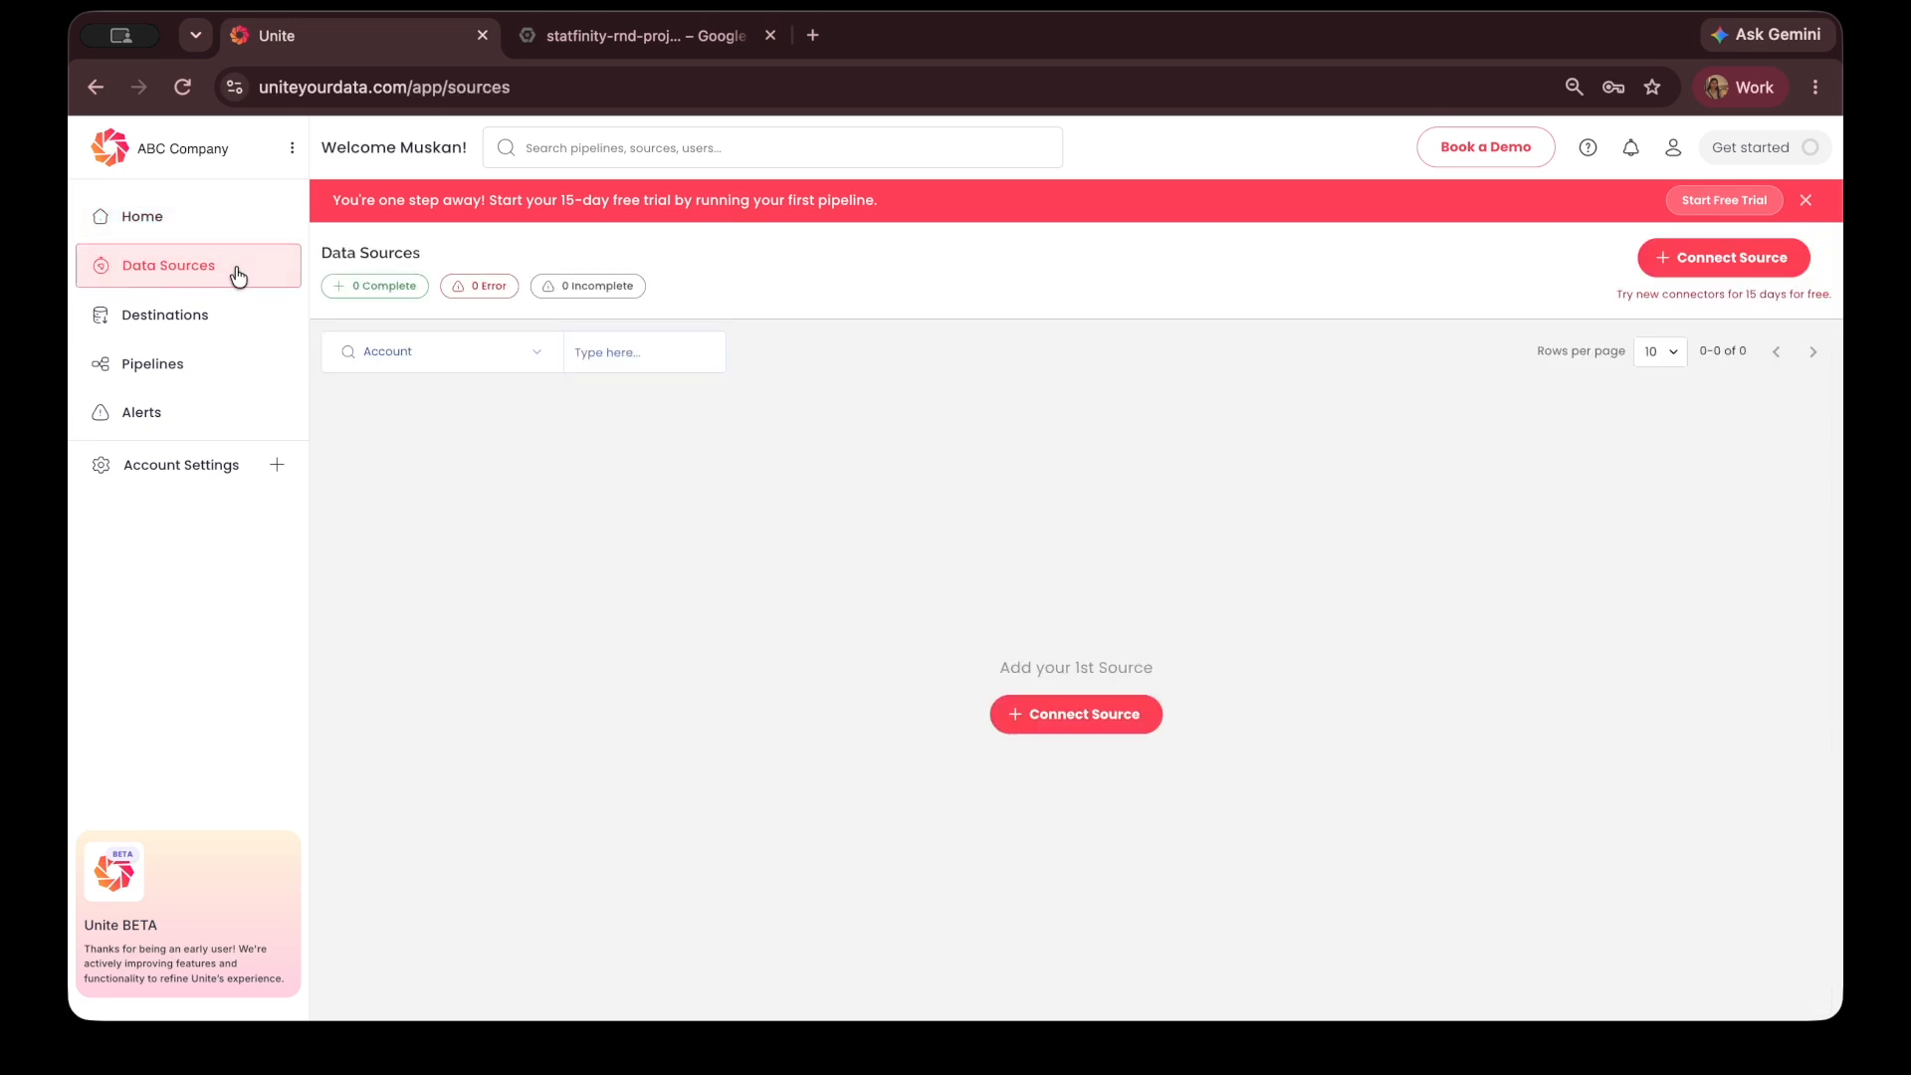
left_click(237, 274)
left_click(1752, 269)
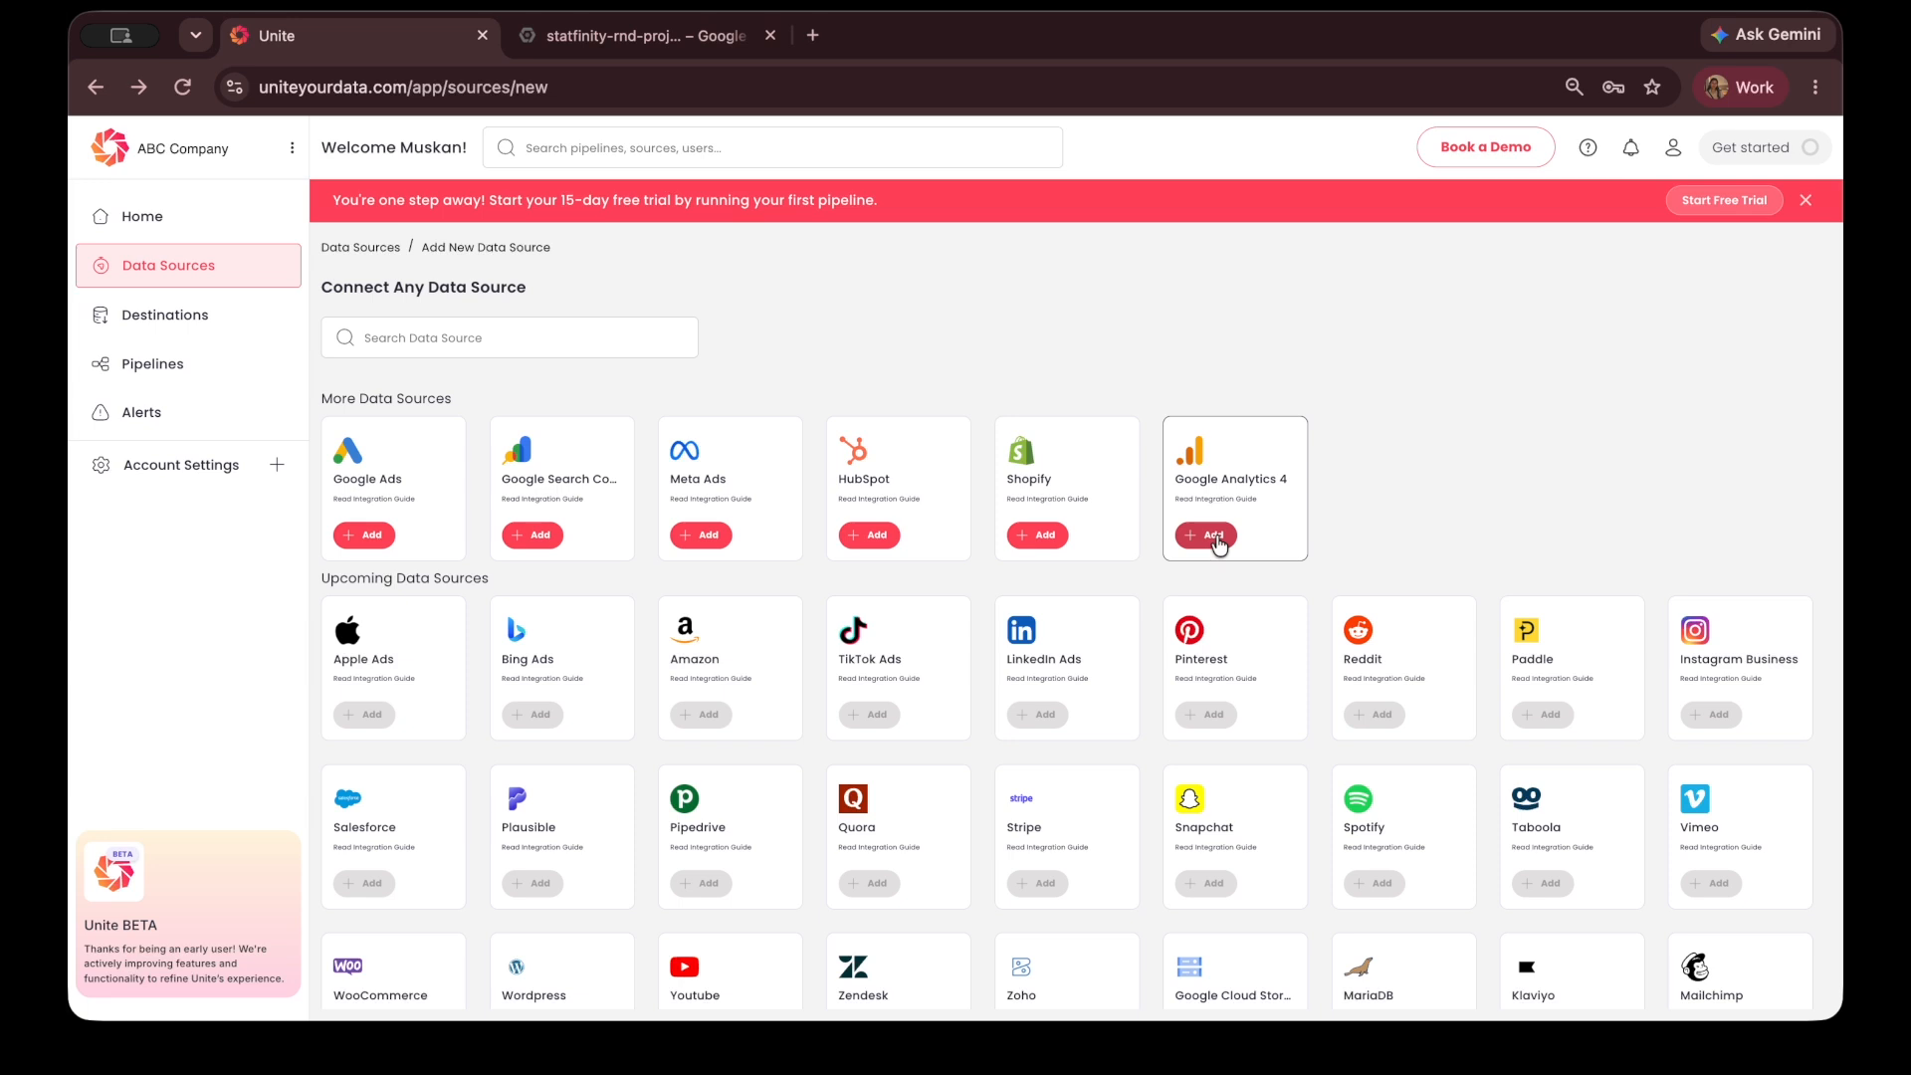
left_click(1213, 537)
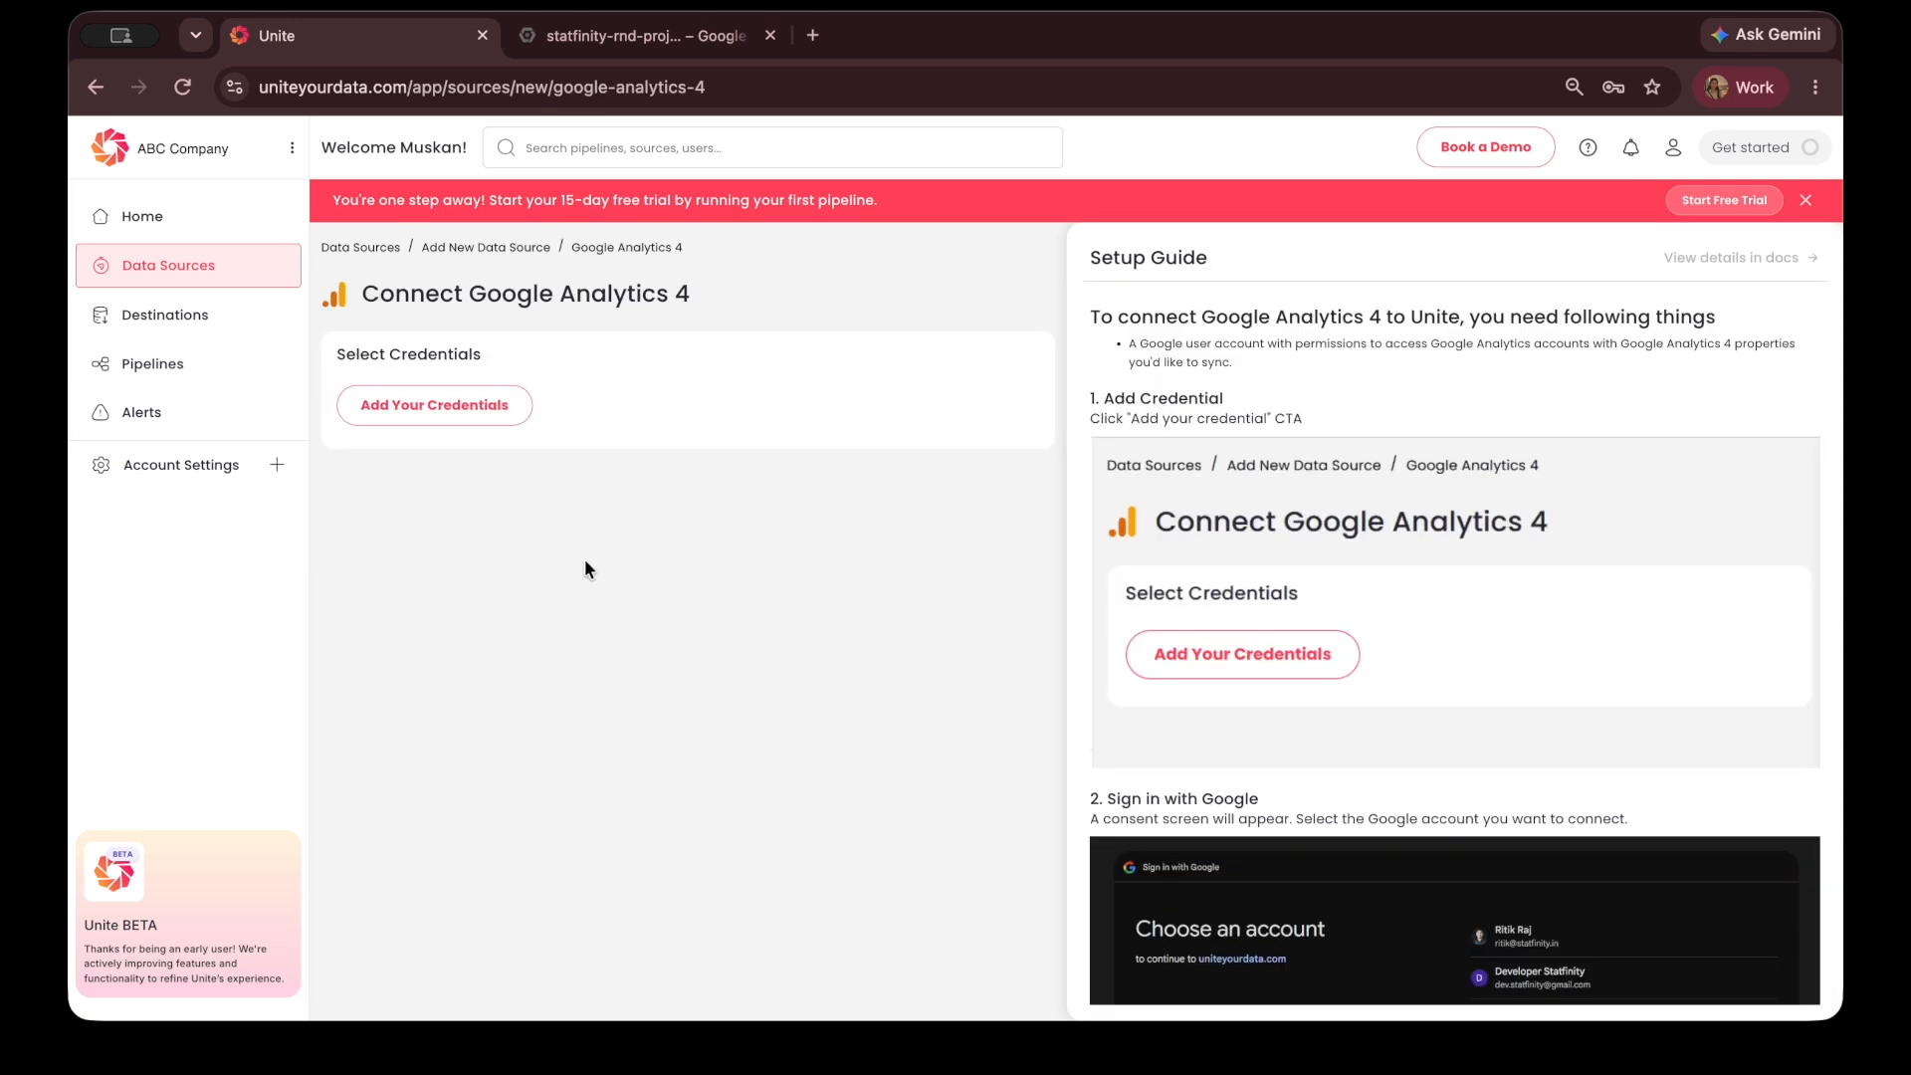
- Add Google Analytics 4 credentials by authorizing Unite to access the developer Google account, and dismiss the setup tour
scroll(1222, 599, "down", 6)
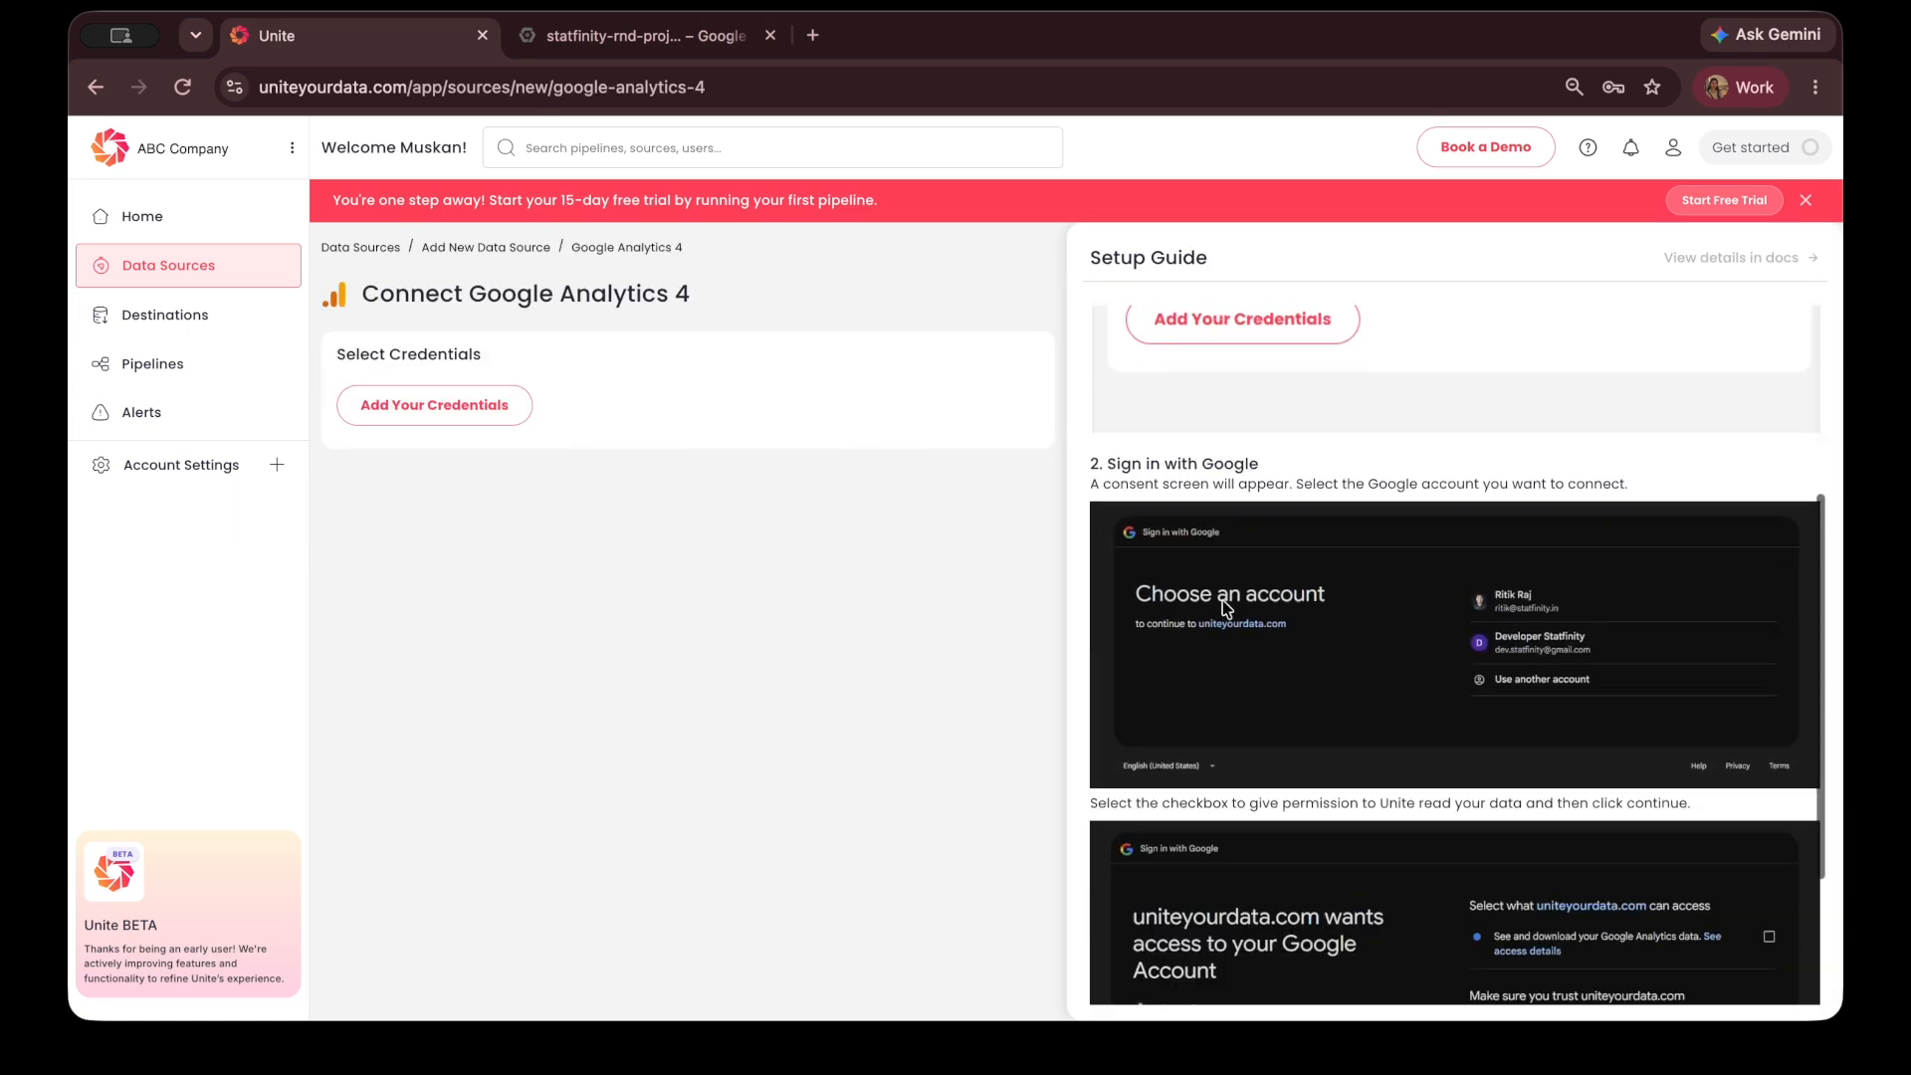
scroll(1222, 607, "up", 3)
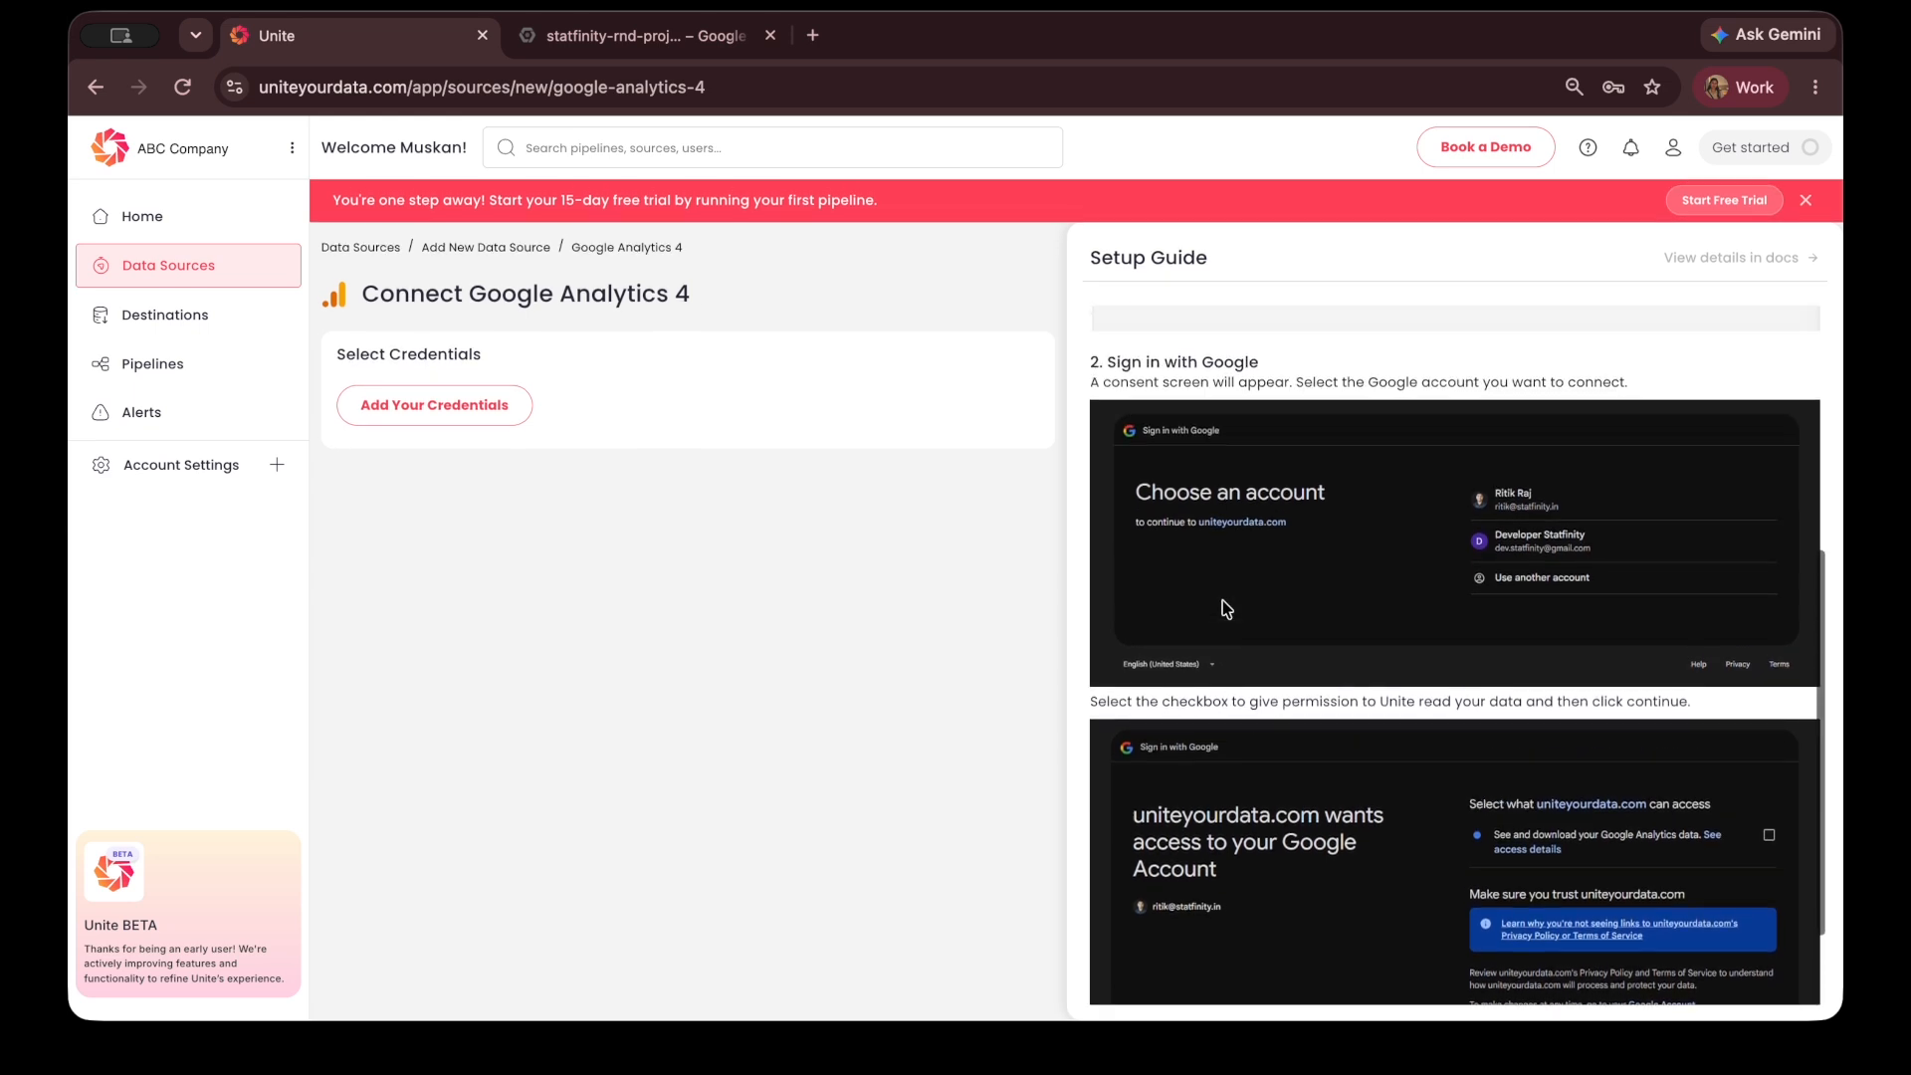
scroll(1225, 610, "up", 3)
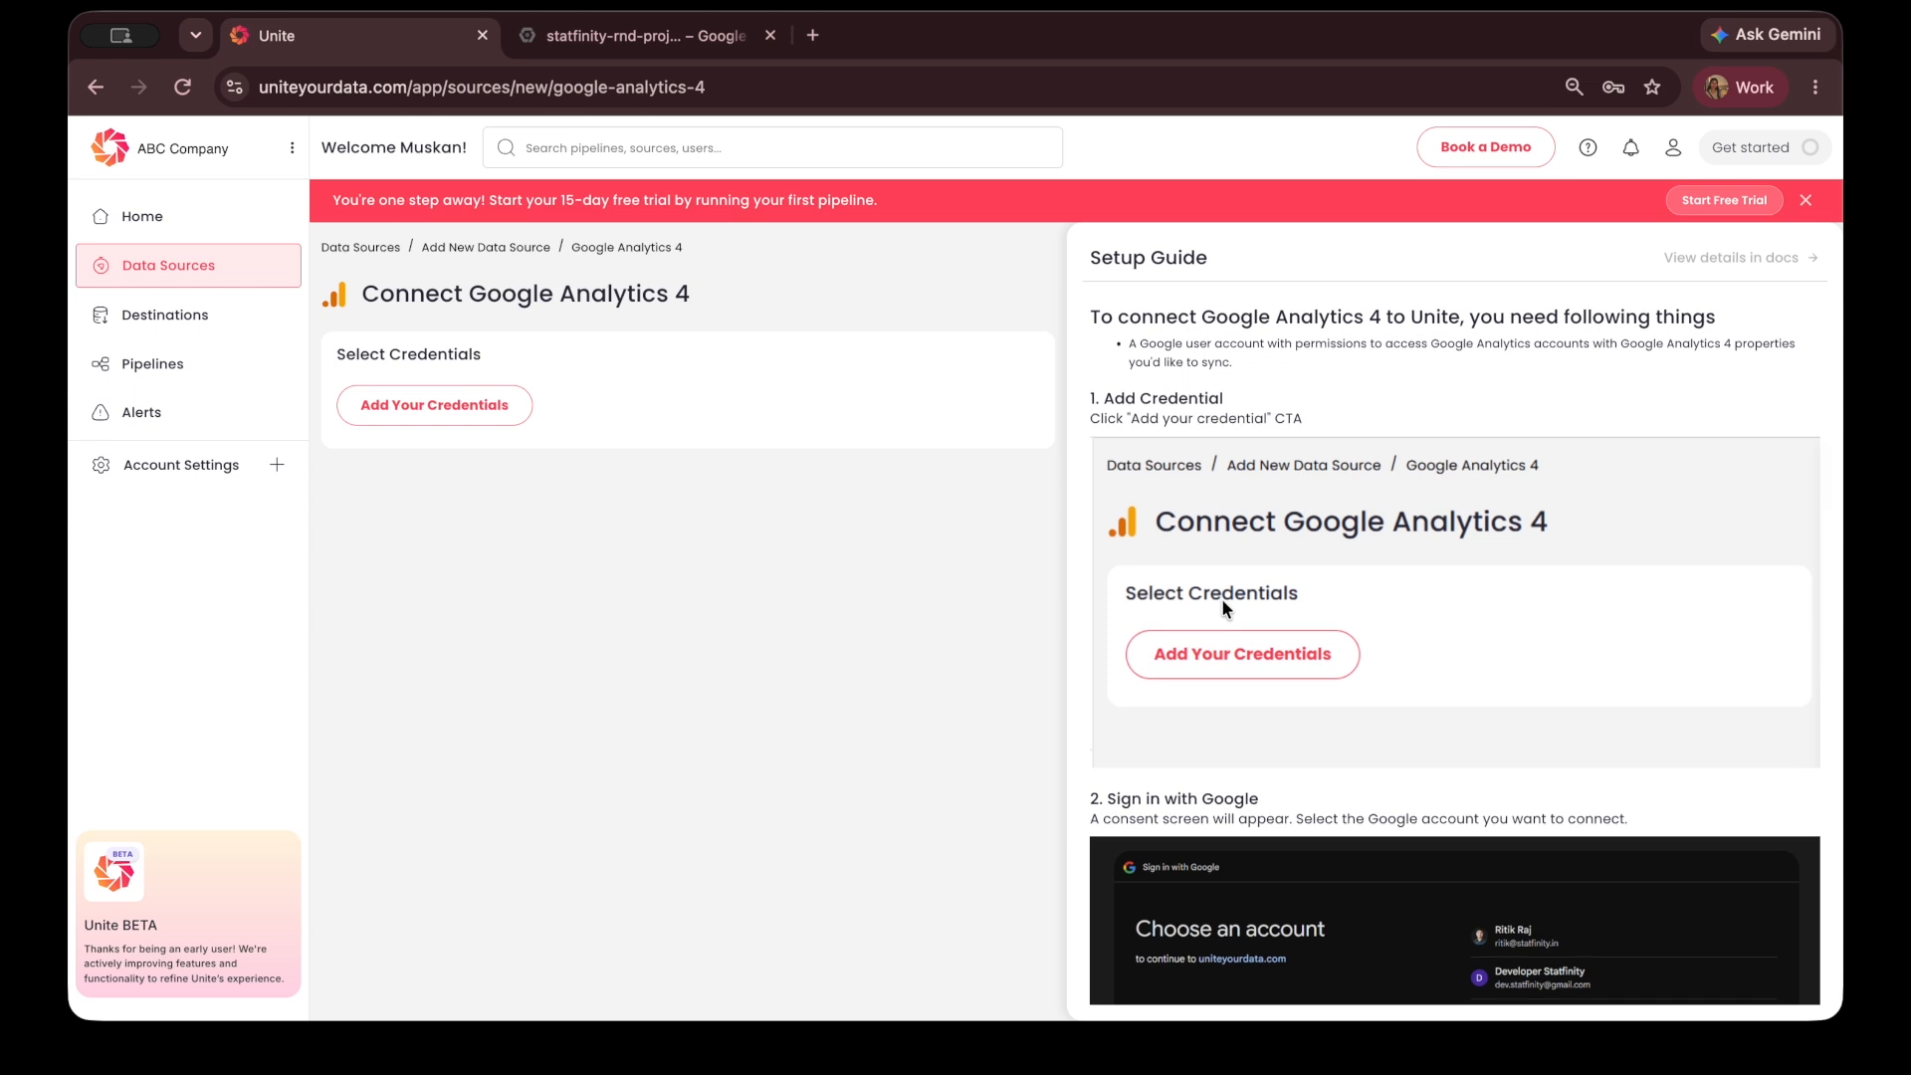
left_click(480, 409)
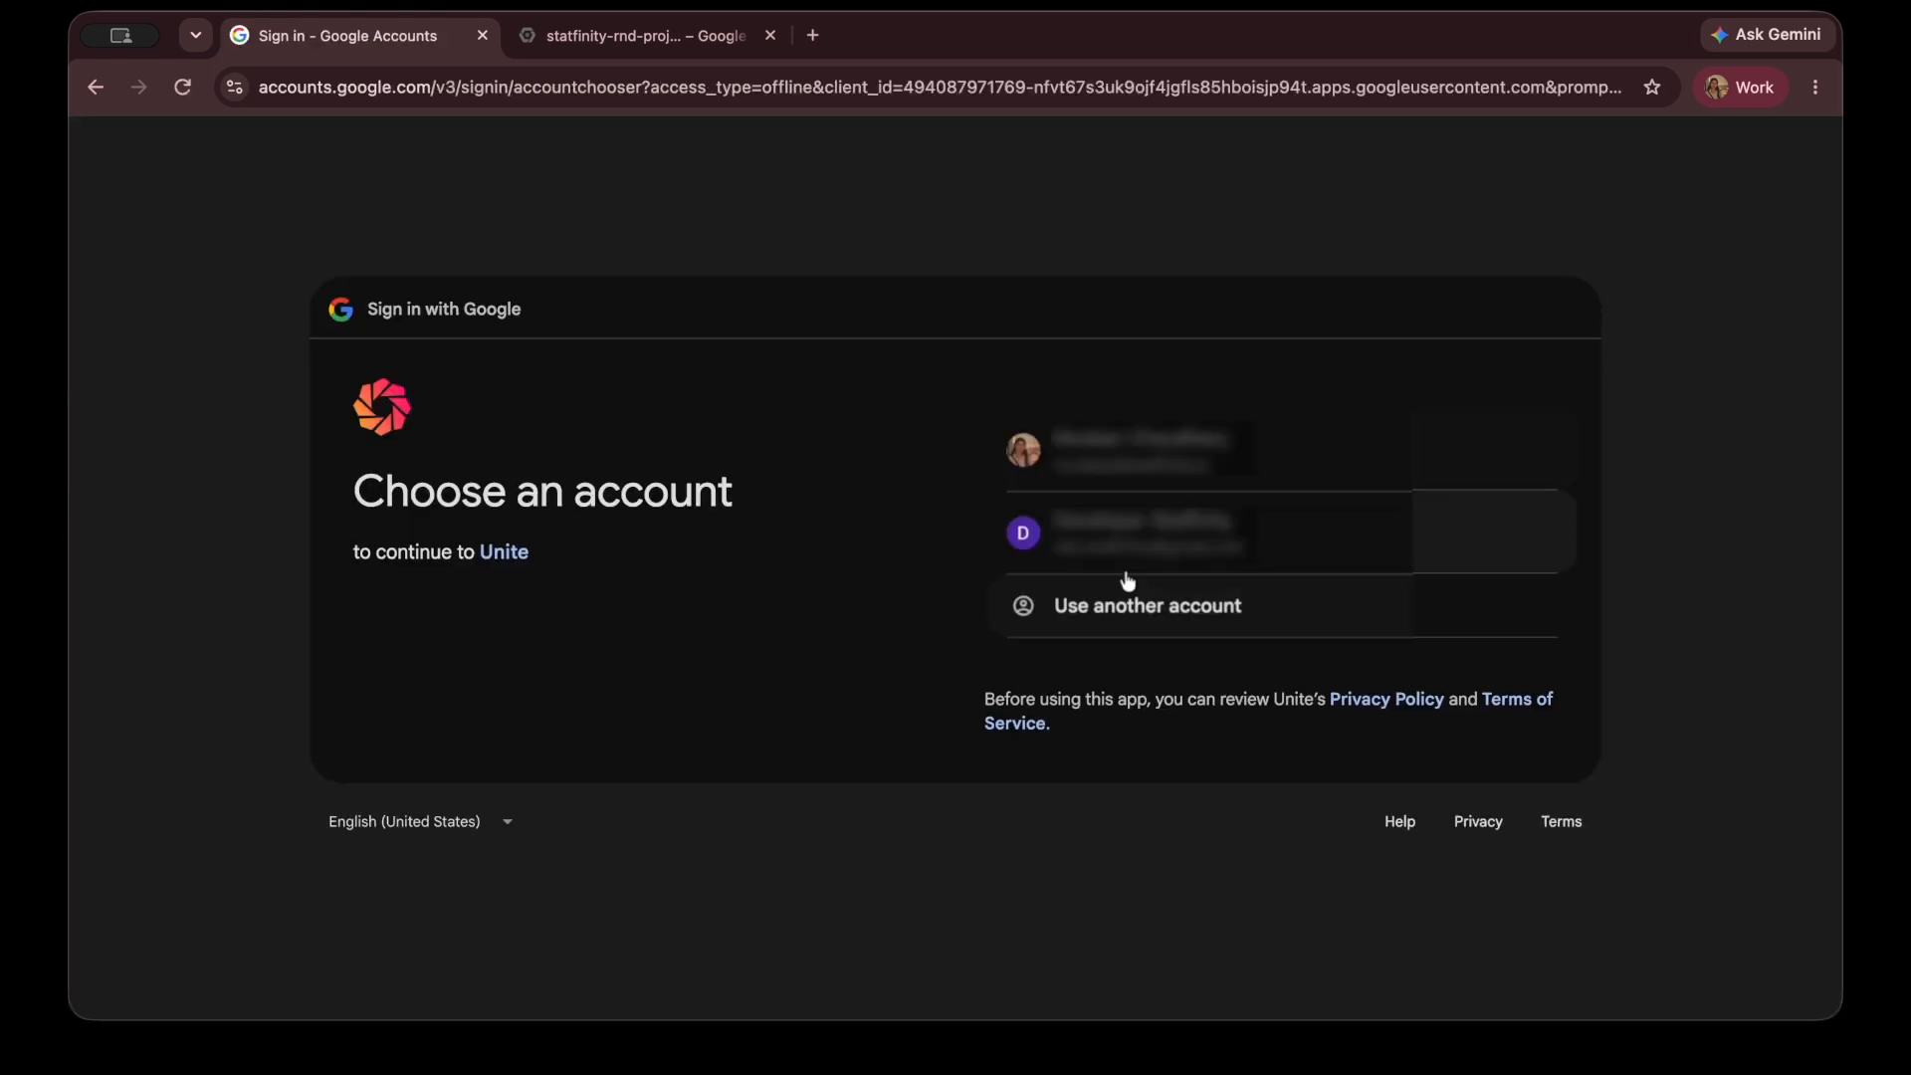
left_click(1127, 582)
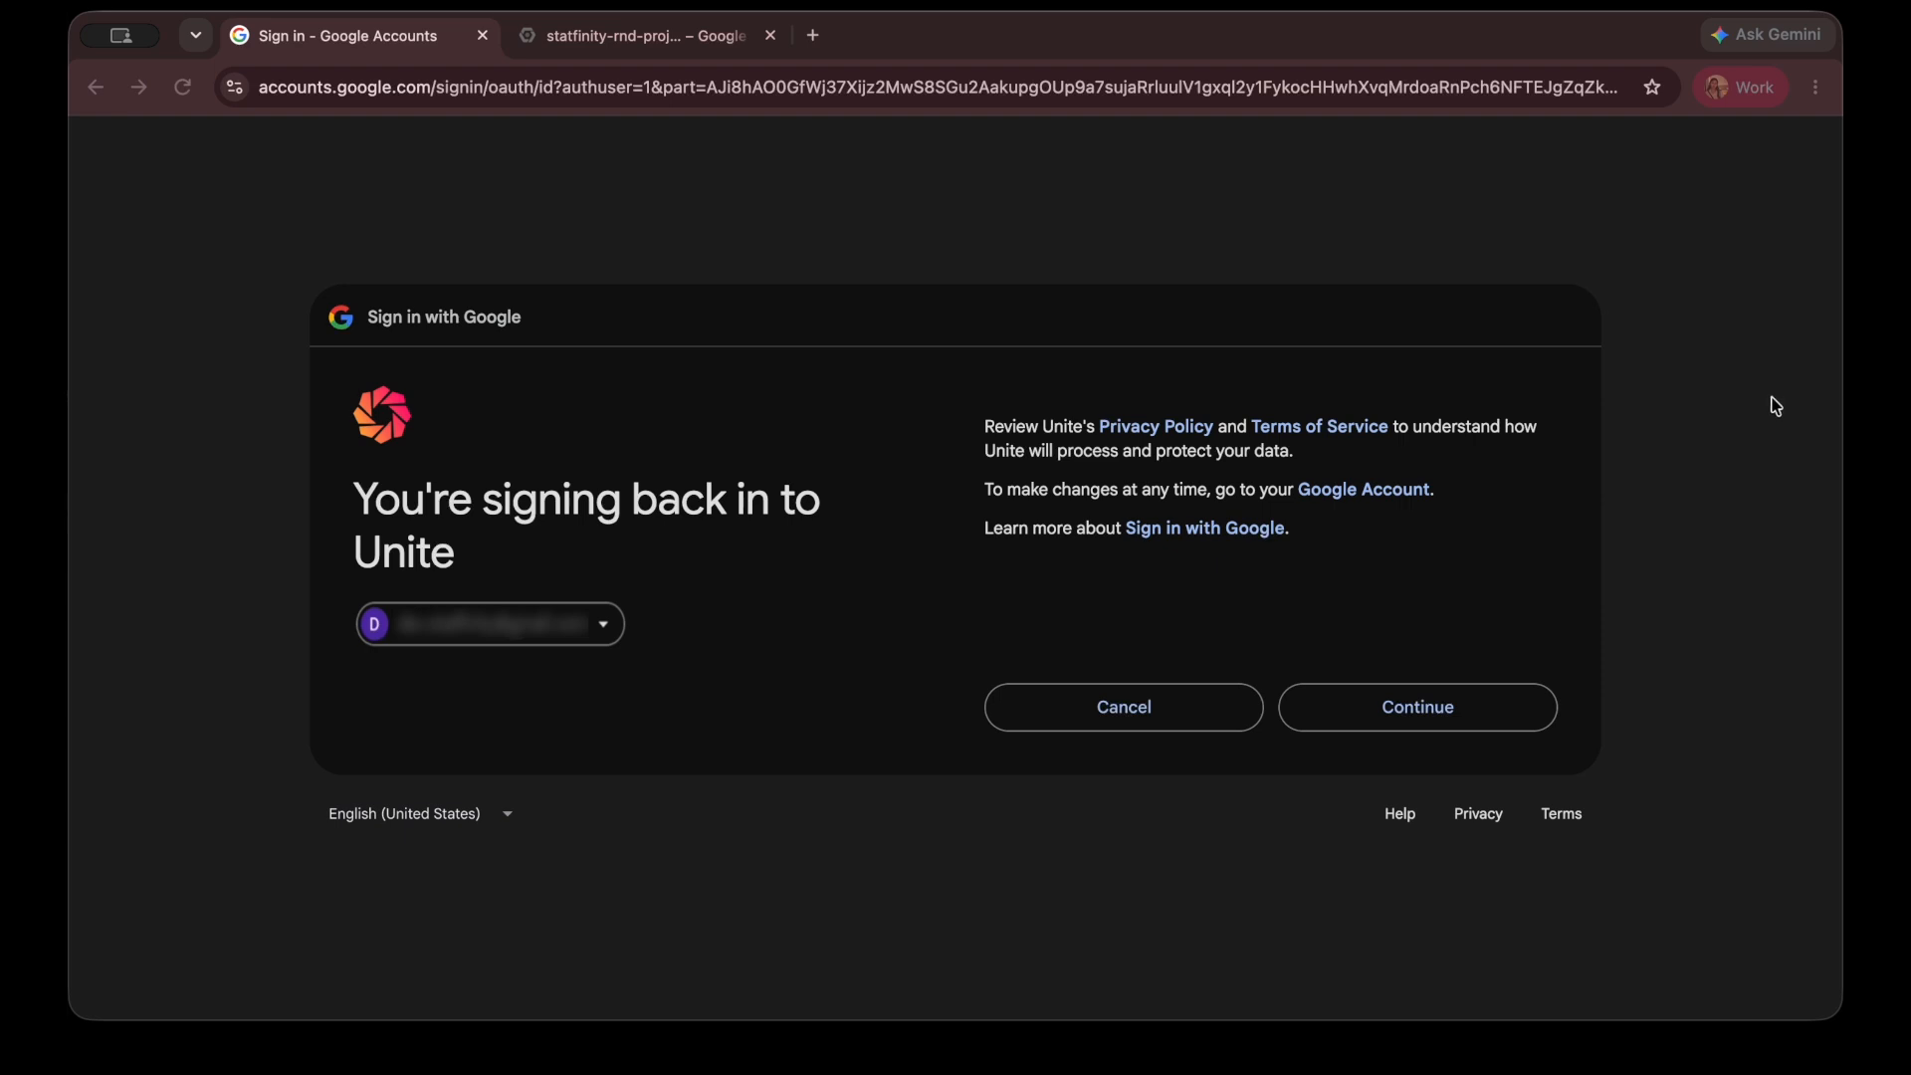
left_click(1444, 718)
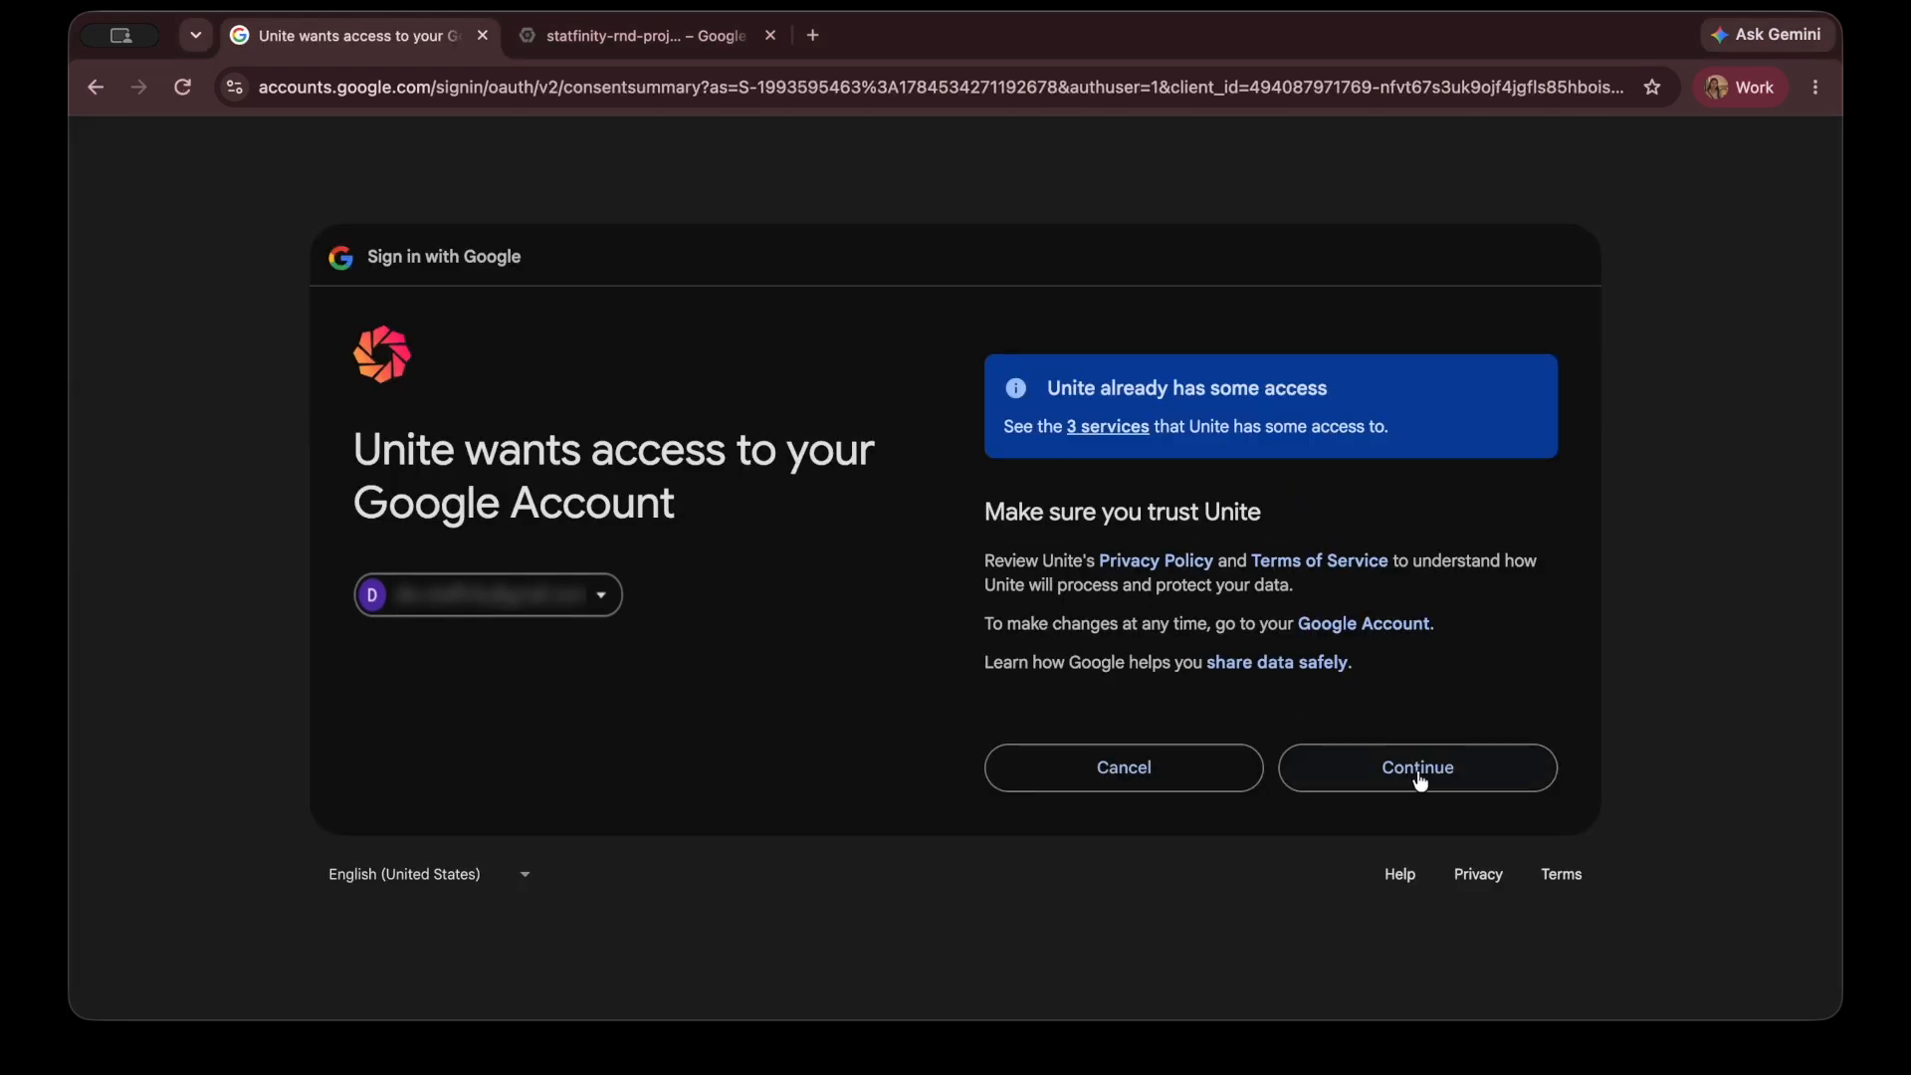
left_click(1420, 769)
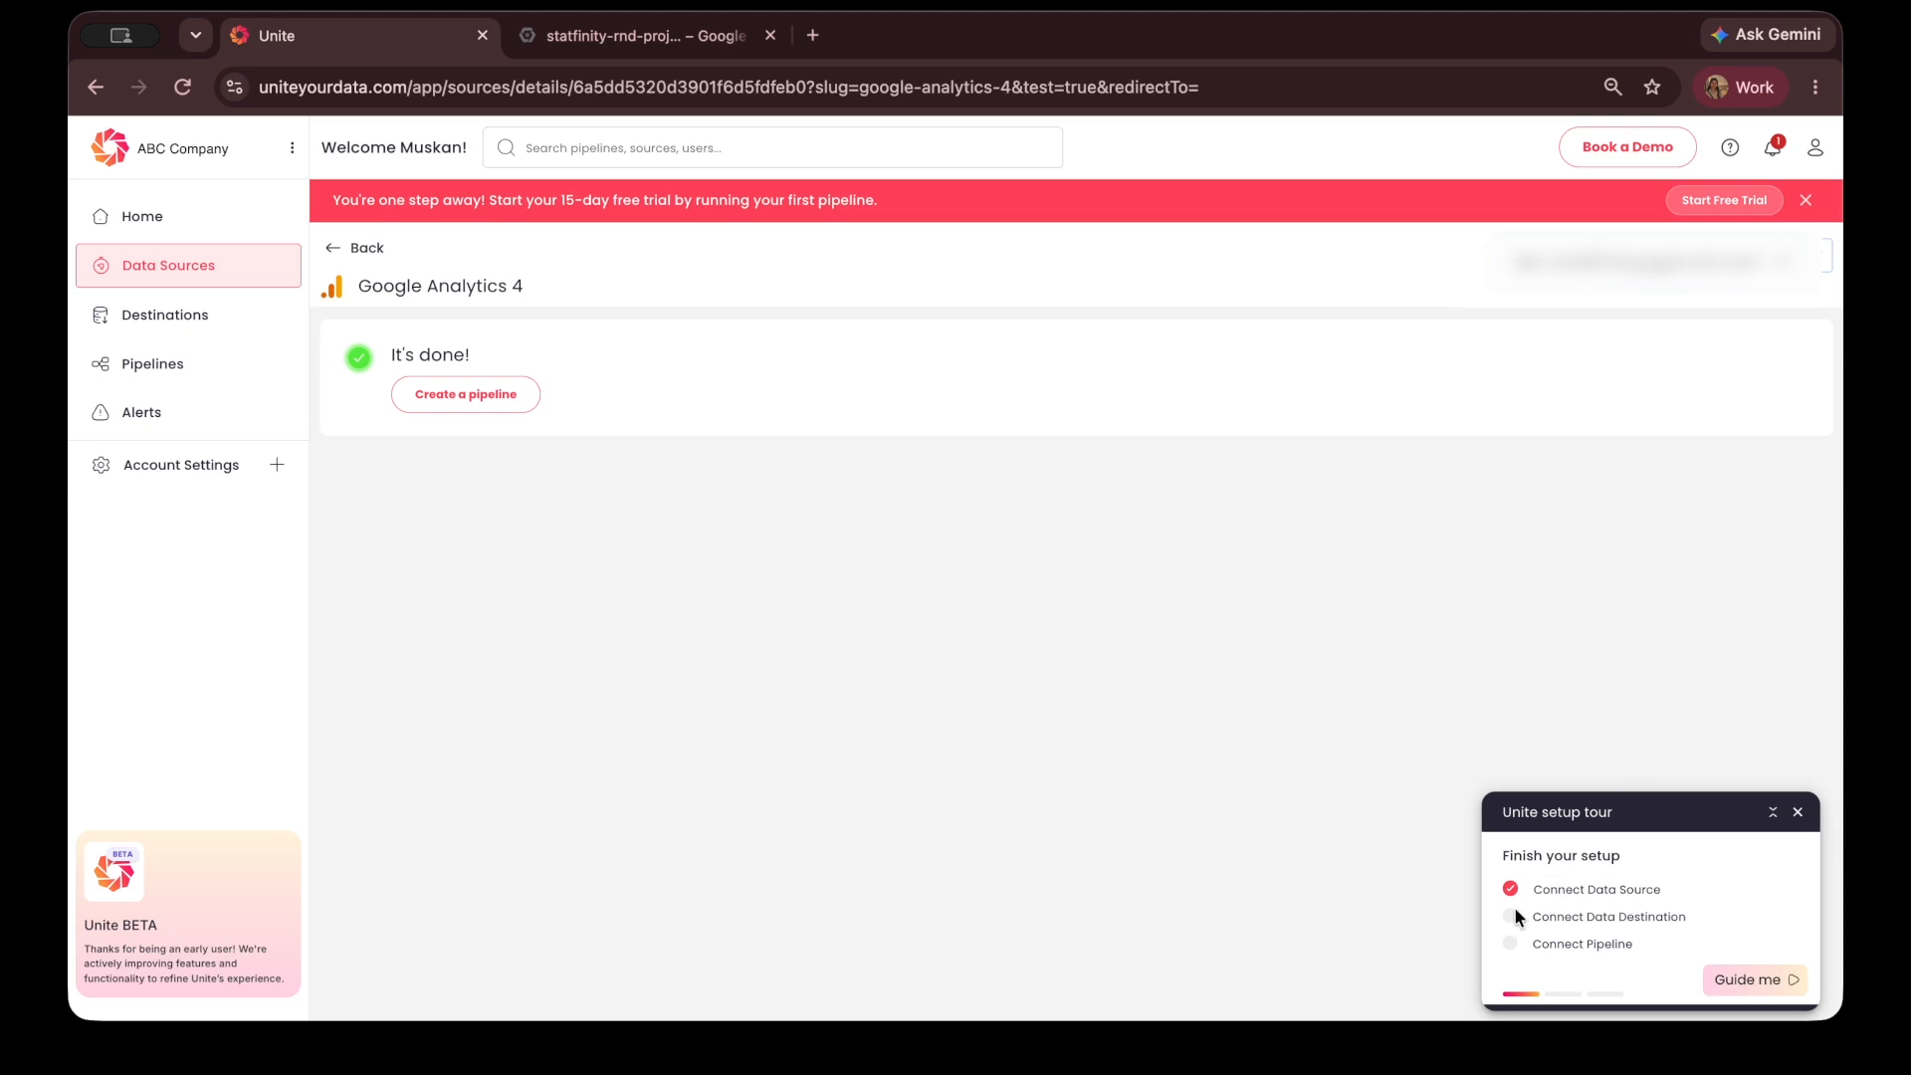
left_click(1772, 814)
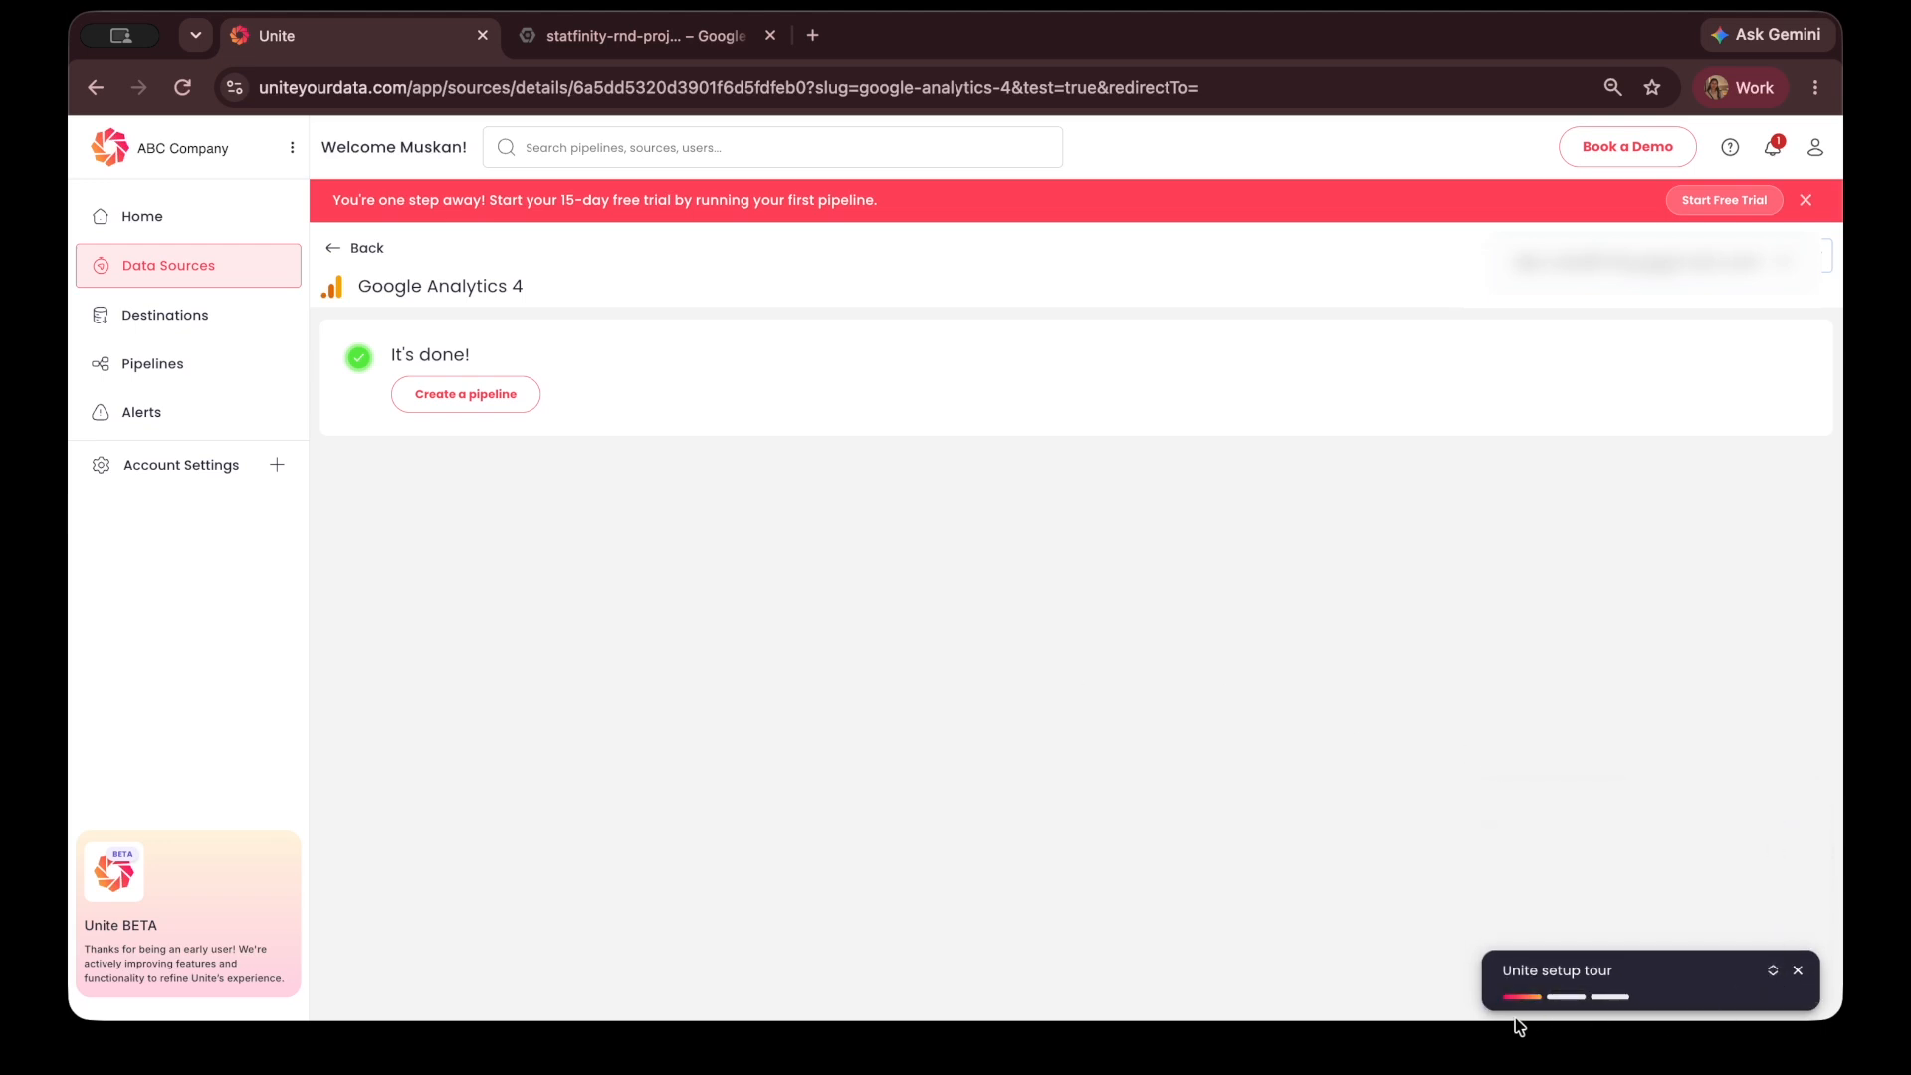
left_click(1797, 970)
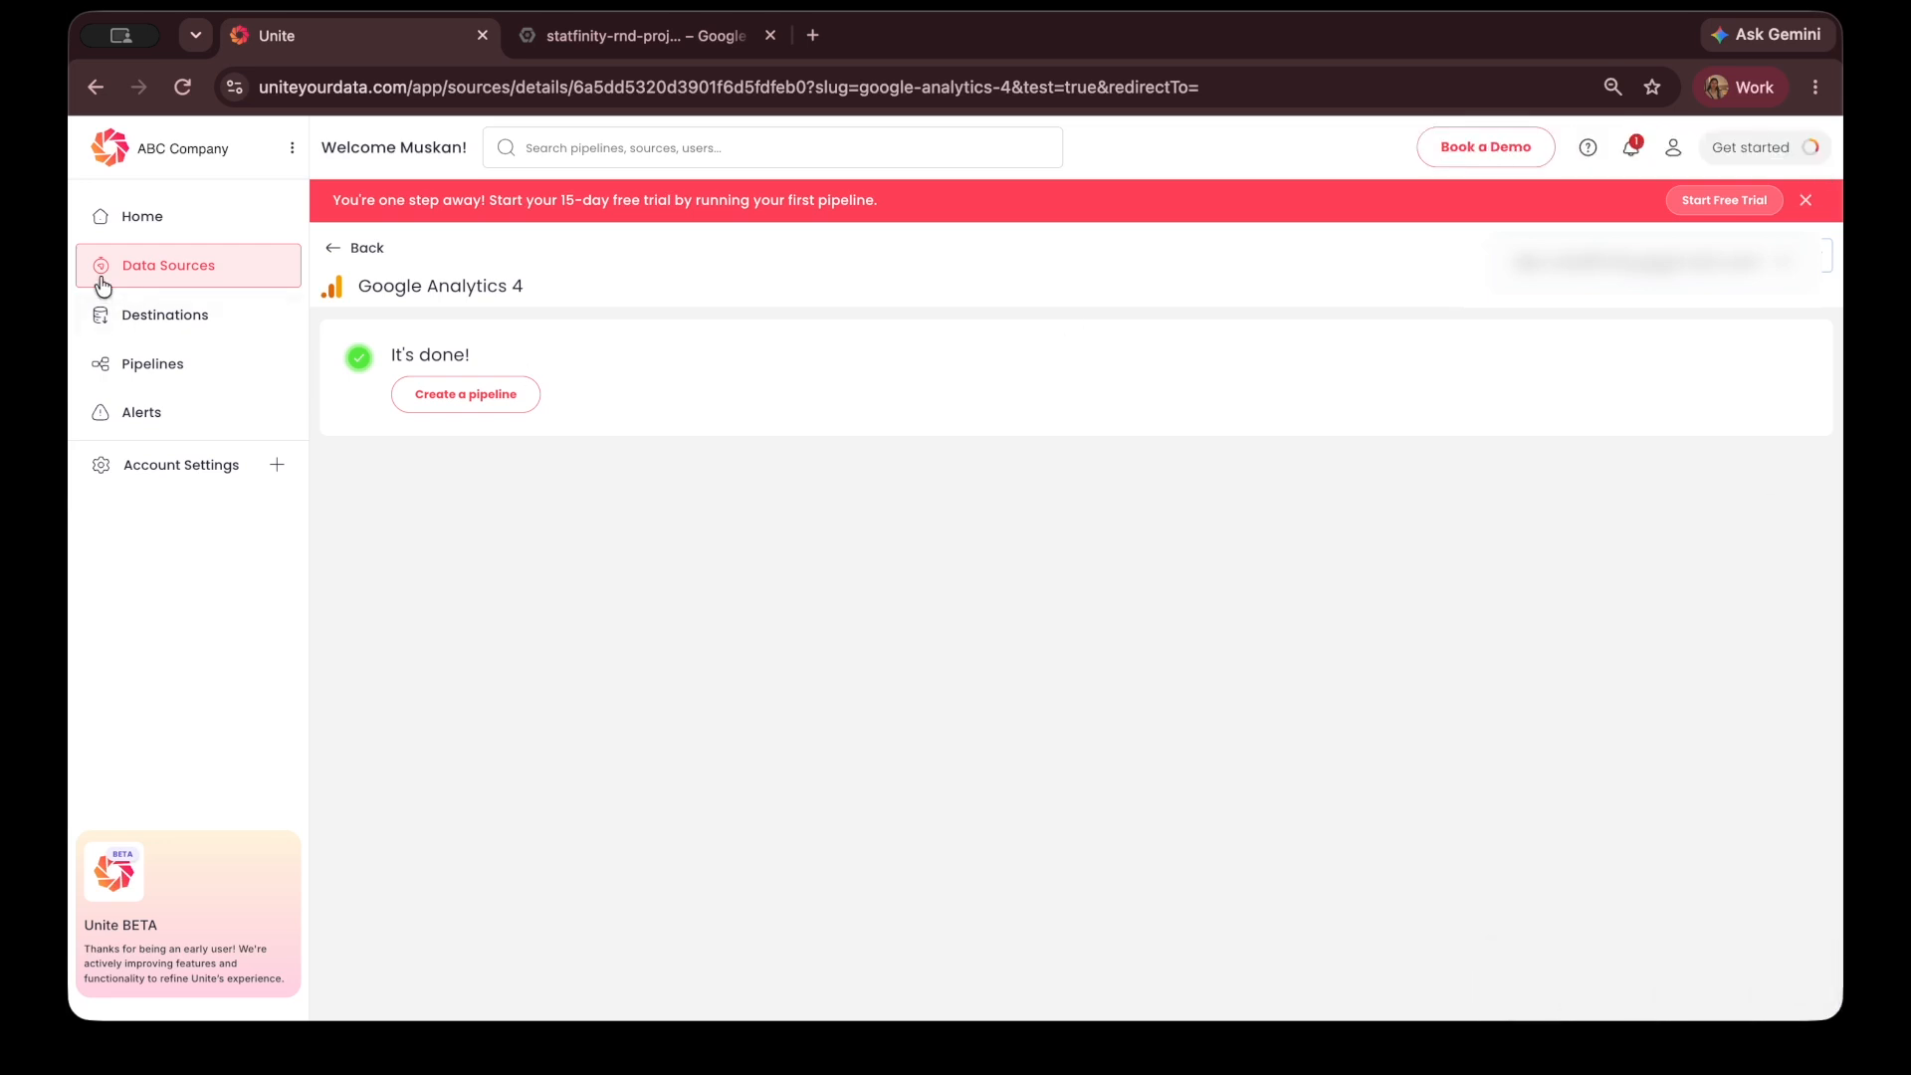
- Open the connected Google Analytics 4 source from the Data Sources list and review its connection details and connected accounts
left_click(230, 285)
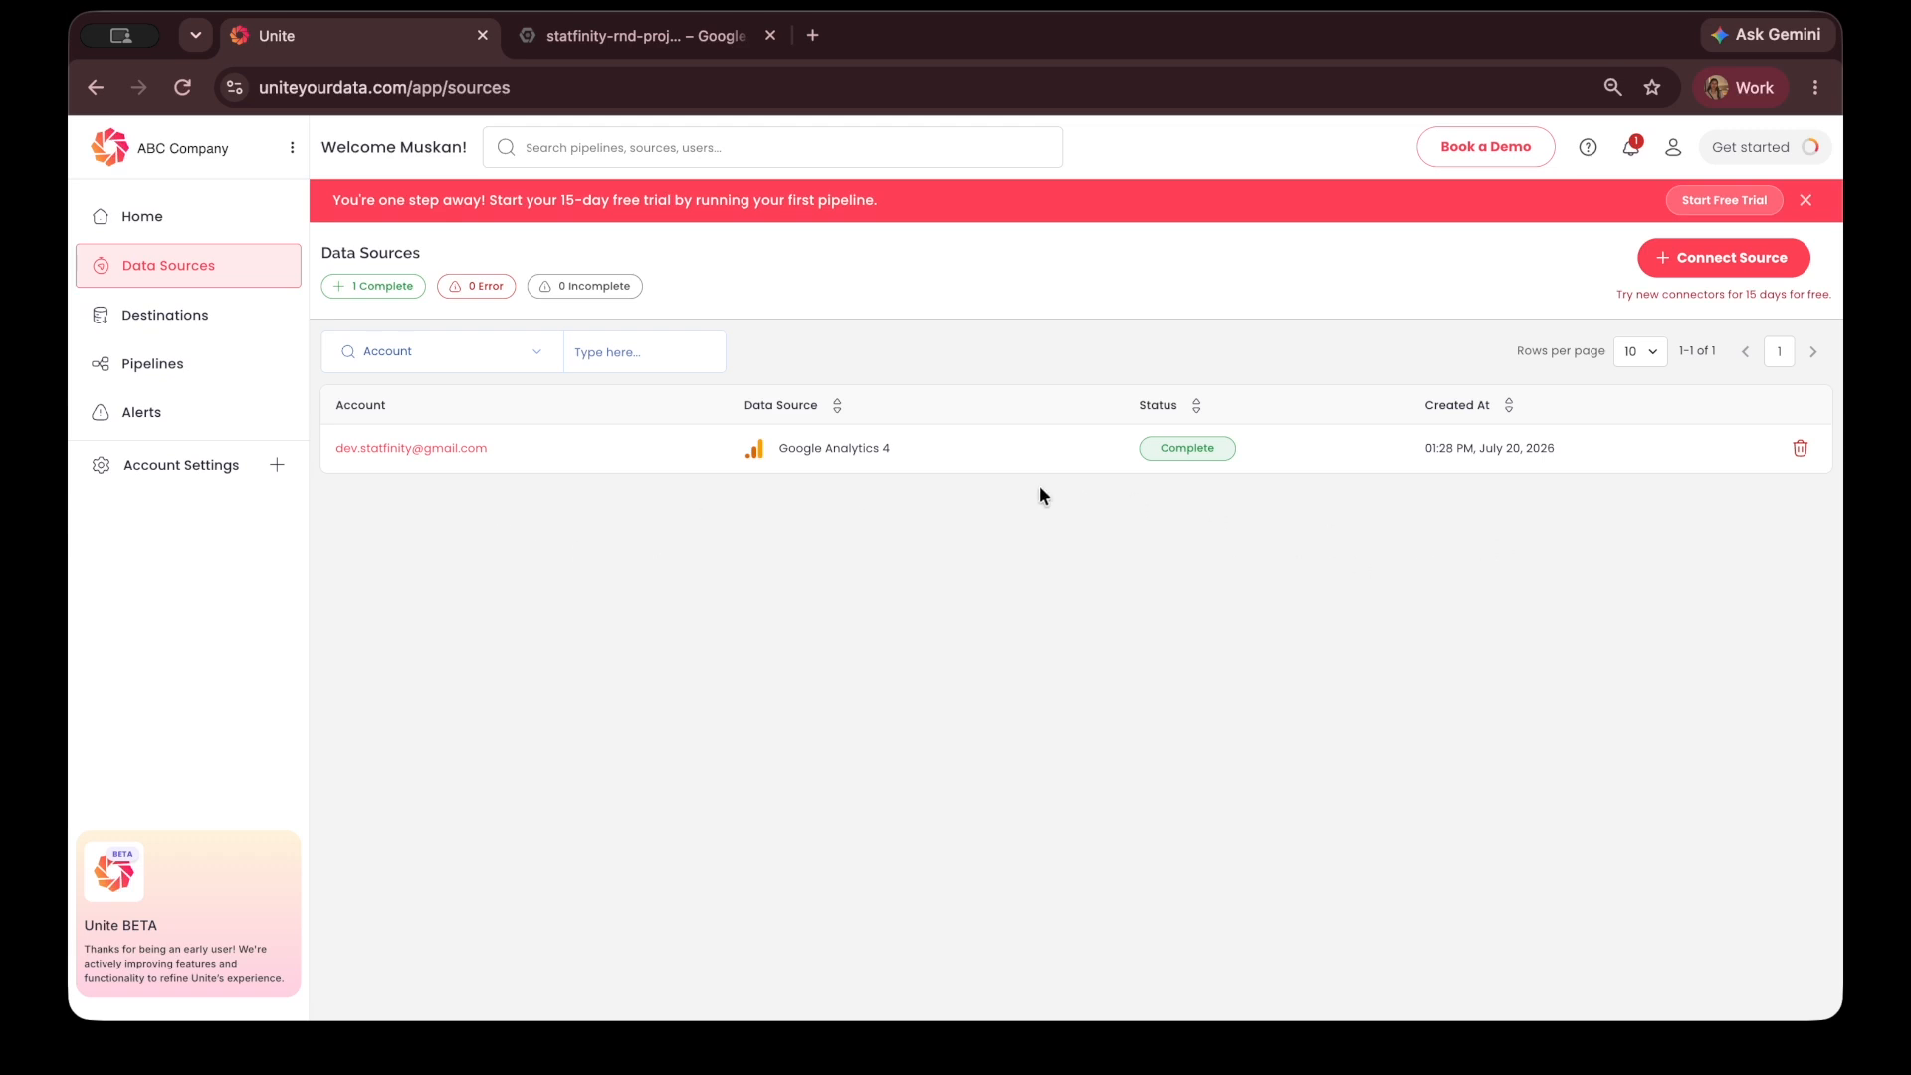
left_click(1307, 457)
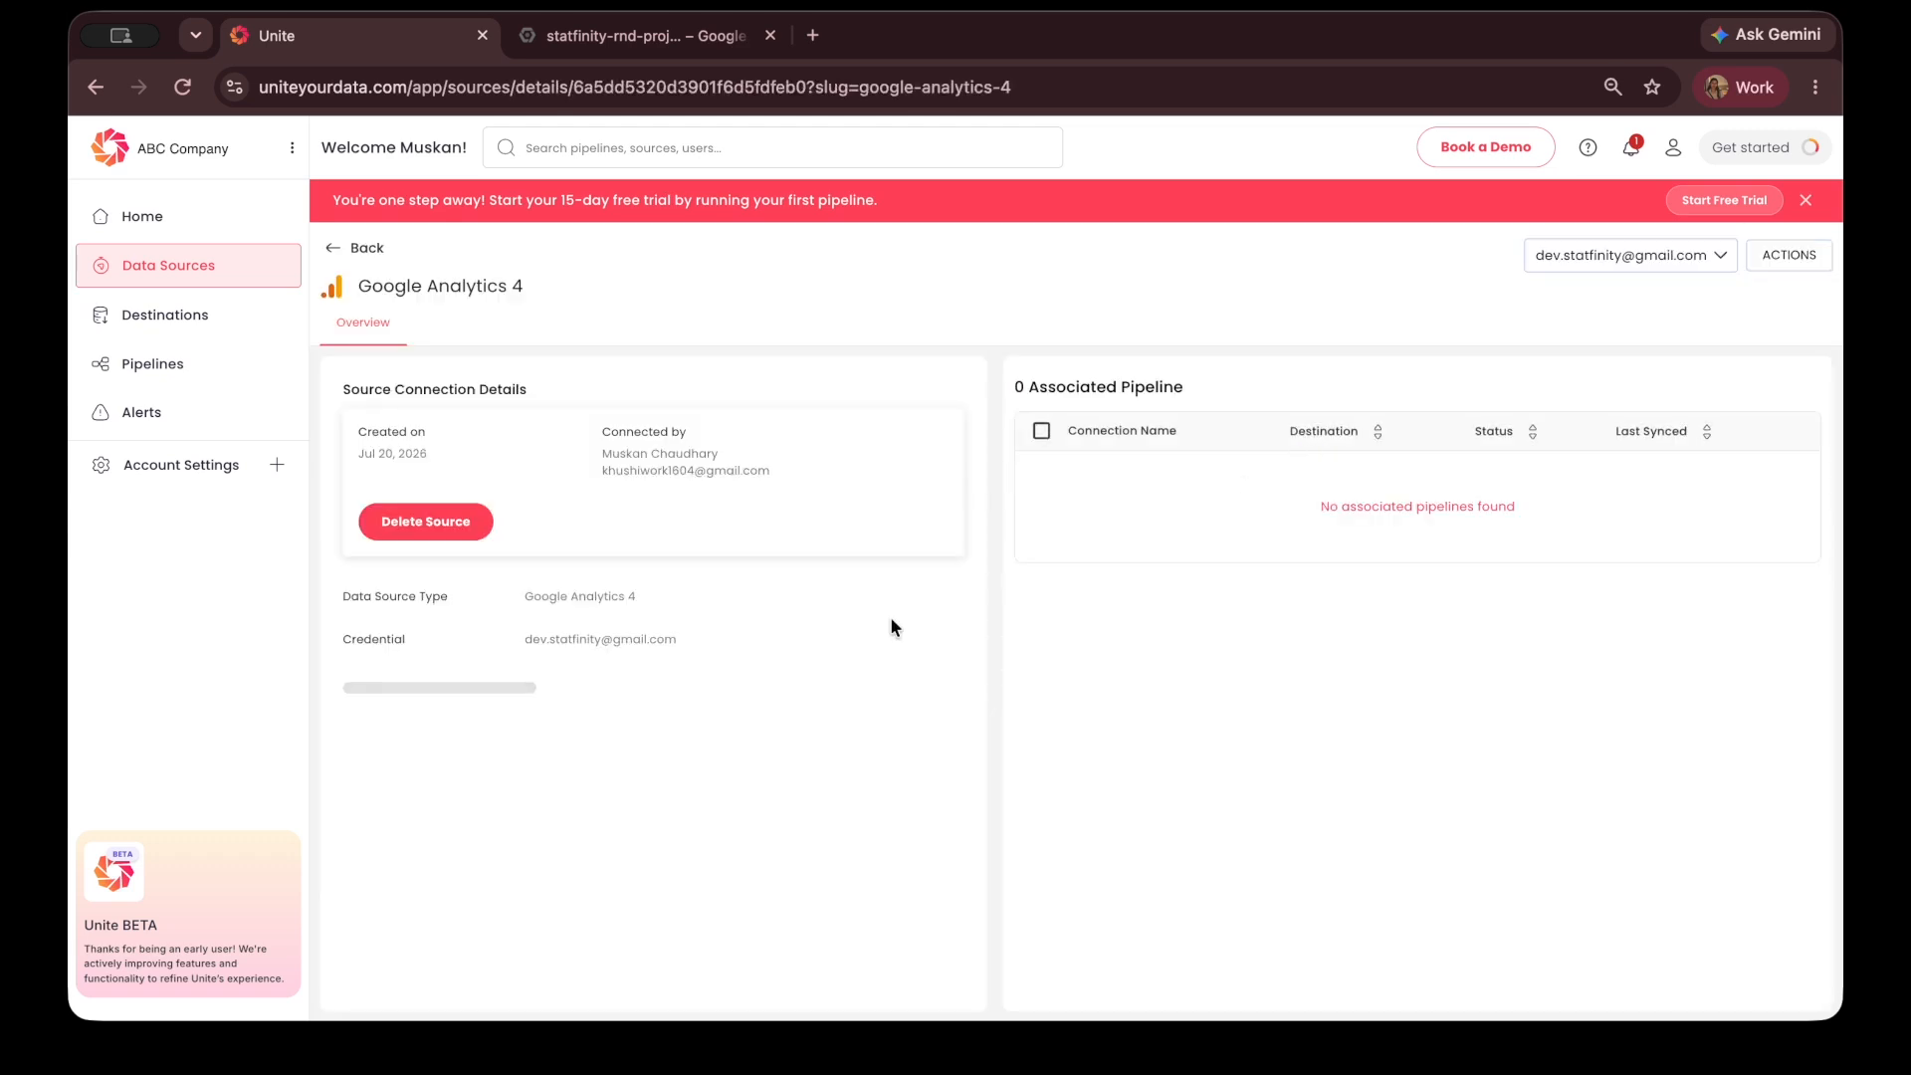
scroll(653, 684, "down", 7)
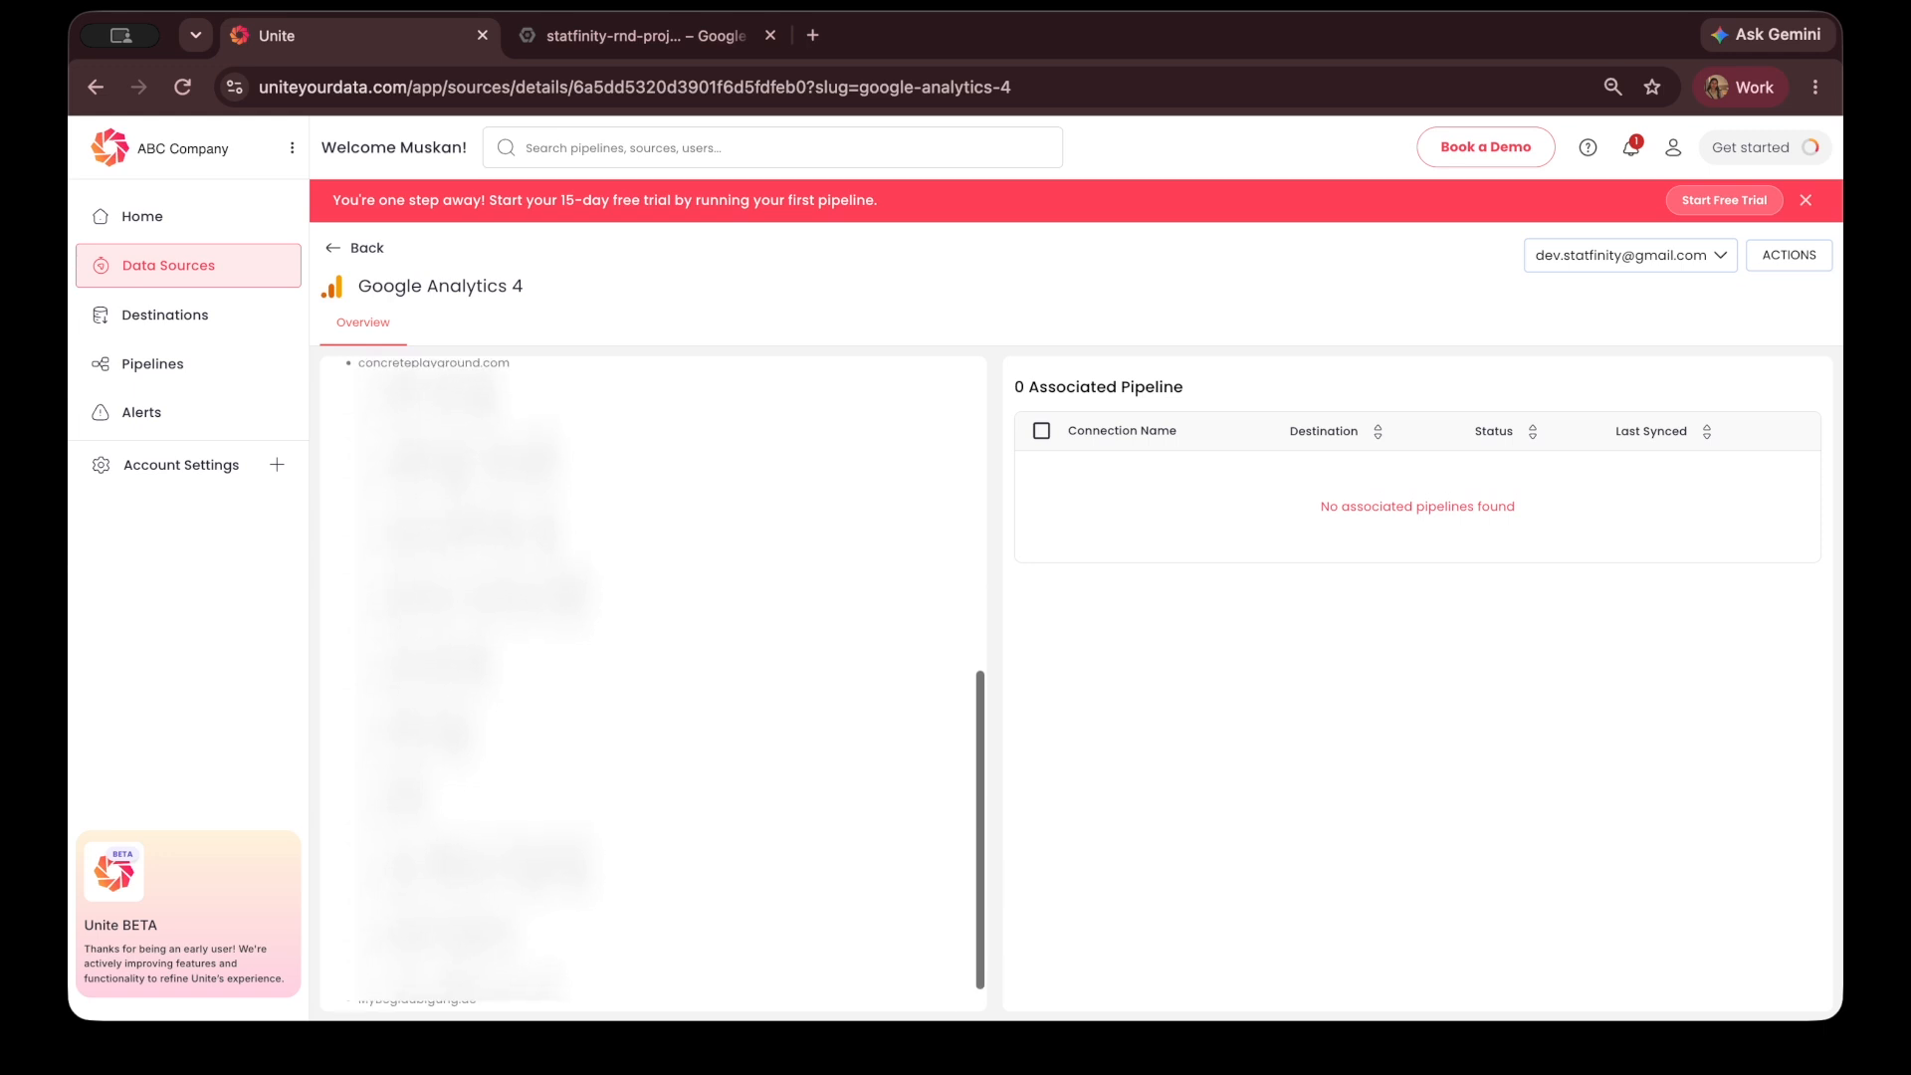
scroll(653, 685, "up", 7)
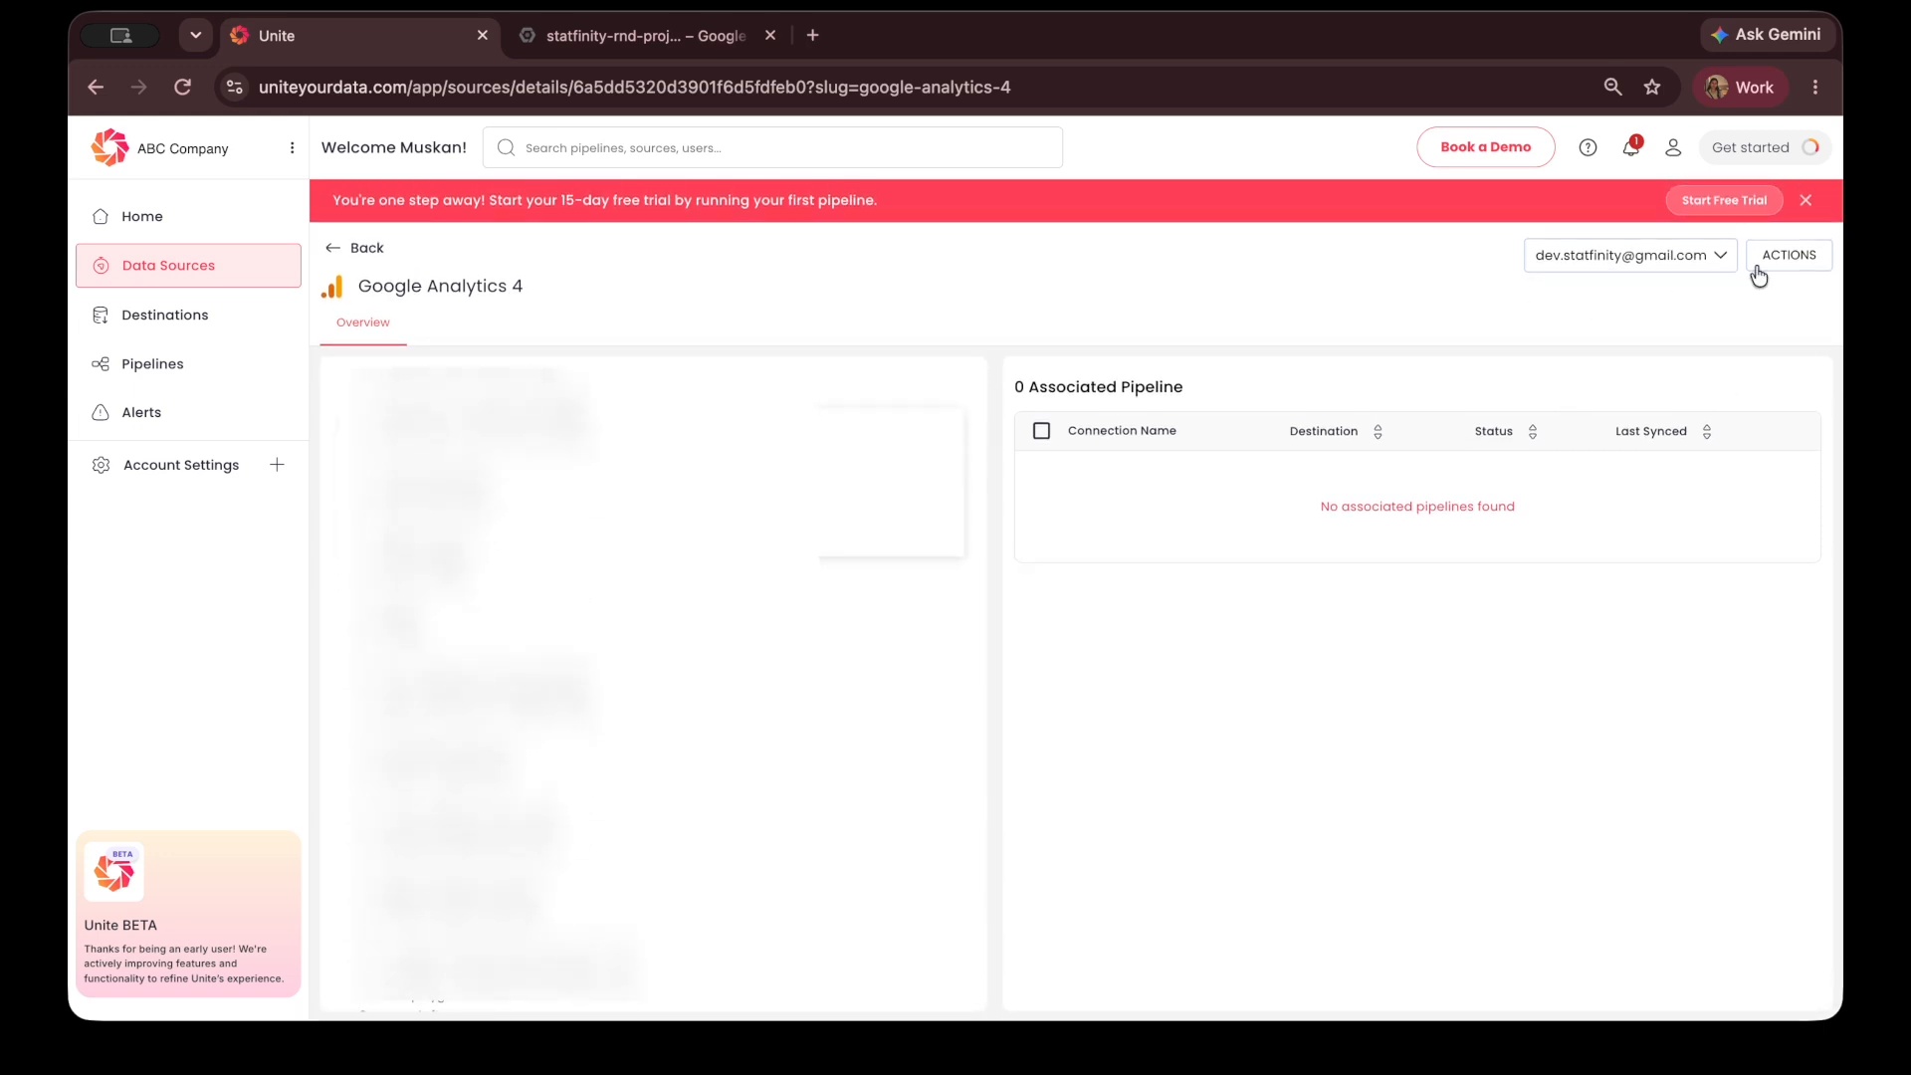
- Test the connection of the Google Analytics 4 source and return to its overview
left_click(1788, 255)
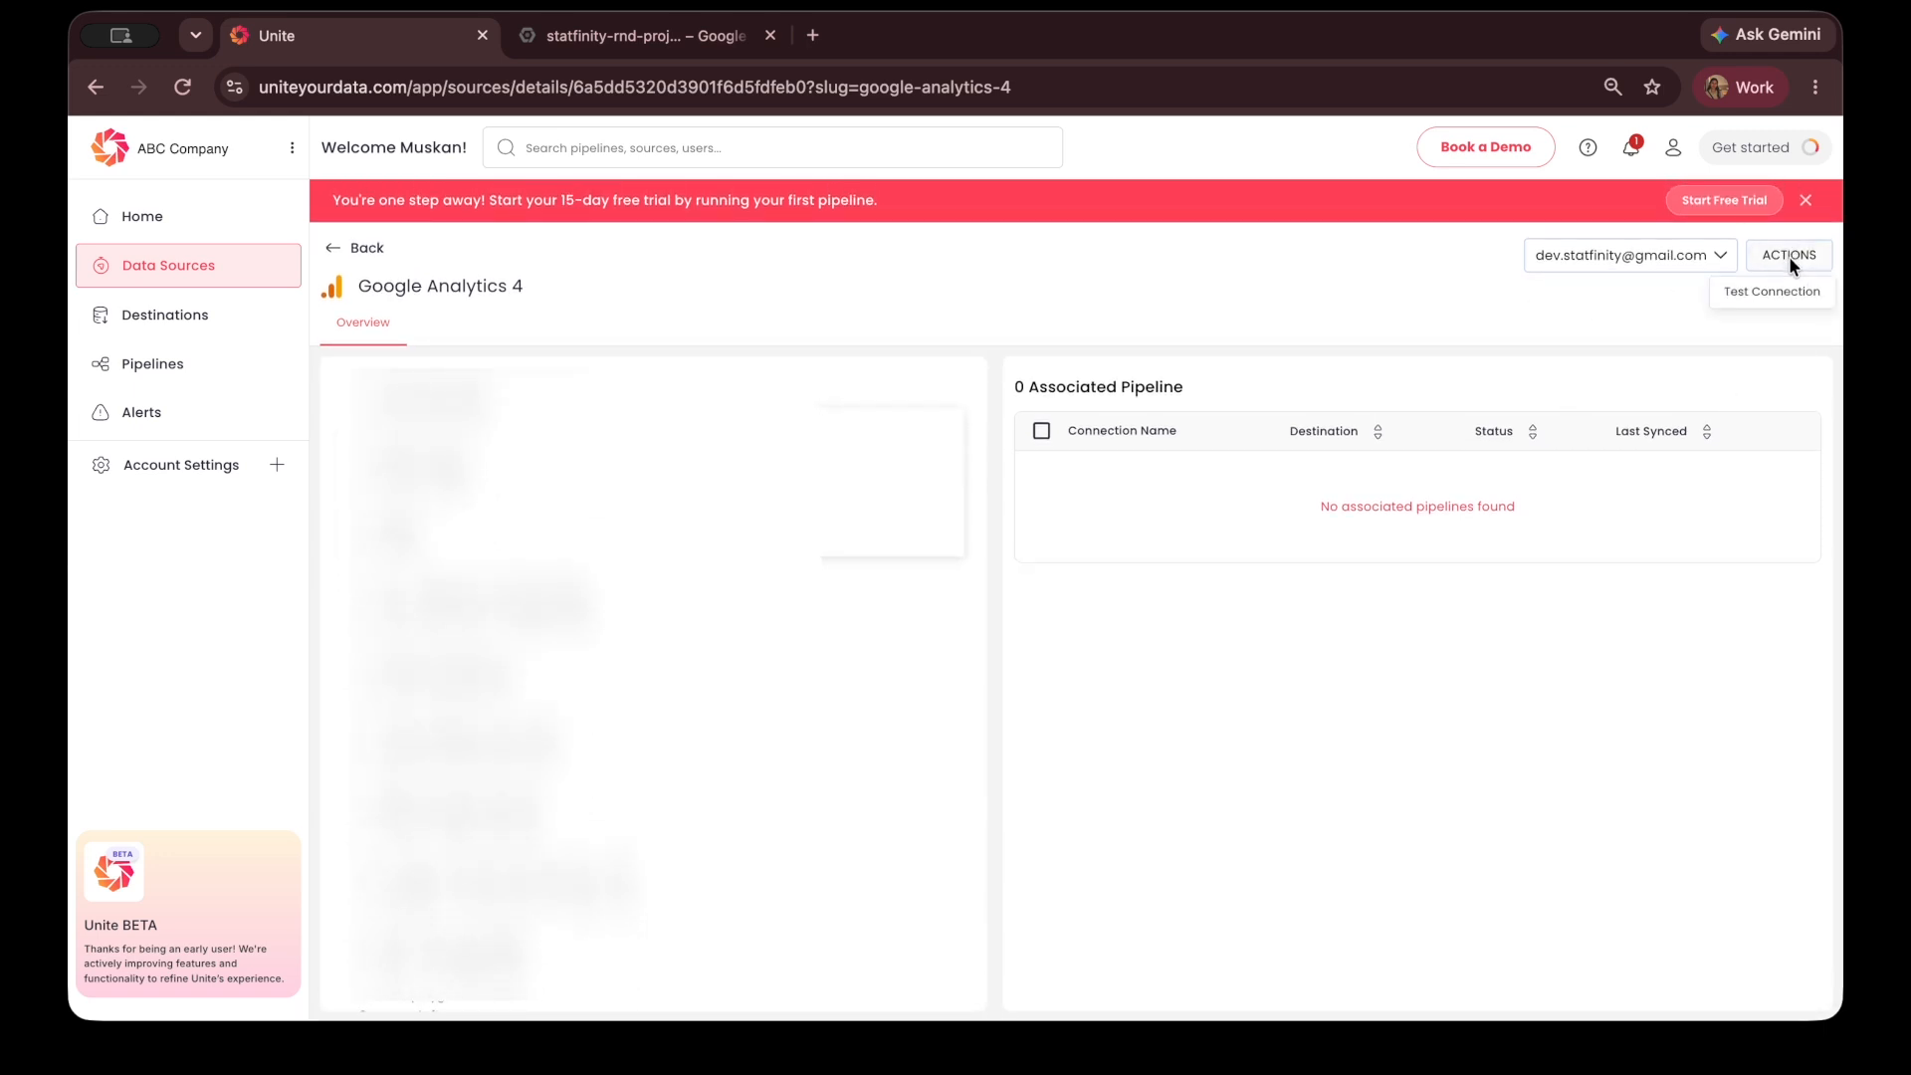
left_click(1756, 302)
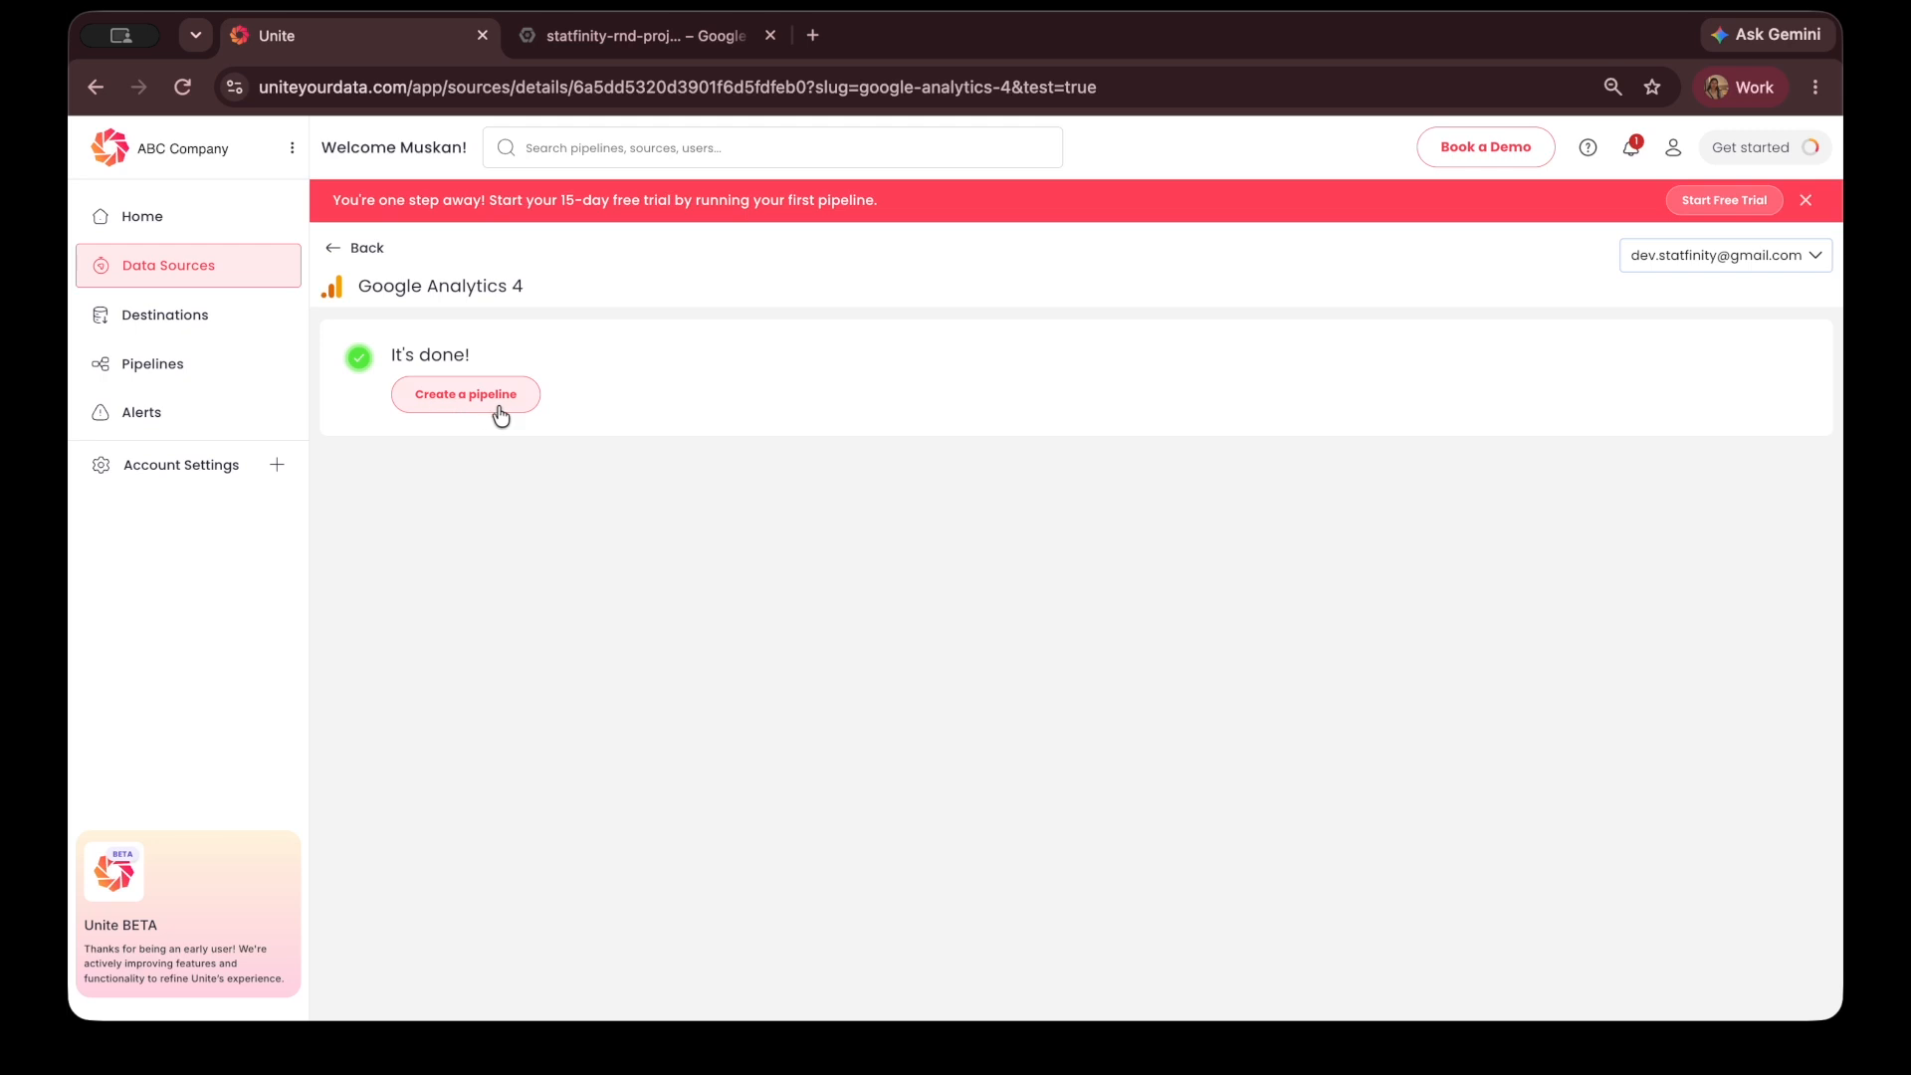
left_click(363, 255)
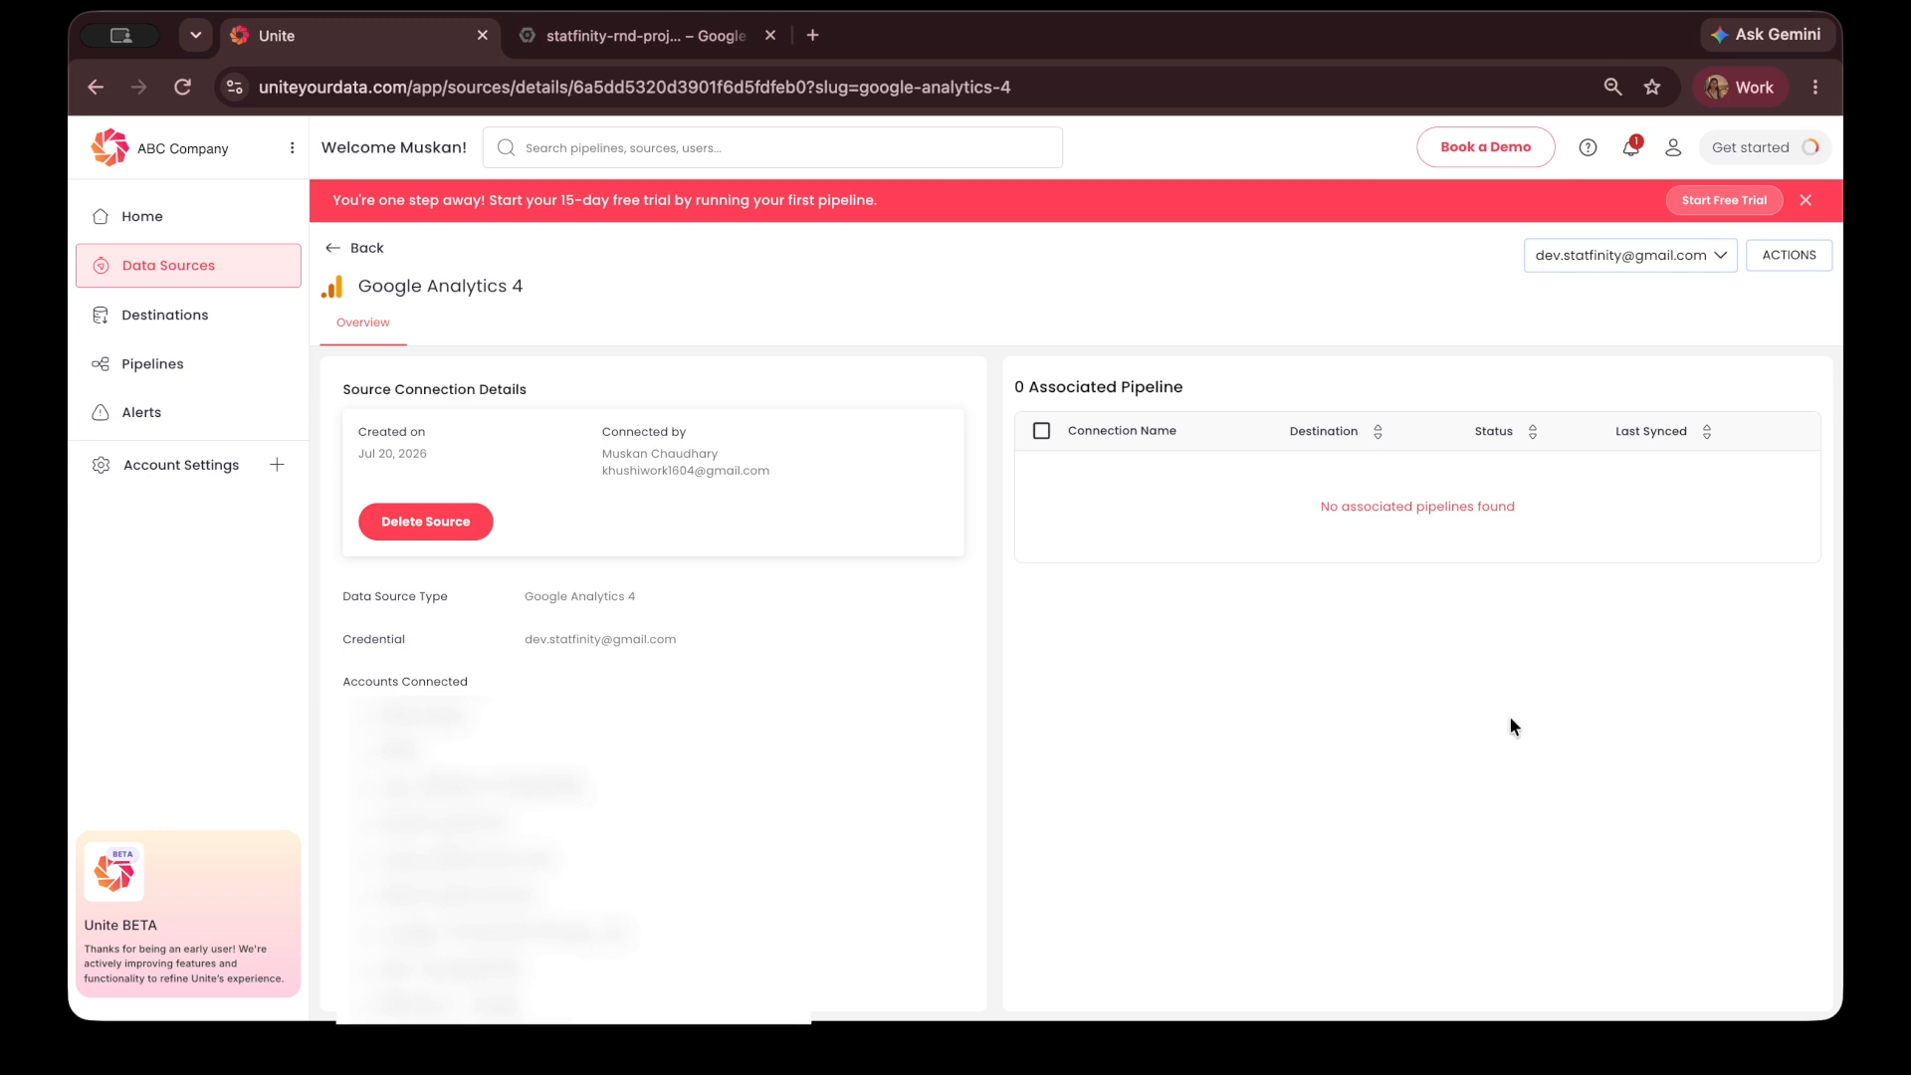
- Review the data source list, then the Home page's data sync overview and the notifications
left_click(180, 265)
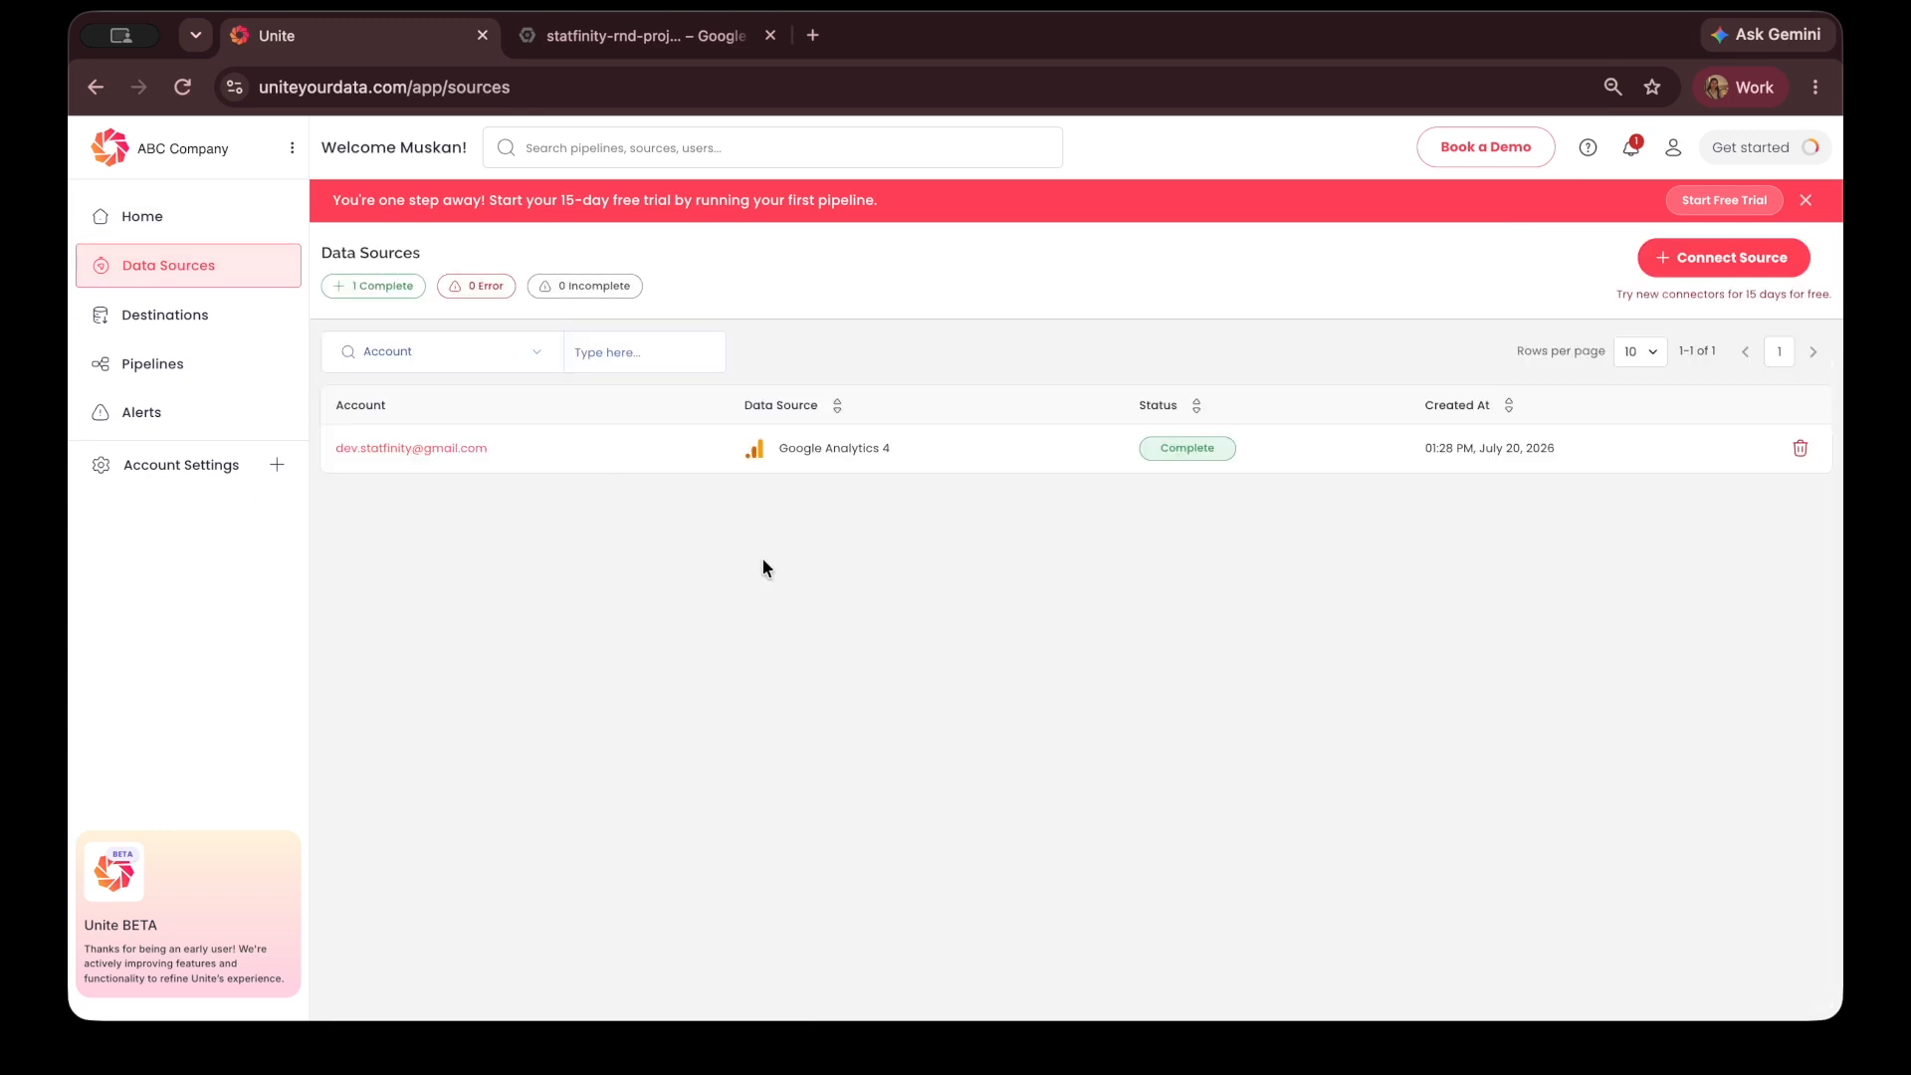
left_click(186, 216)
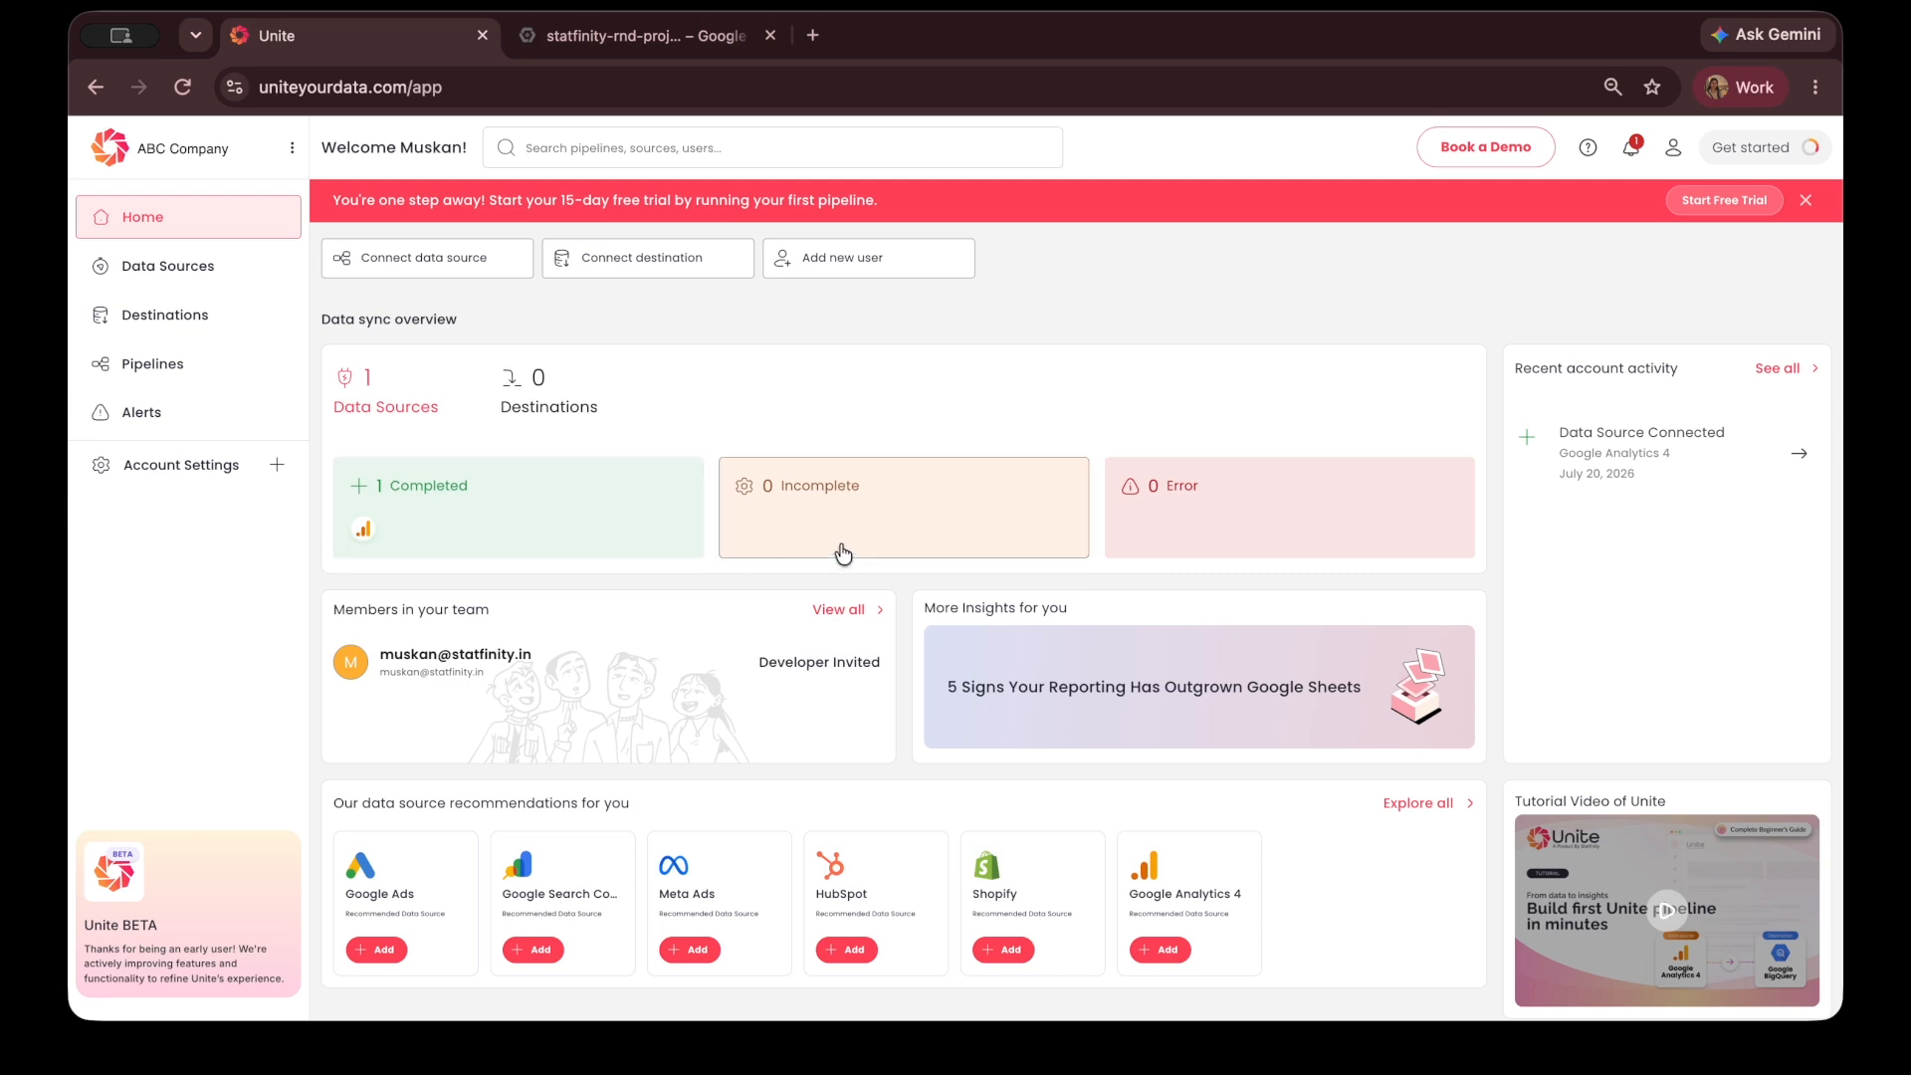
left_click(1631, 146)
left_click(1616, 205)
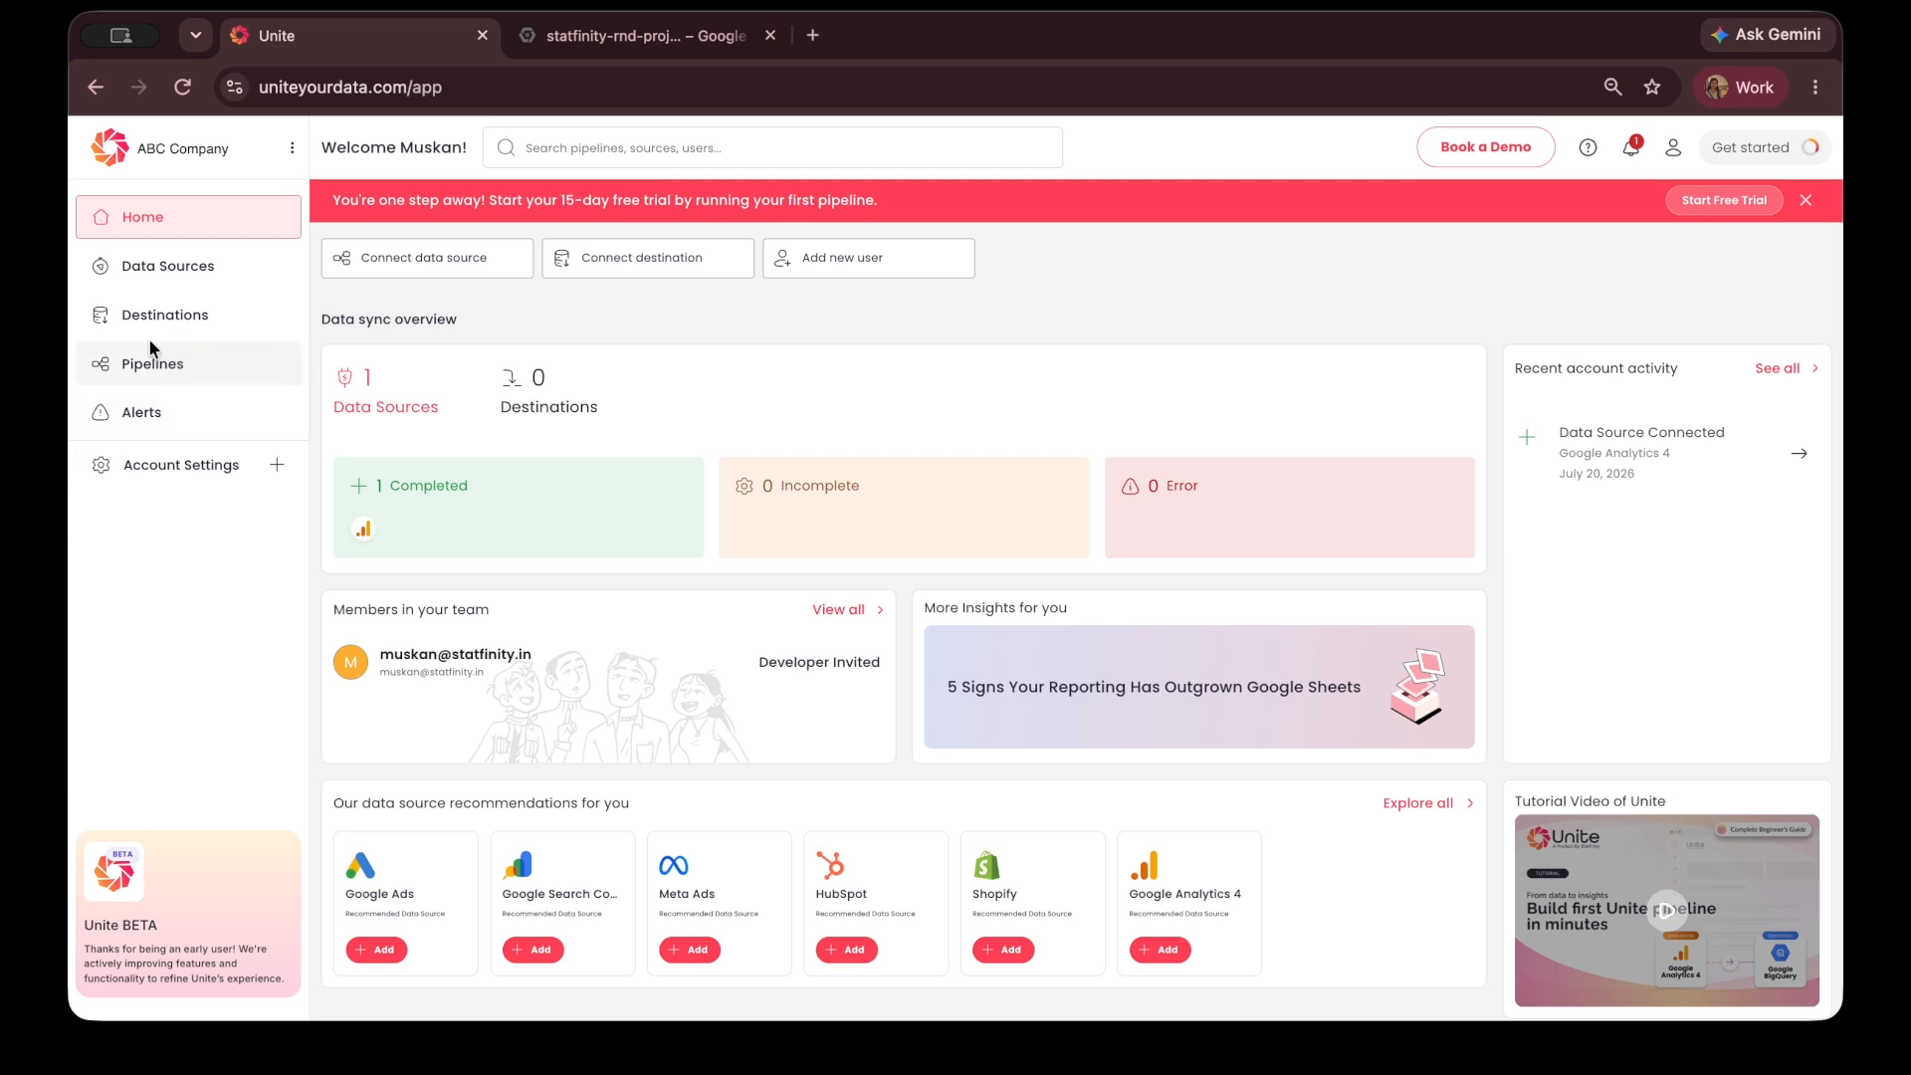
- Start connecting a new BigQuery destination and read through its setup guide
left_click(220, 326)
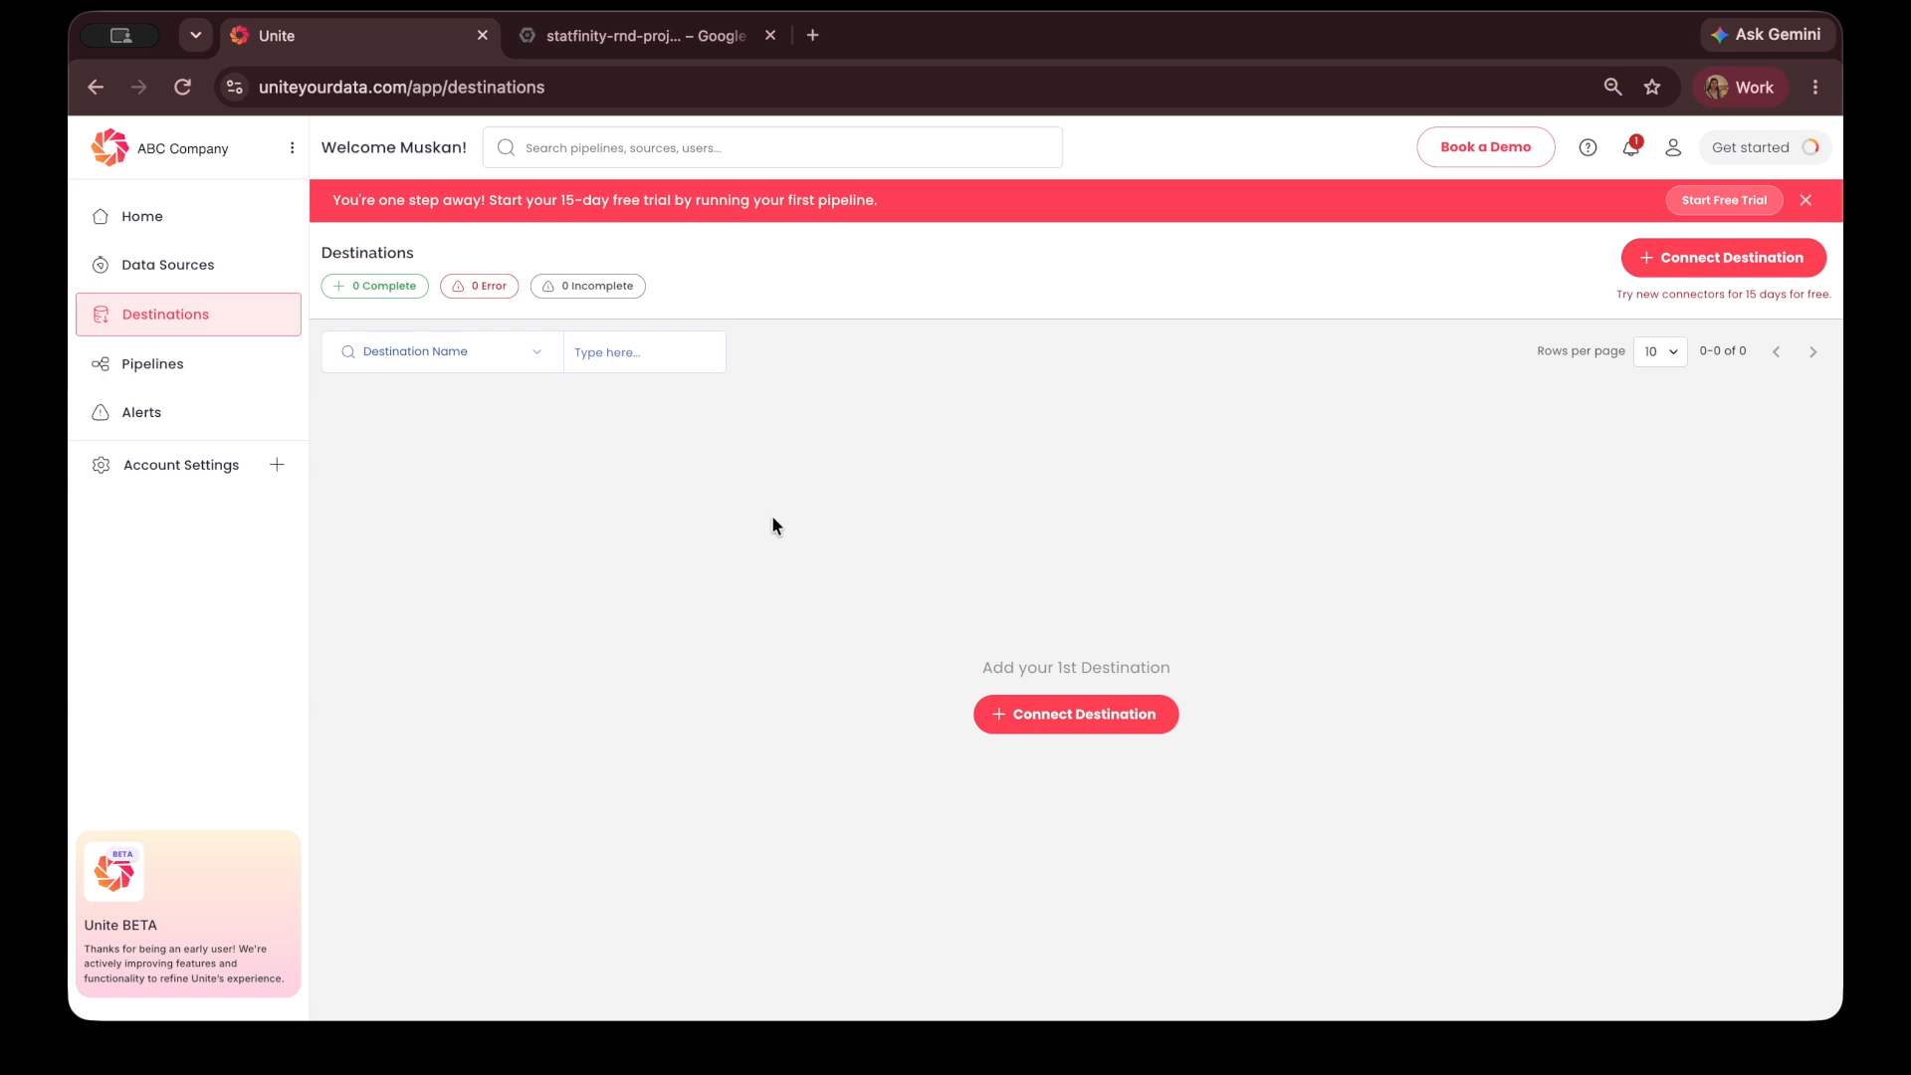
left_click(1717, 255)
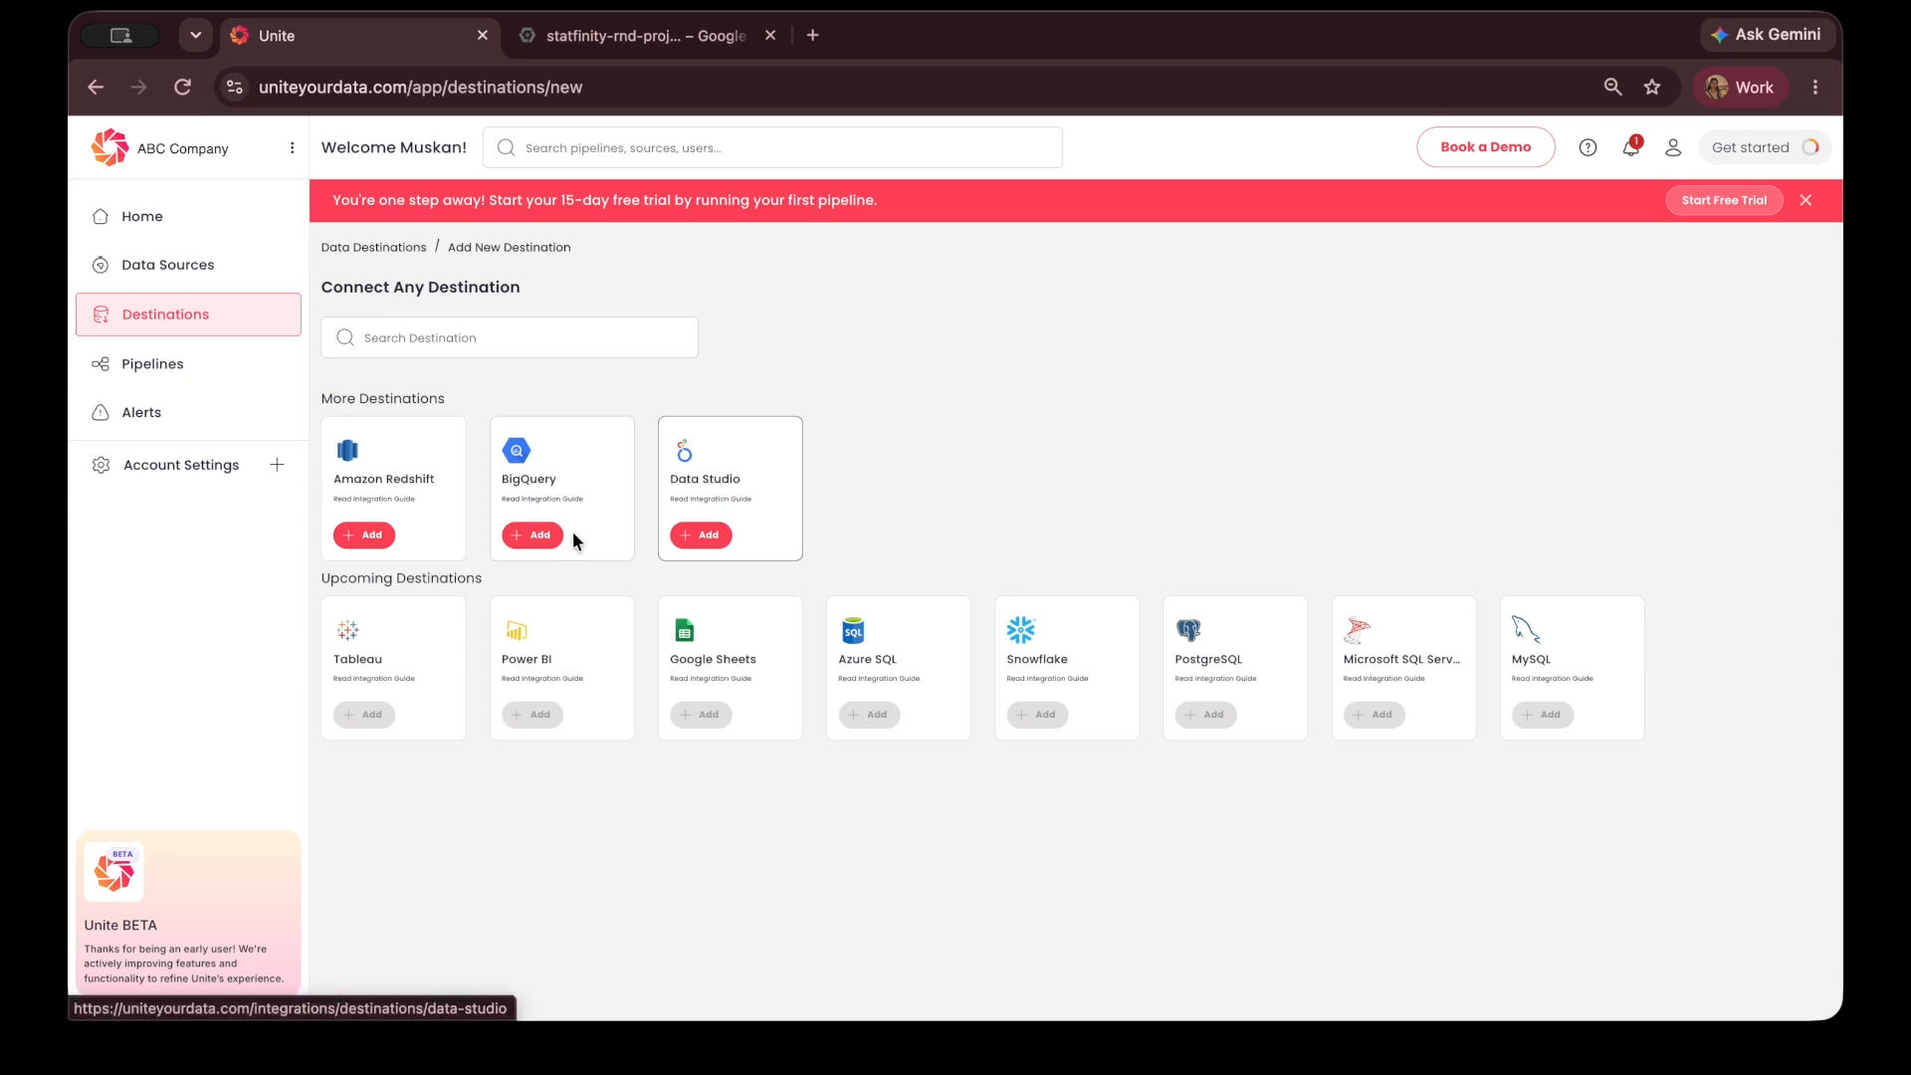
left_click(537, 537)
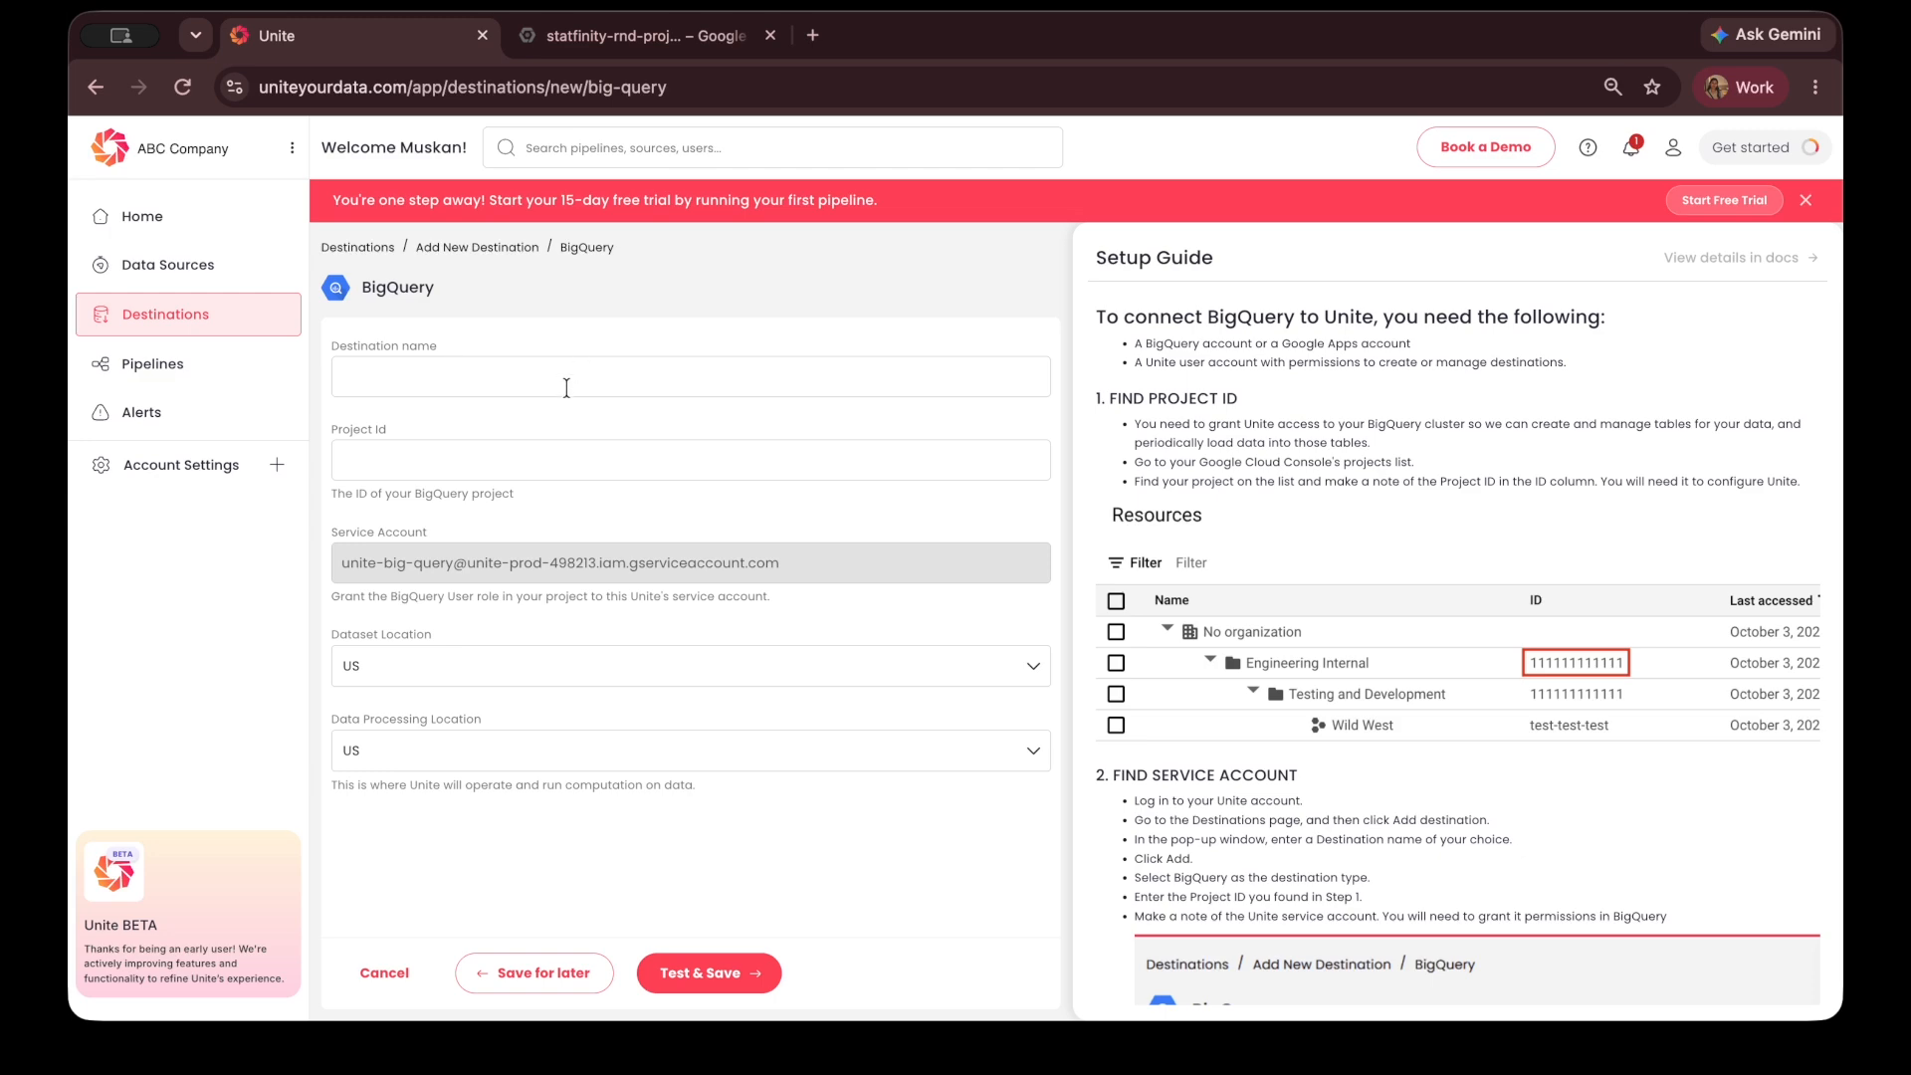
scroll(1332, 657, "down", 6)
scroll(1331, 646, "down", 10)
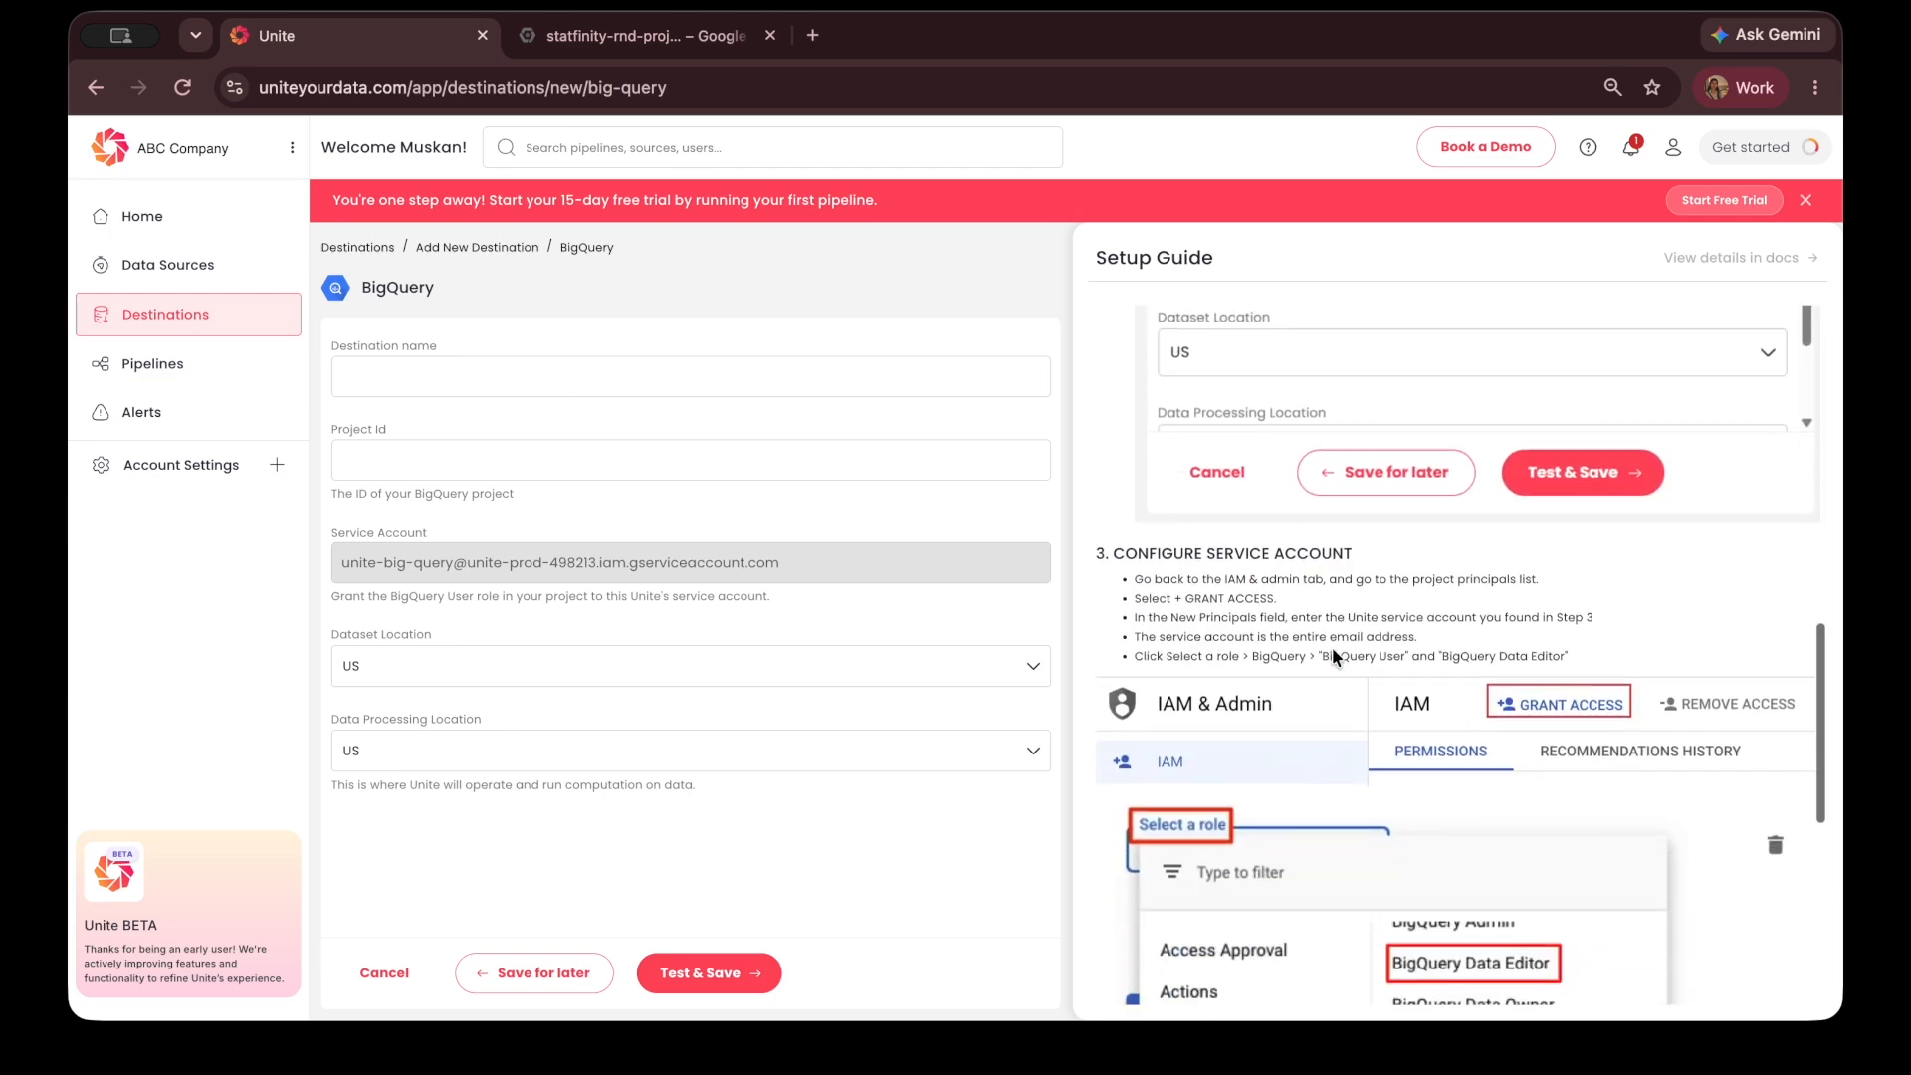
scroll(1332, 647, "up", 15)
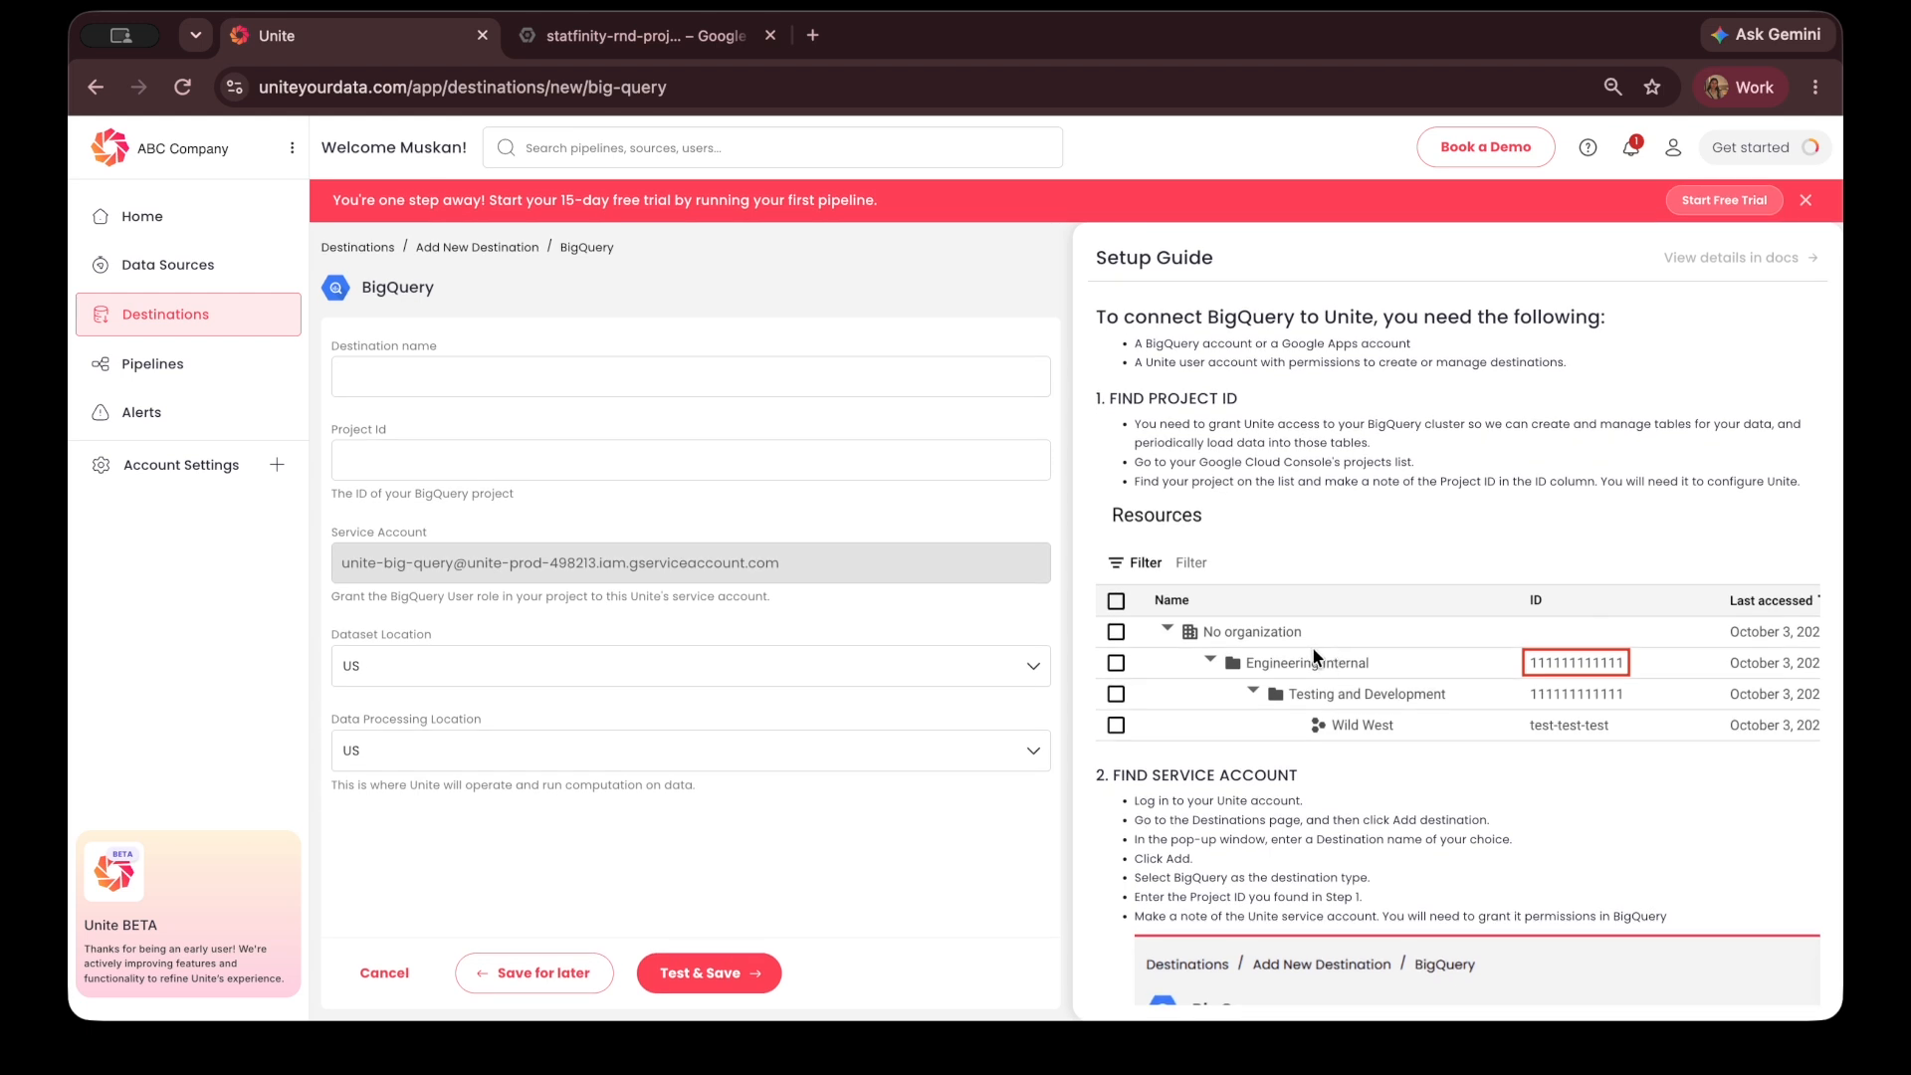
- Name the BigQuery destination My_bigquery_destination
left_click(644, 378)
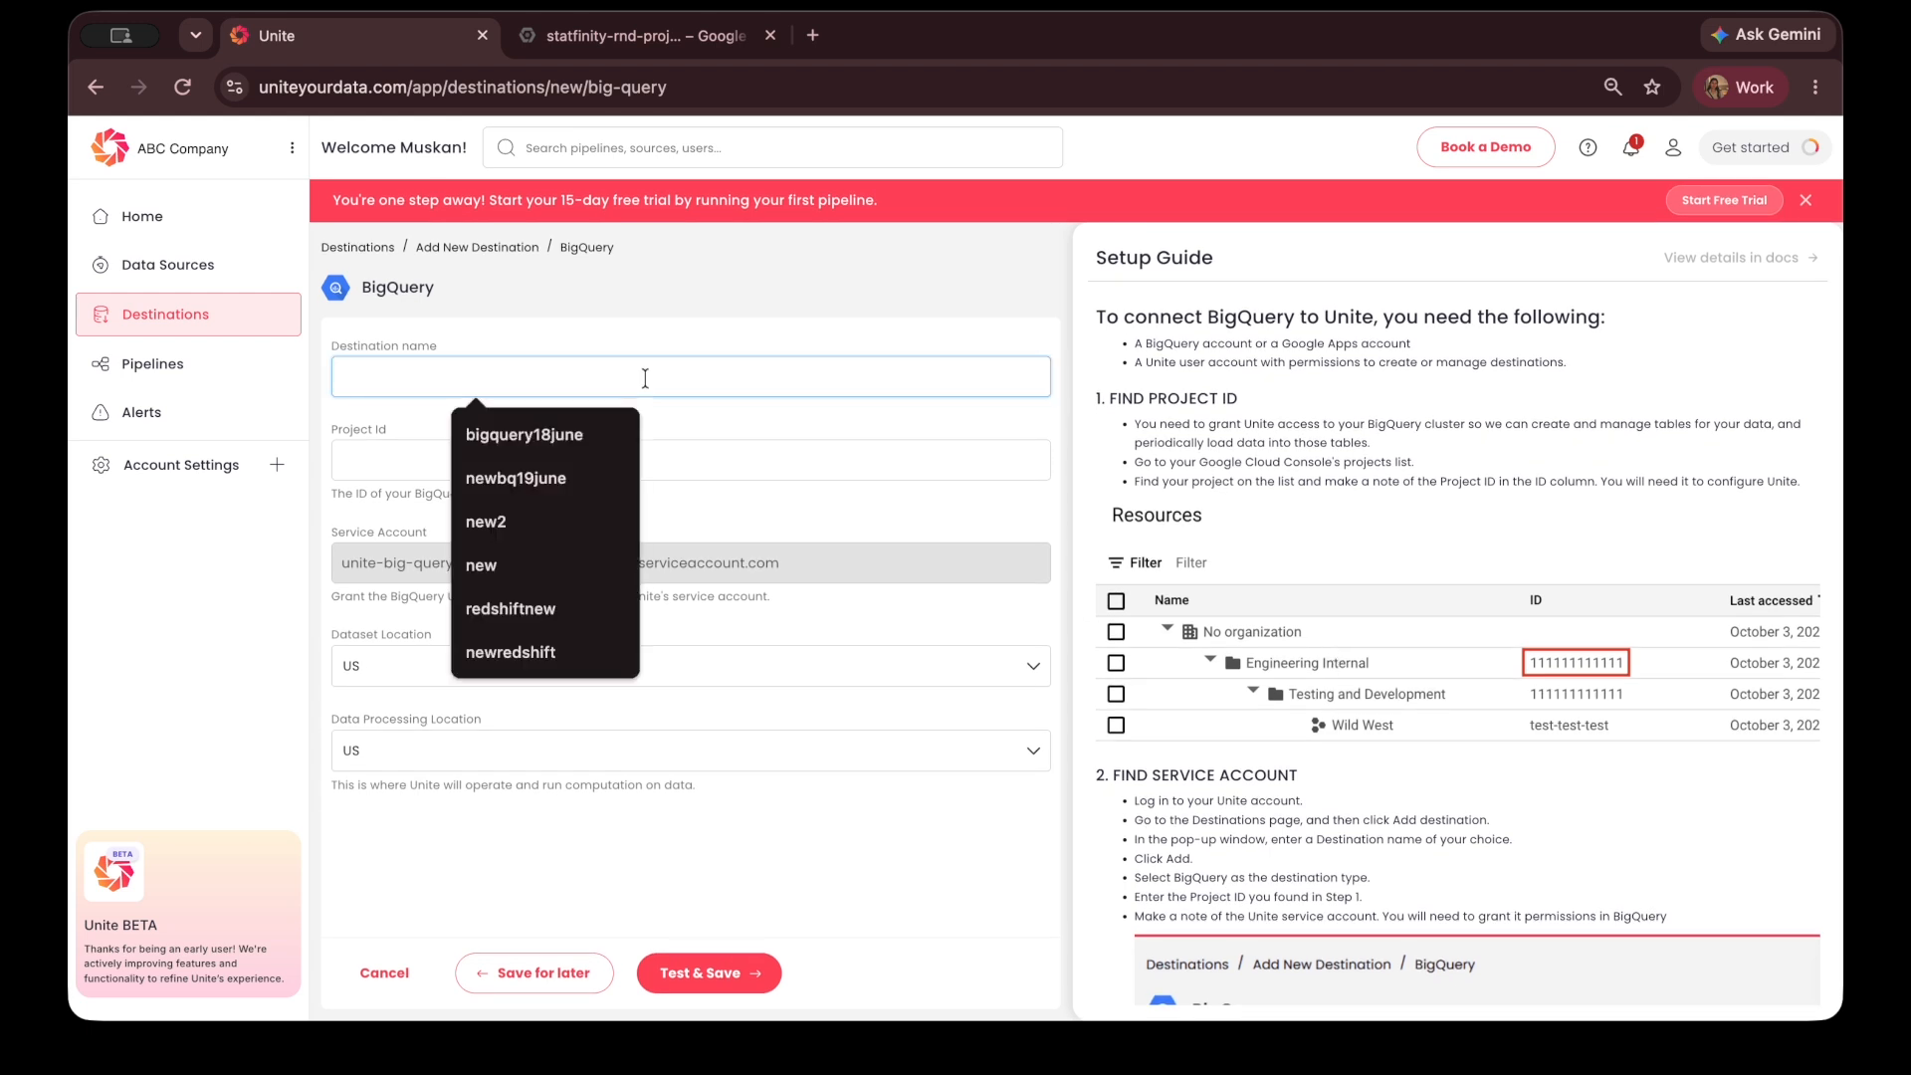
type("My_")
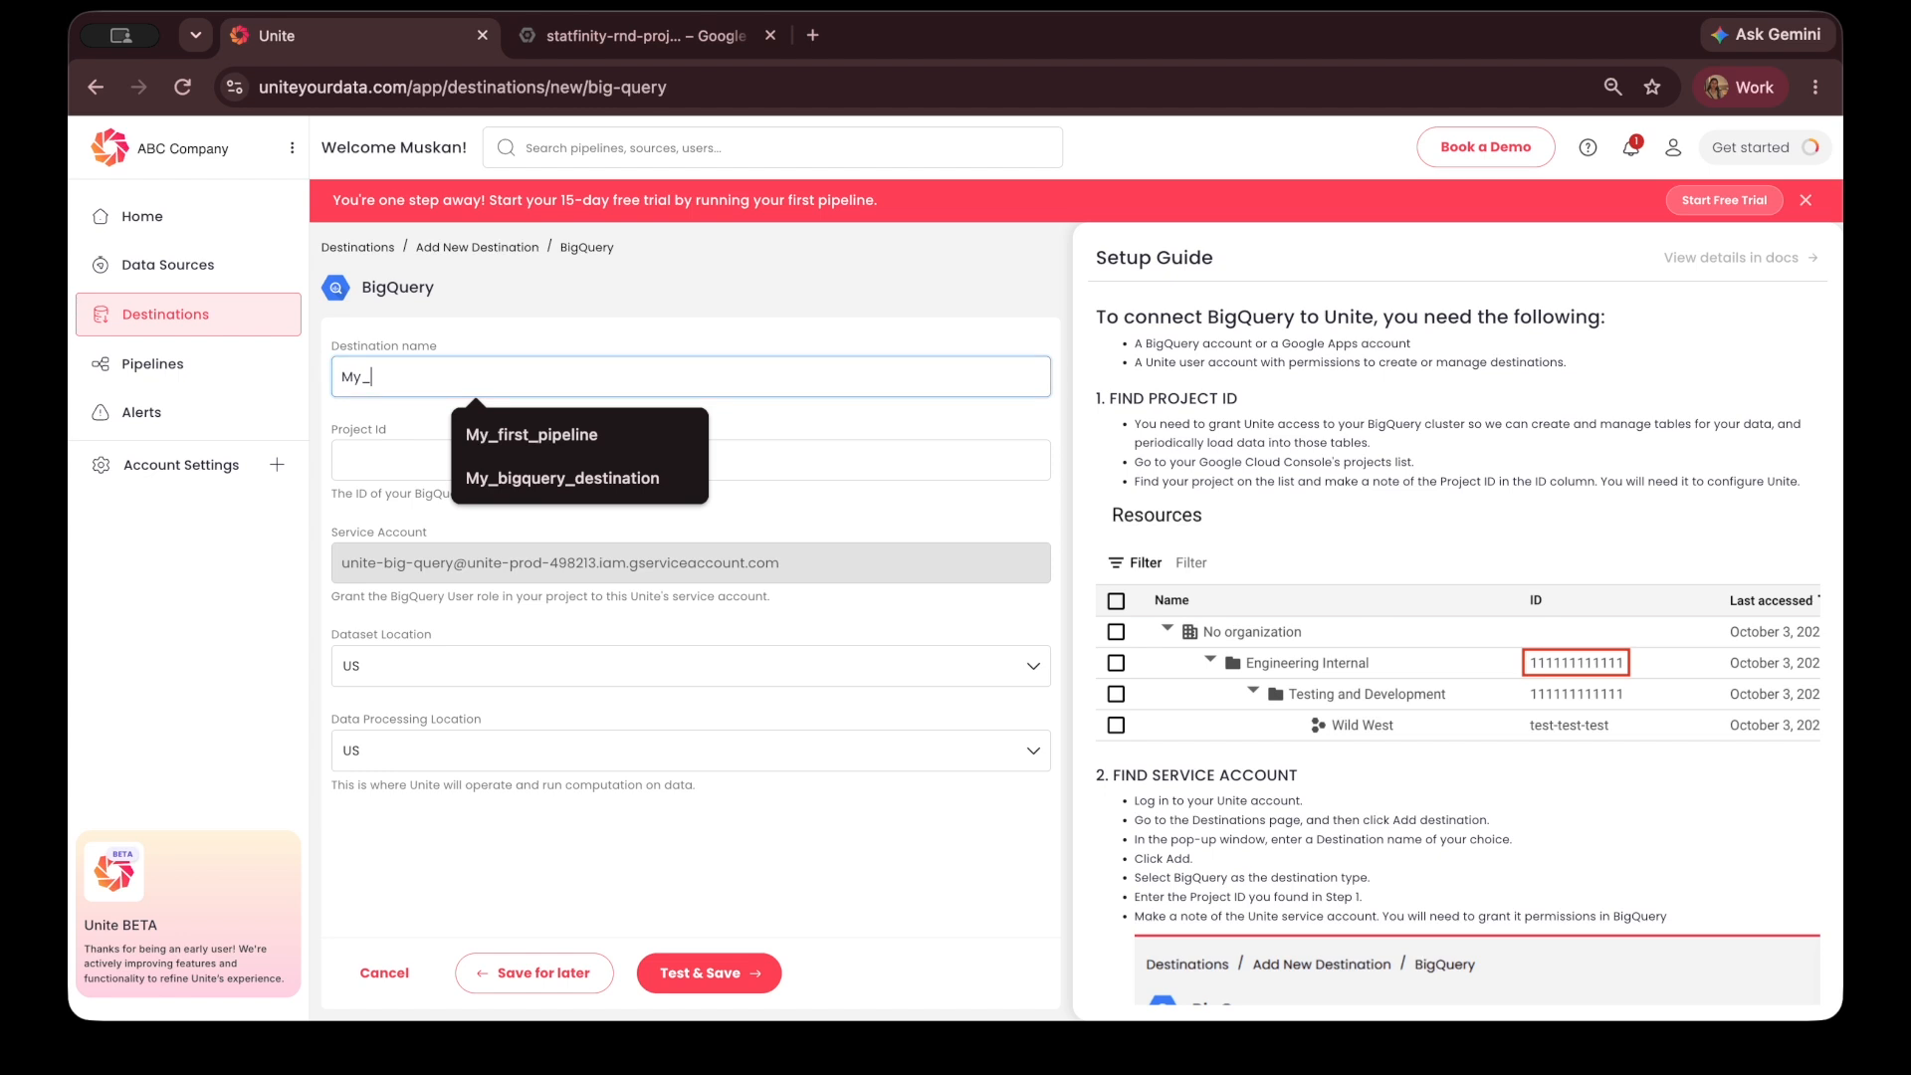
type("b")
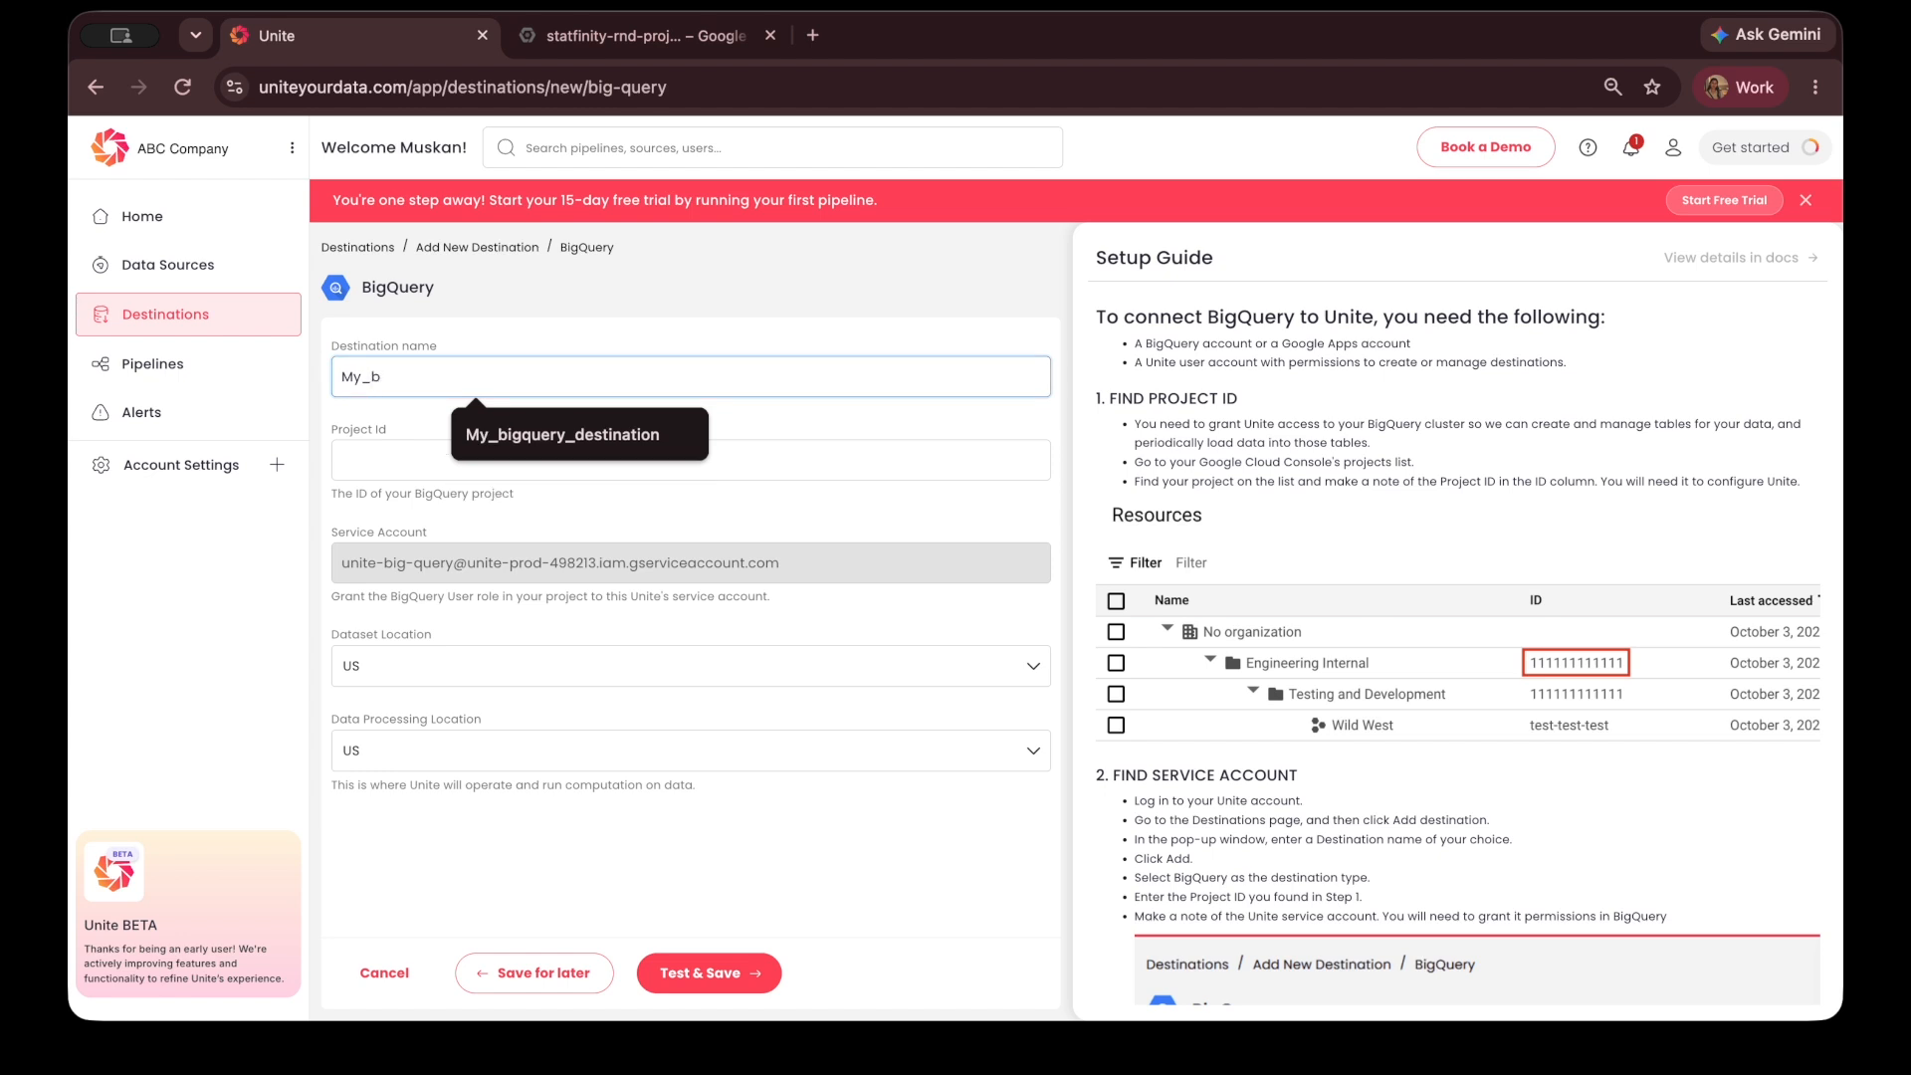
type("igq")
key("Down")
key("Return")
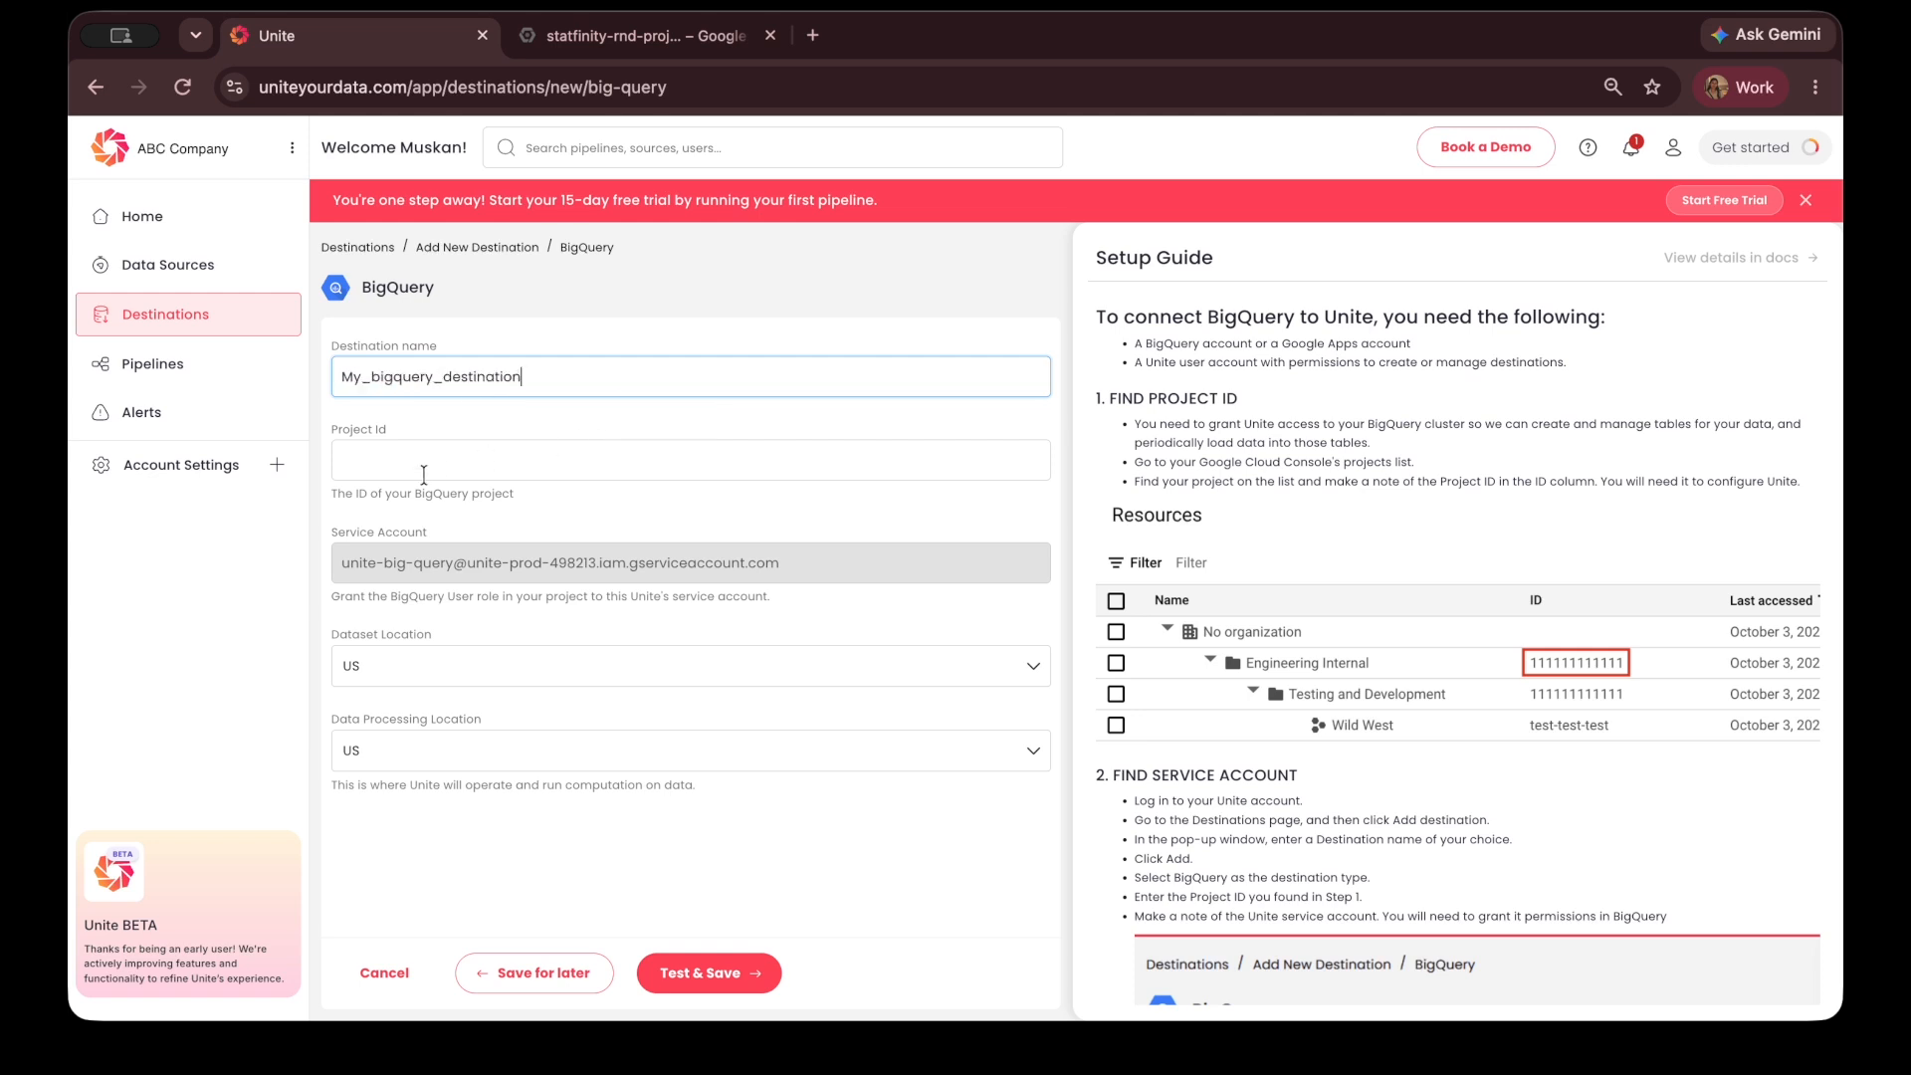
left_click(1386, 431)
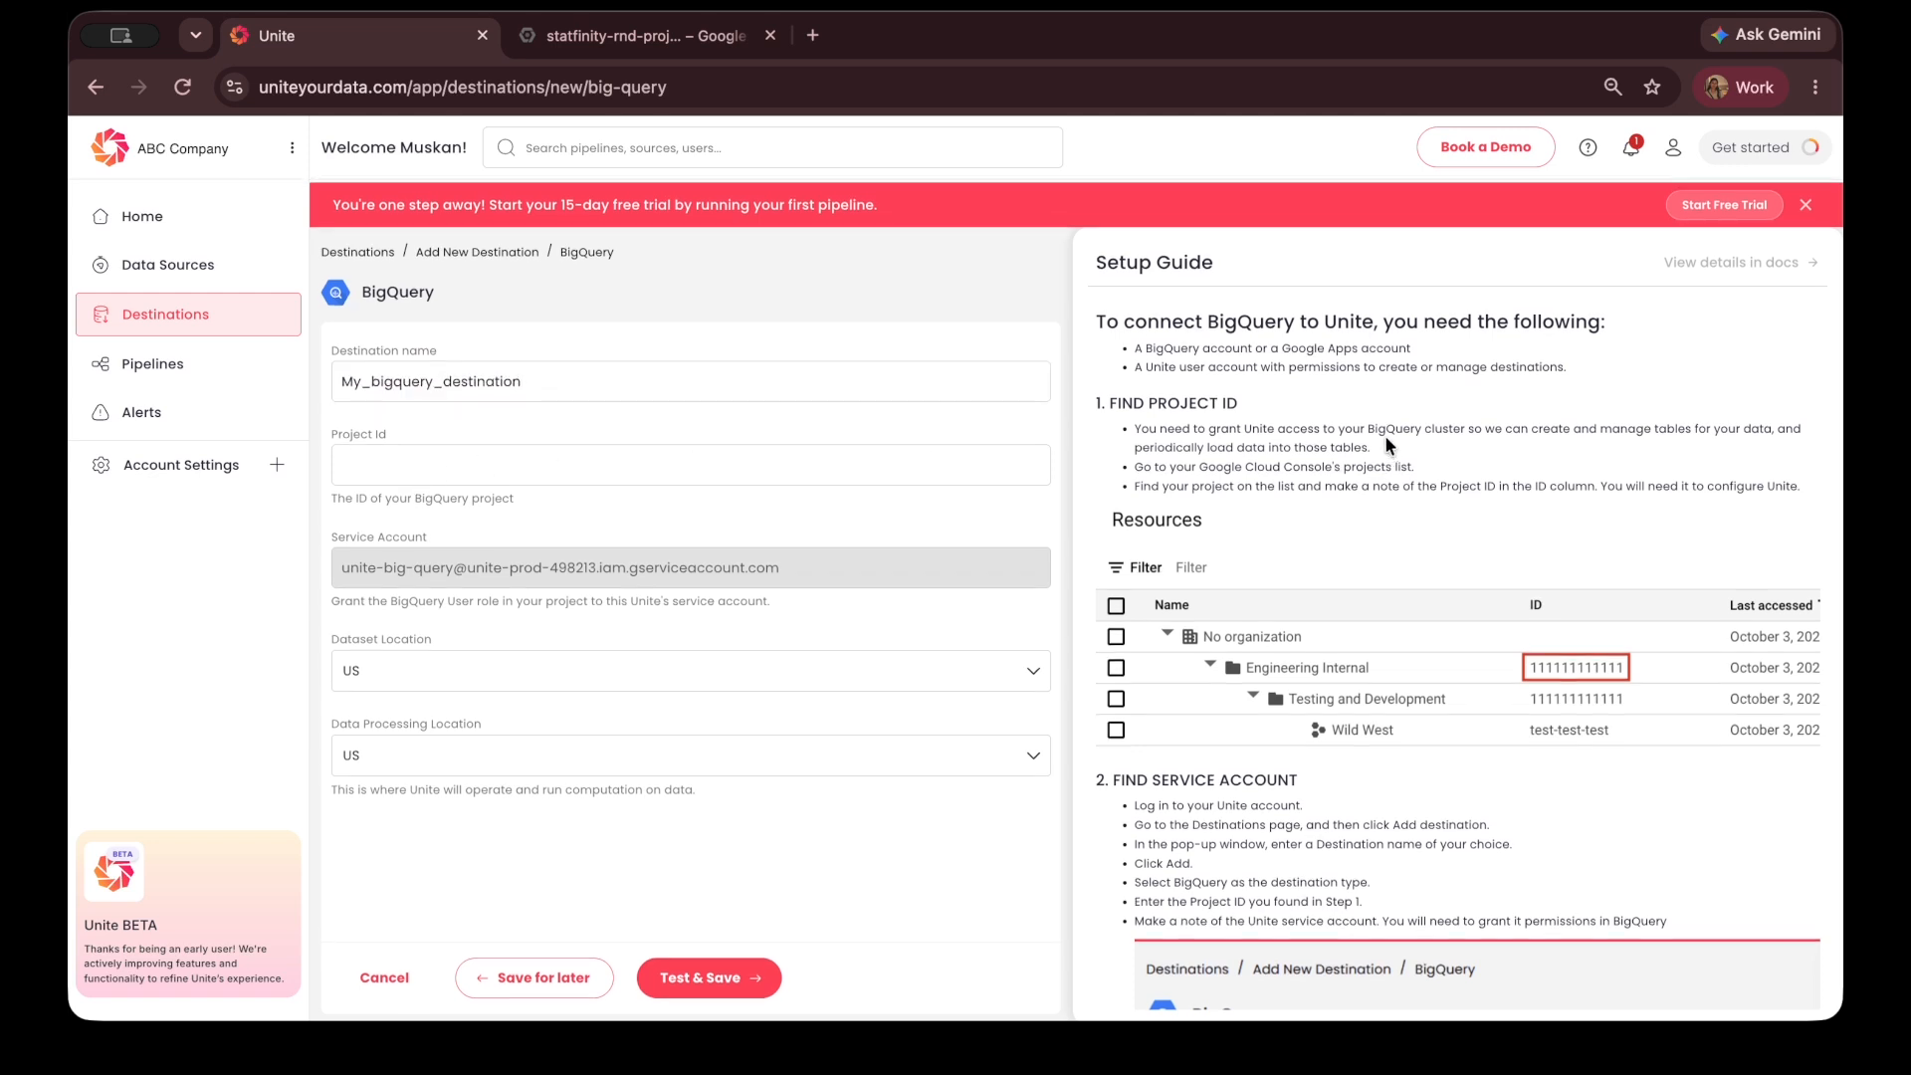
- Copy the project ID from the resource list in Google Cloud and paste it as the BigQuery destination's Project Id
left_click(709, 43)
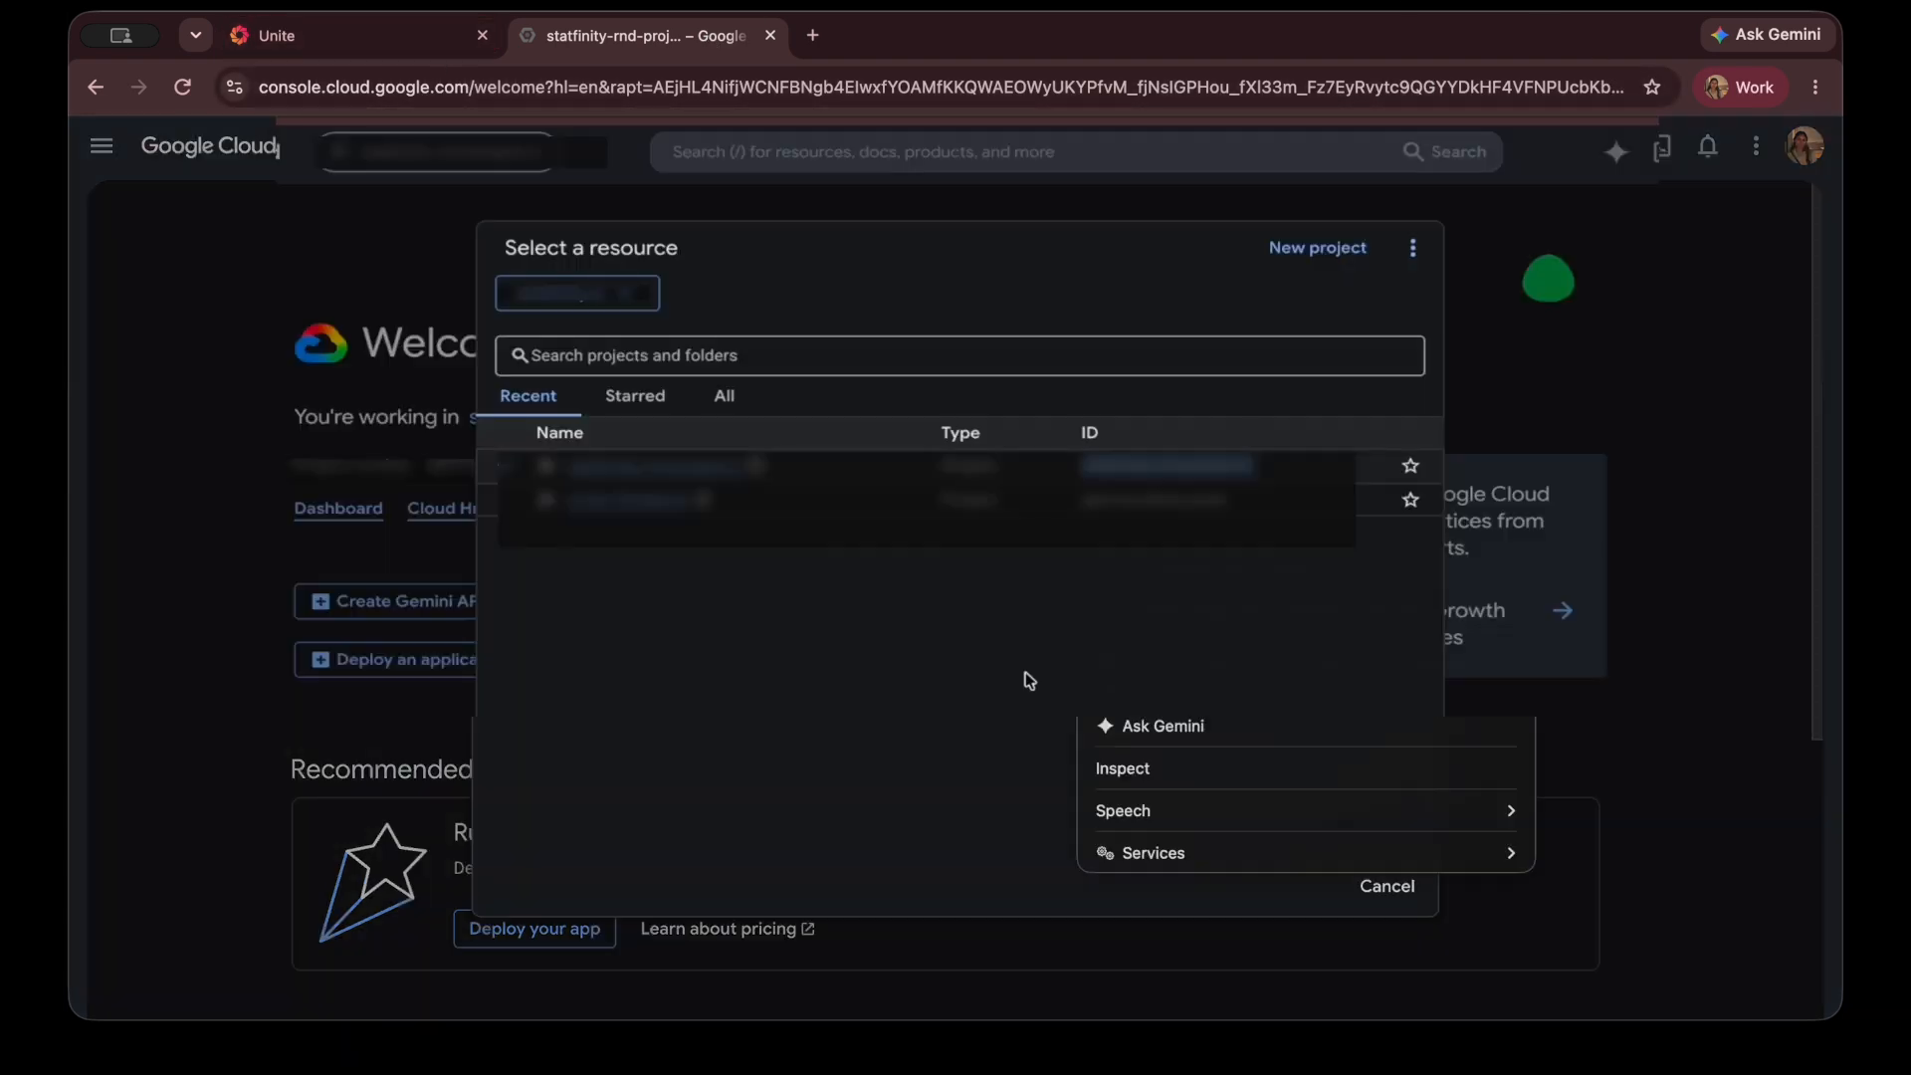
left_click(1134, 546)
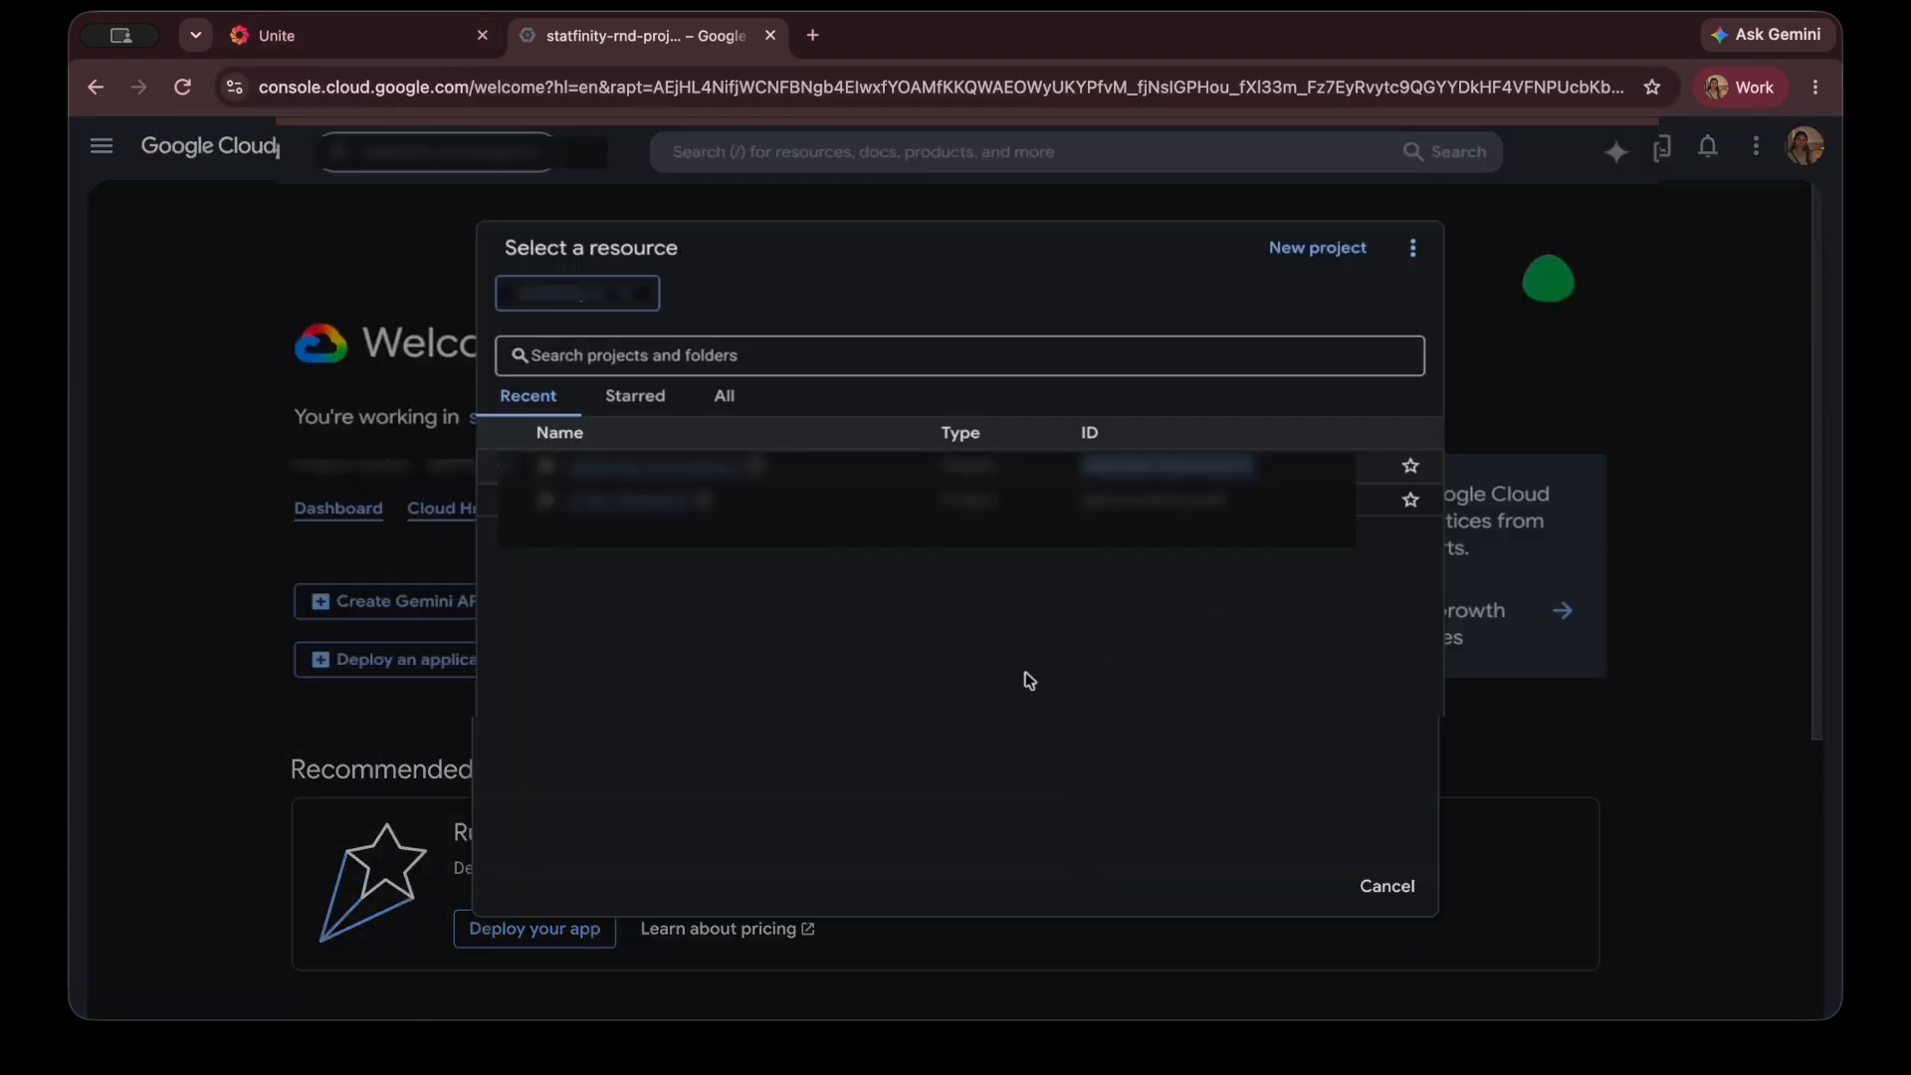
left_click(331, 42)
left_click(426, 461)
left_click(583, 497)
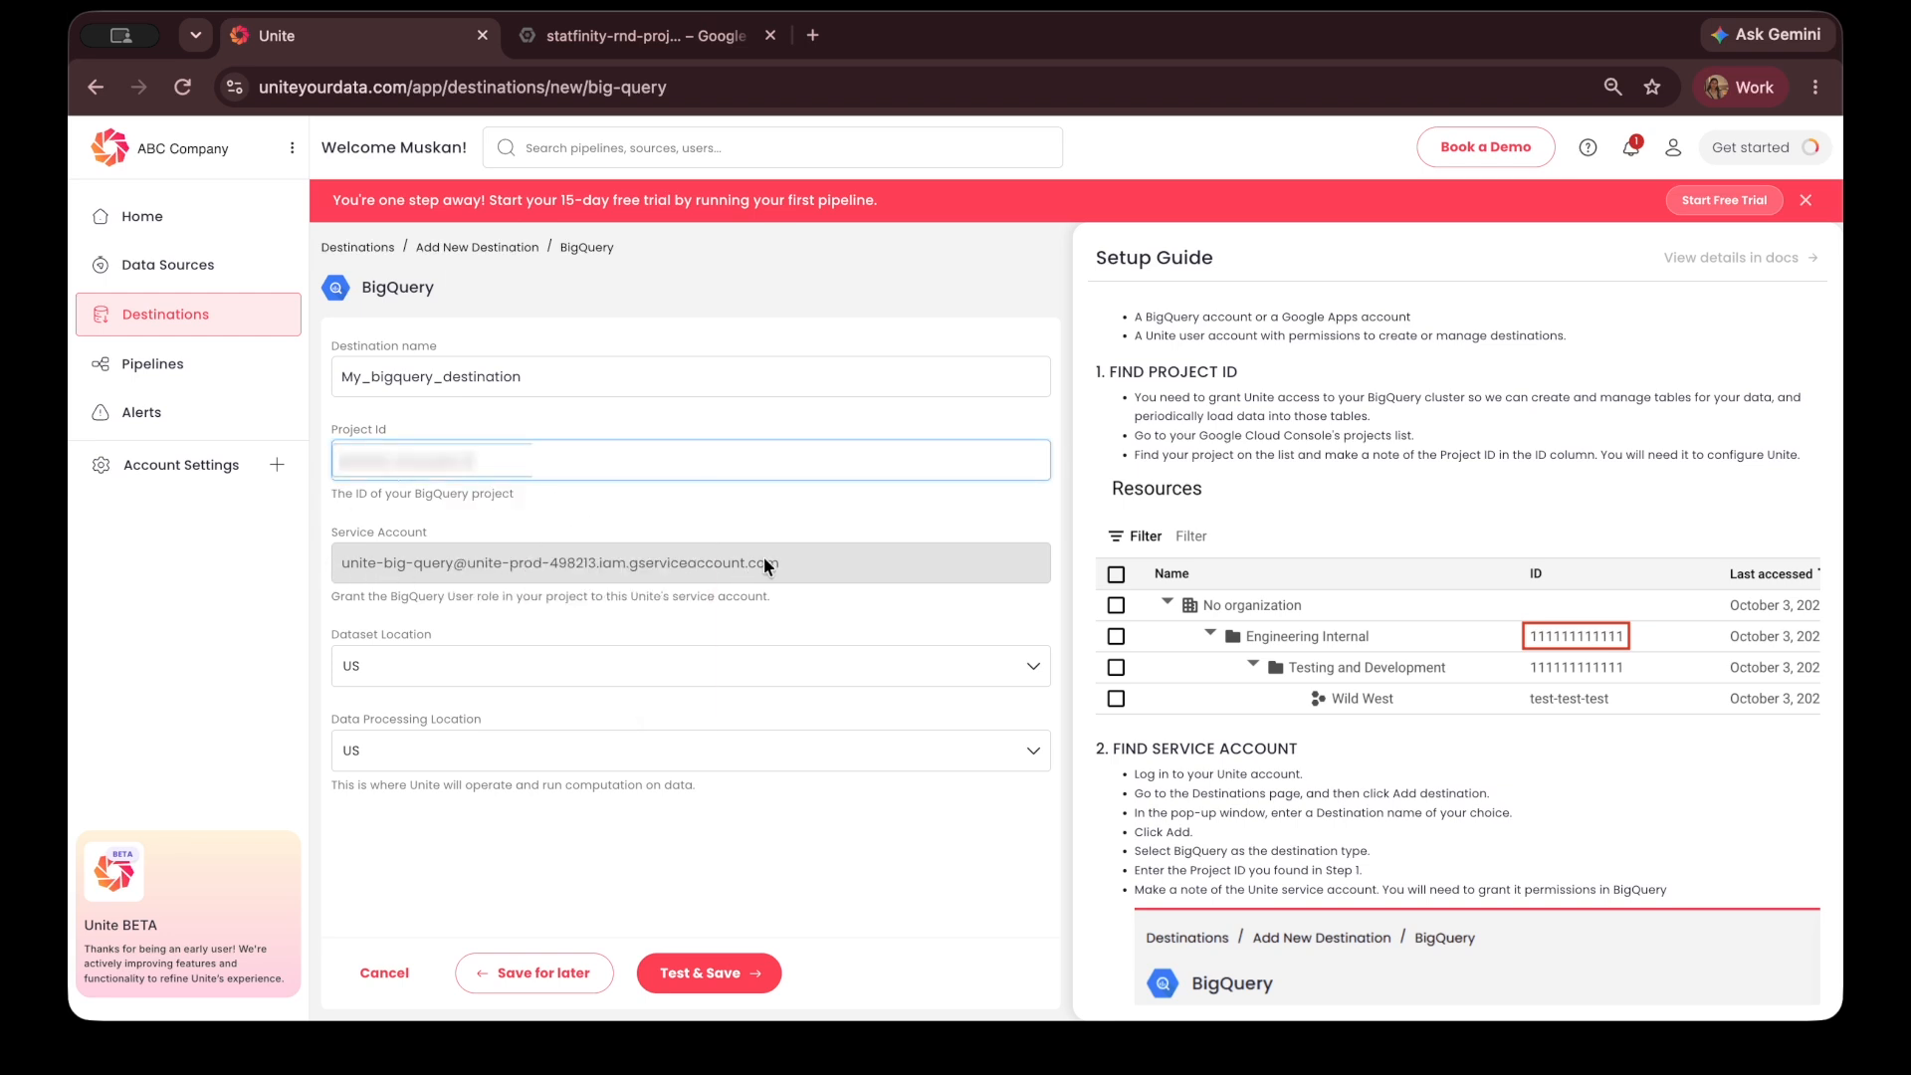
- Copy the Unite service account address from the BigQuery destination form and open the IAM page in Google Cloud
left_click_drag(775, 558, 391, 564)
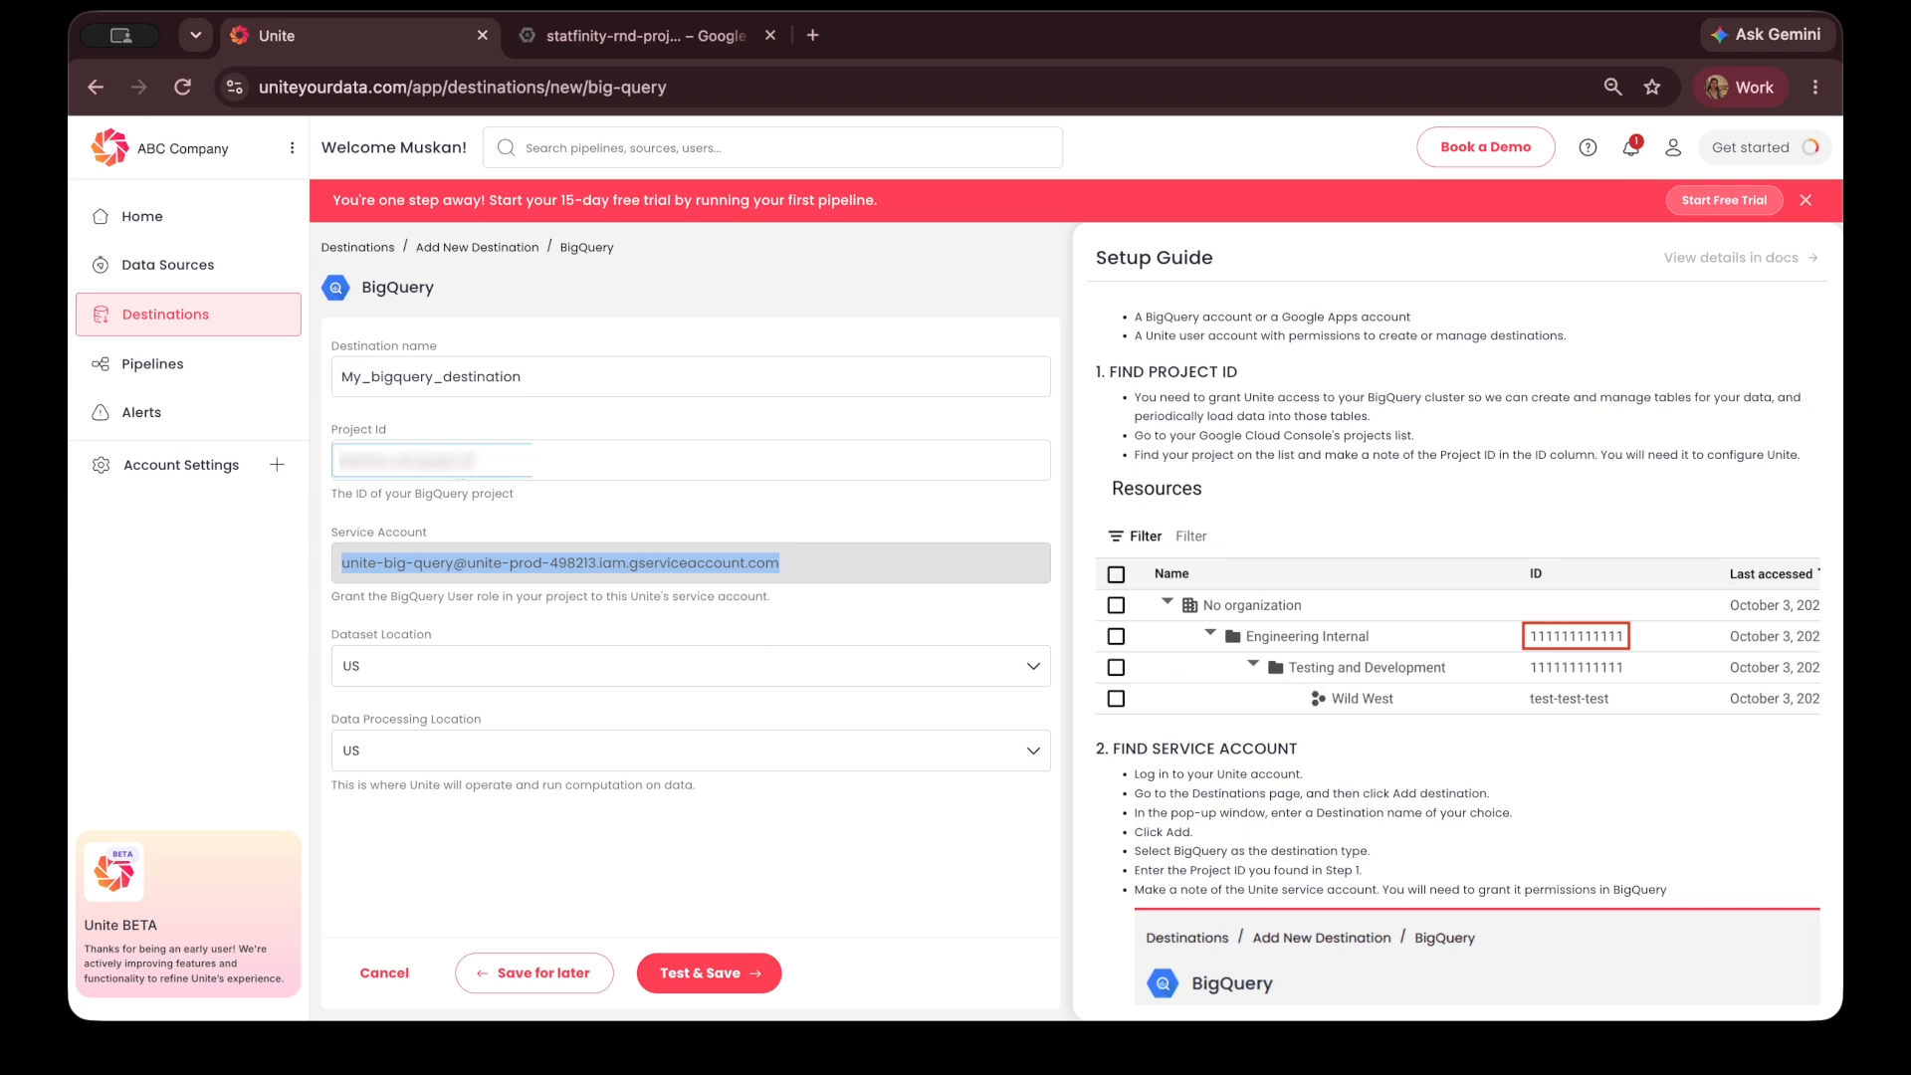
left_click(637, 35)
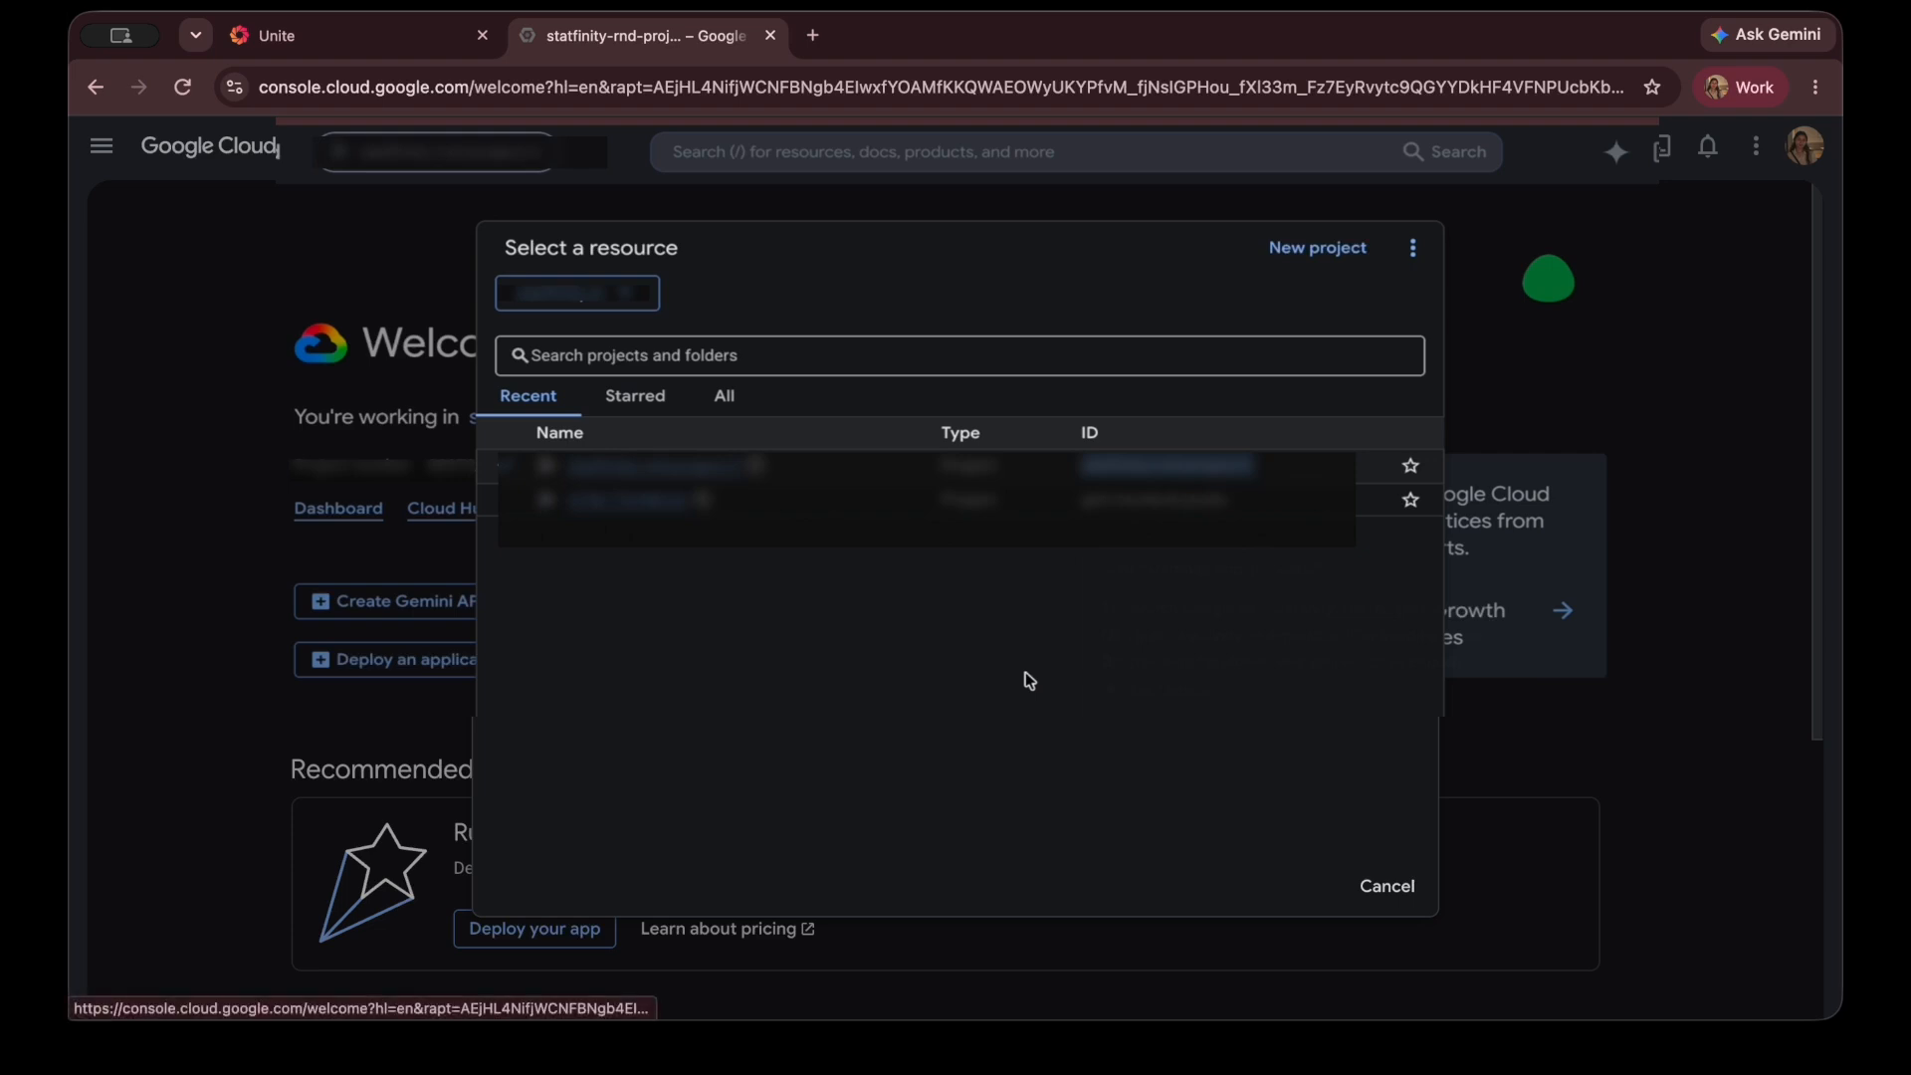
left_click(763, 141)
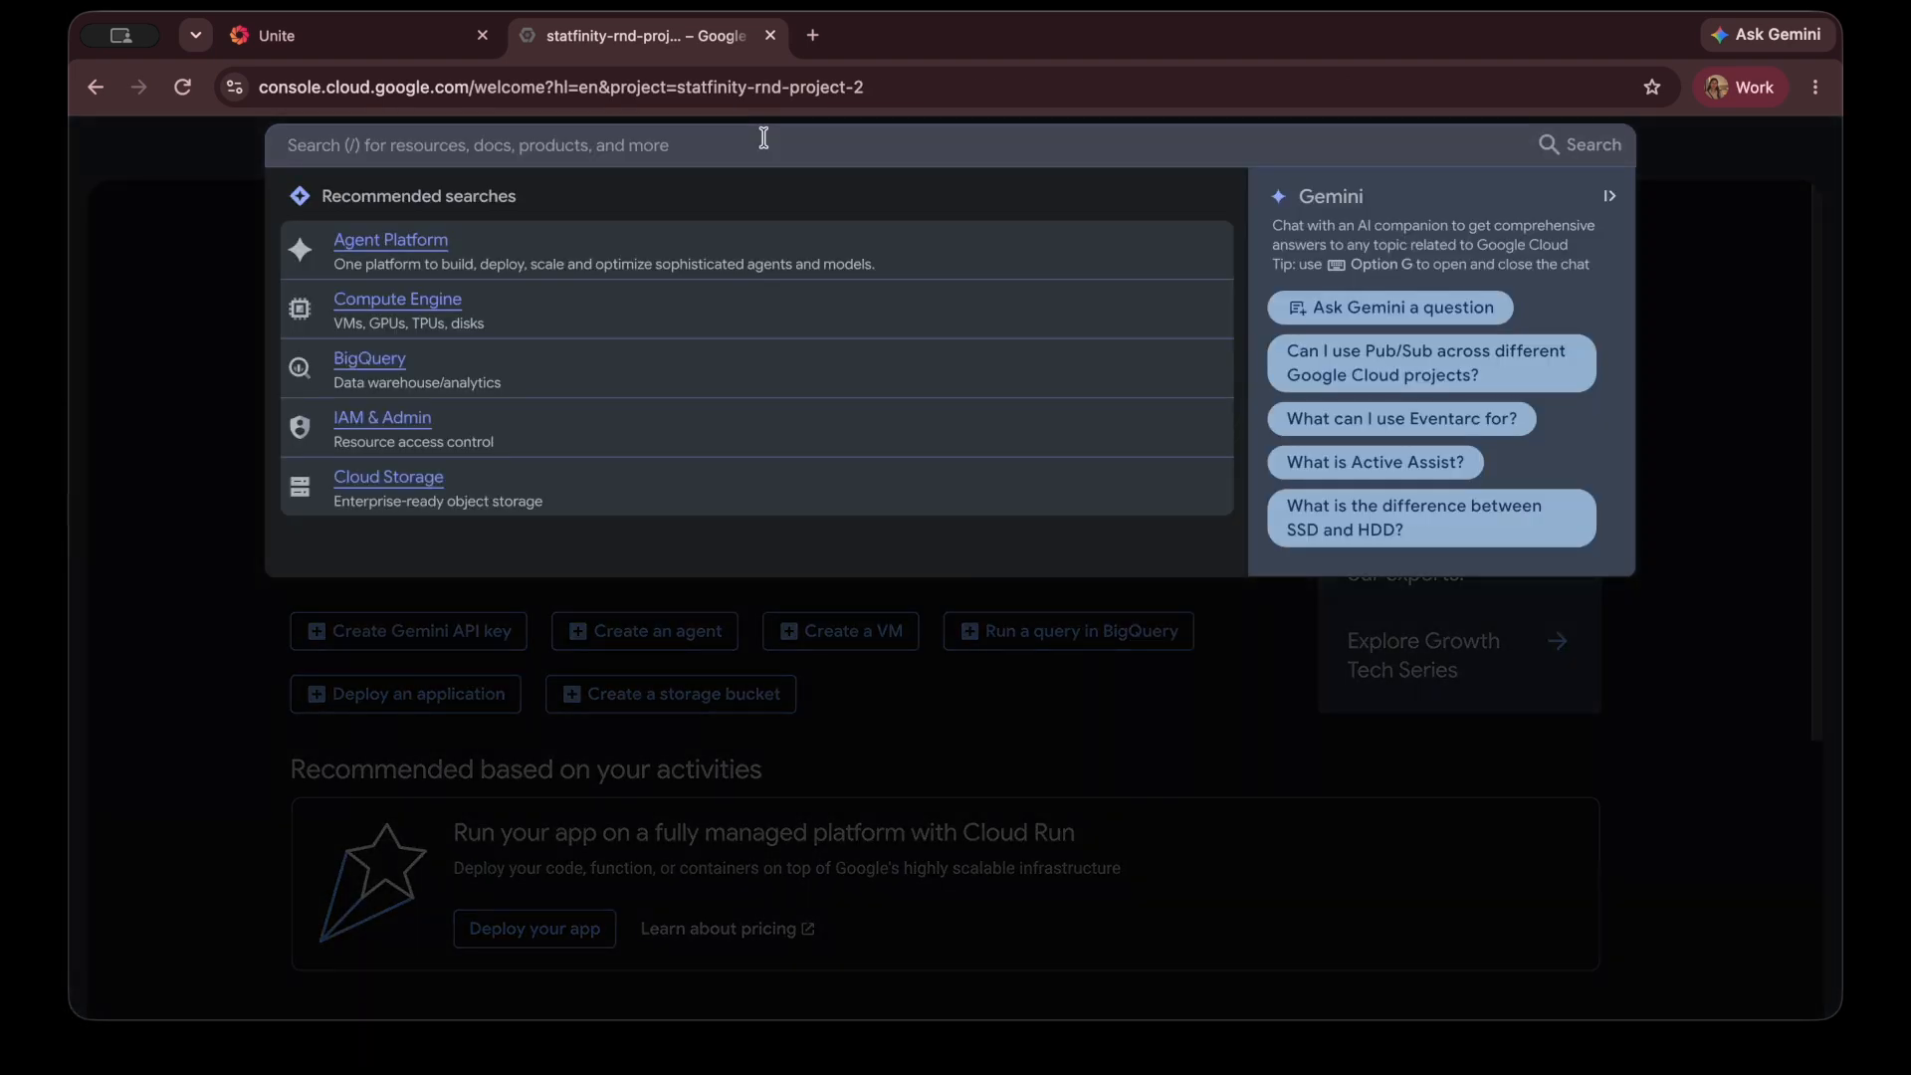
type("IAM")
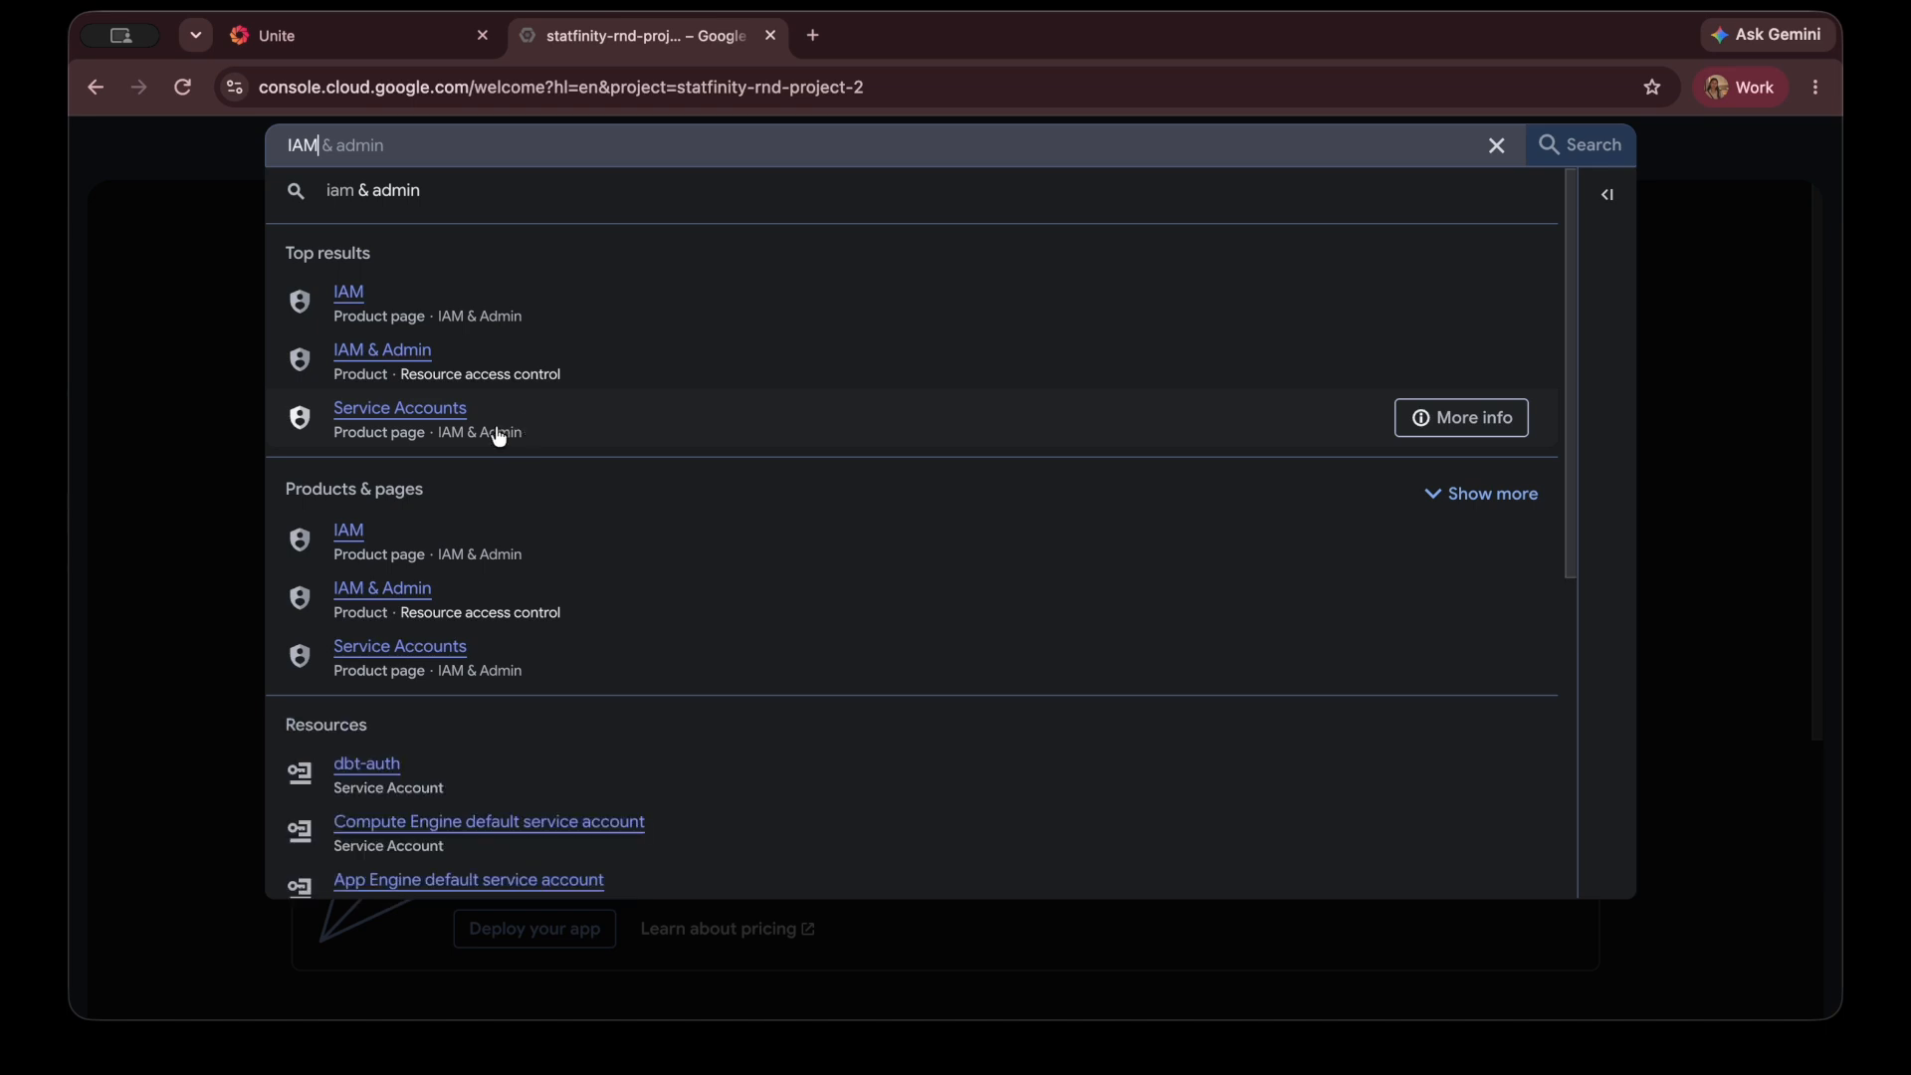
left_click(354, 295)
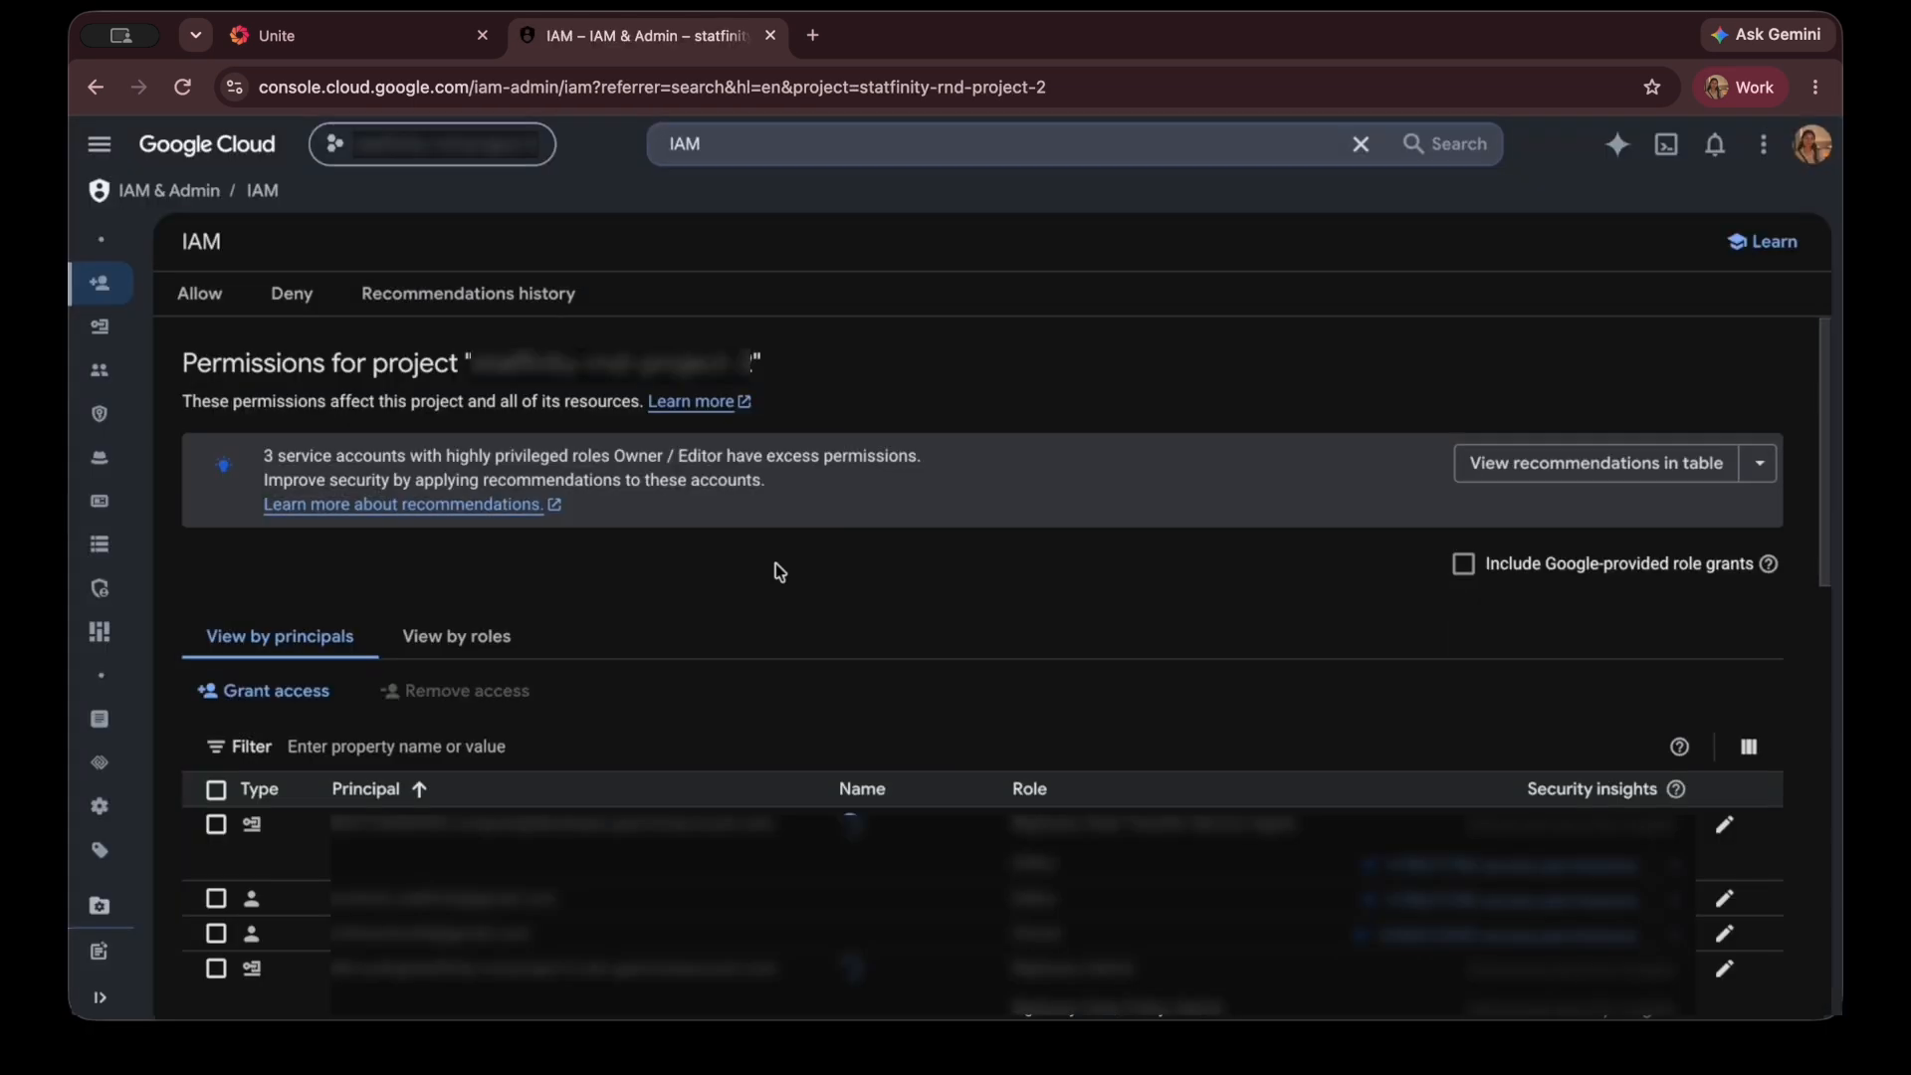
- Start granting access to the Google Cloud project and paste the copied Unite service account as the new principal
left_click(278, 694)
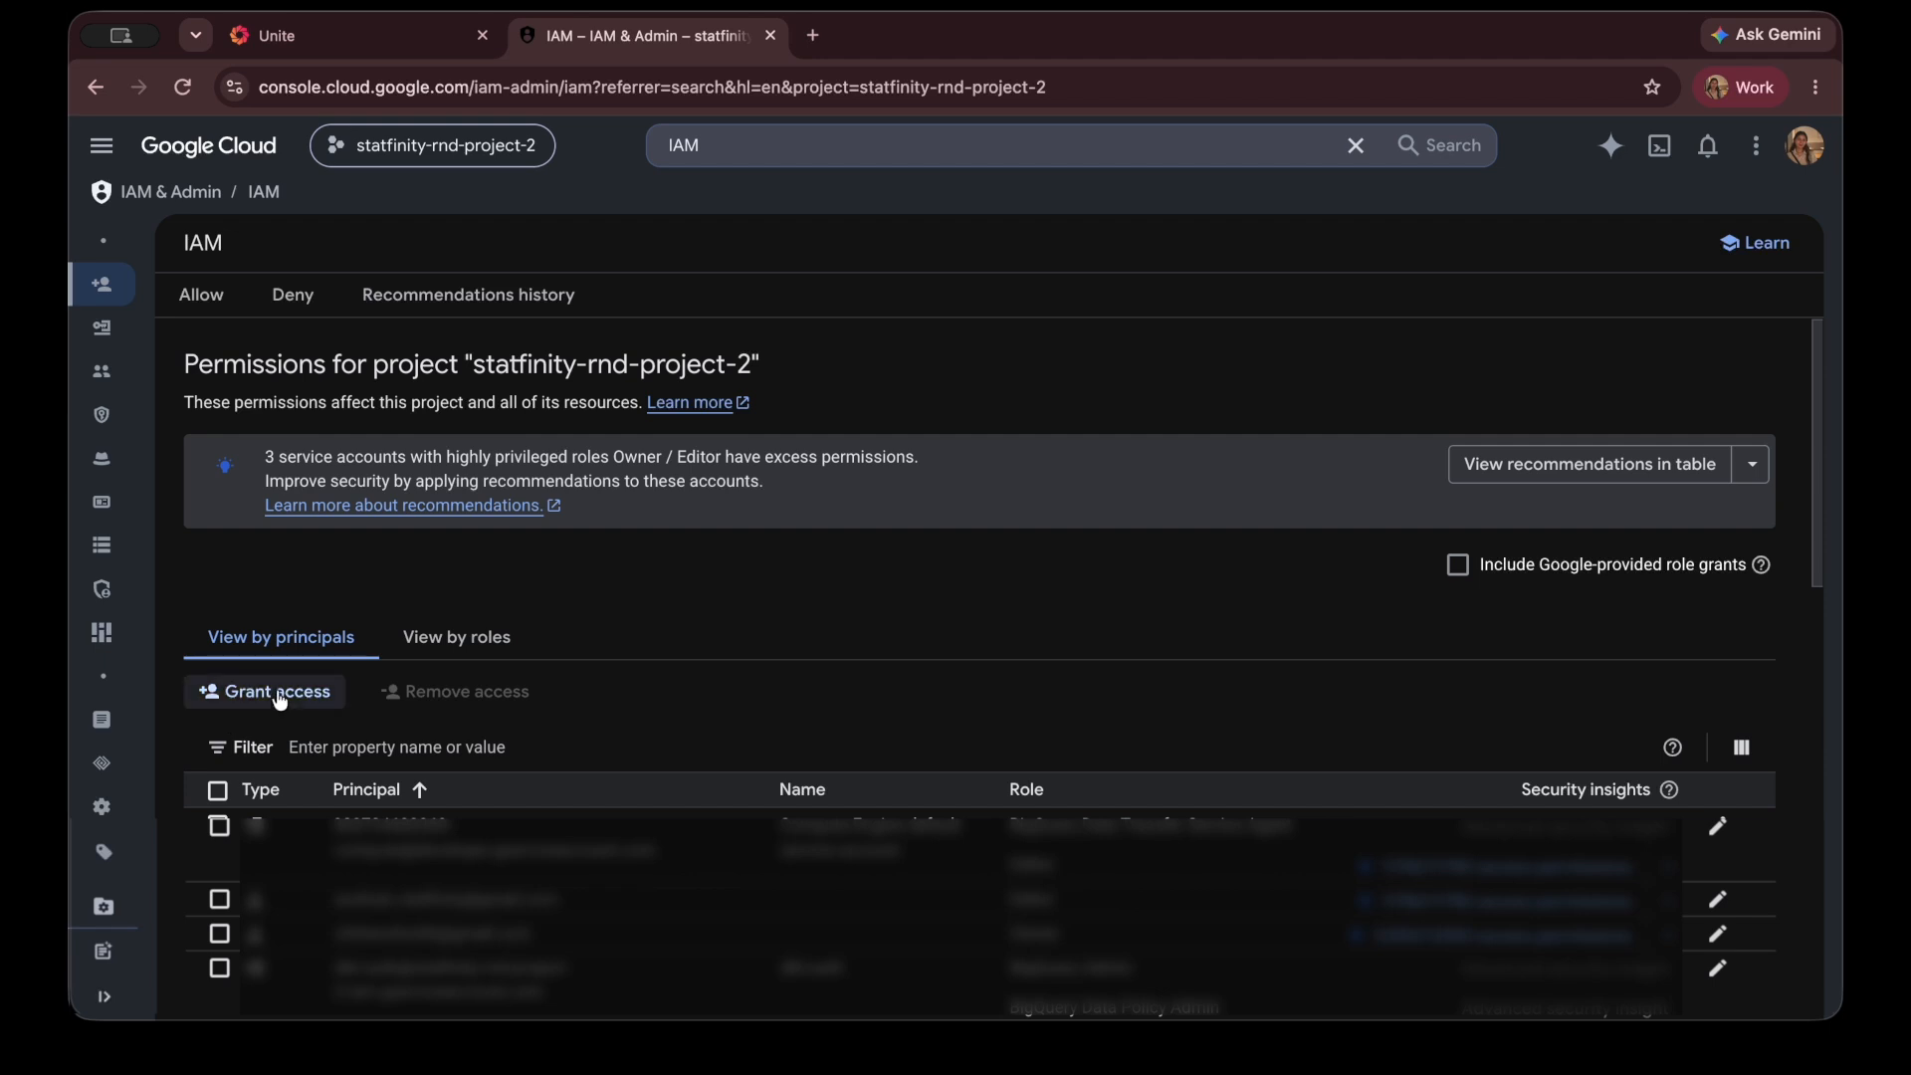
left_click(955, 544)
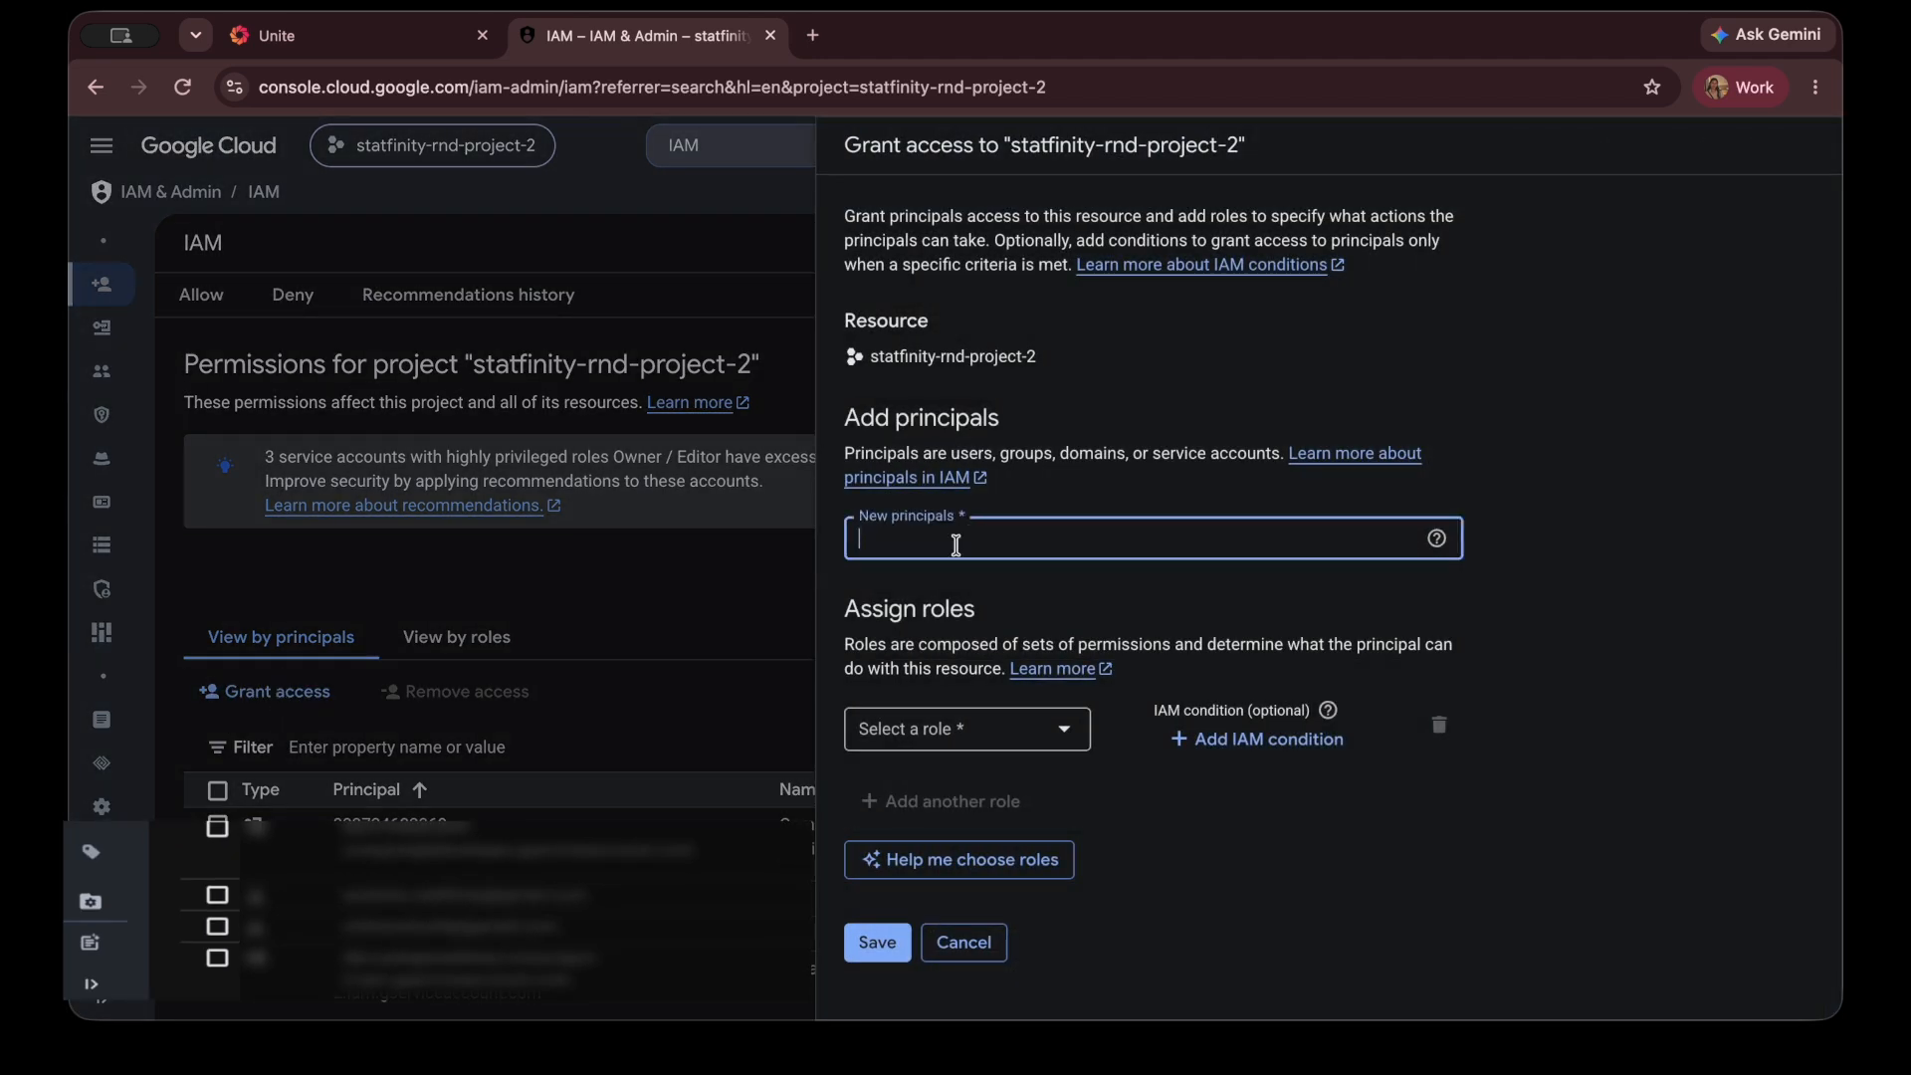
key("ctrl+v")
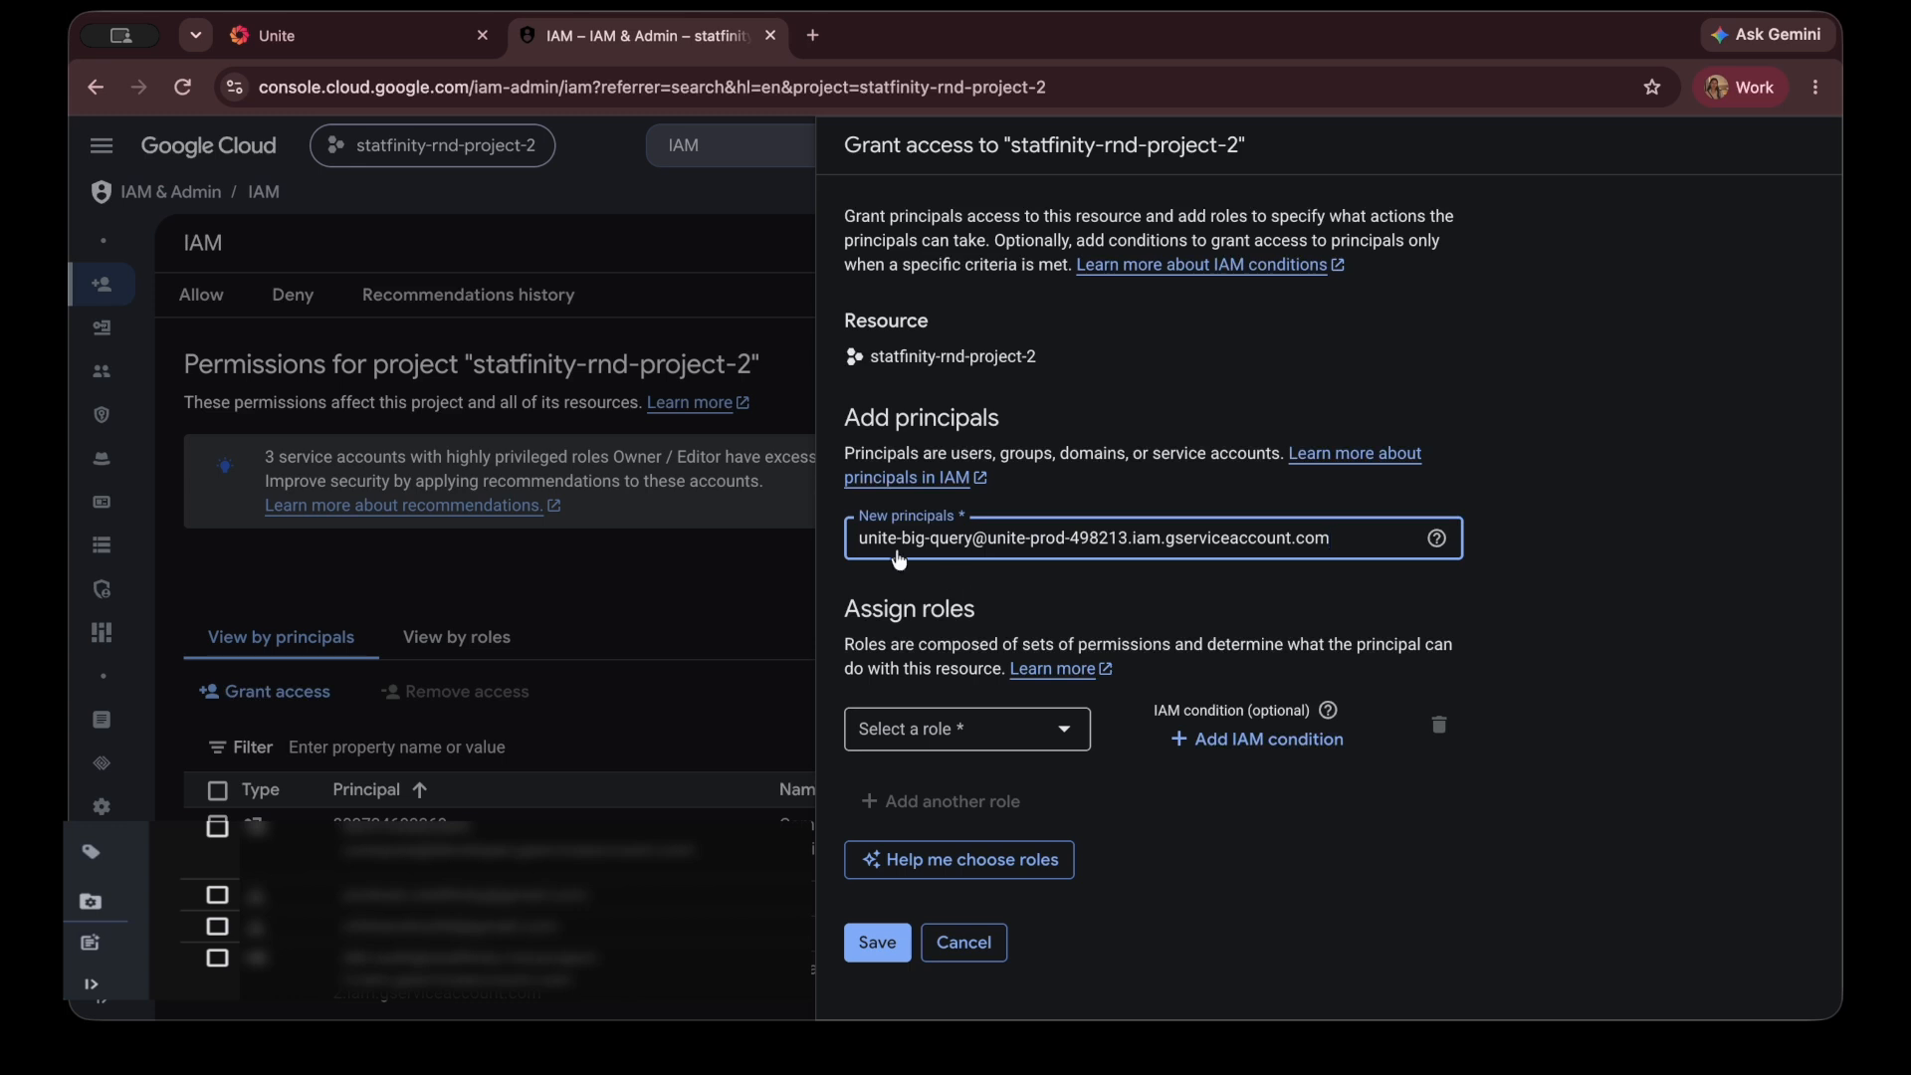
- Check the required roles in Unite's setup guide and assign BigQuery Data Editor to the service account in Google Cloud
left_click(979, 748)
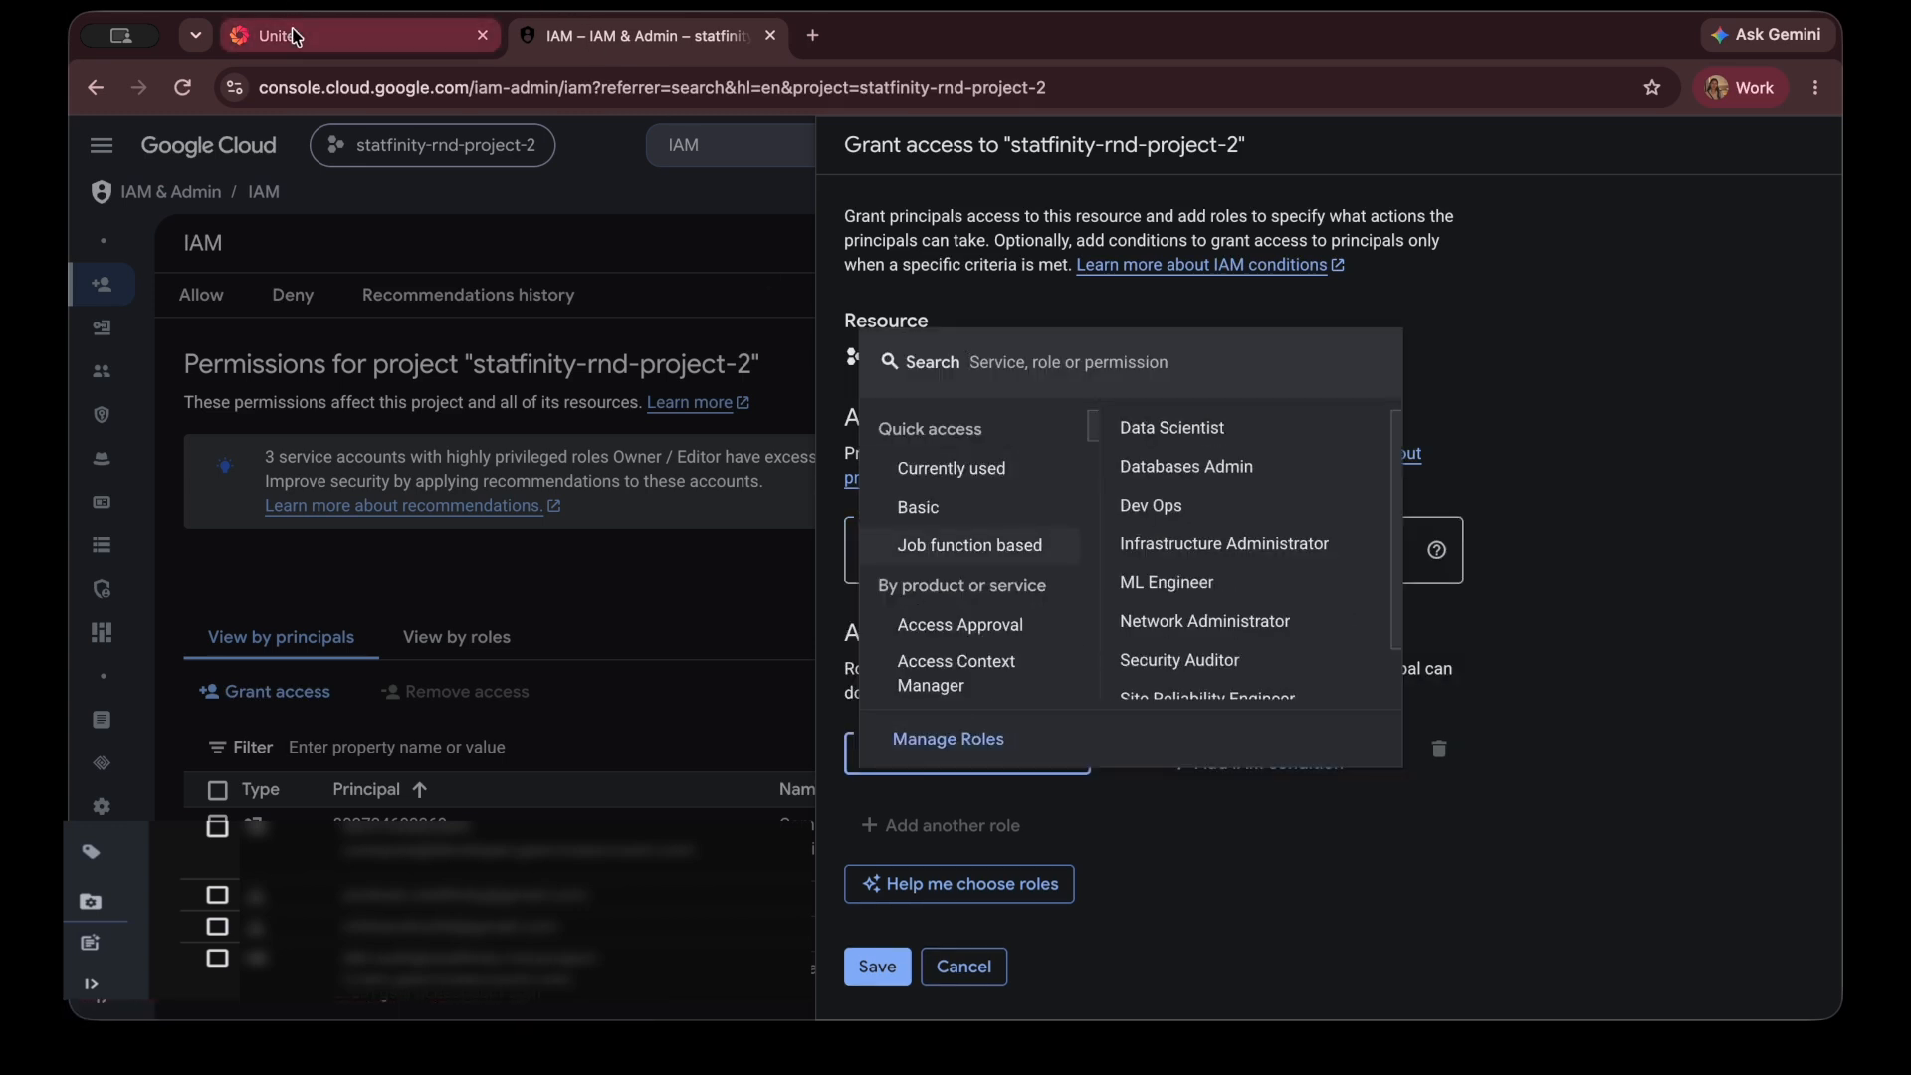
left_click(298, 35)
scroll(1413, 605, "down", 15)
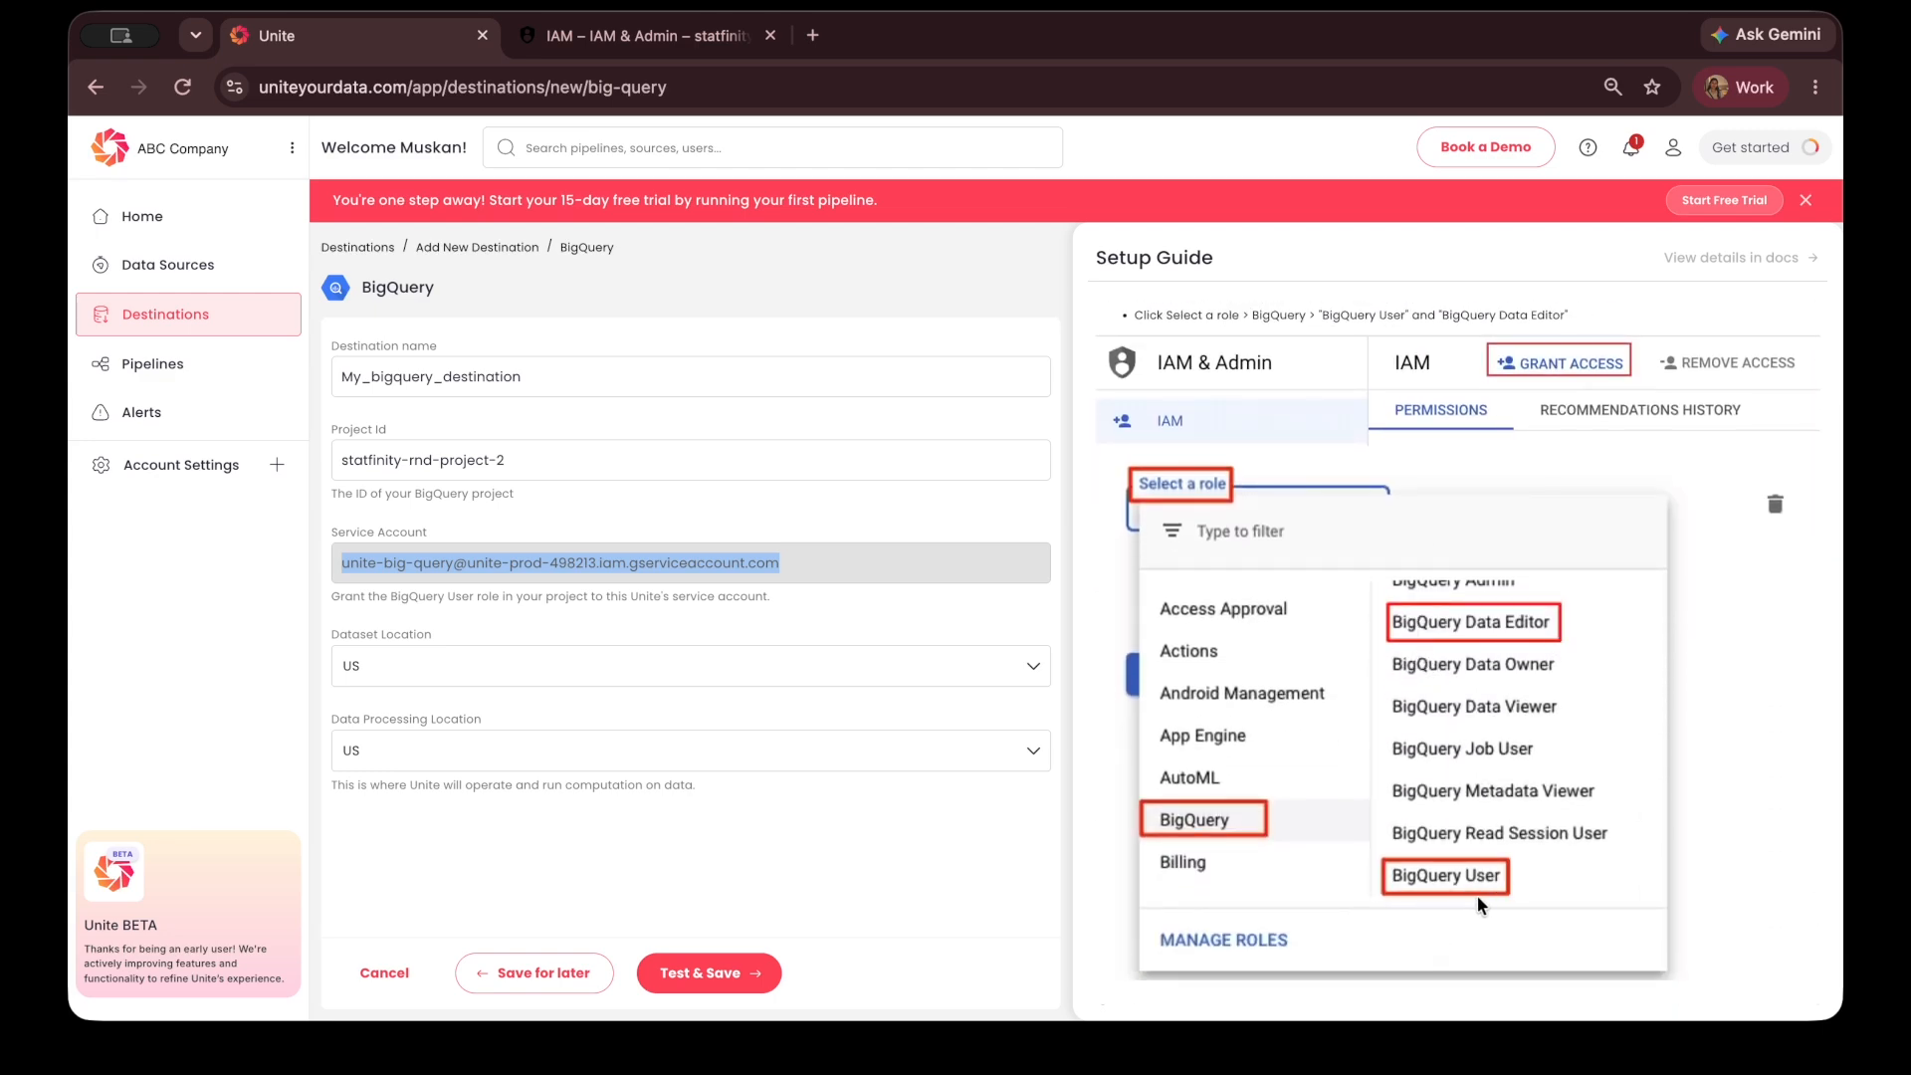
left_click(637, 34)
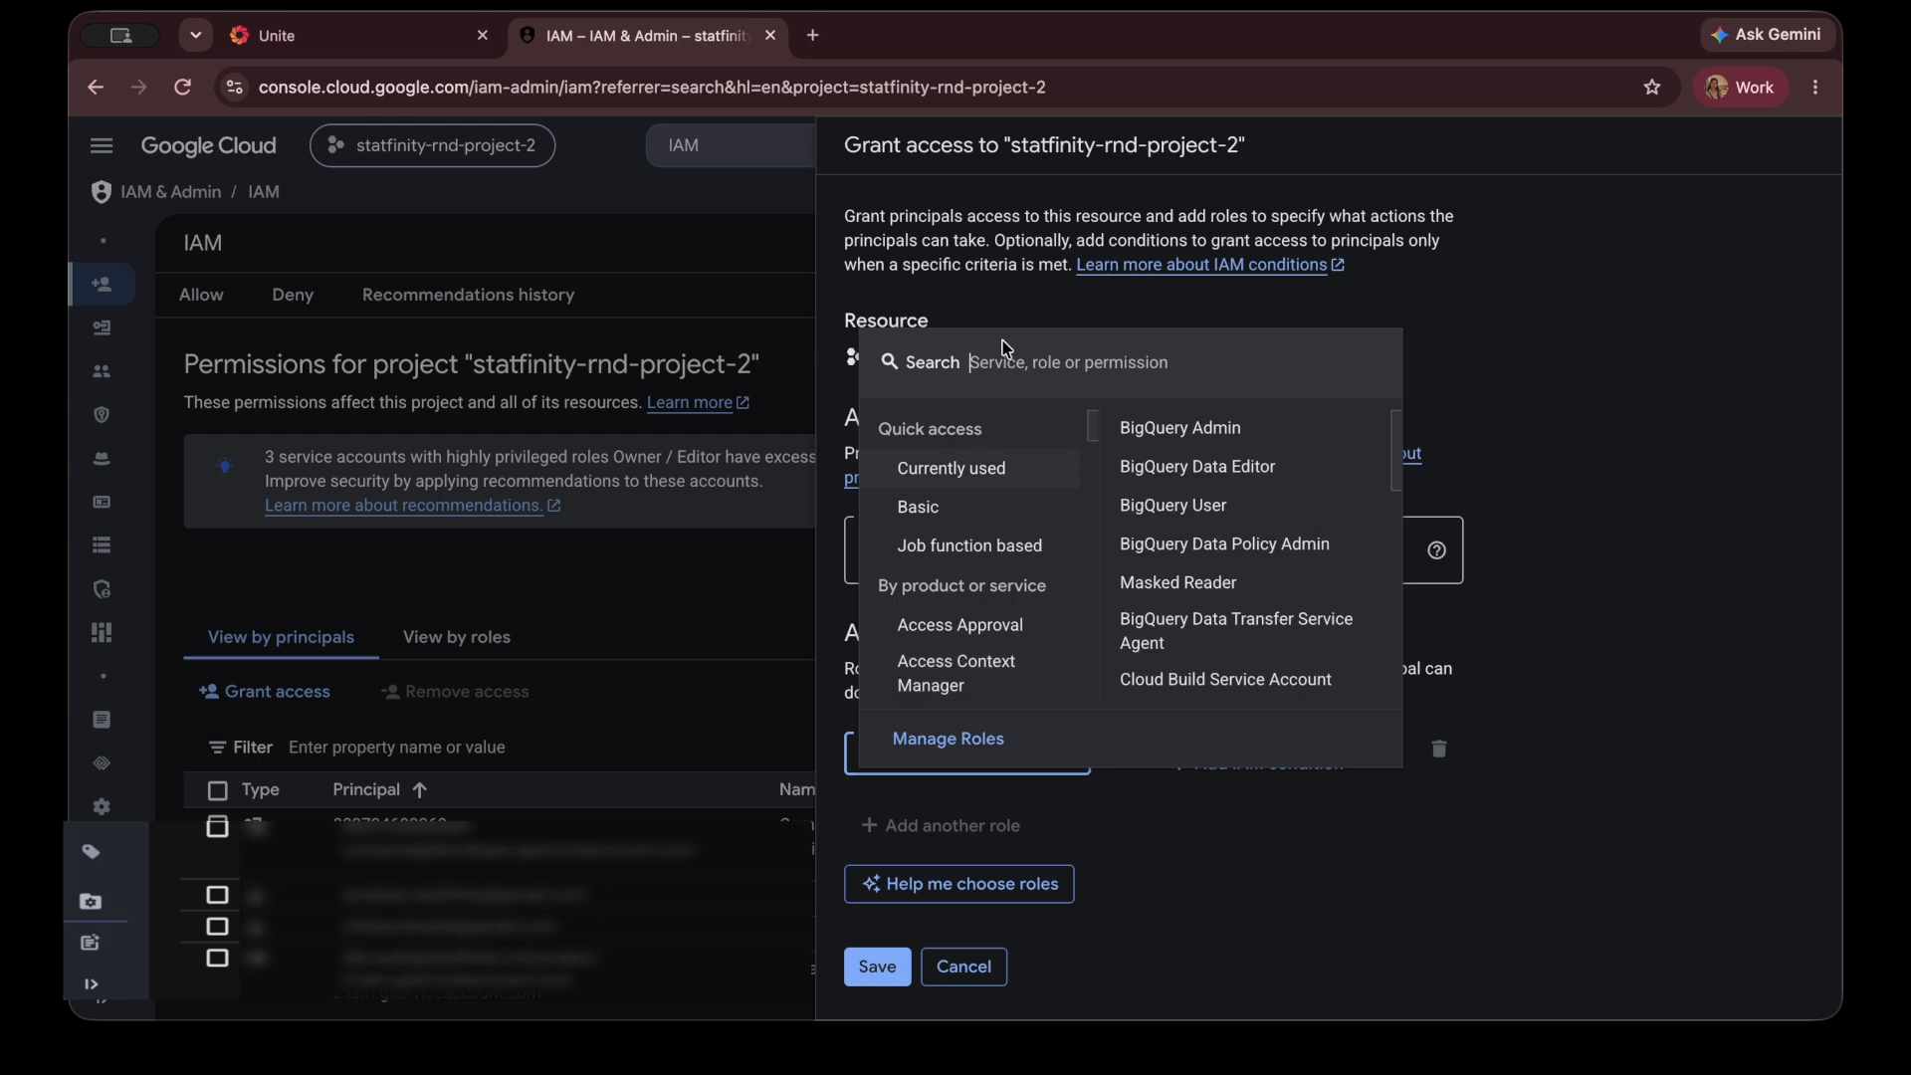
type("Bigqu")
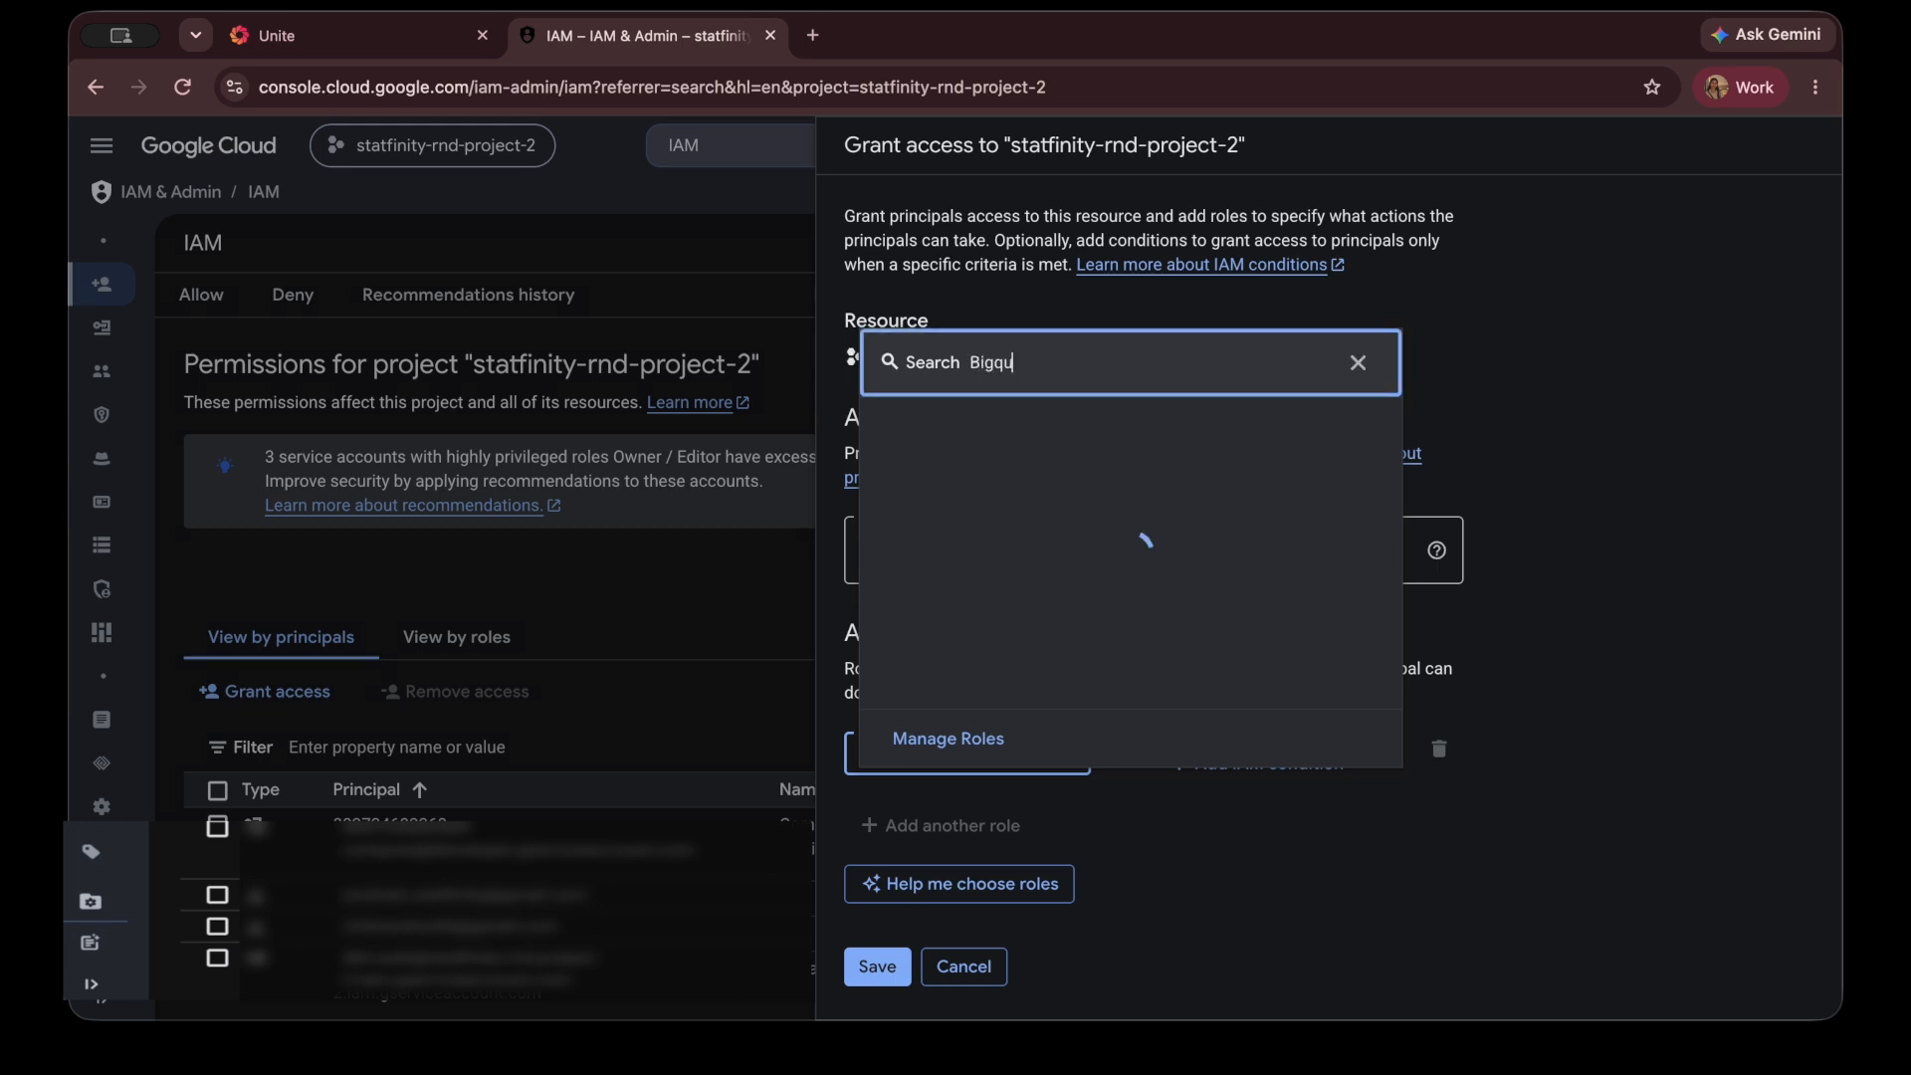
type("ery data ed")
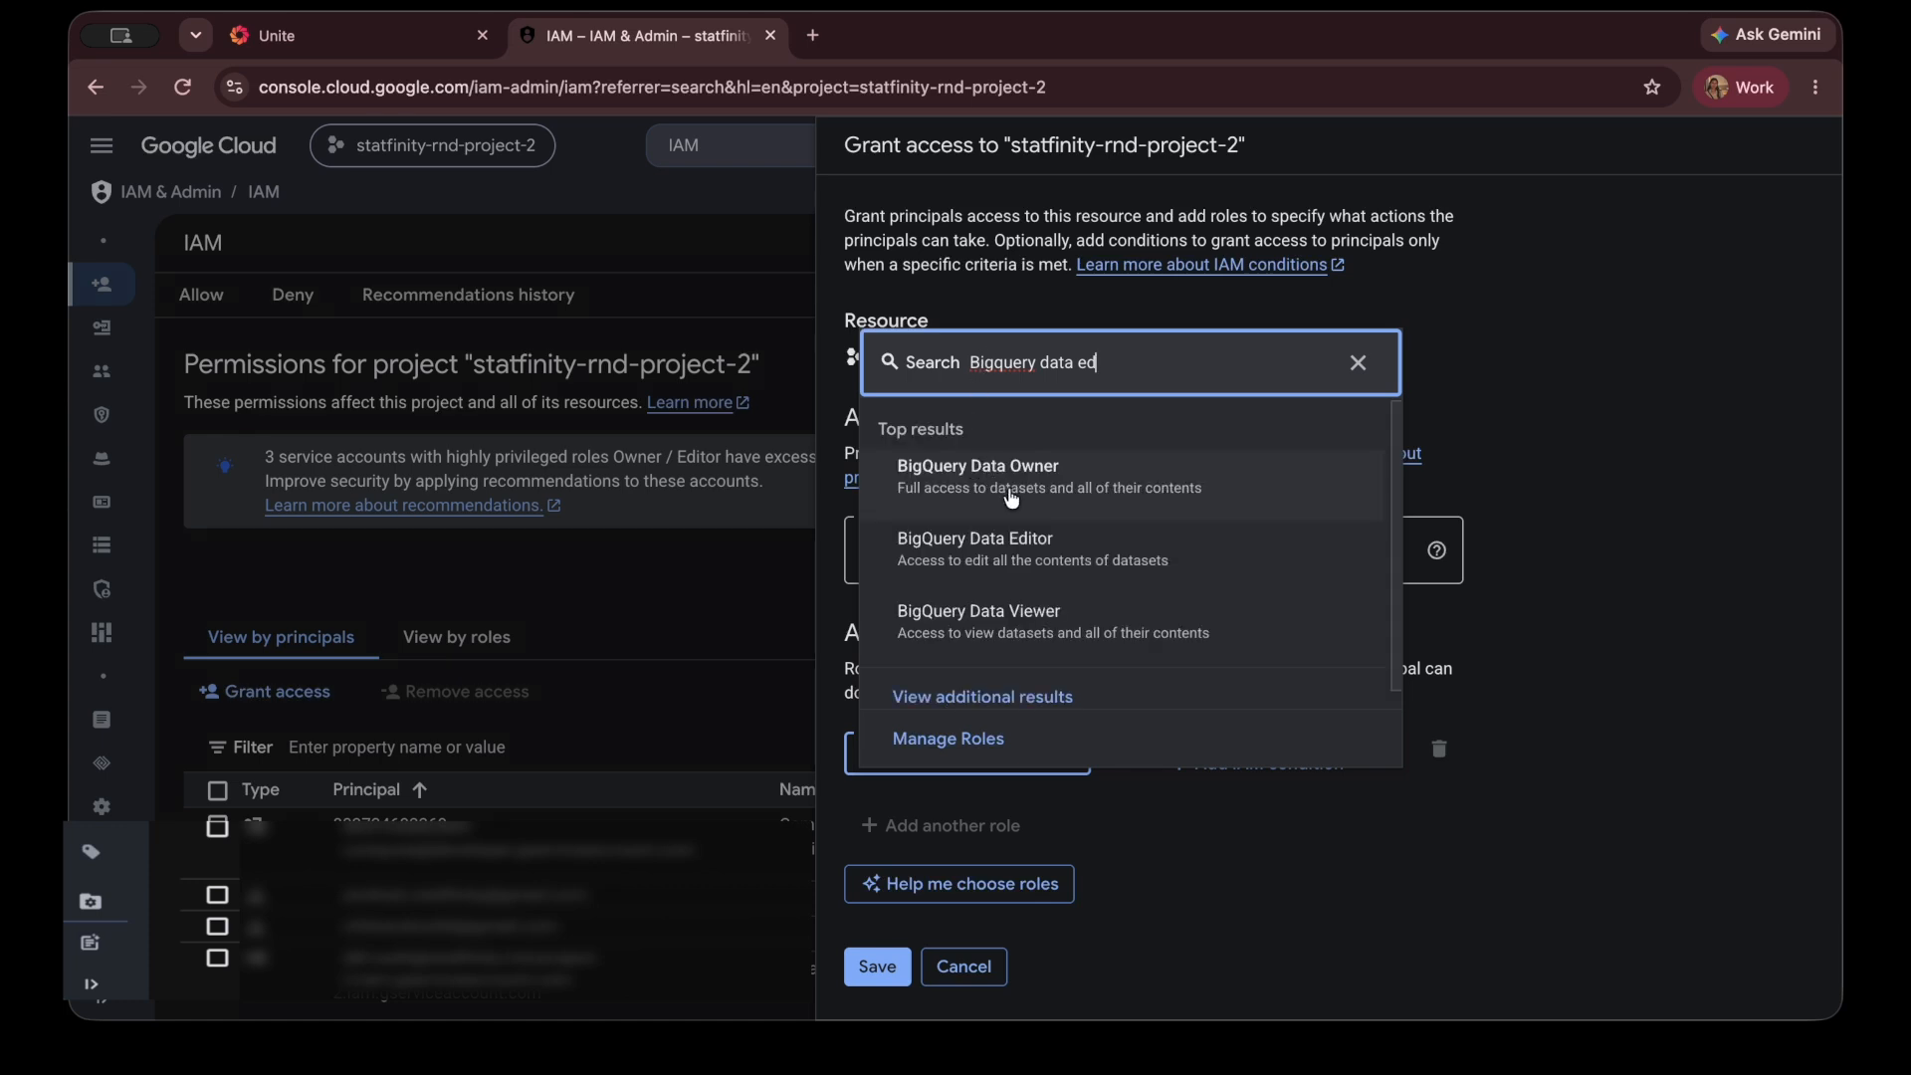
left_click(1032, 549)
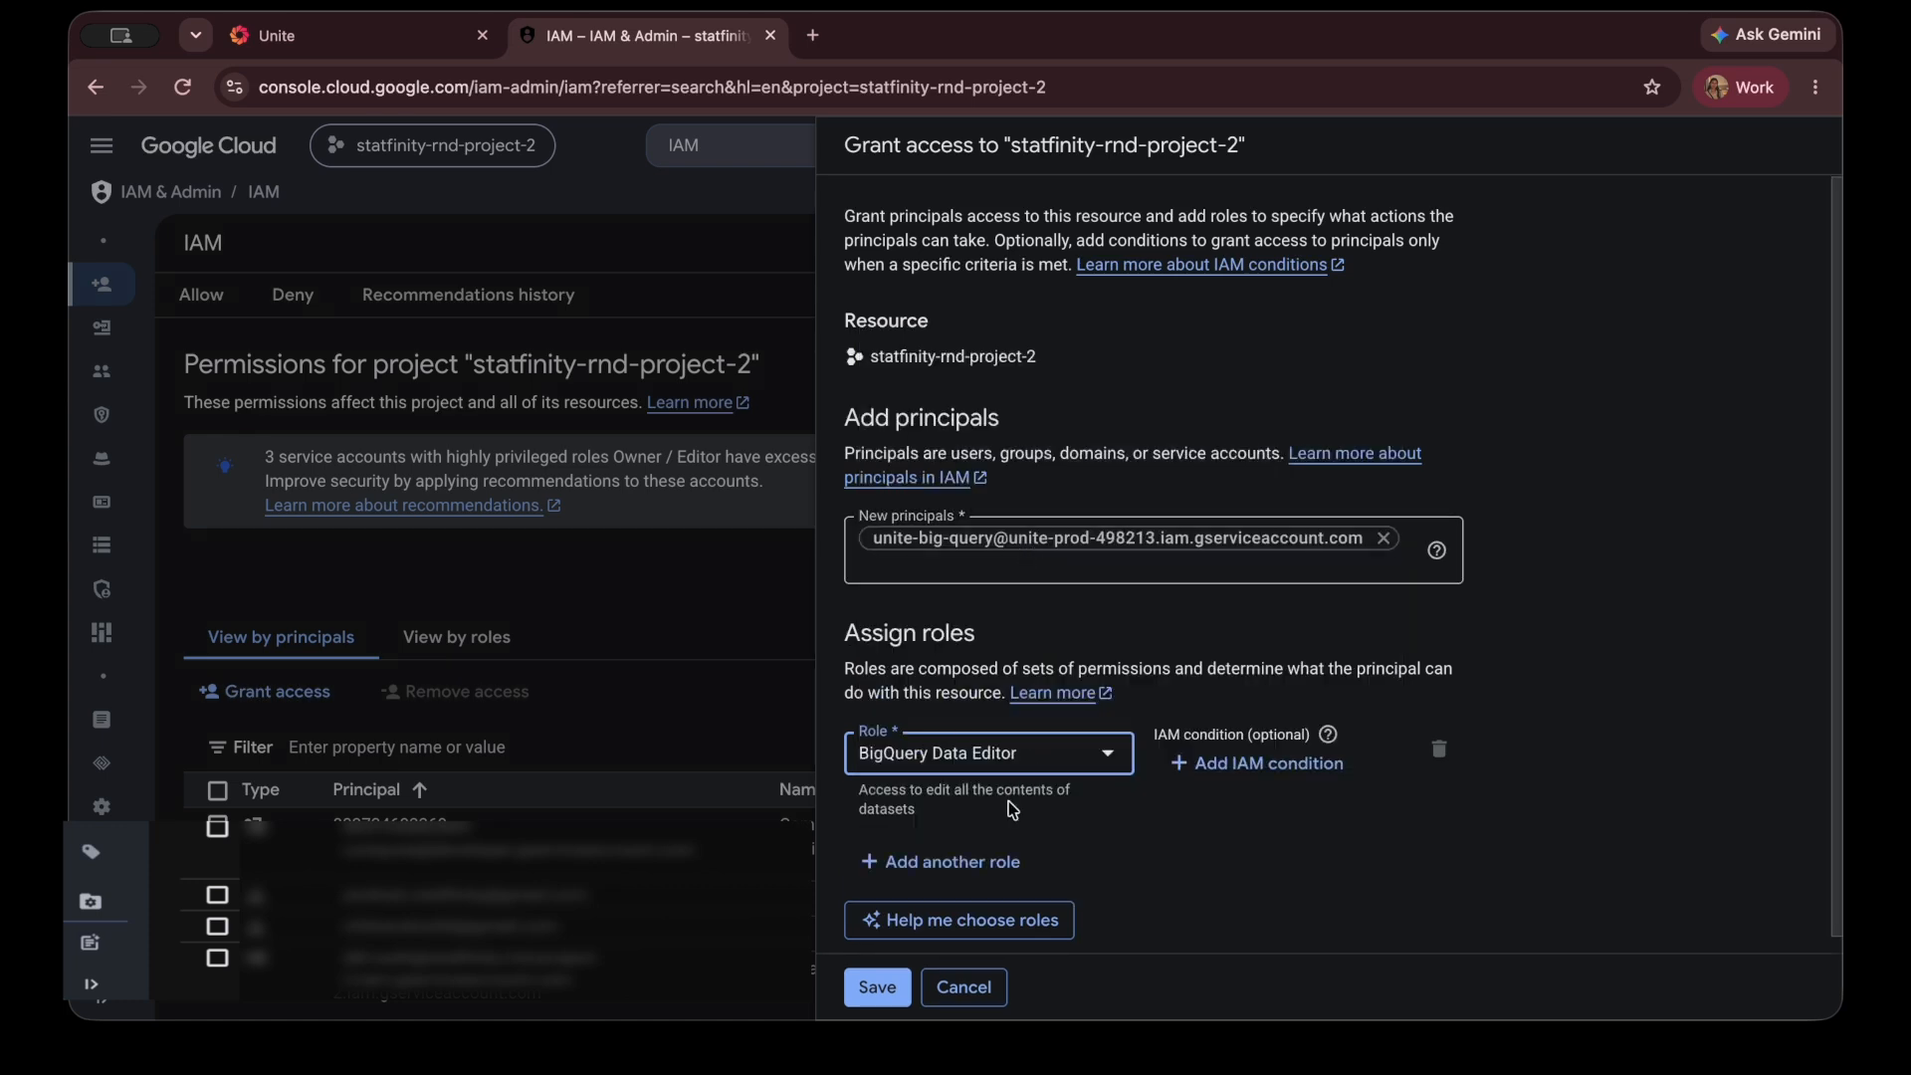
- Add BigQuery User as a second role for the service account and save the access grant
scroll(993, 810, "down", 1)
left_click(971, 845)
left_click(961, 854)
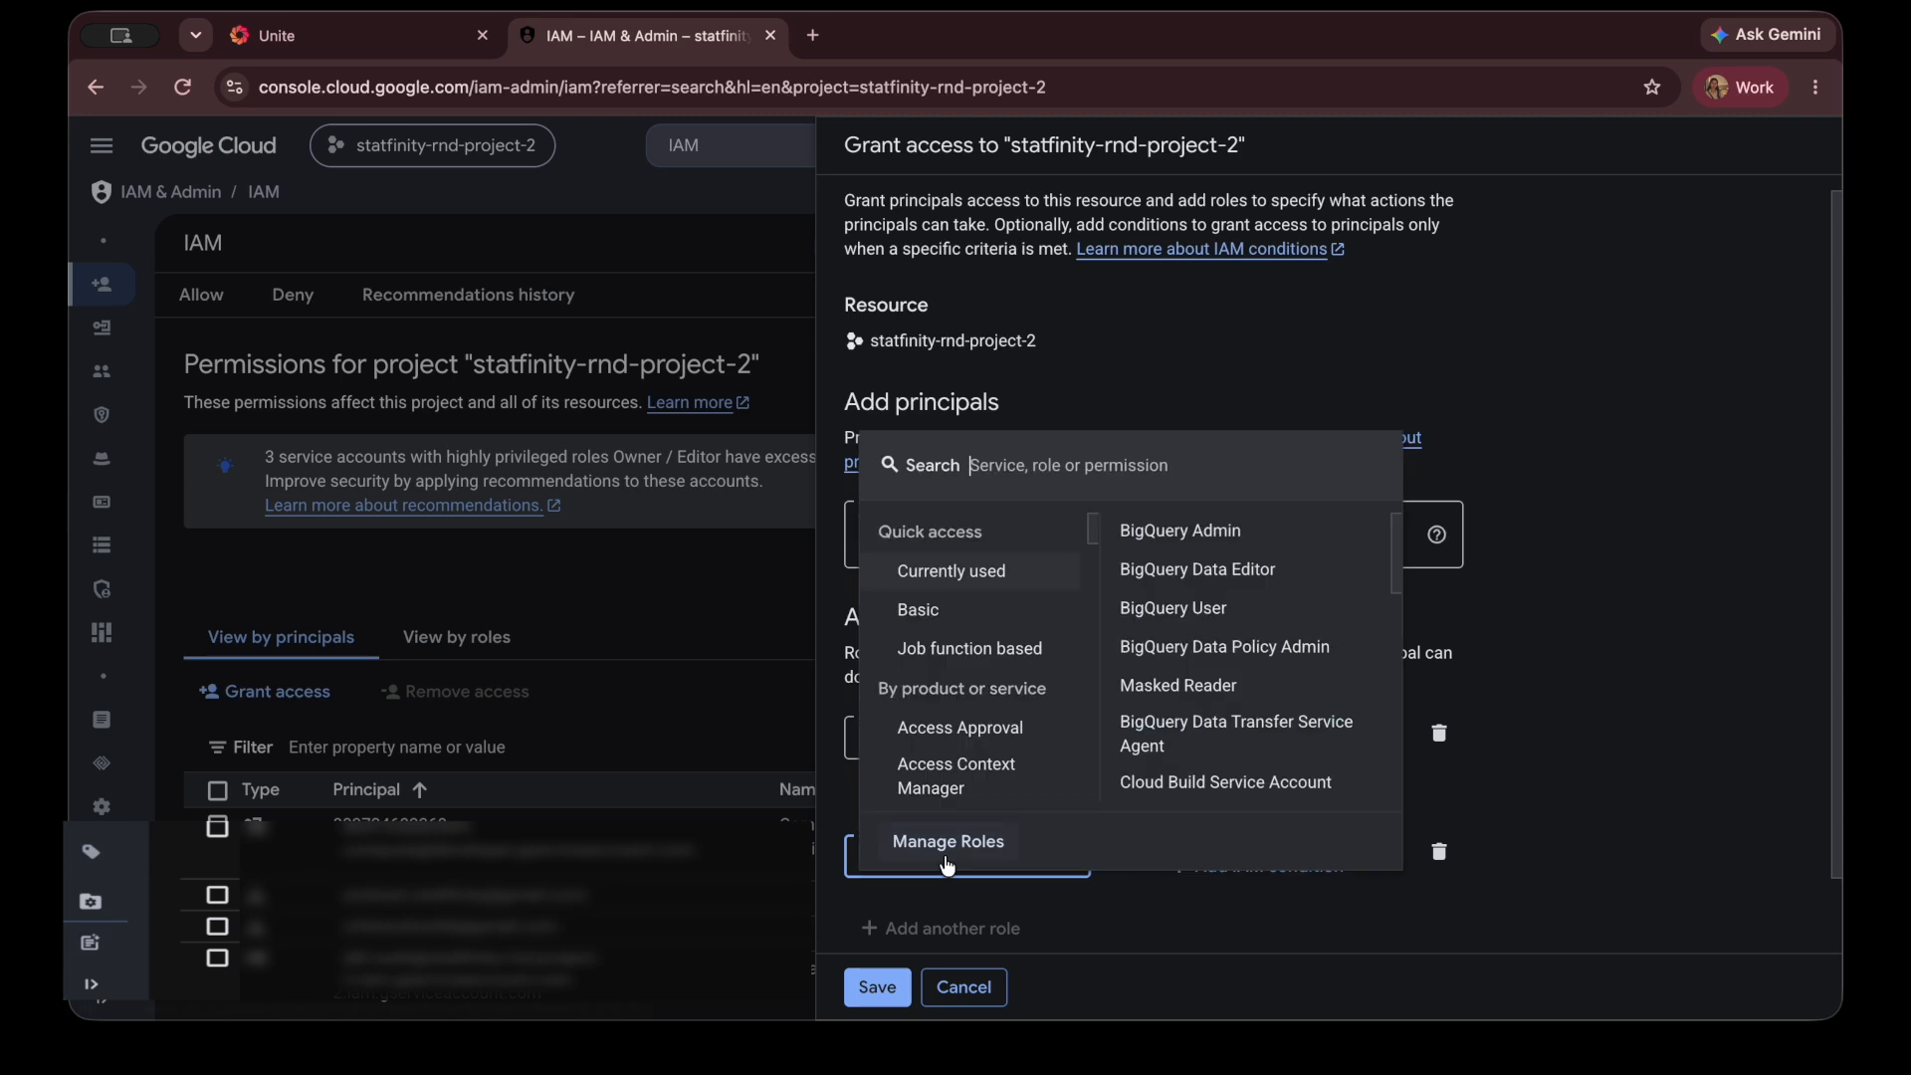
type("Bigq")
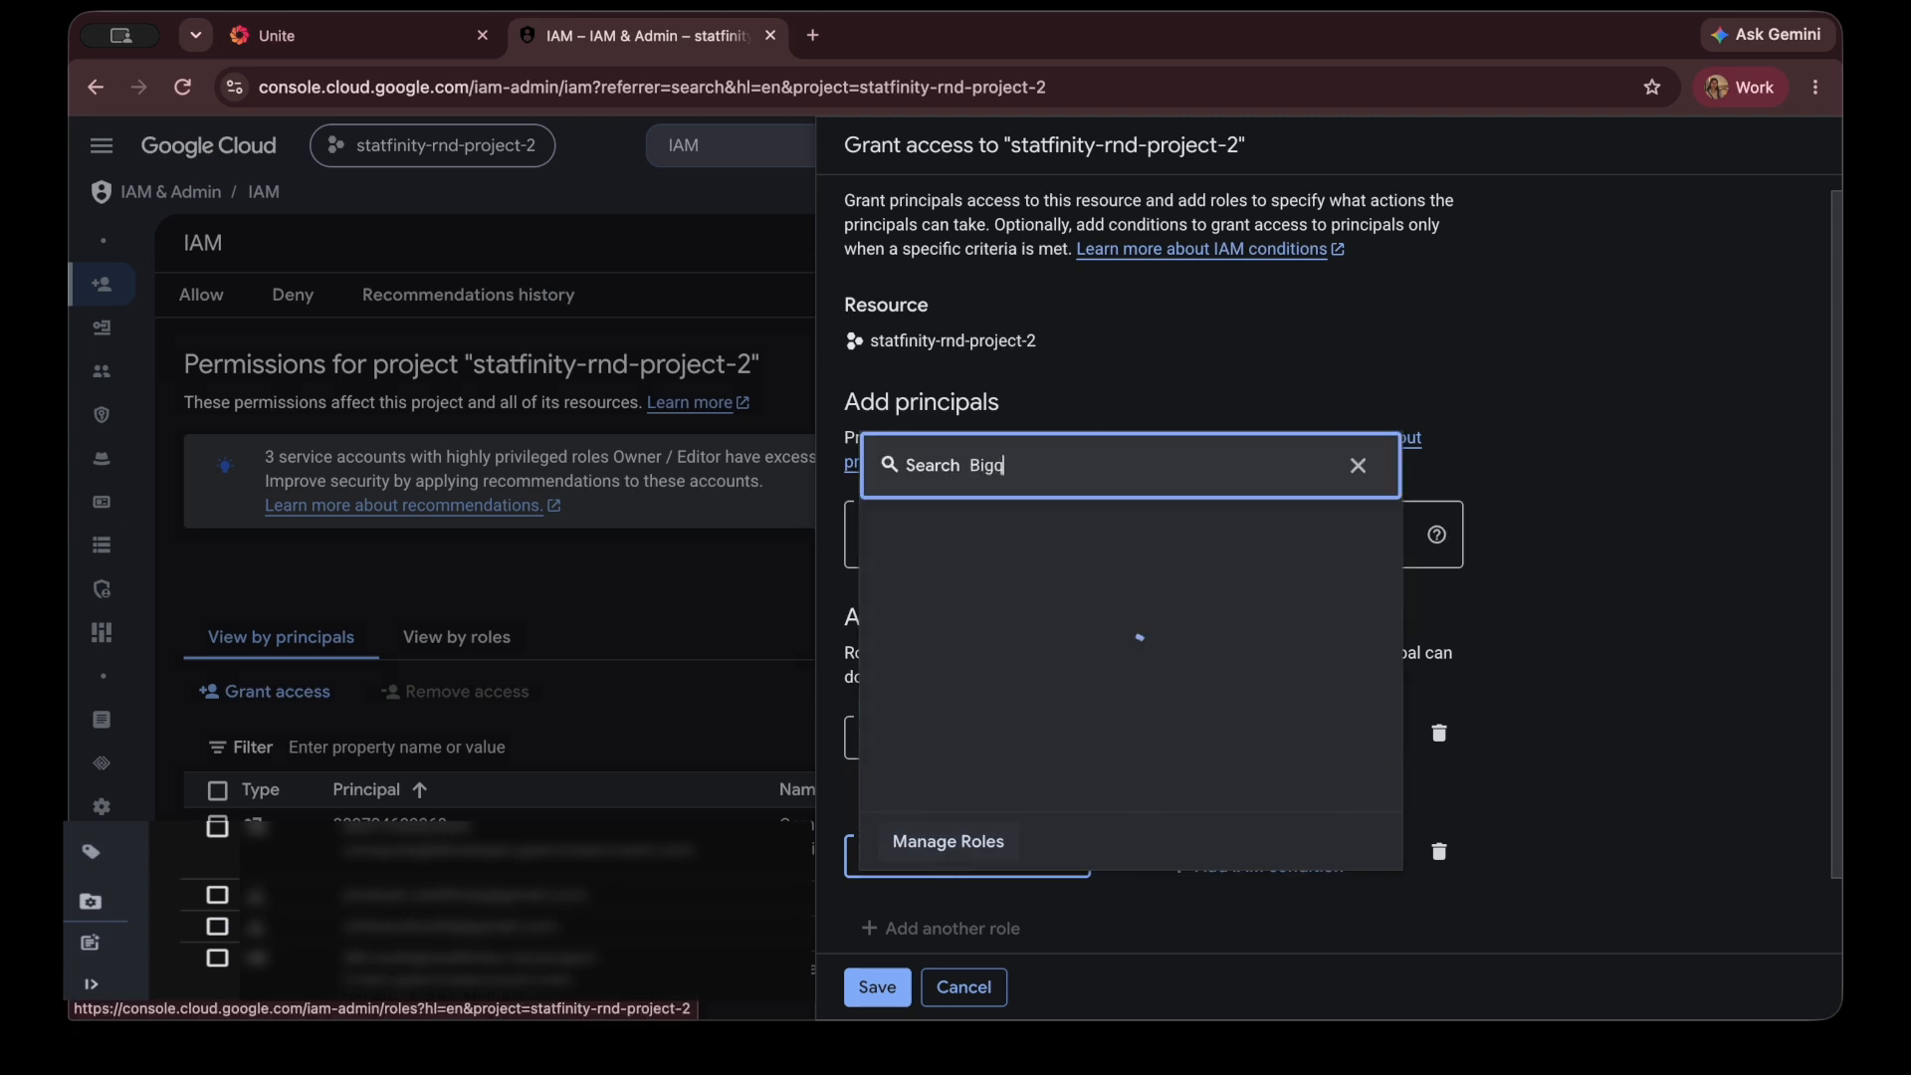
type("uery us")
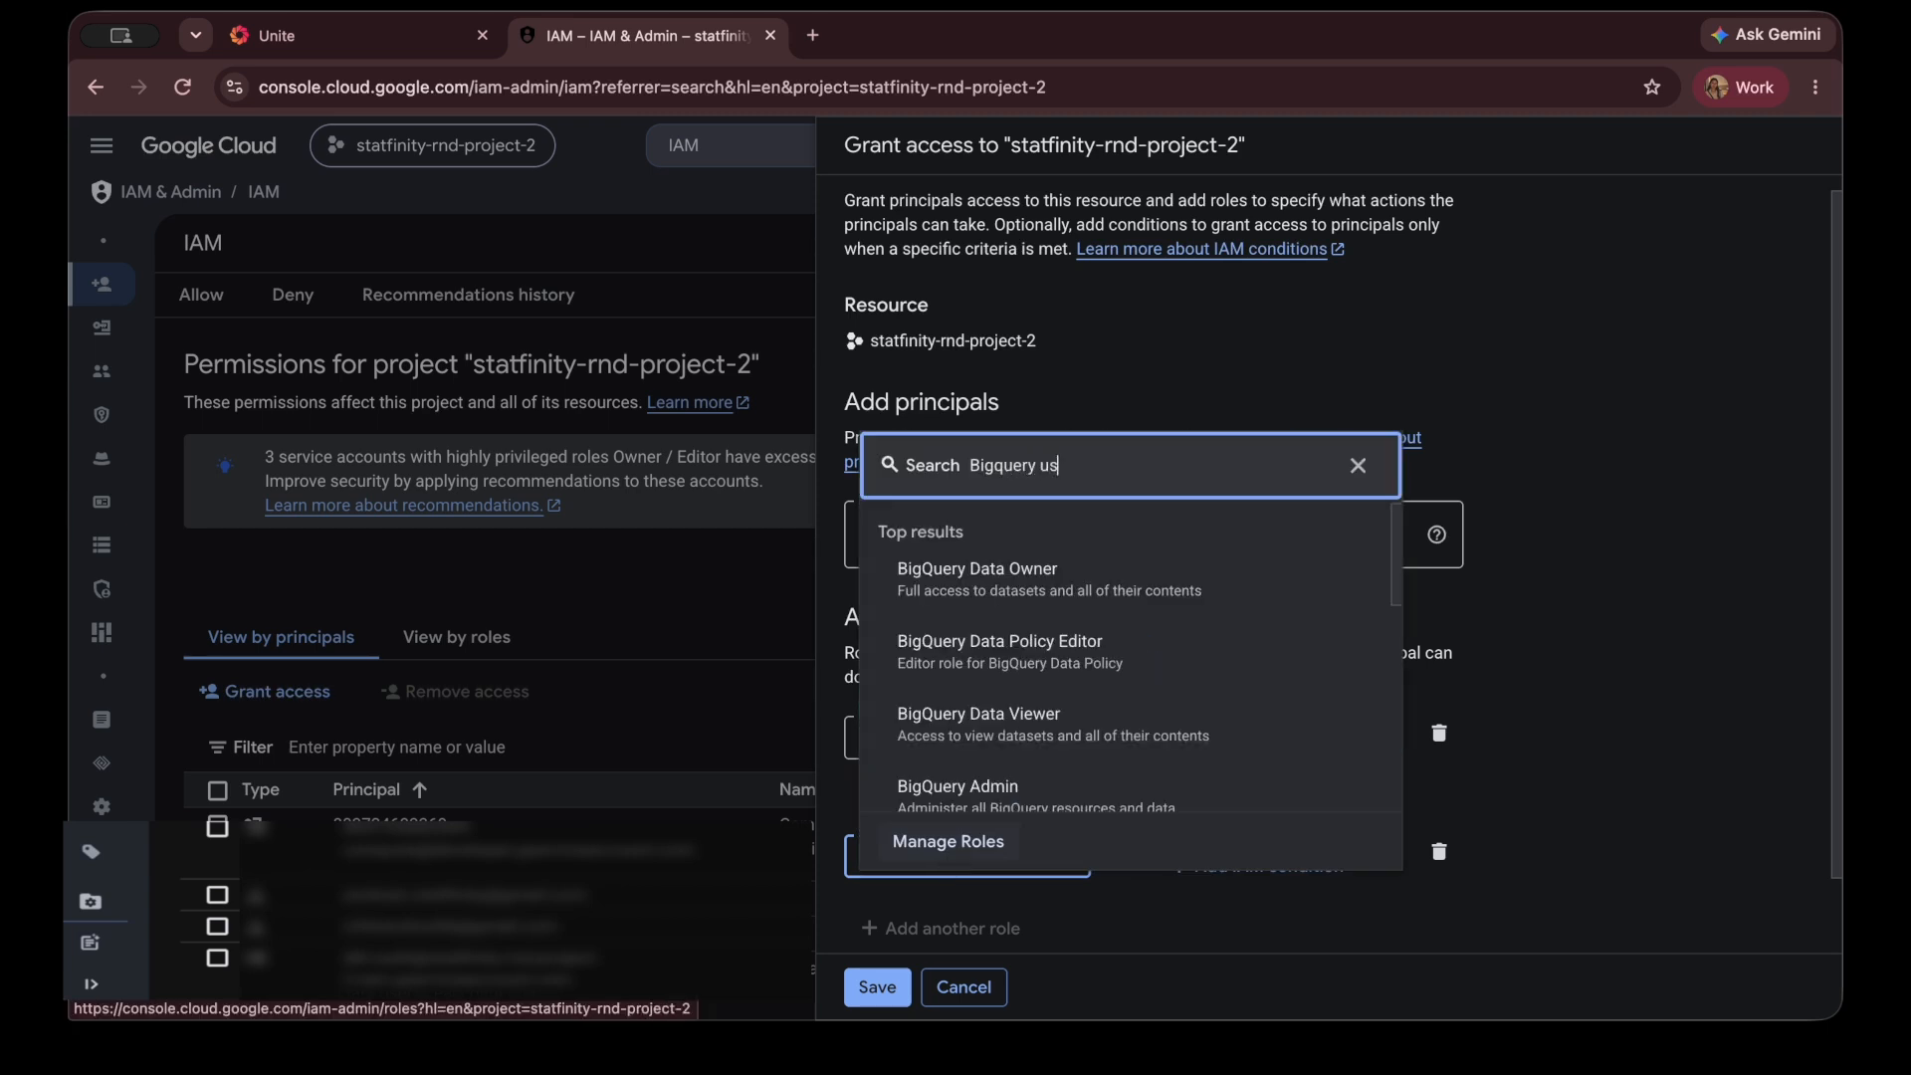
scroll(1032, 686, "down", 3)
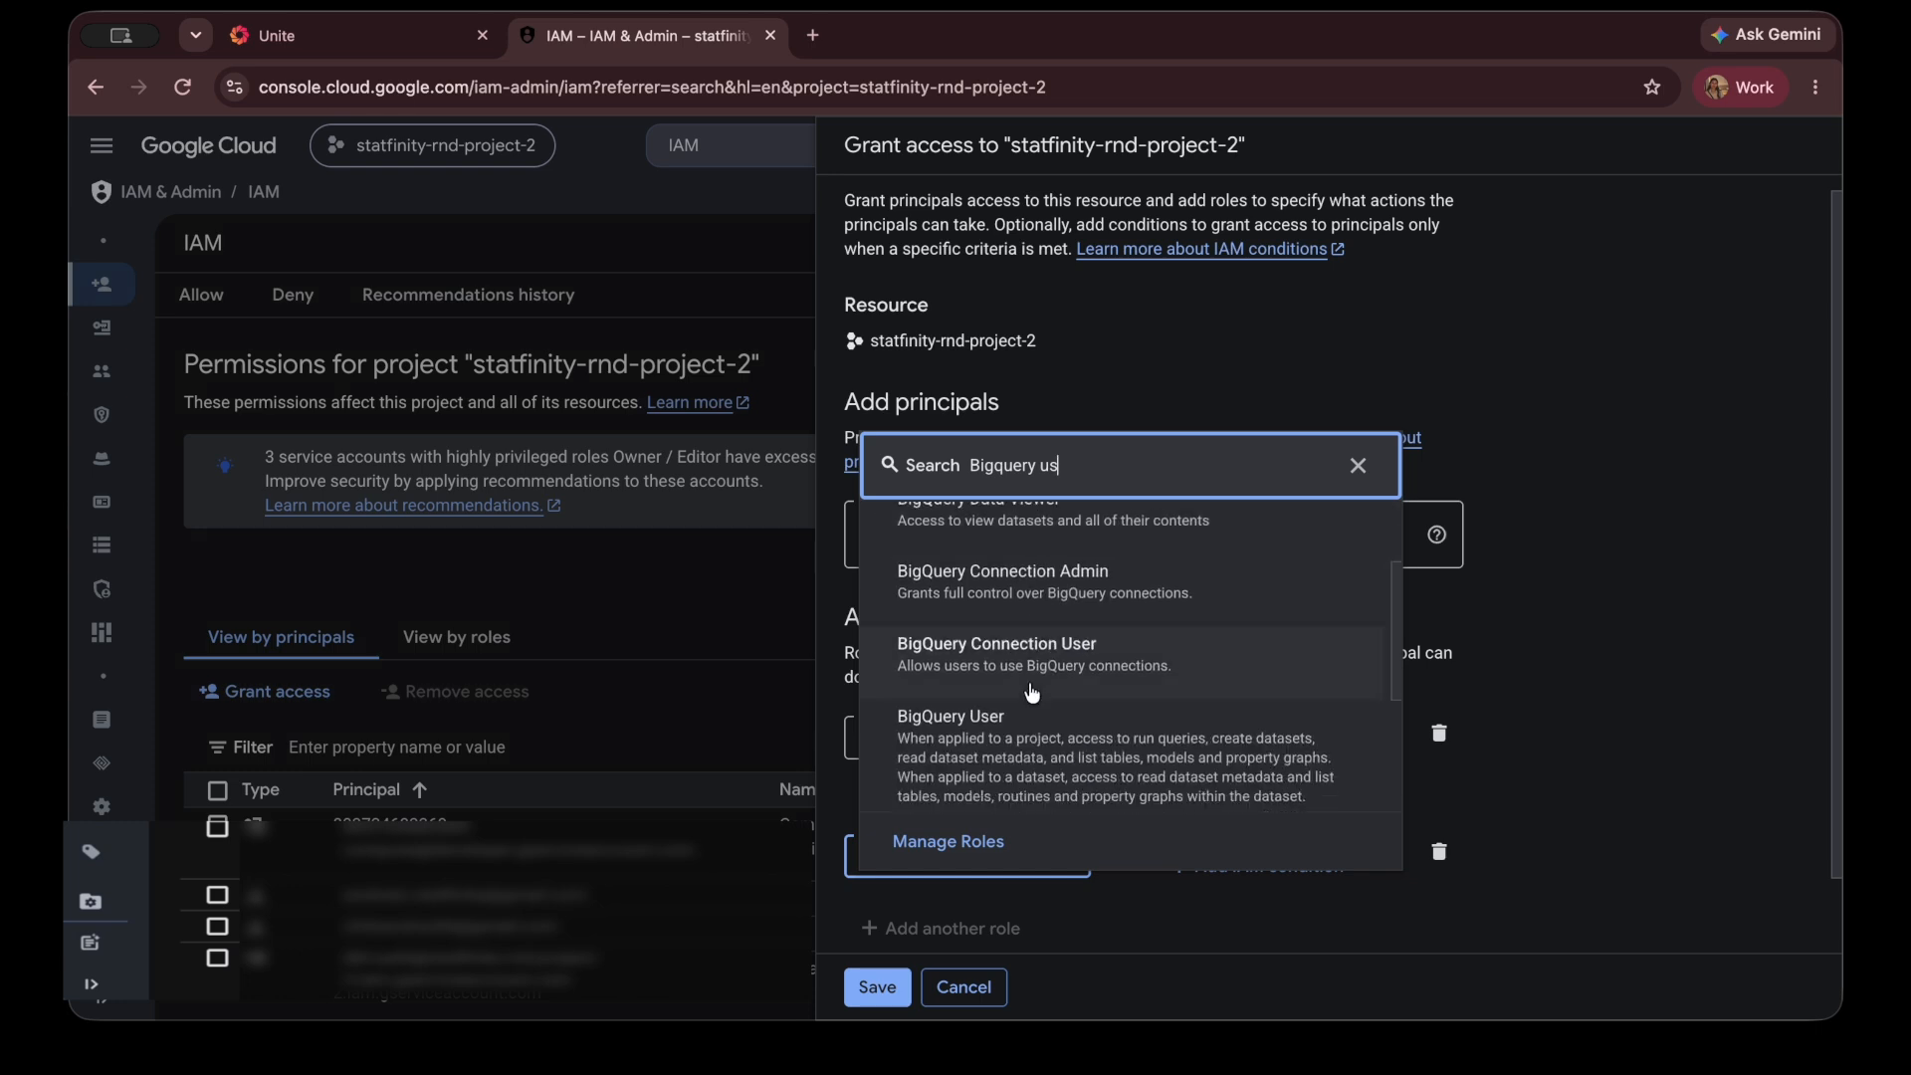
left_click(1032, 691)
scroll(1115, 886, "down", 3)
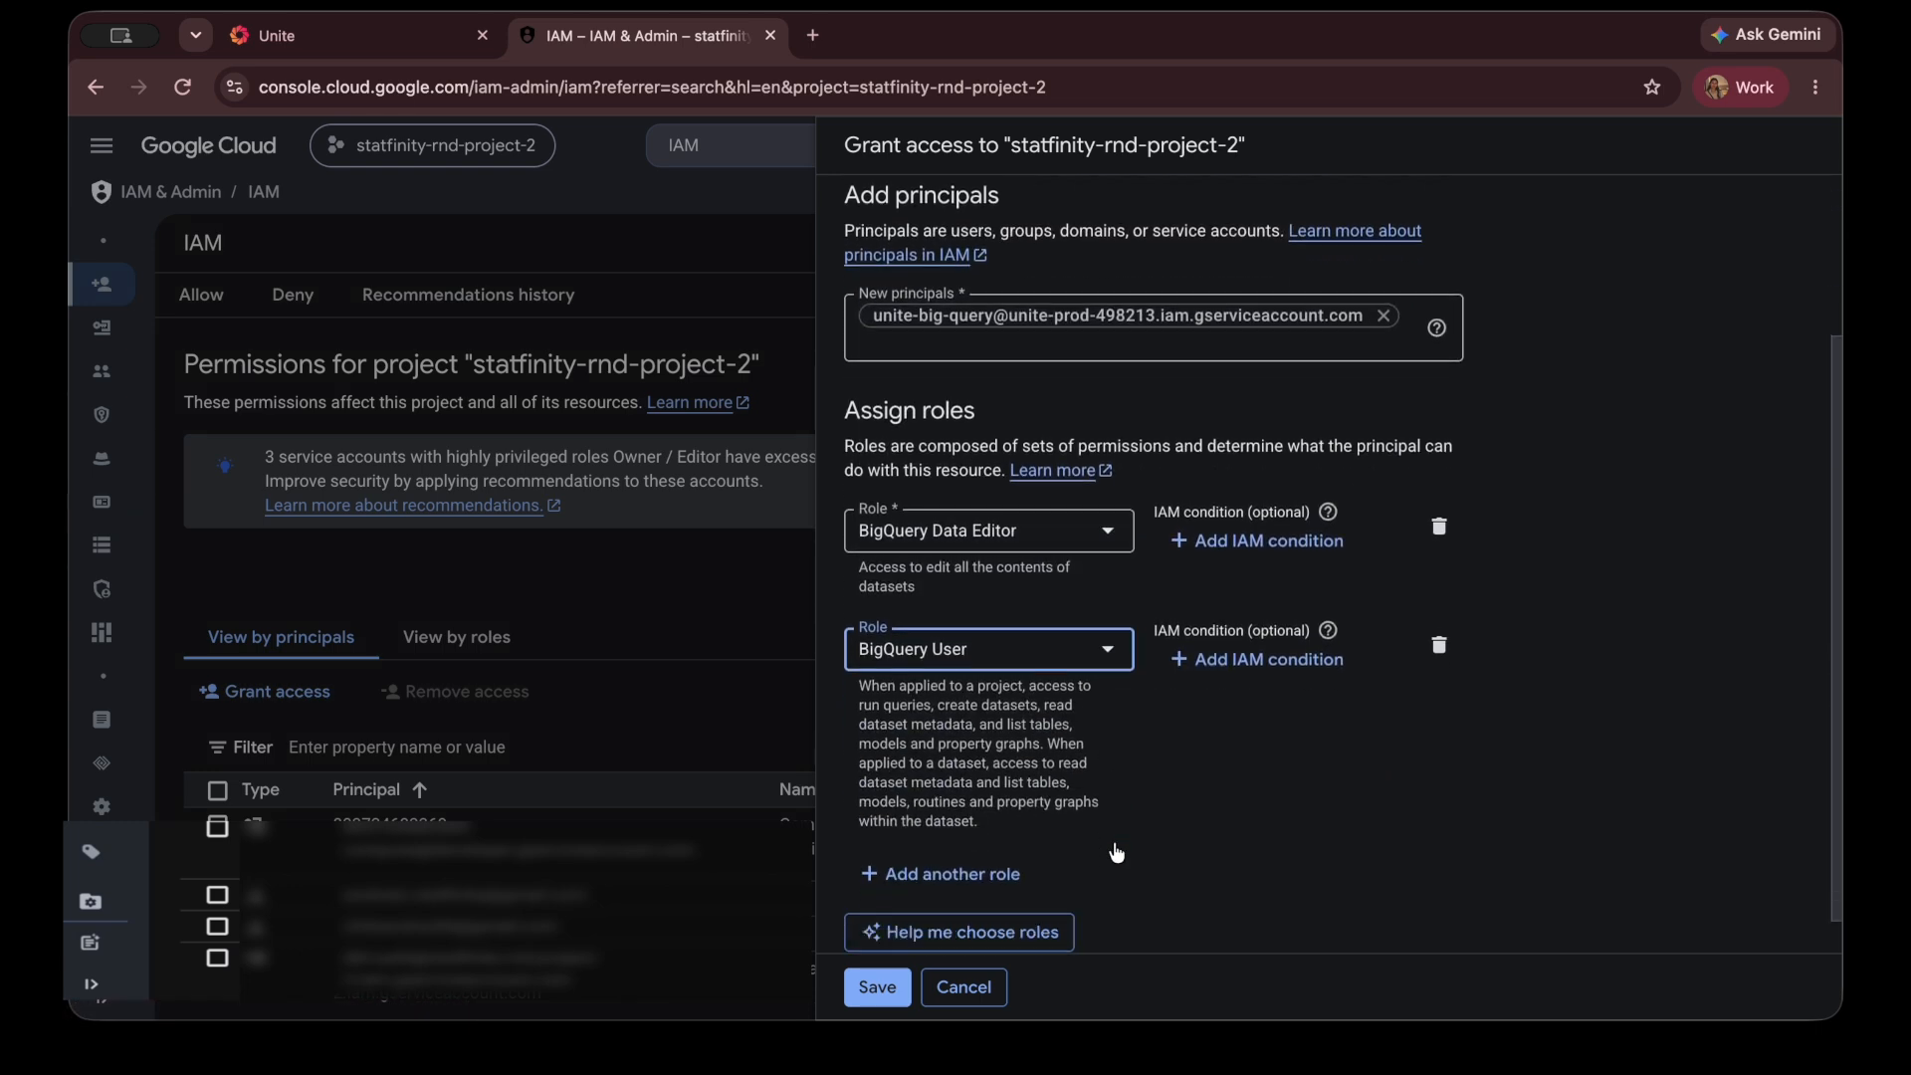
left_click(895, 986)
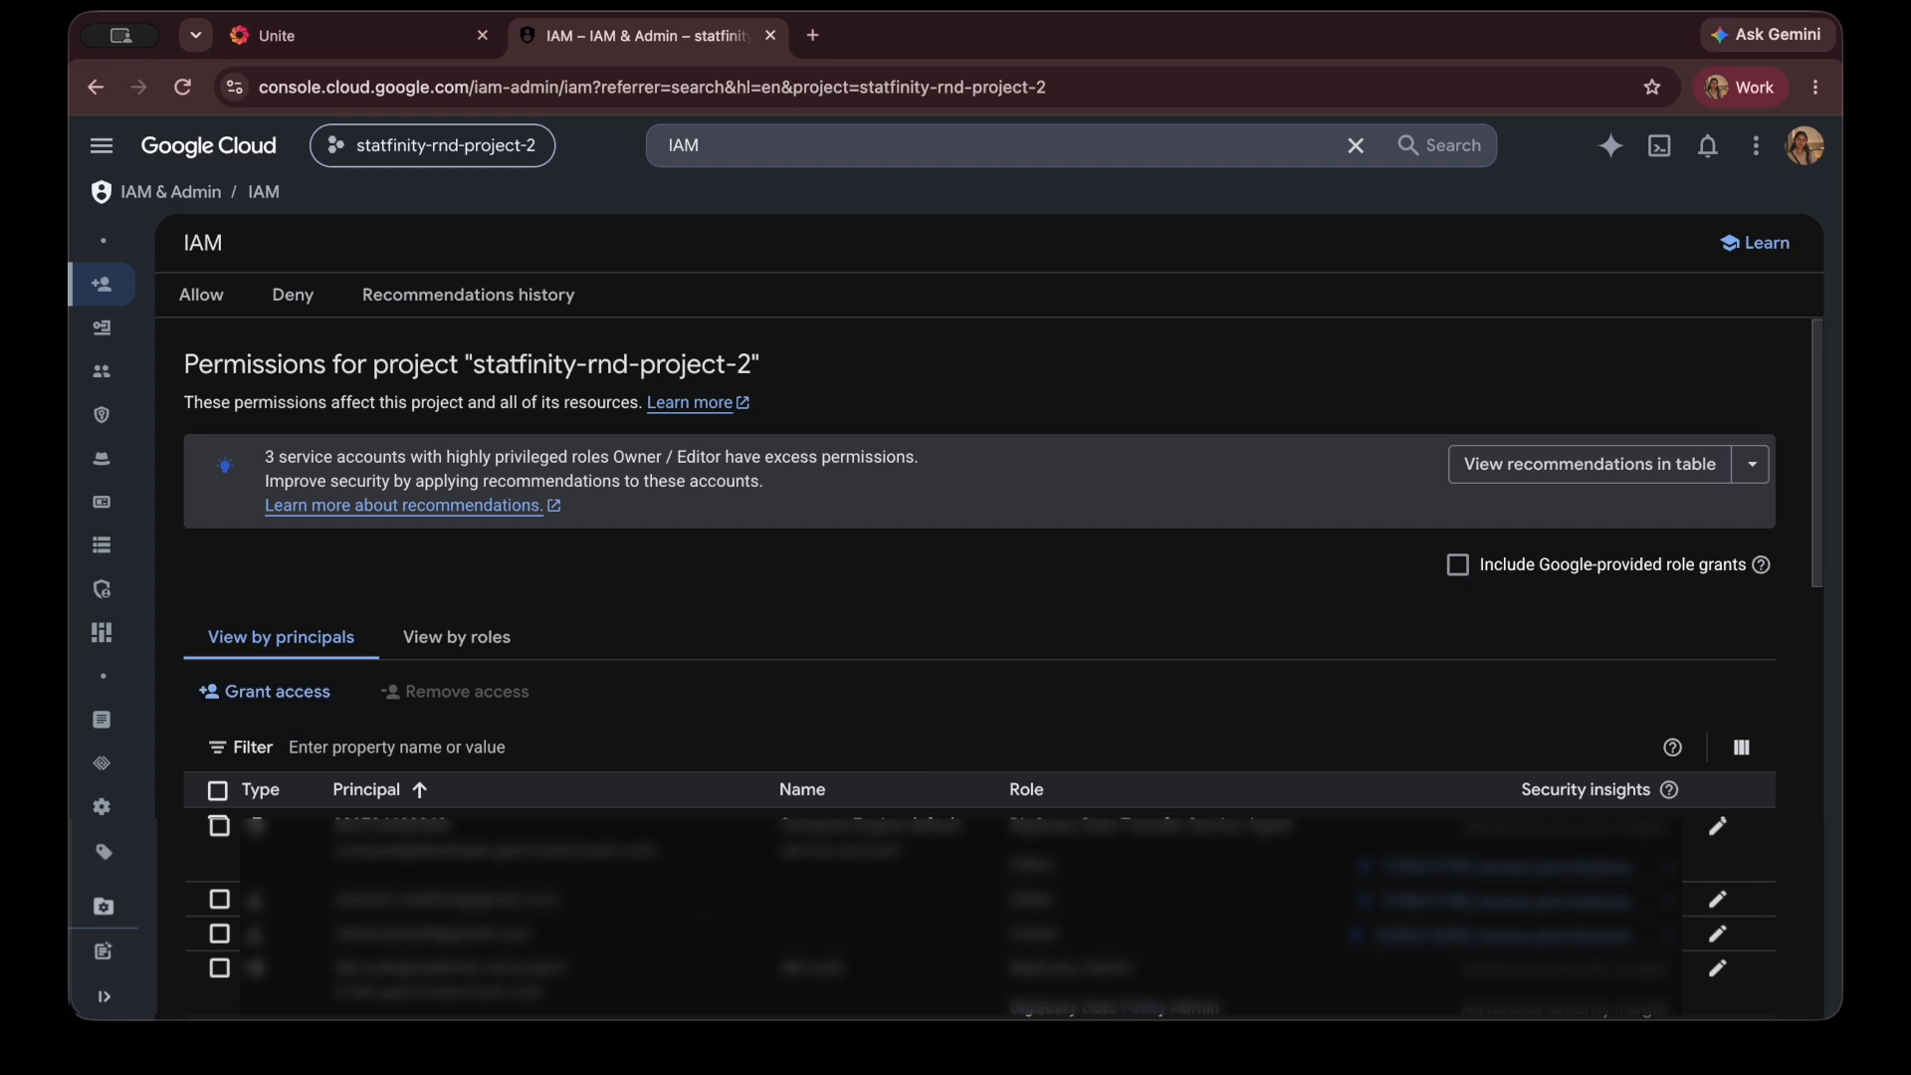
- Back in Unite, keep US as both the Dataset Location and Data Processing Location, and test and save the BigQuery destination
left_click(371, 50)
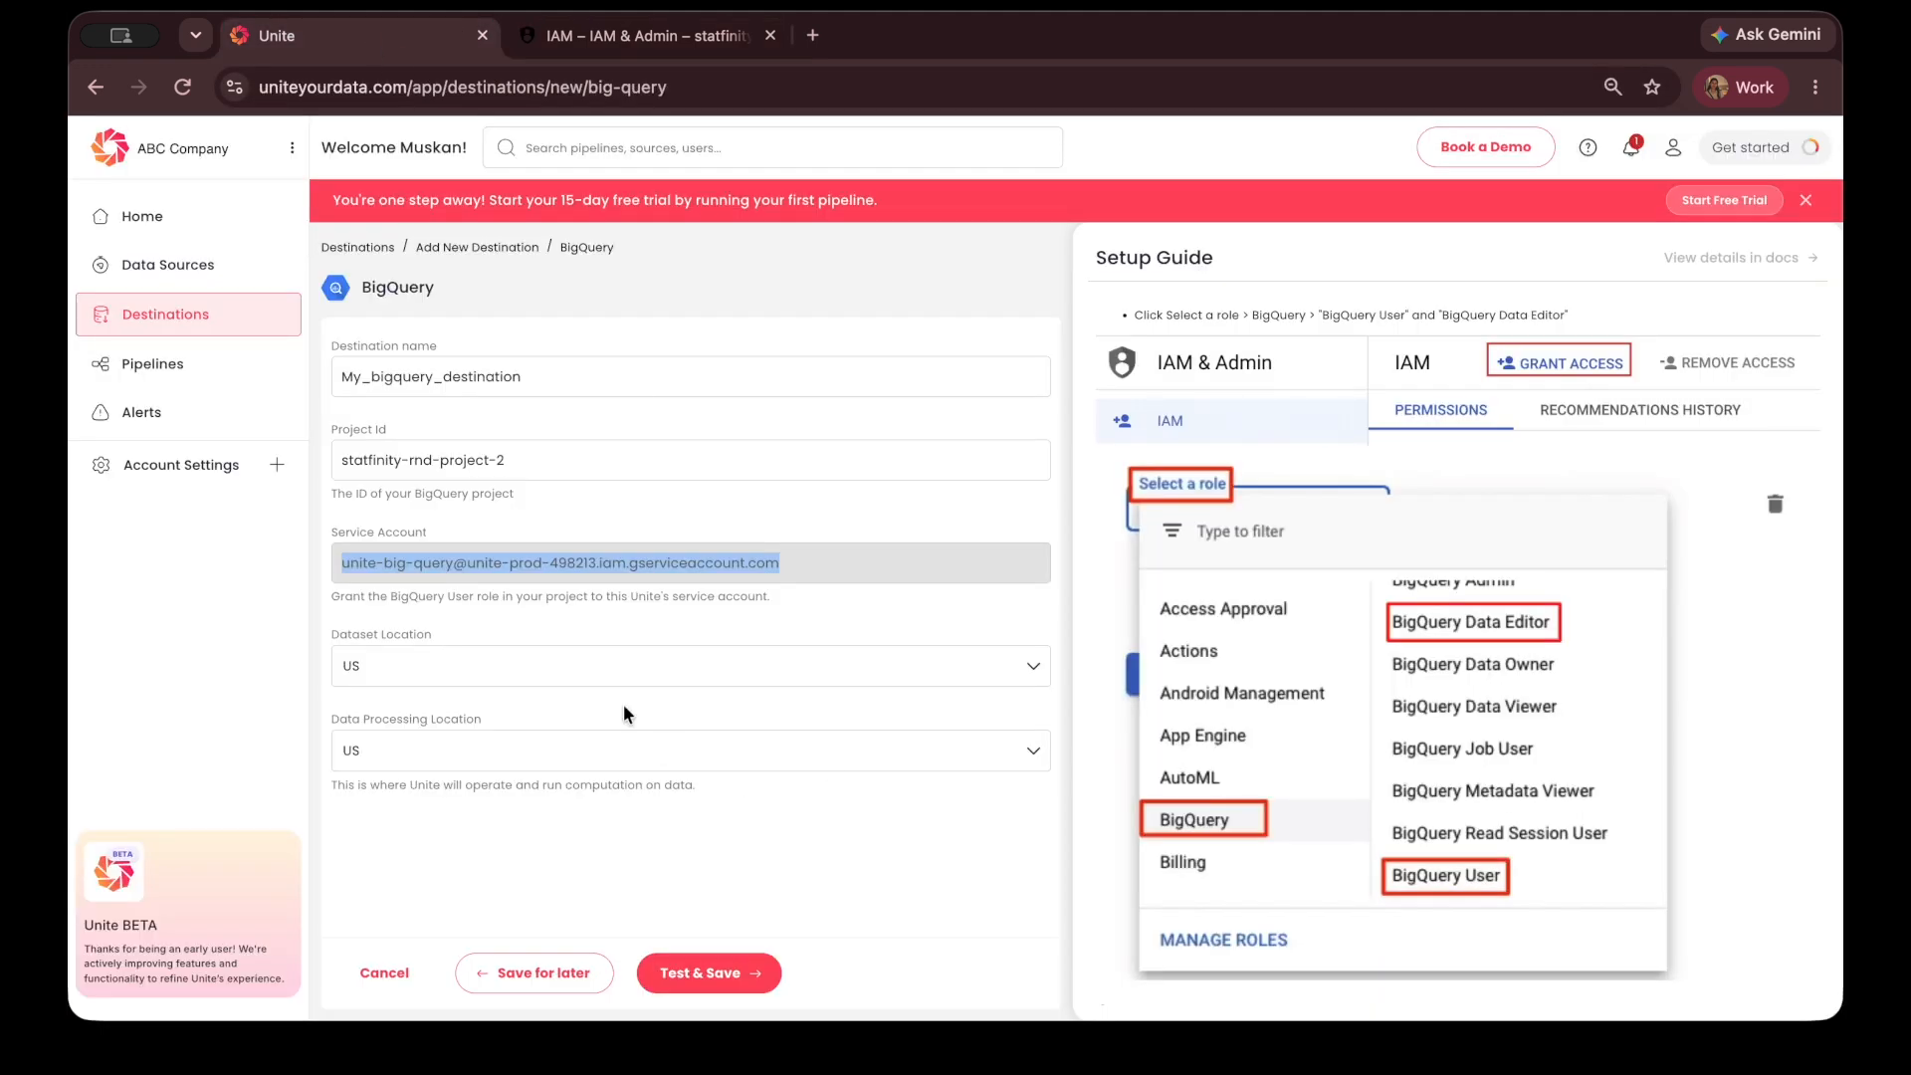
left_click(527, 668)
left_click(426, 893)
left_click(517, 756)
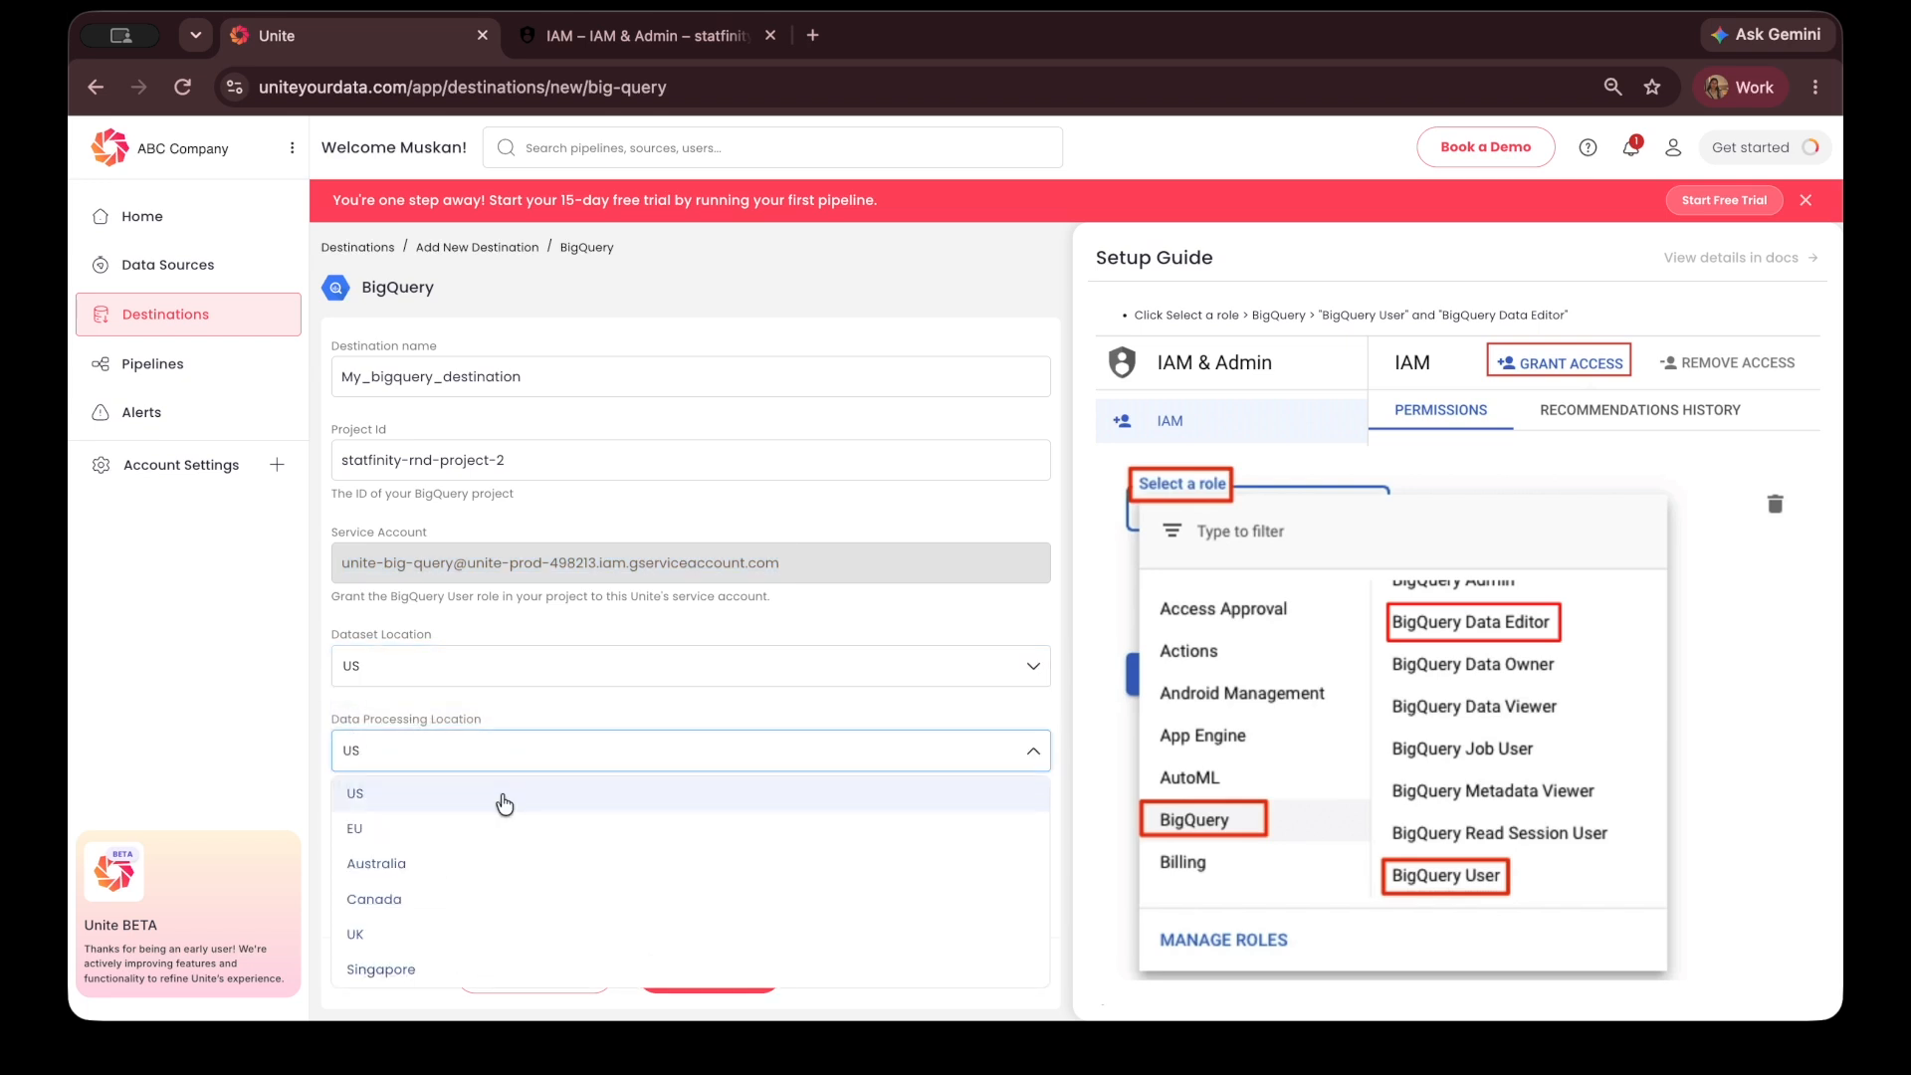
left_click(571, 724)
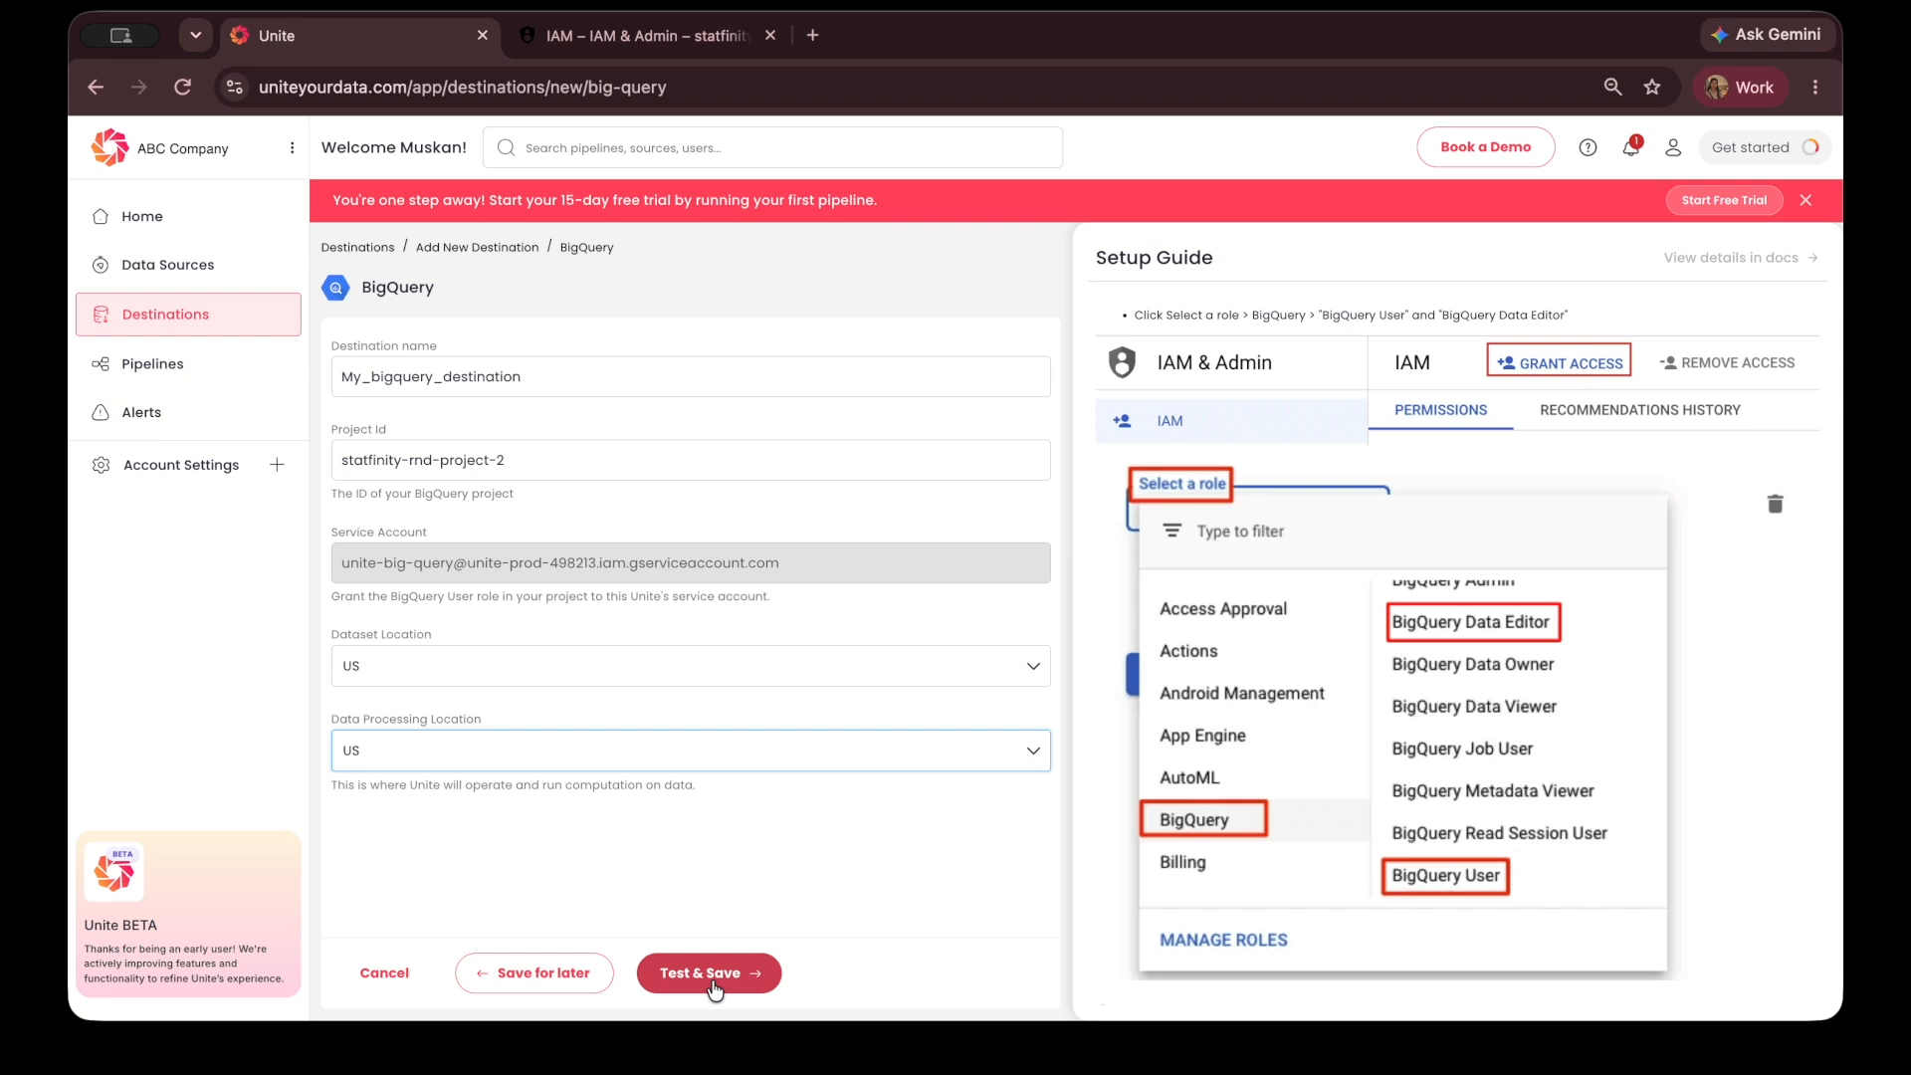
left_click(708, 973)
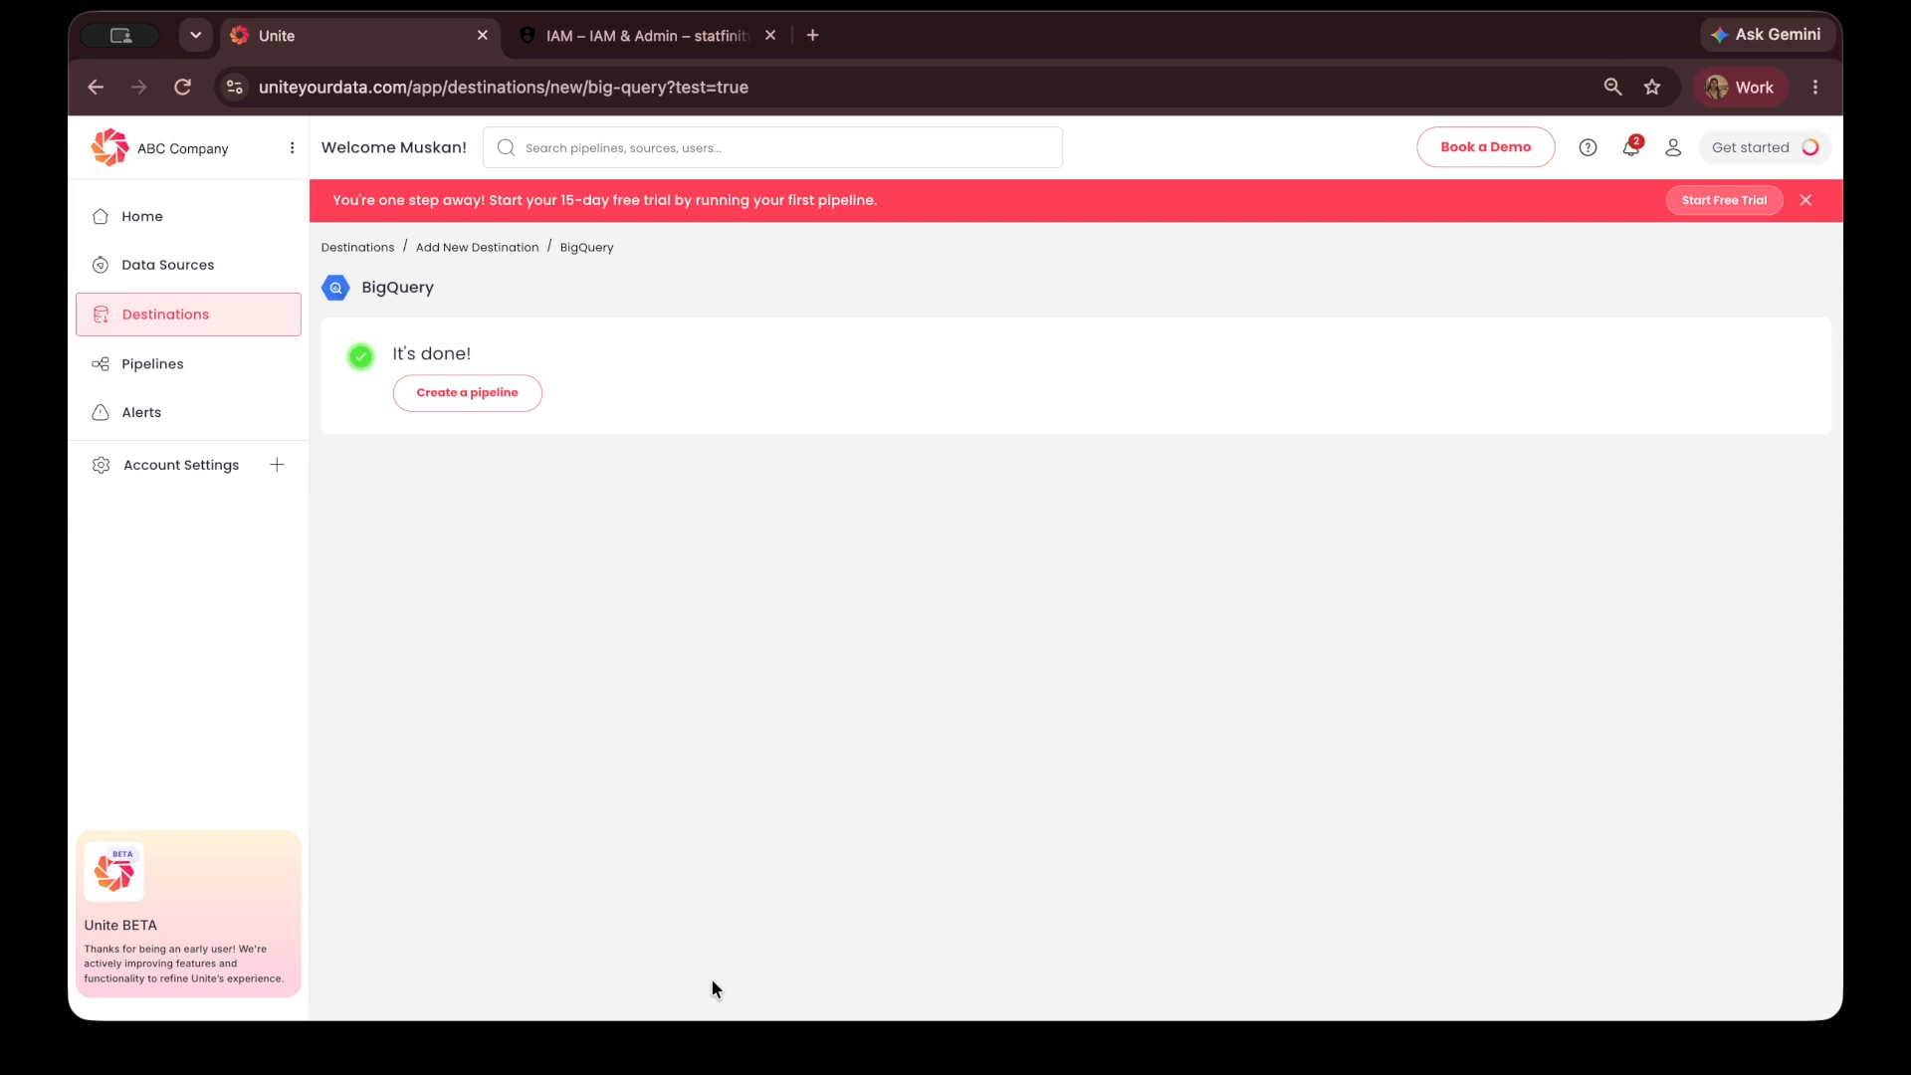
- Review the destinations list and the progress in the Unite setup tour, and close the tour
left_click(243, 327)
left_click(1777, 159)
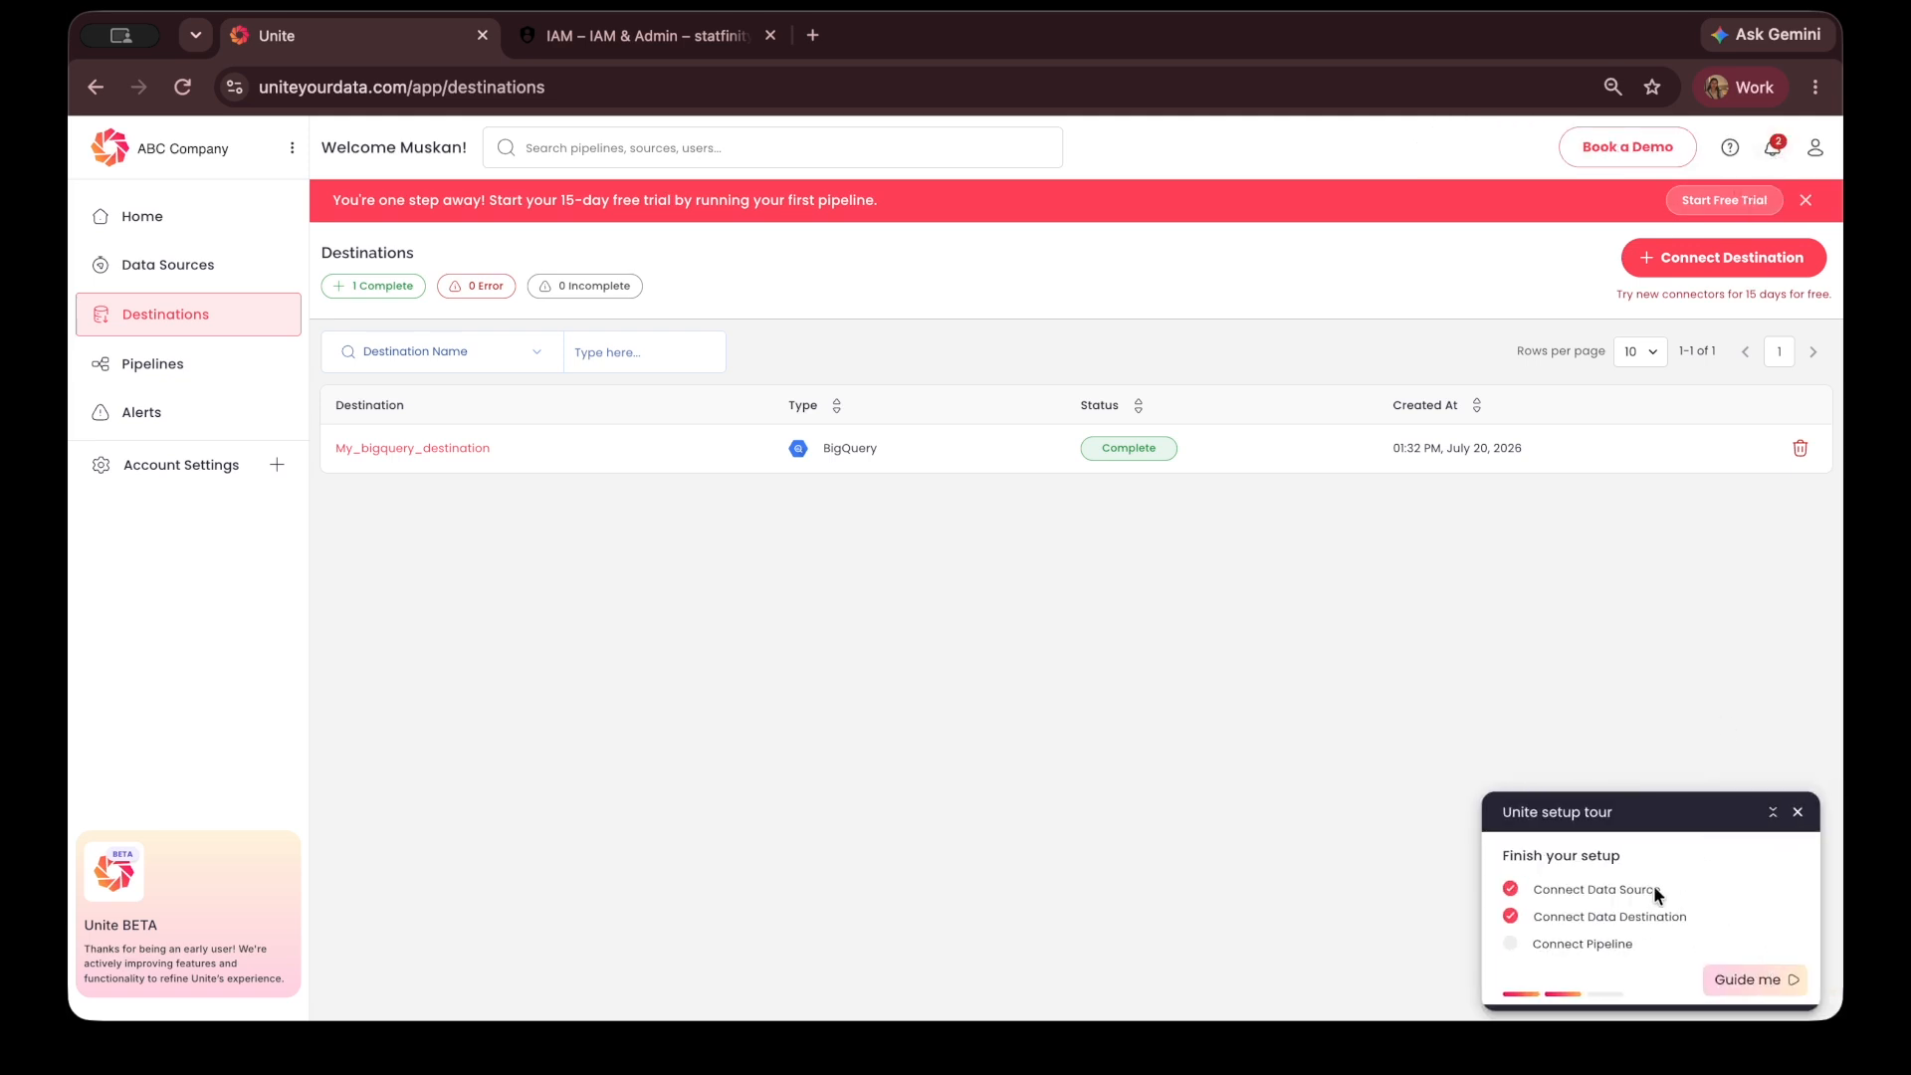
left_click(1797, 814)
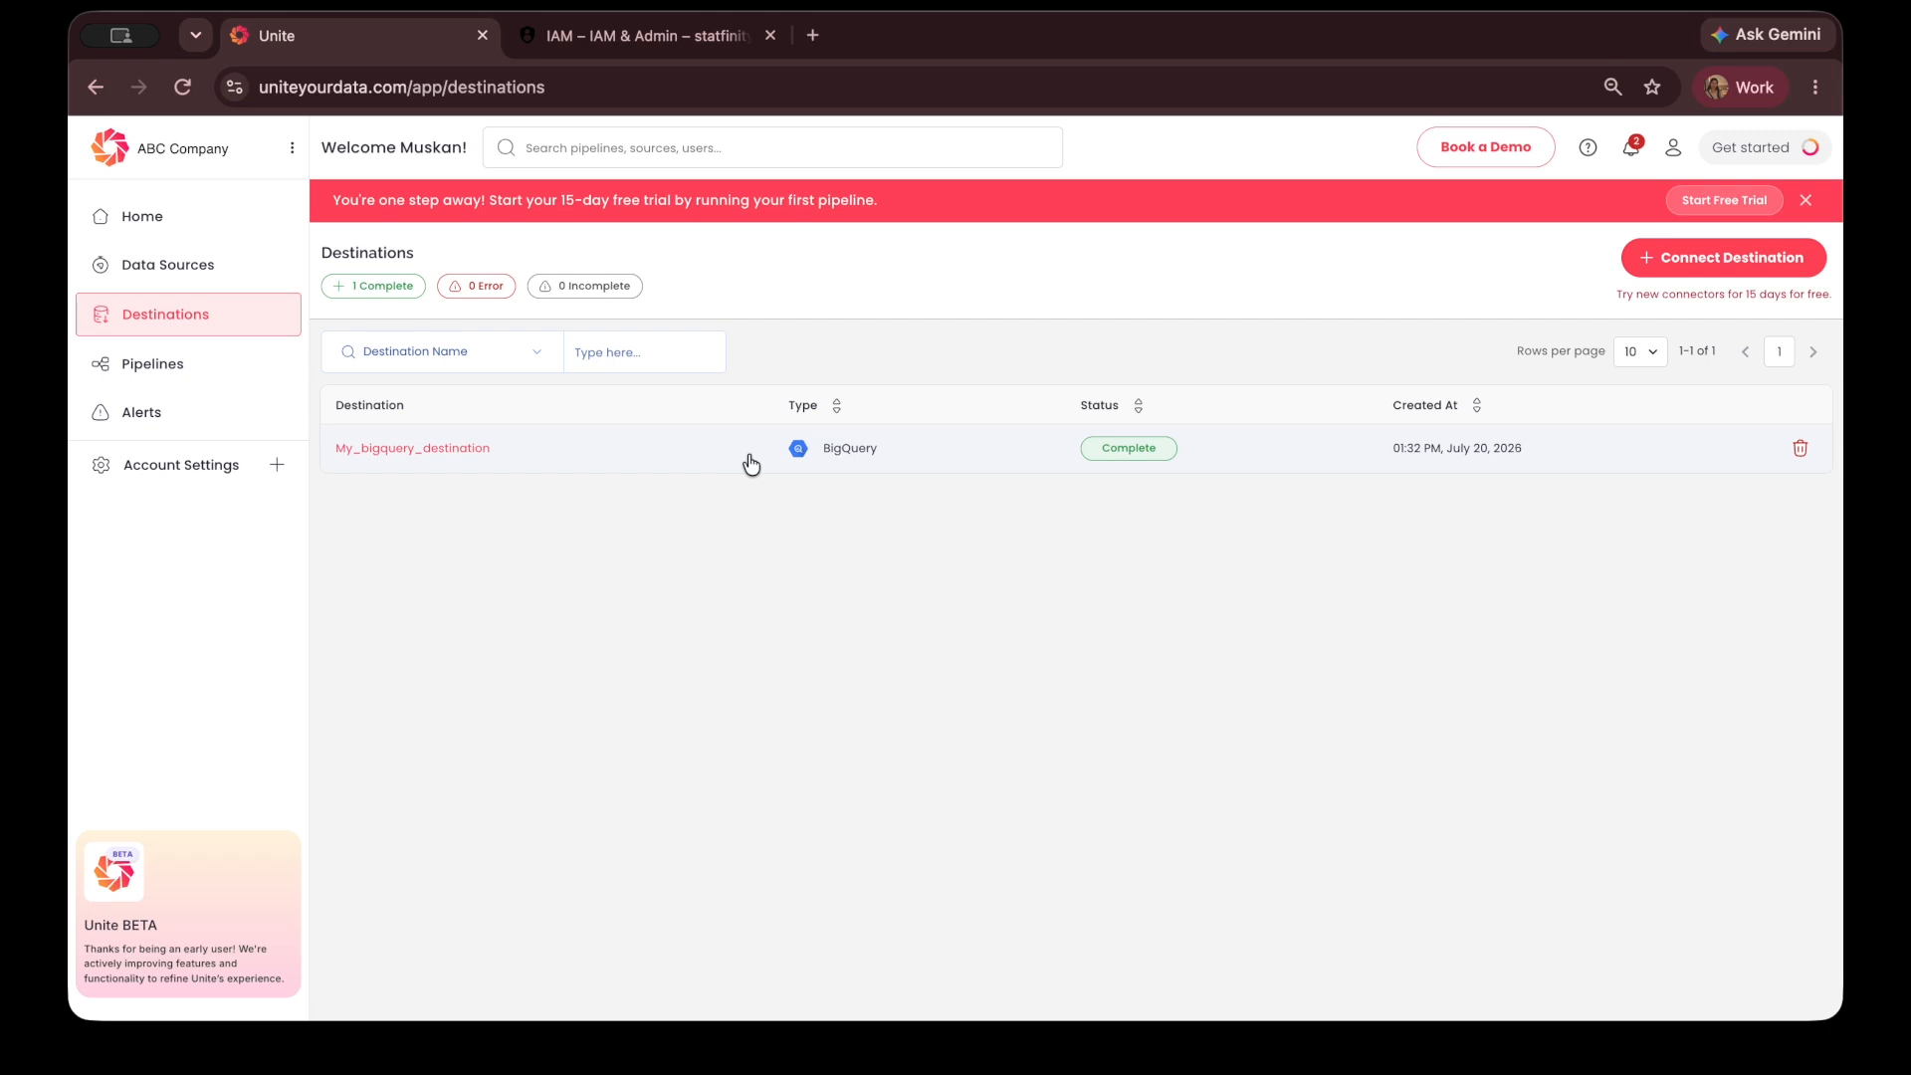
- Review the connection details of My_bigquery_destination, run its connection test, and return to the destinations list
left_click(1322, 467)
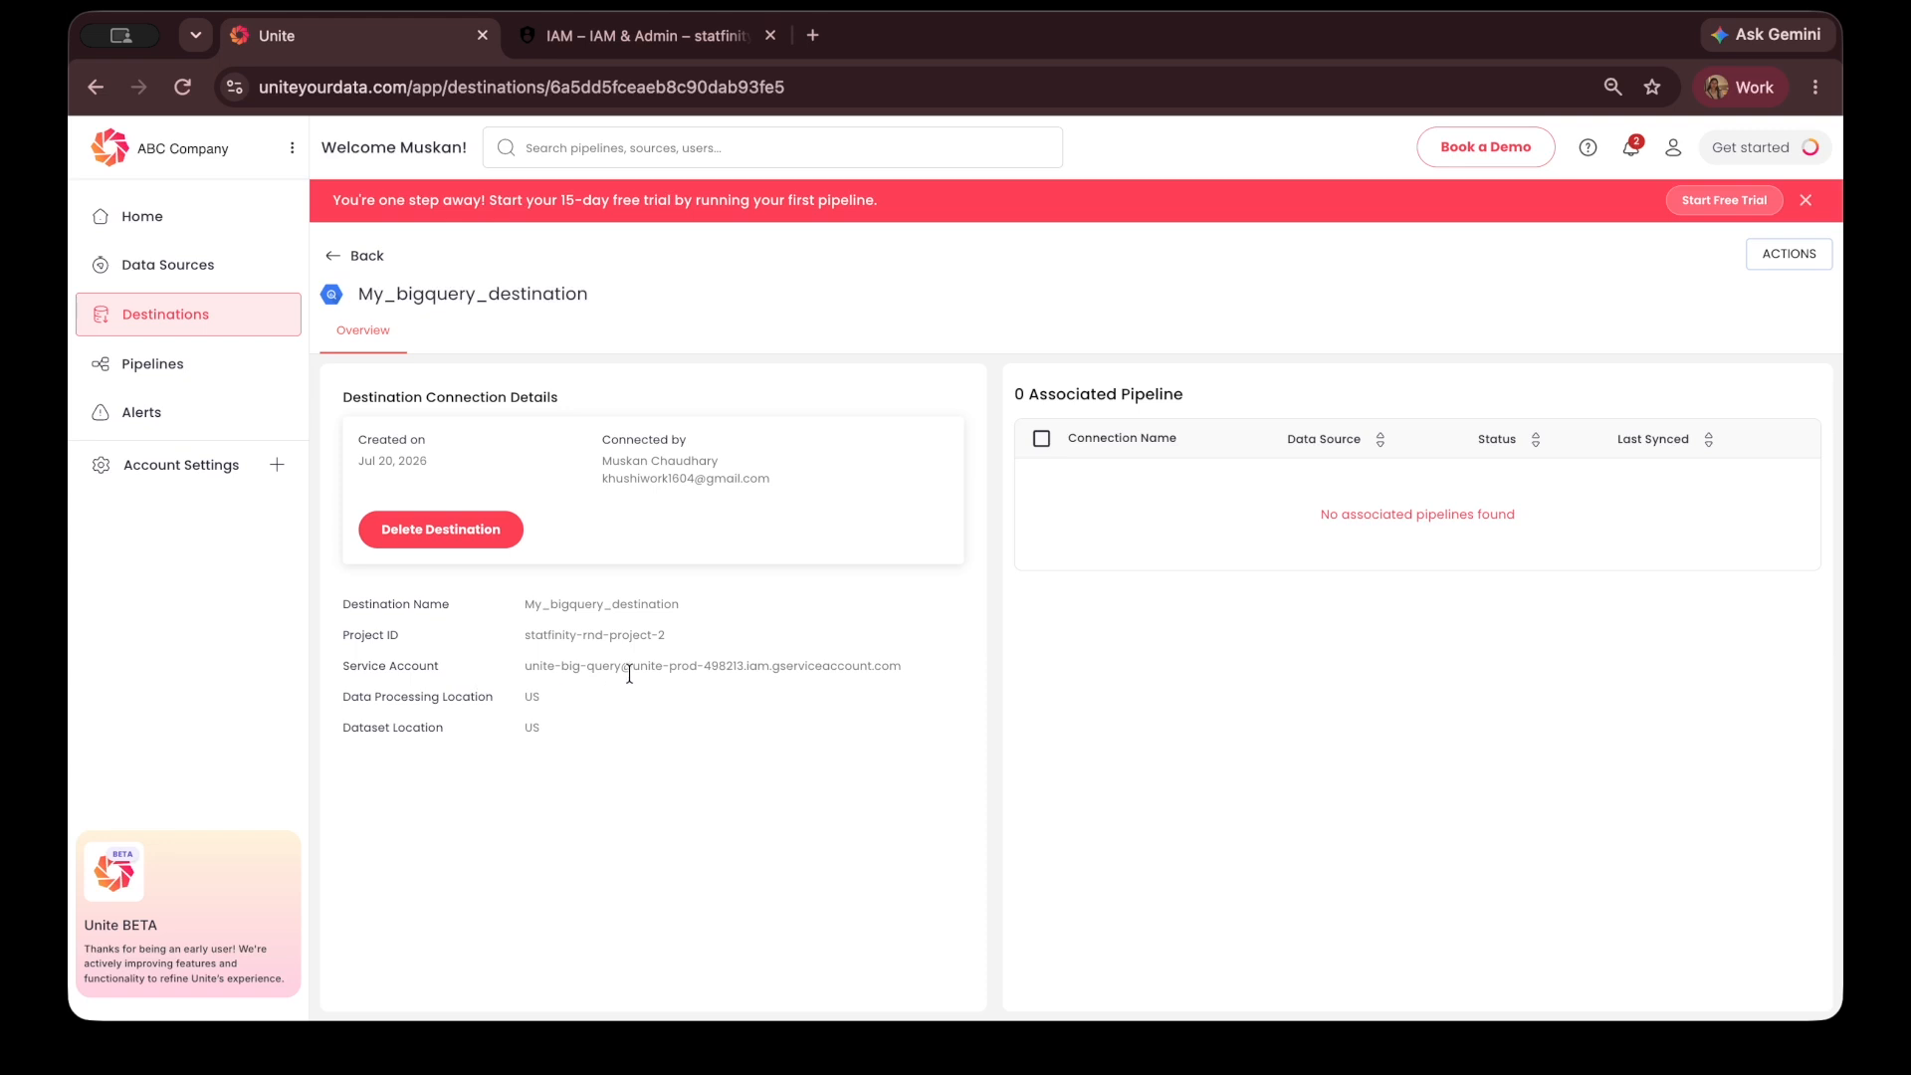
left_click(1791, 255)
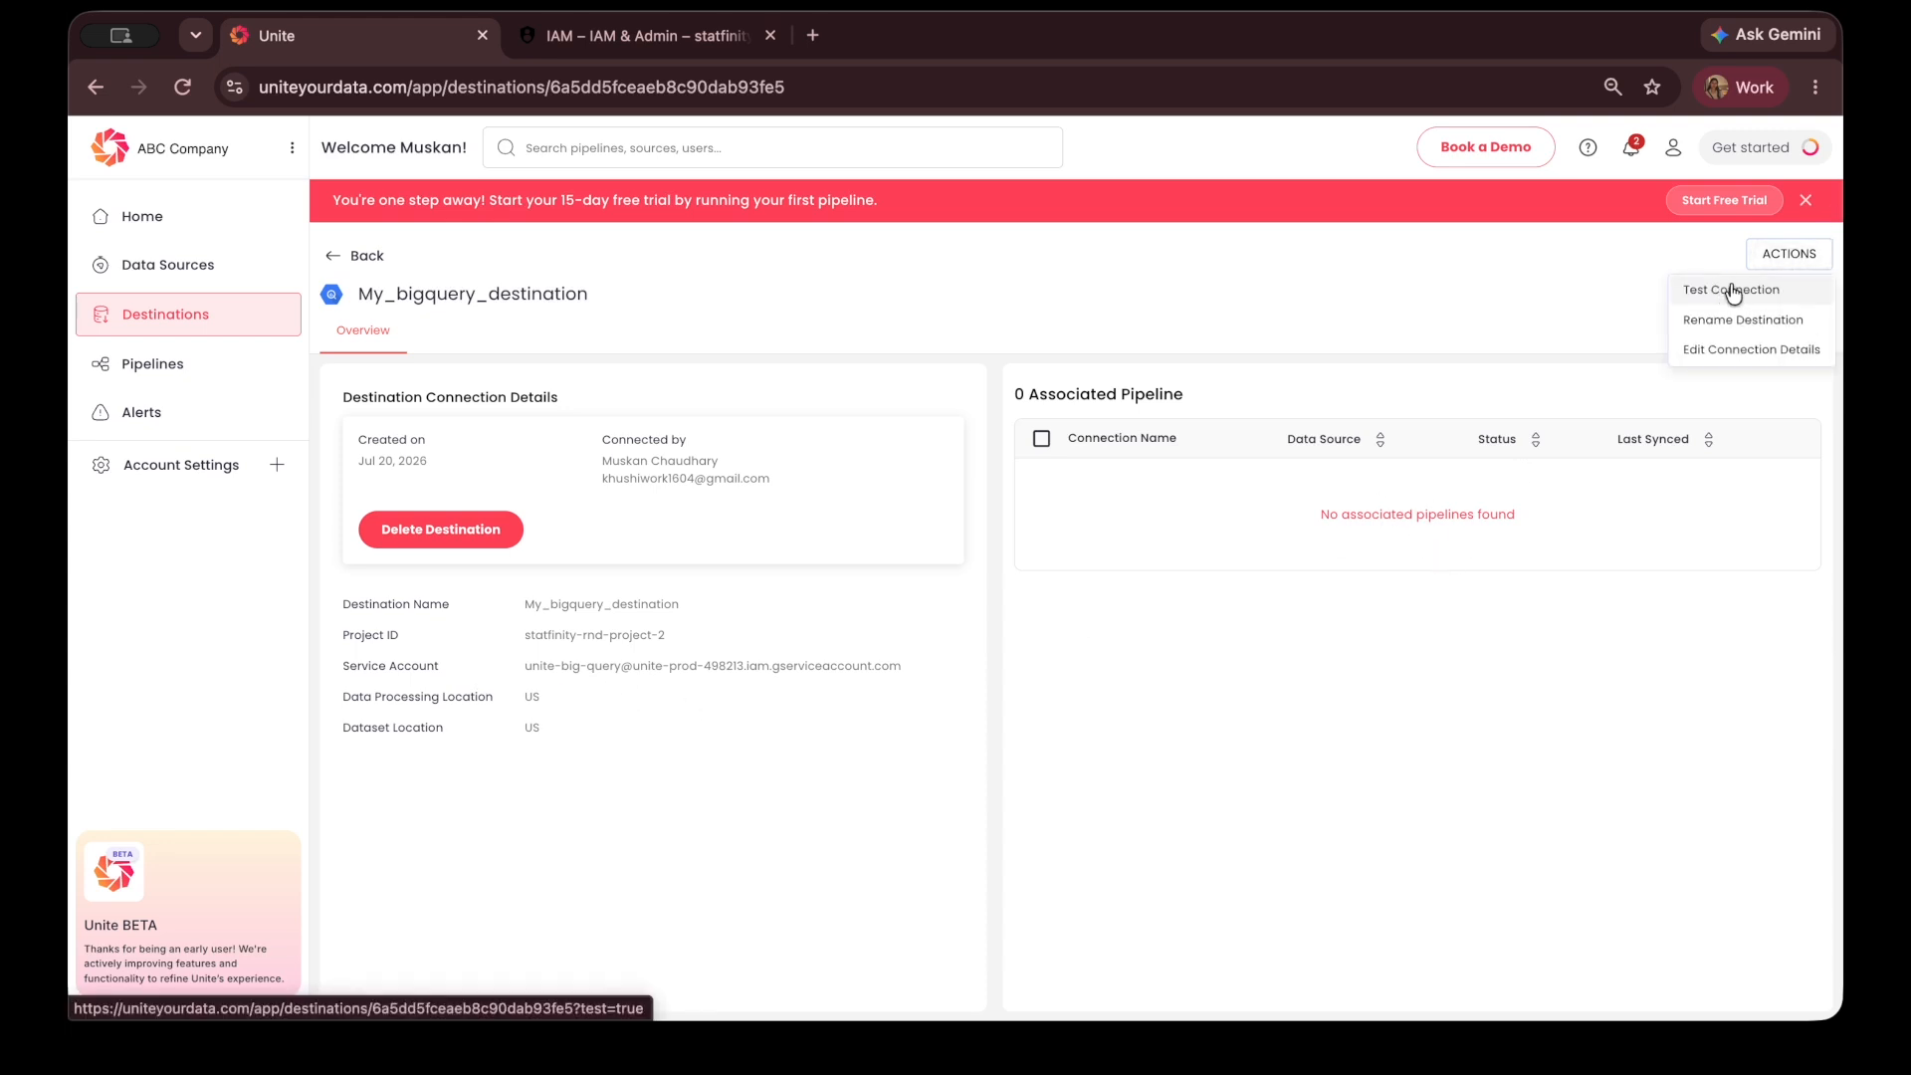
left_click(1696, 294)
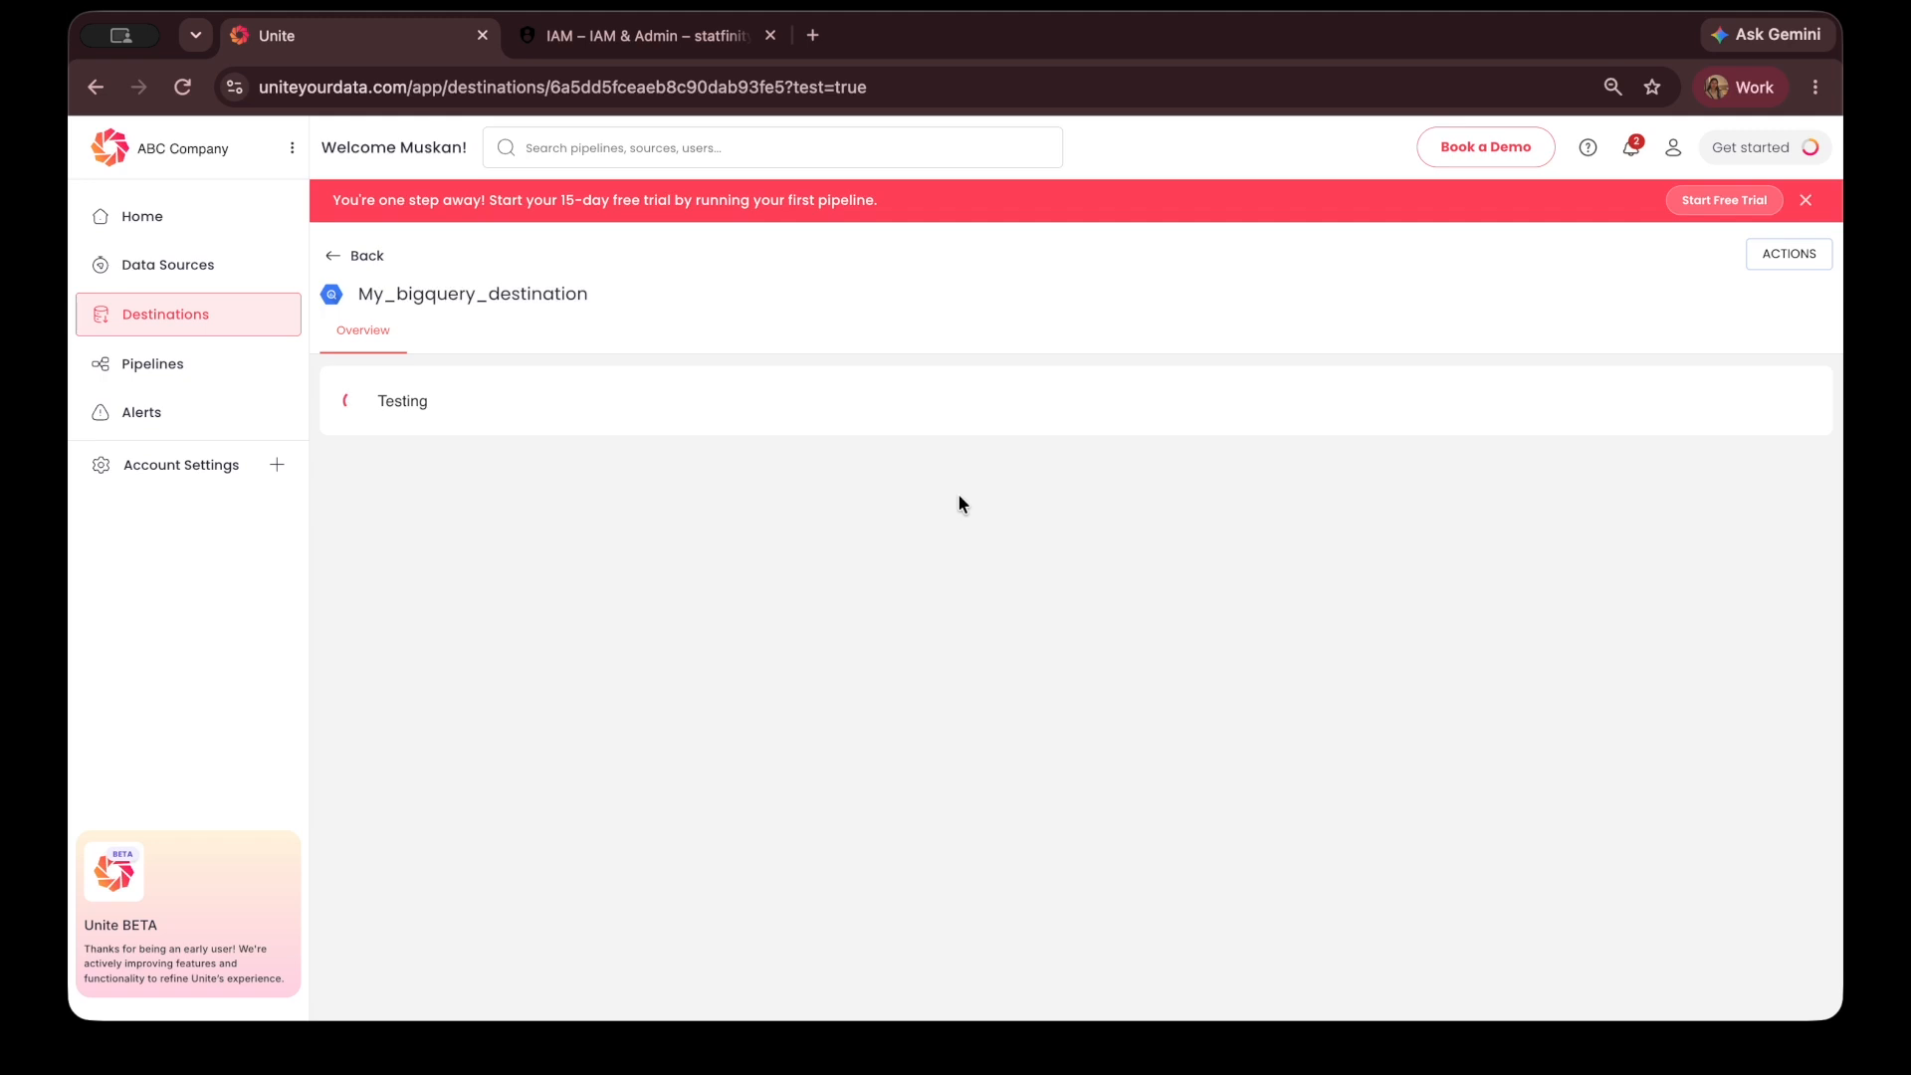
left_click(362, 255)
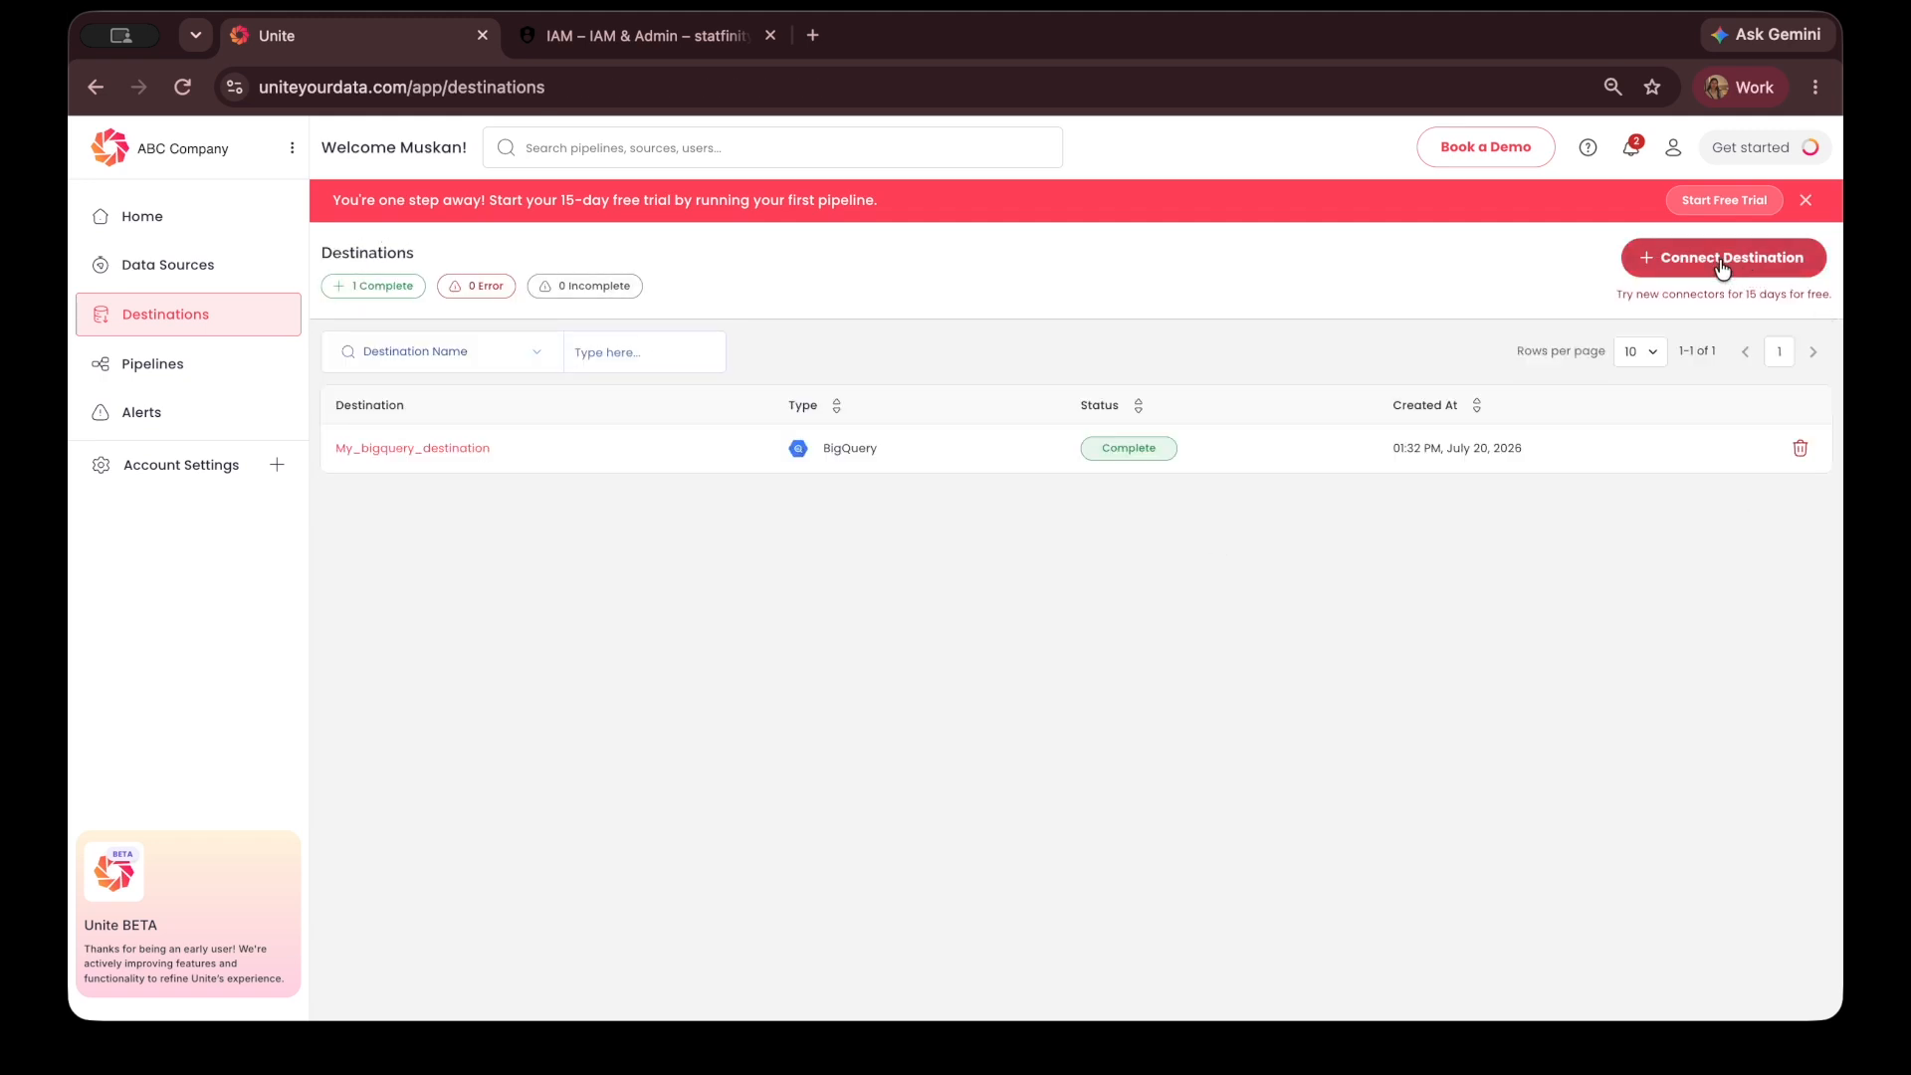
left_click(1513, 455)
left_click(1781, 261)
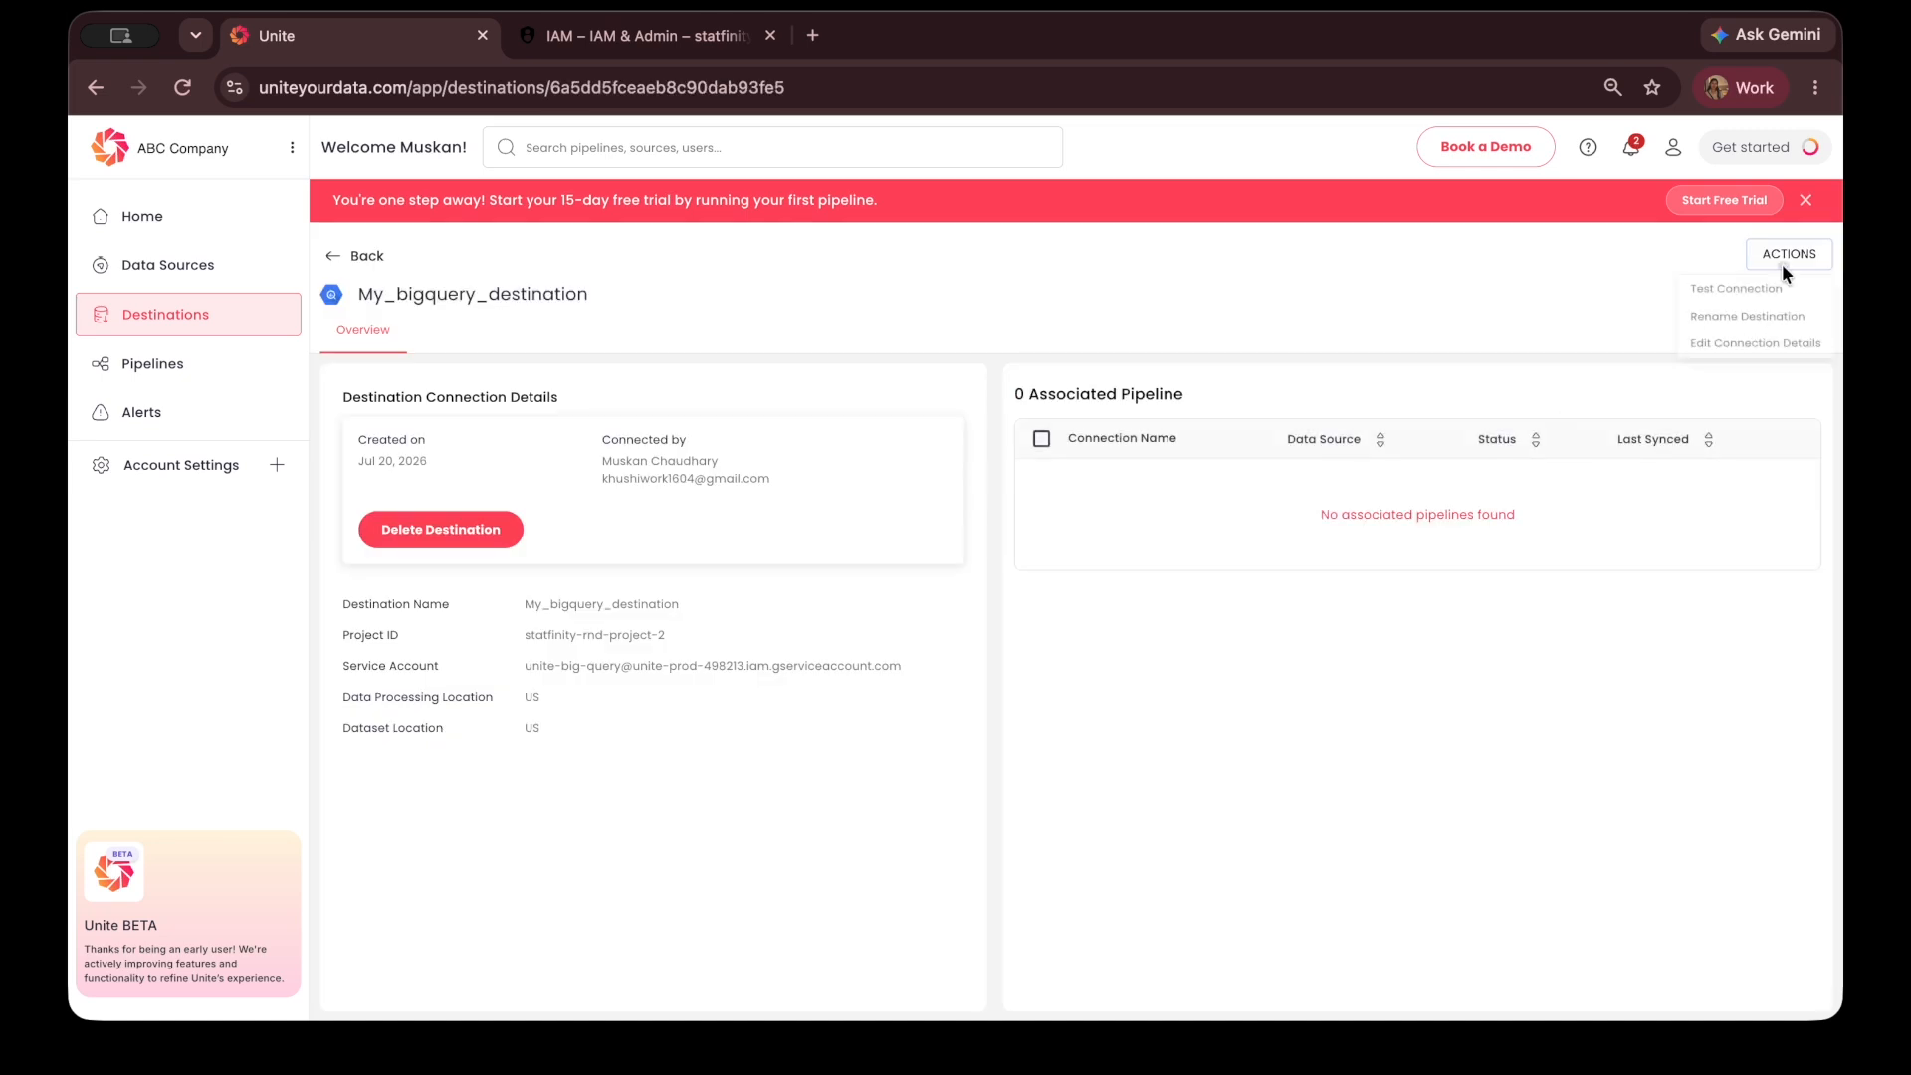
left_click(1743, 319)
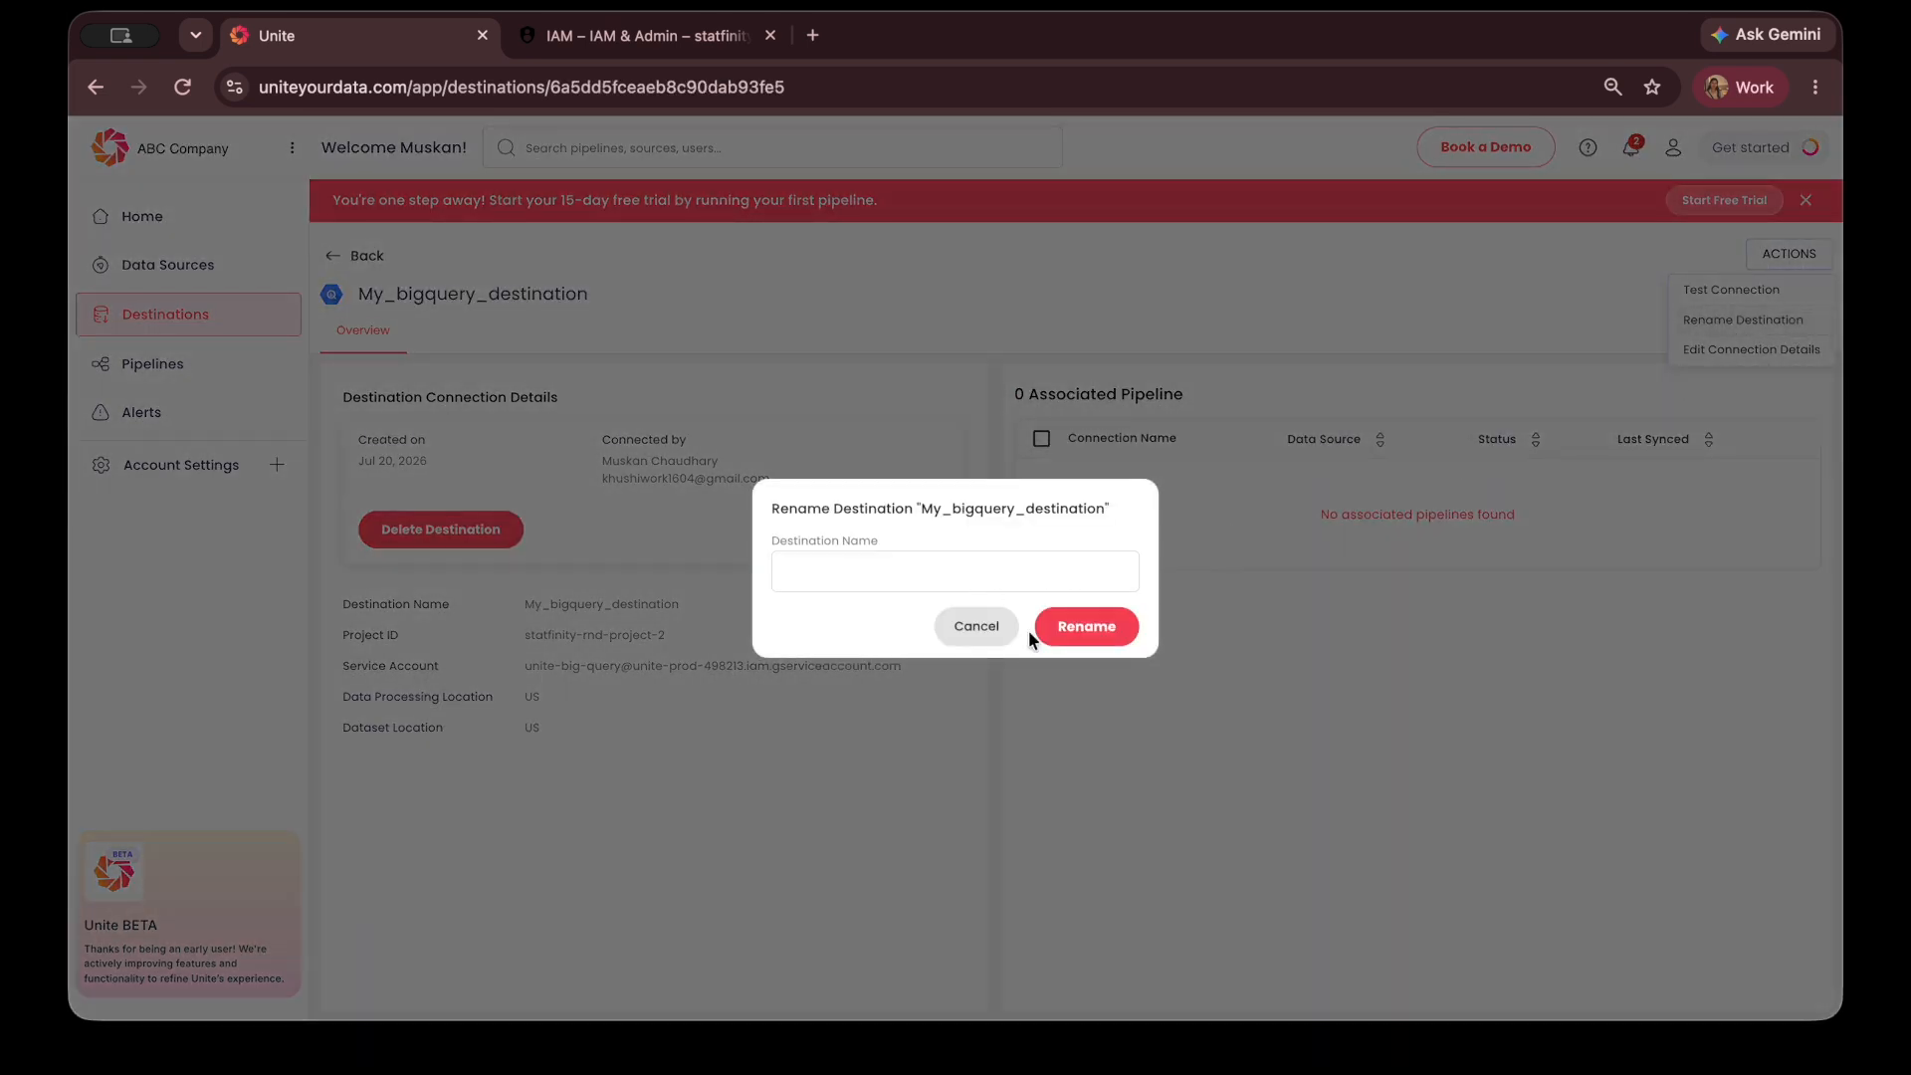
left_click(991, 621)
left_click(1789, 255)
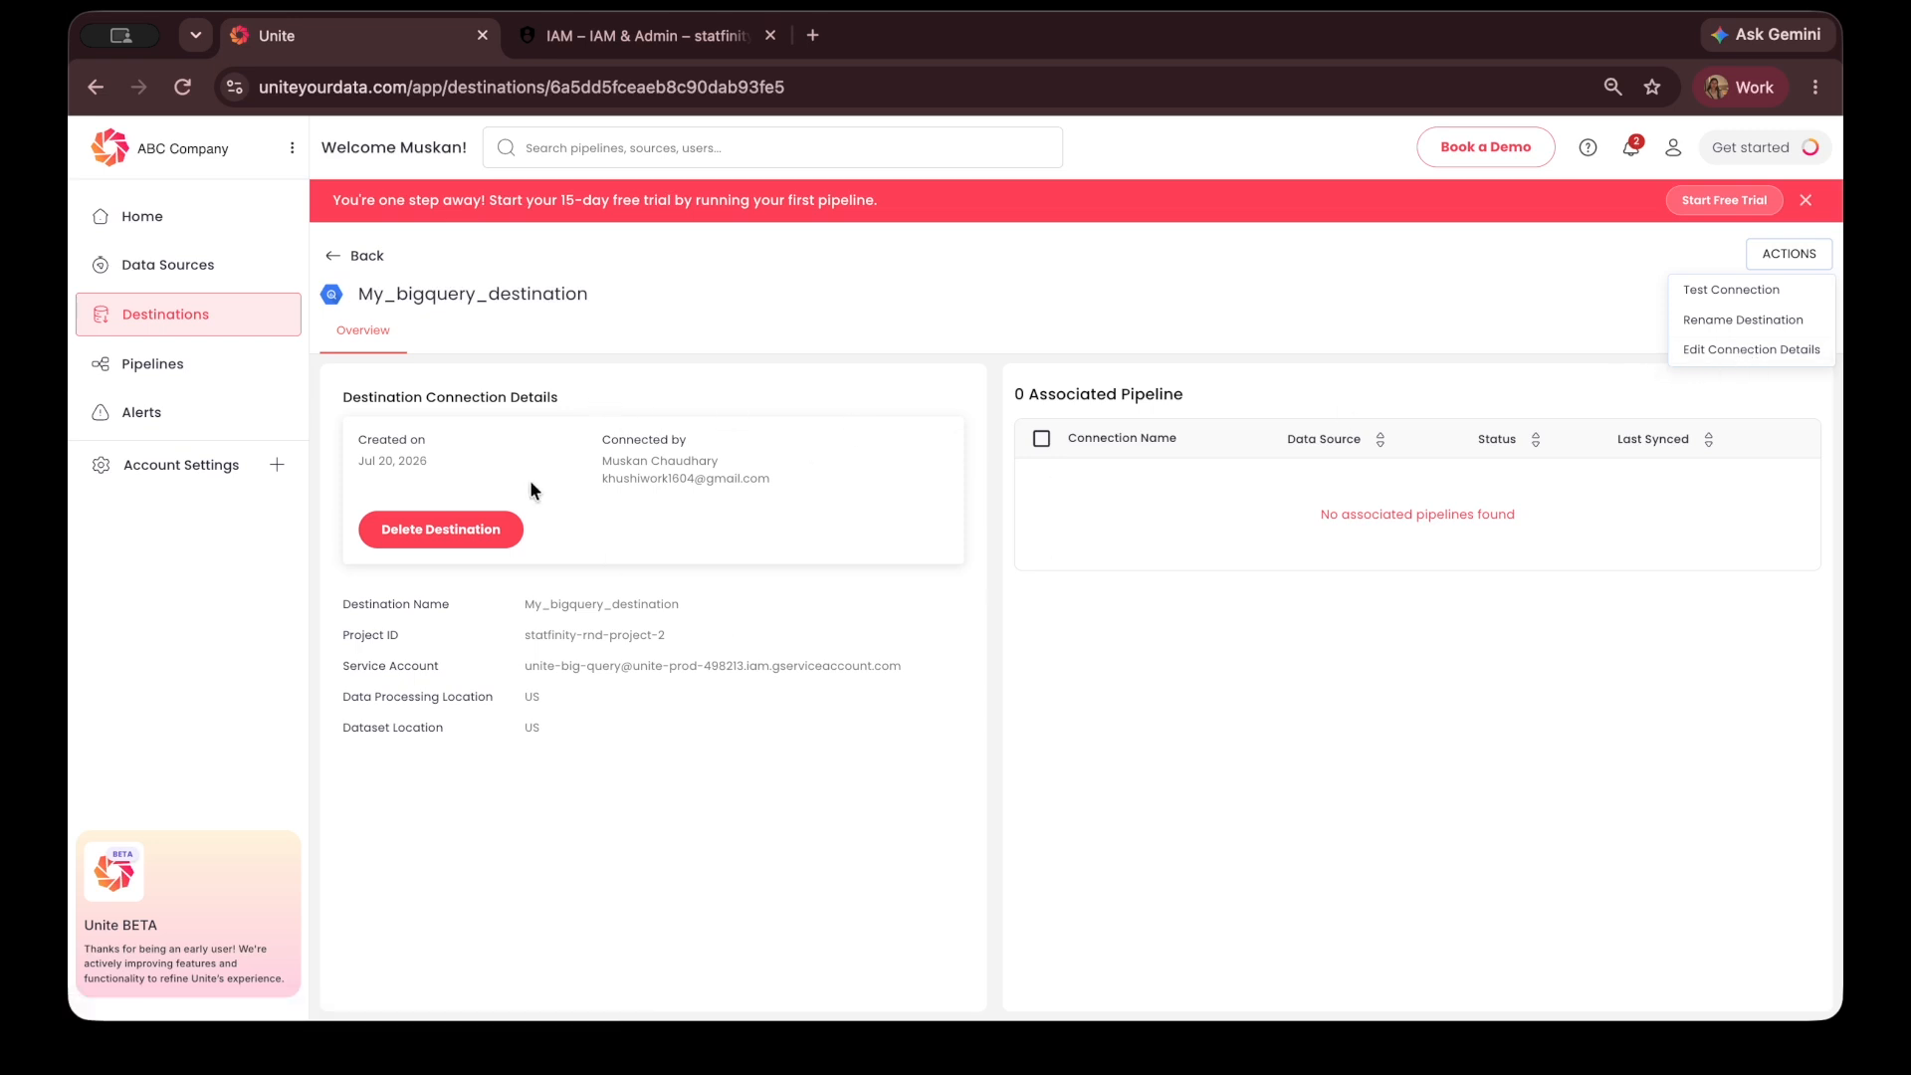
- Return to the destinations list, and review the Home page's data sync overview and recent account activity
left_click(241, 315)
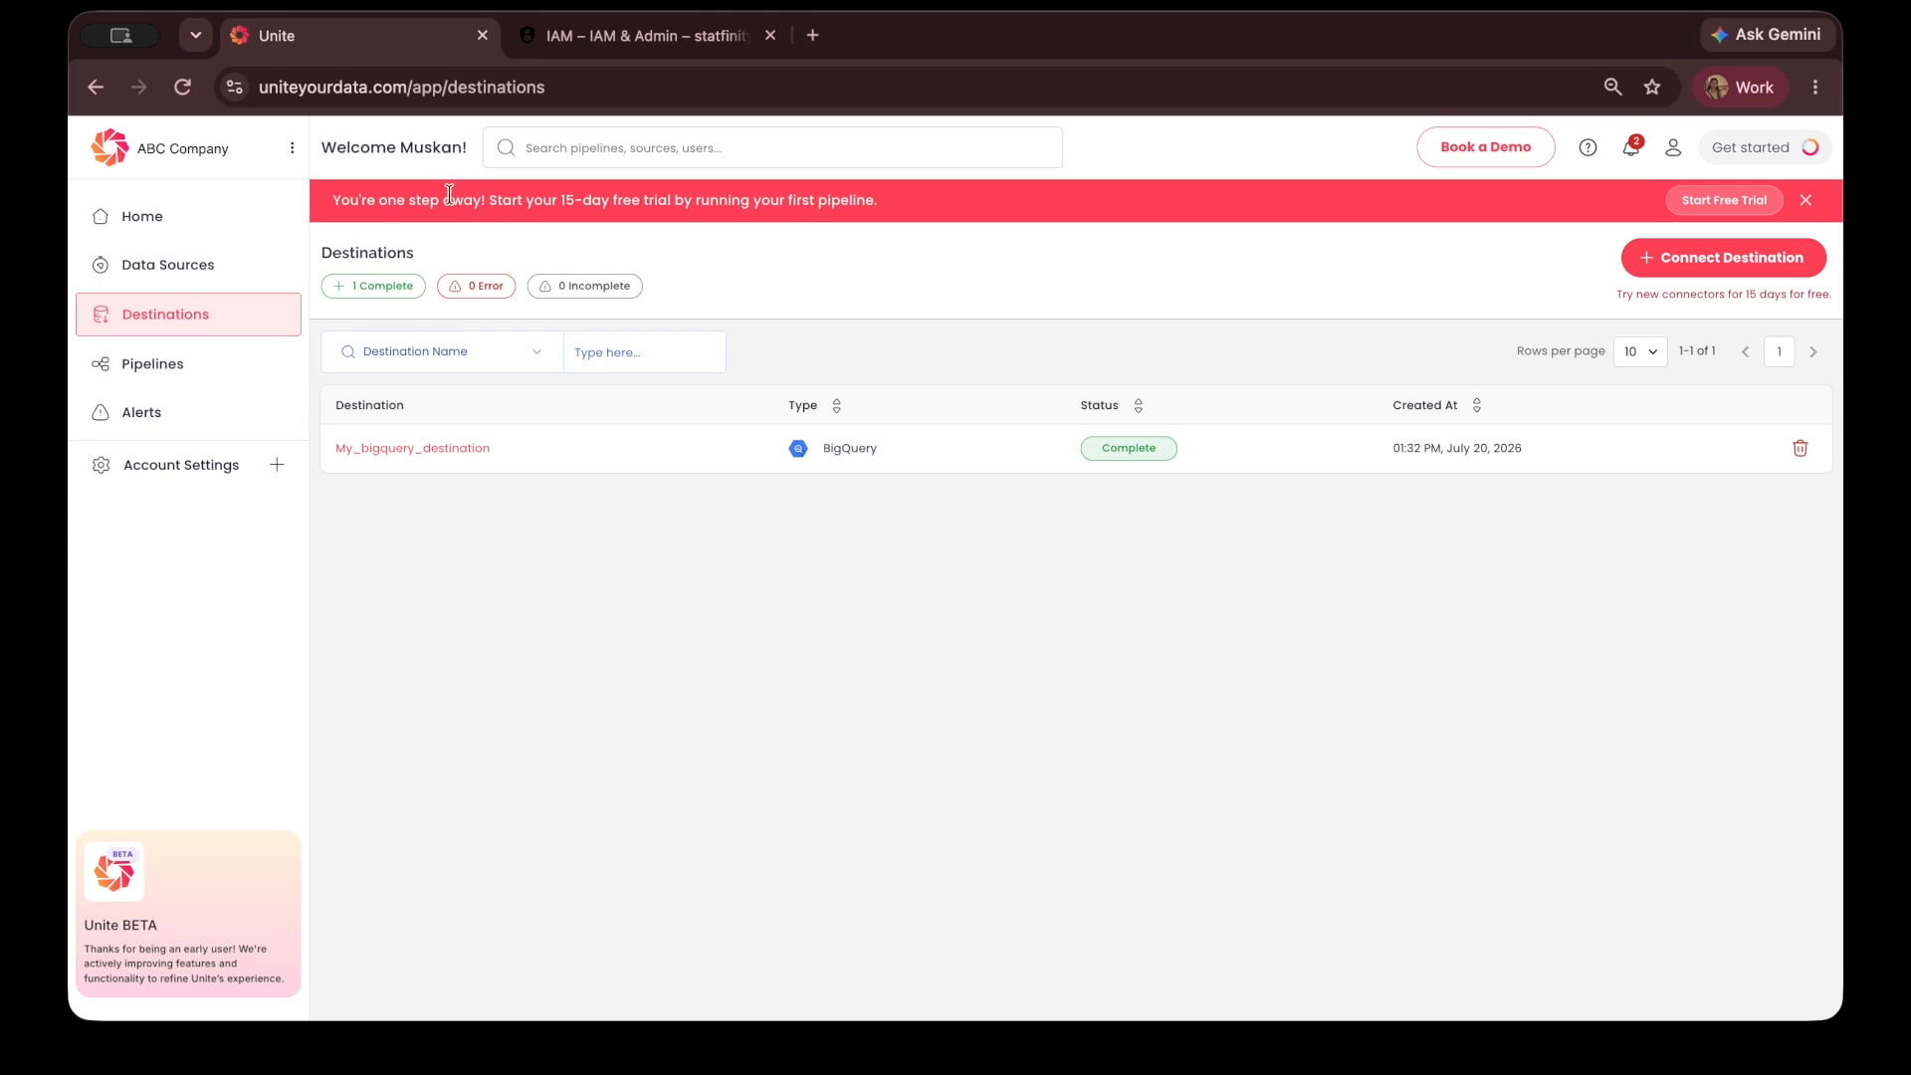
left_click(187, 222)
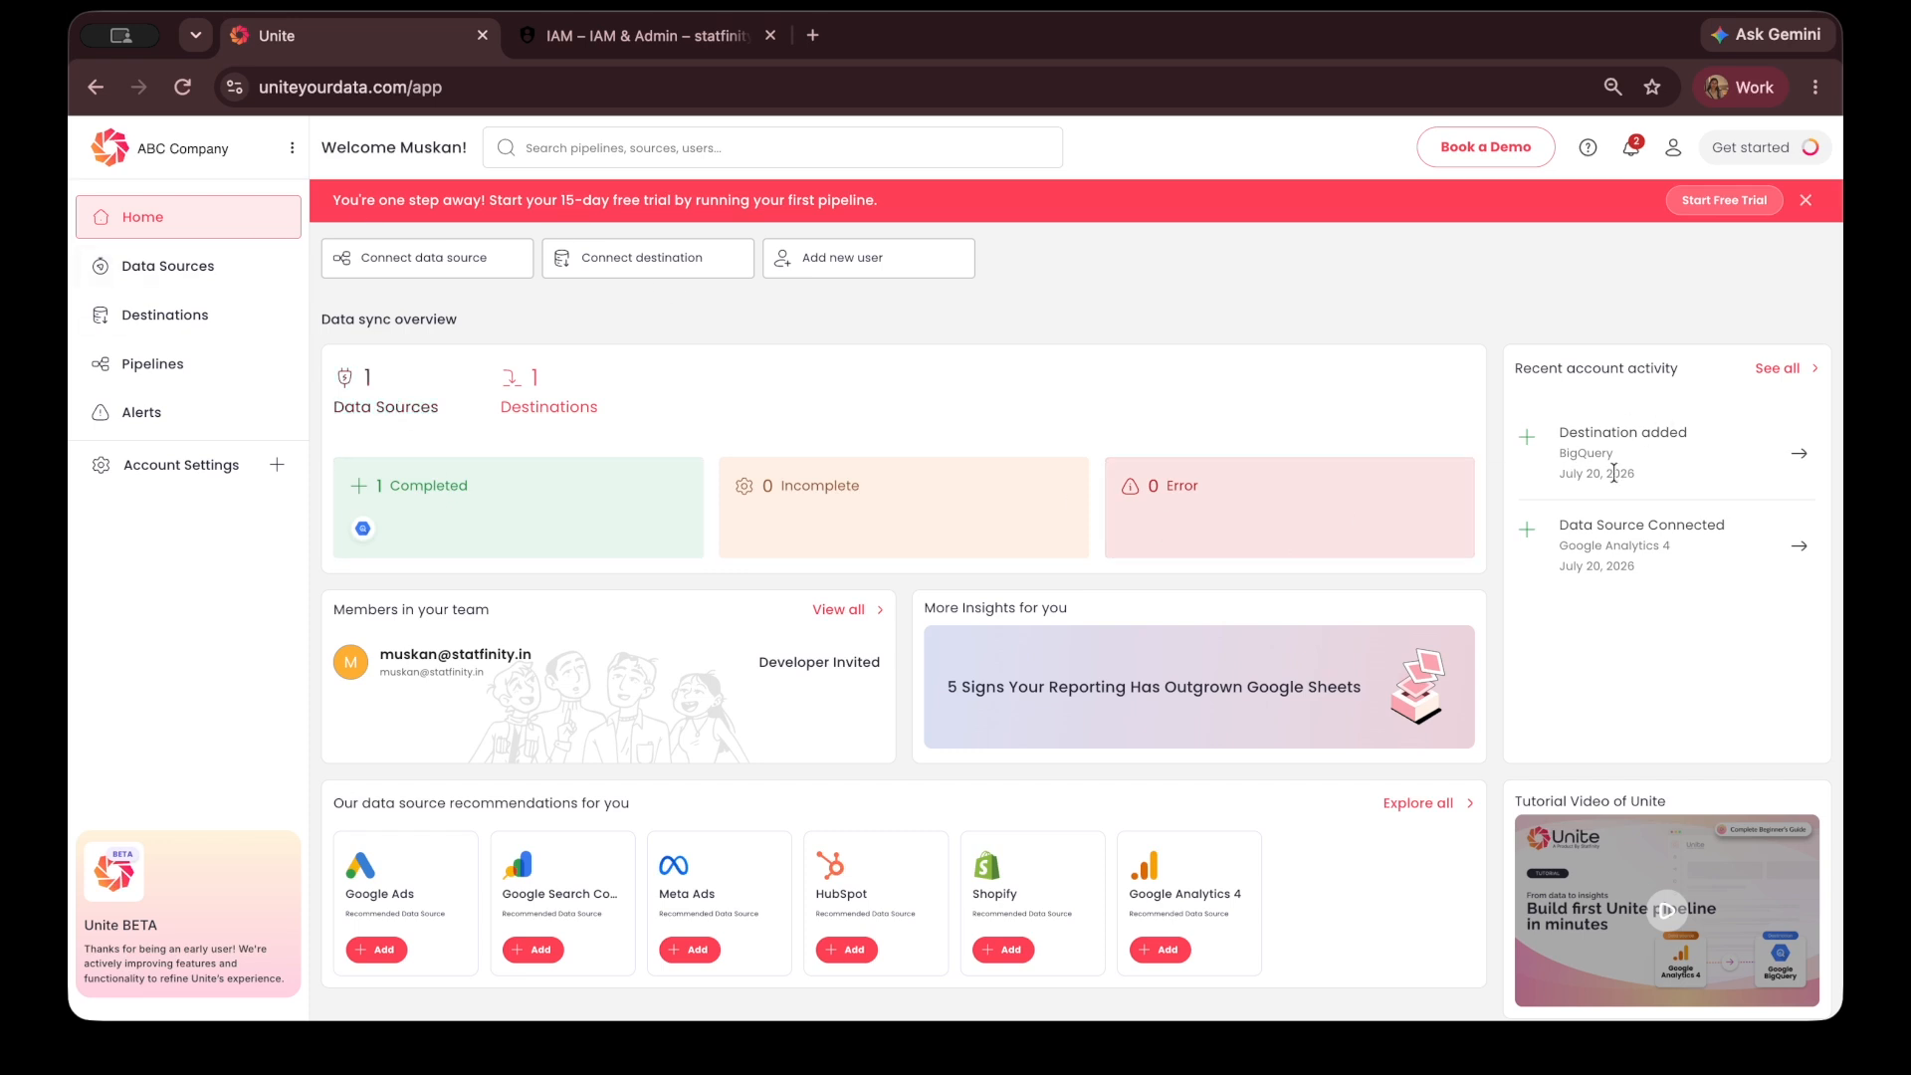
- Review the account notifications and close the notification list
left_click(1630, 149)
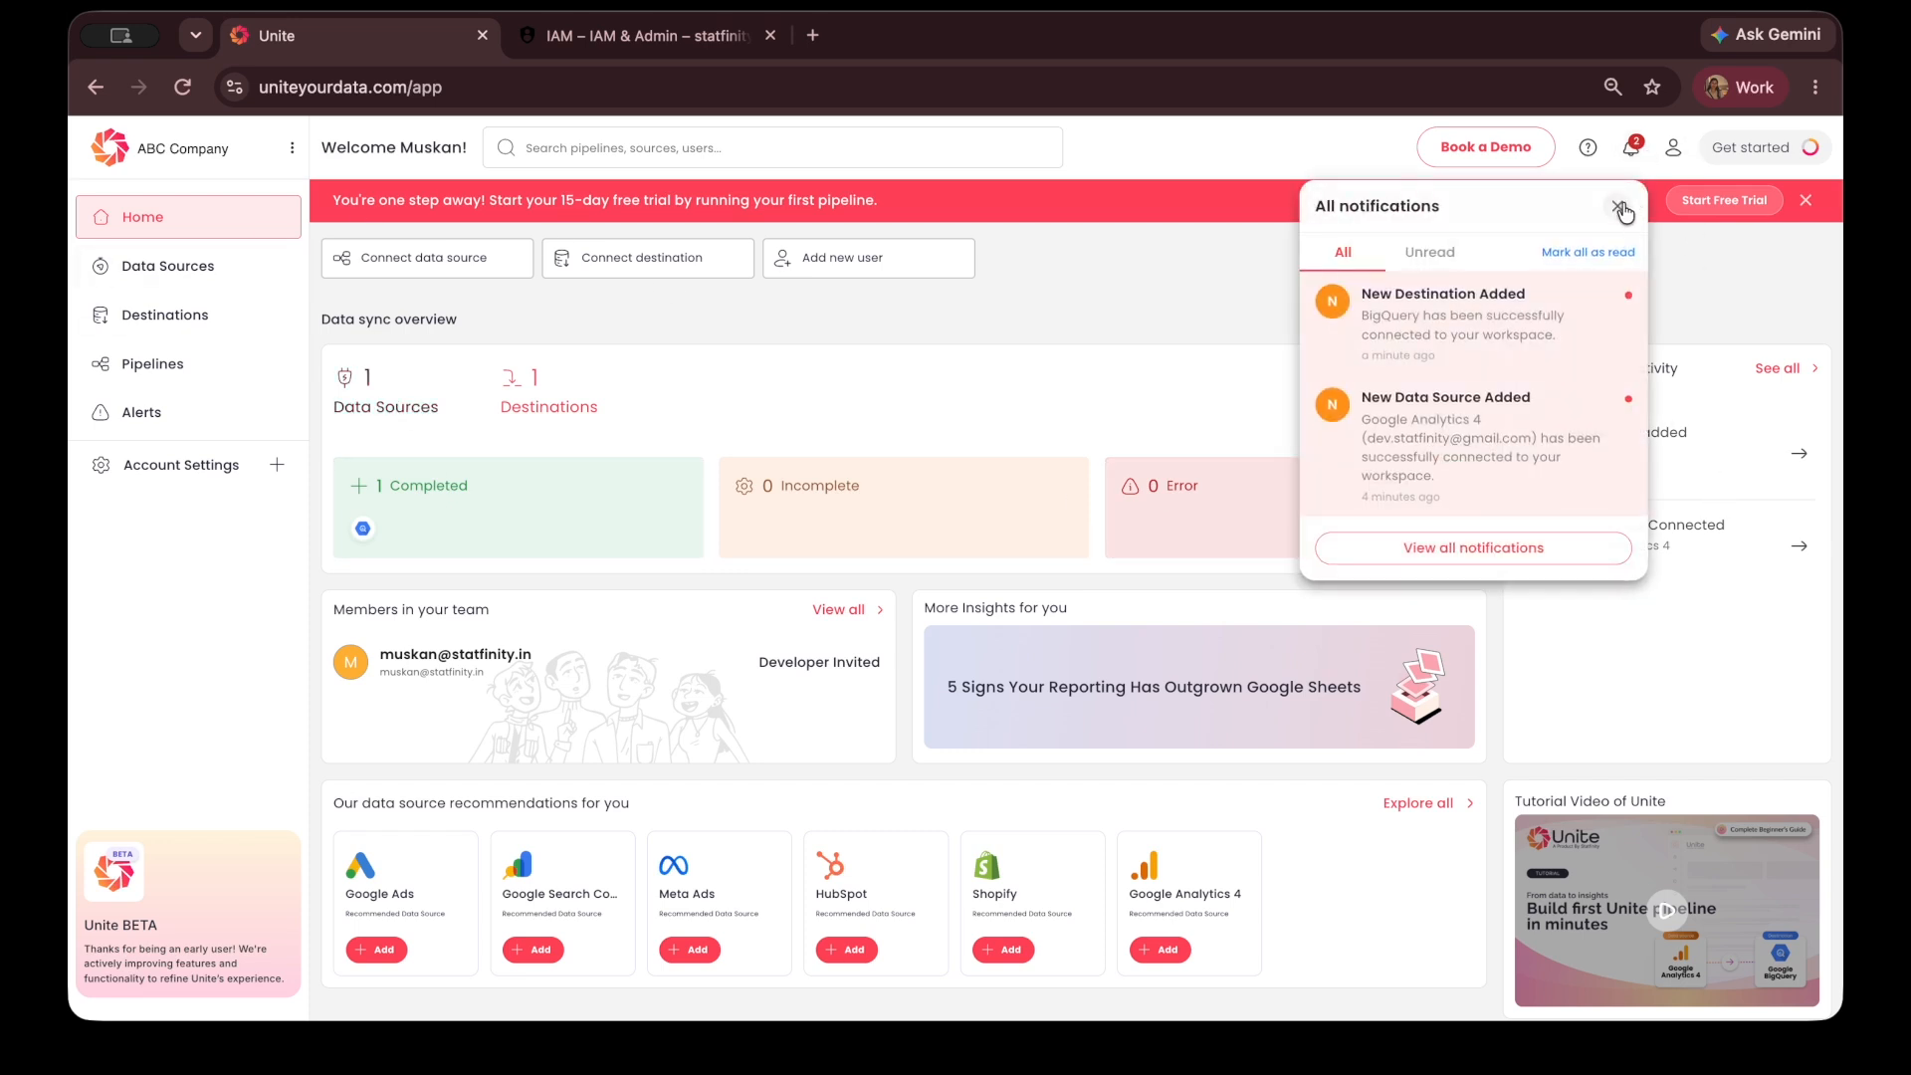
left_click(1617, 205)
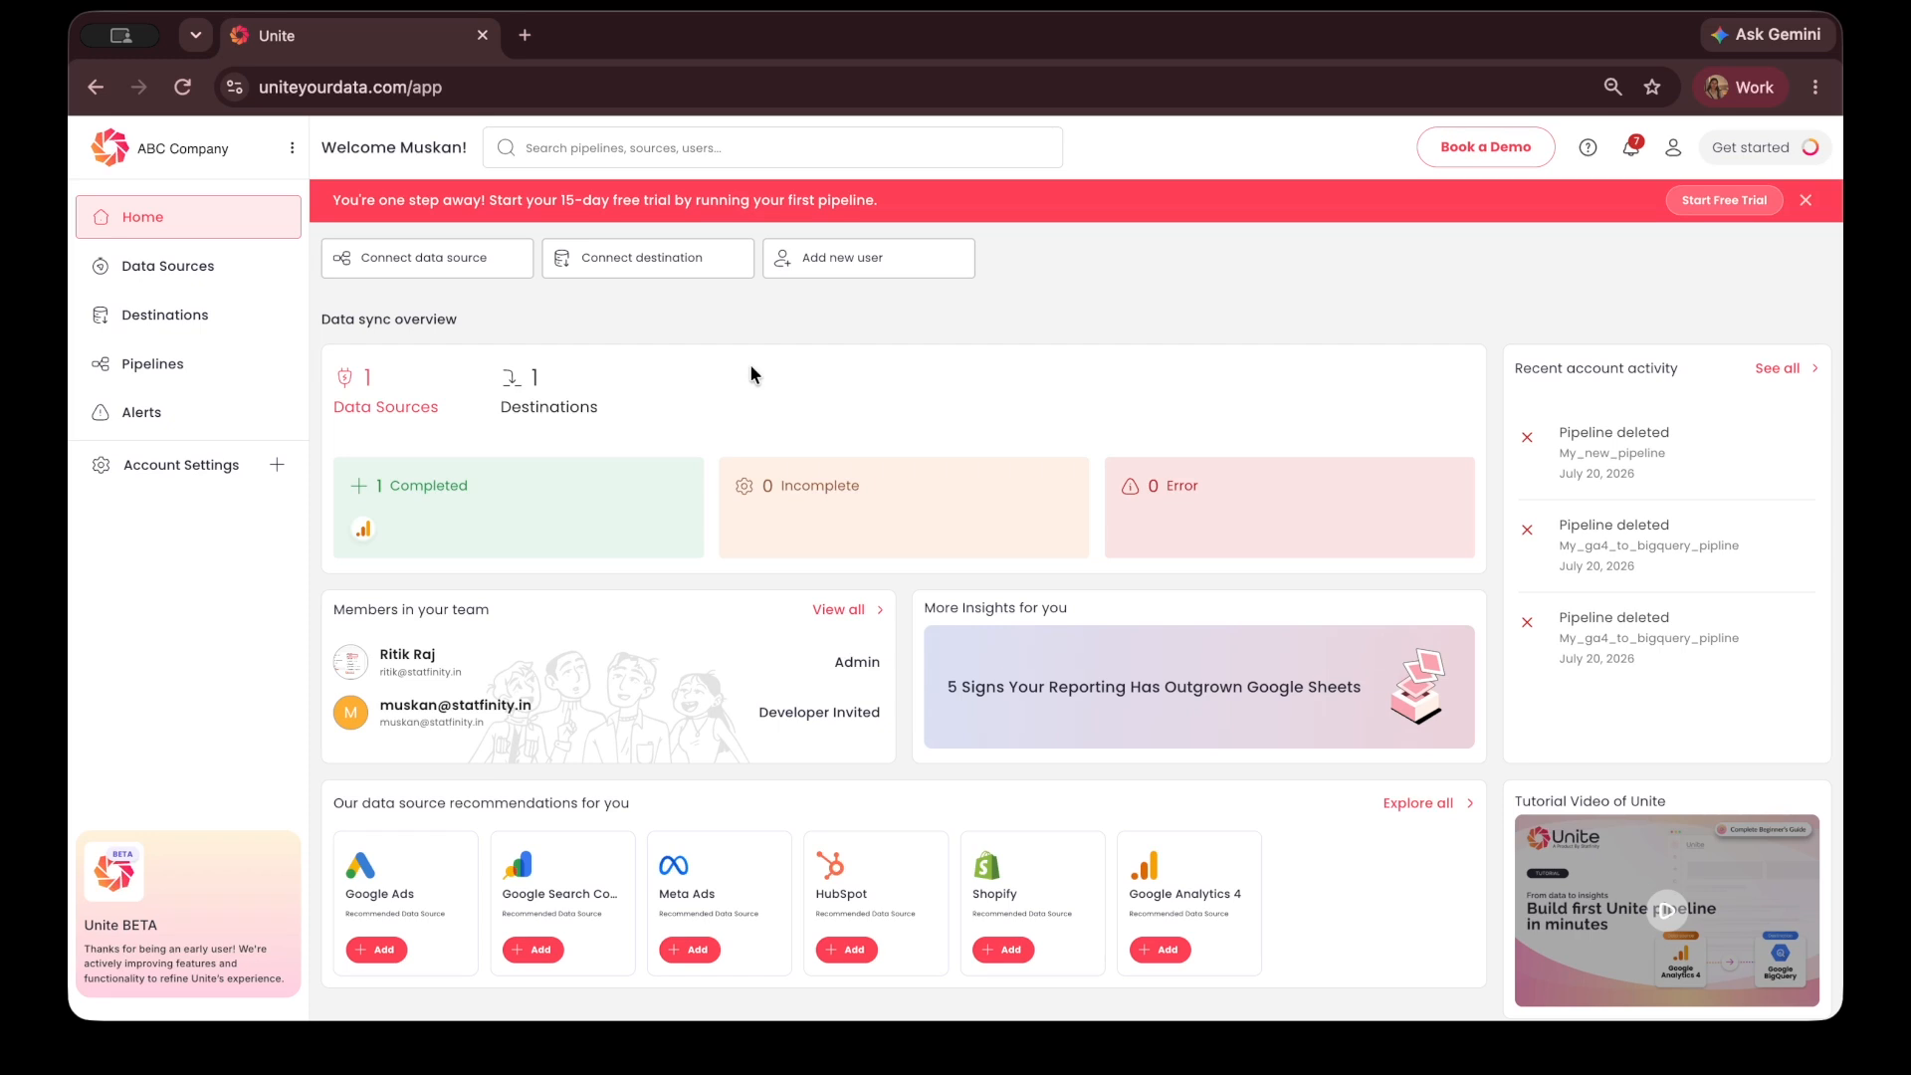
- Start a new pipeline that uses the already connected Google Analytics 4 as its data source
left_click(205, 371)
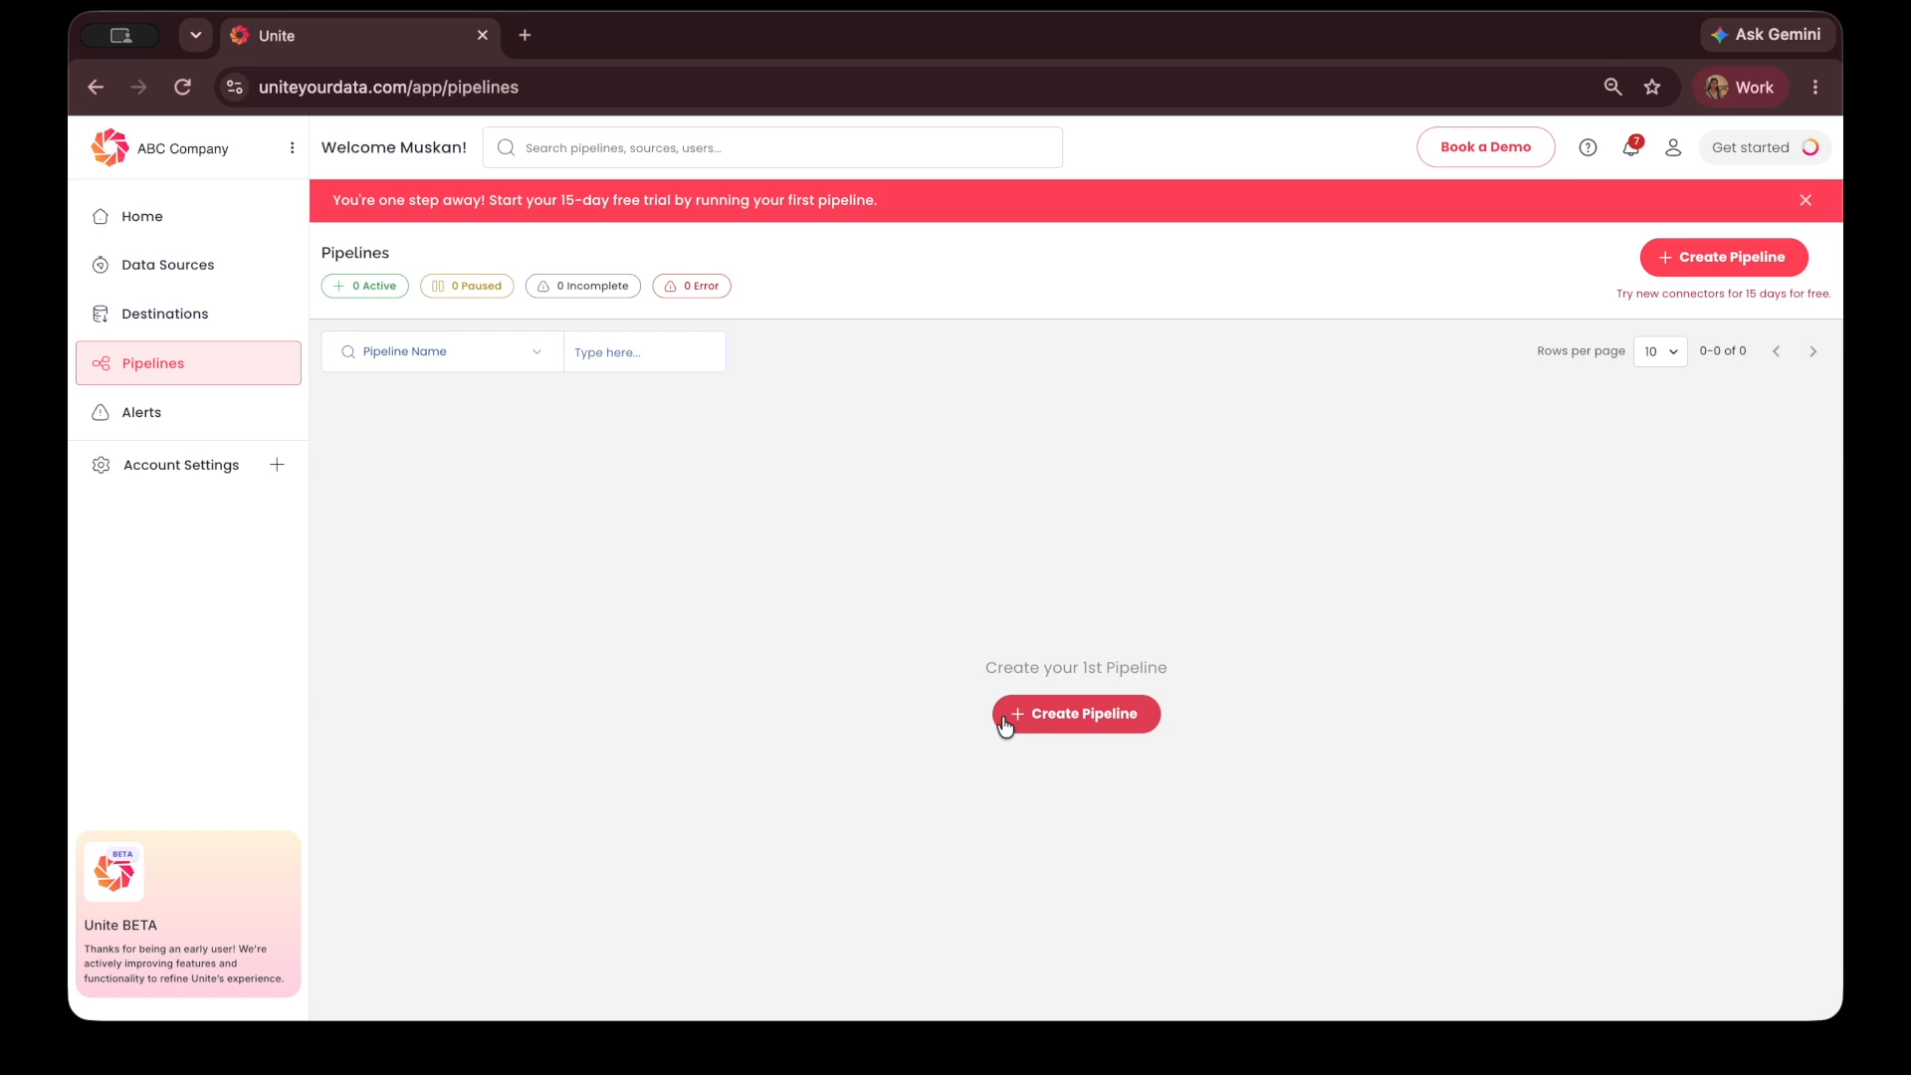
left_click(1063, 725)
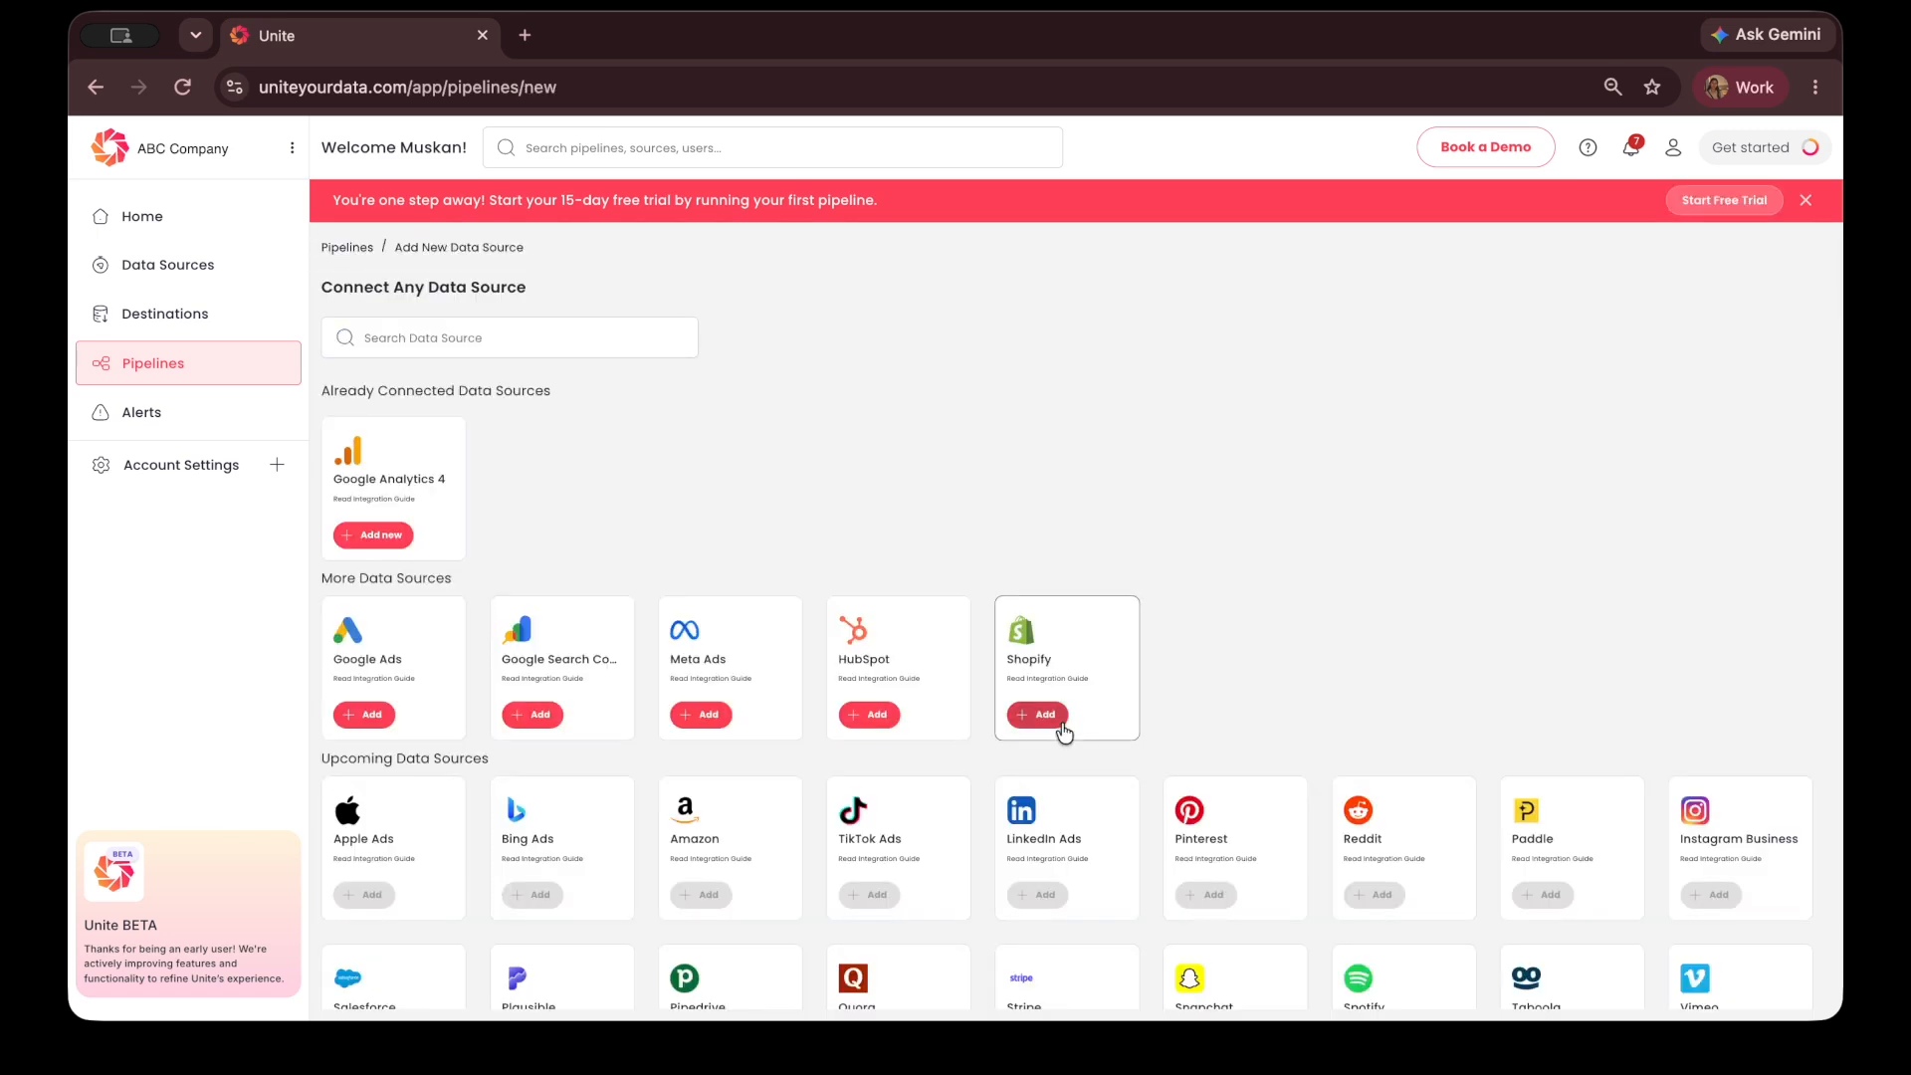
left_click(402, 535)
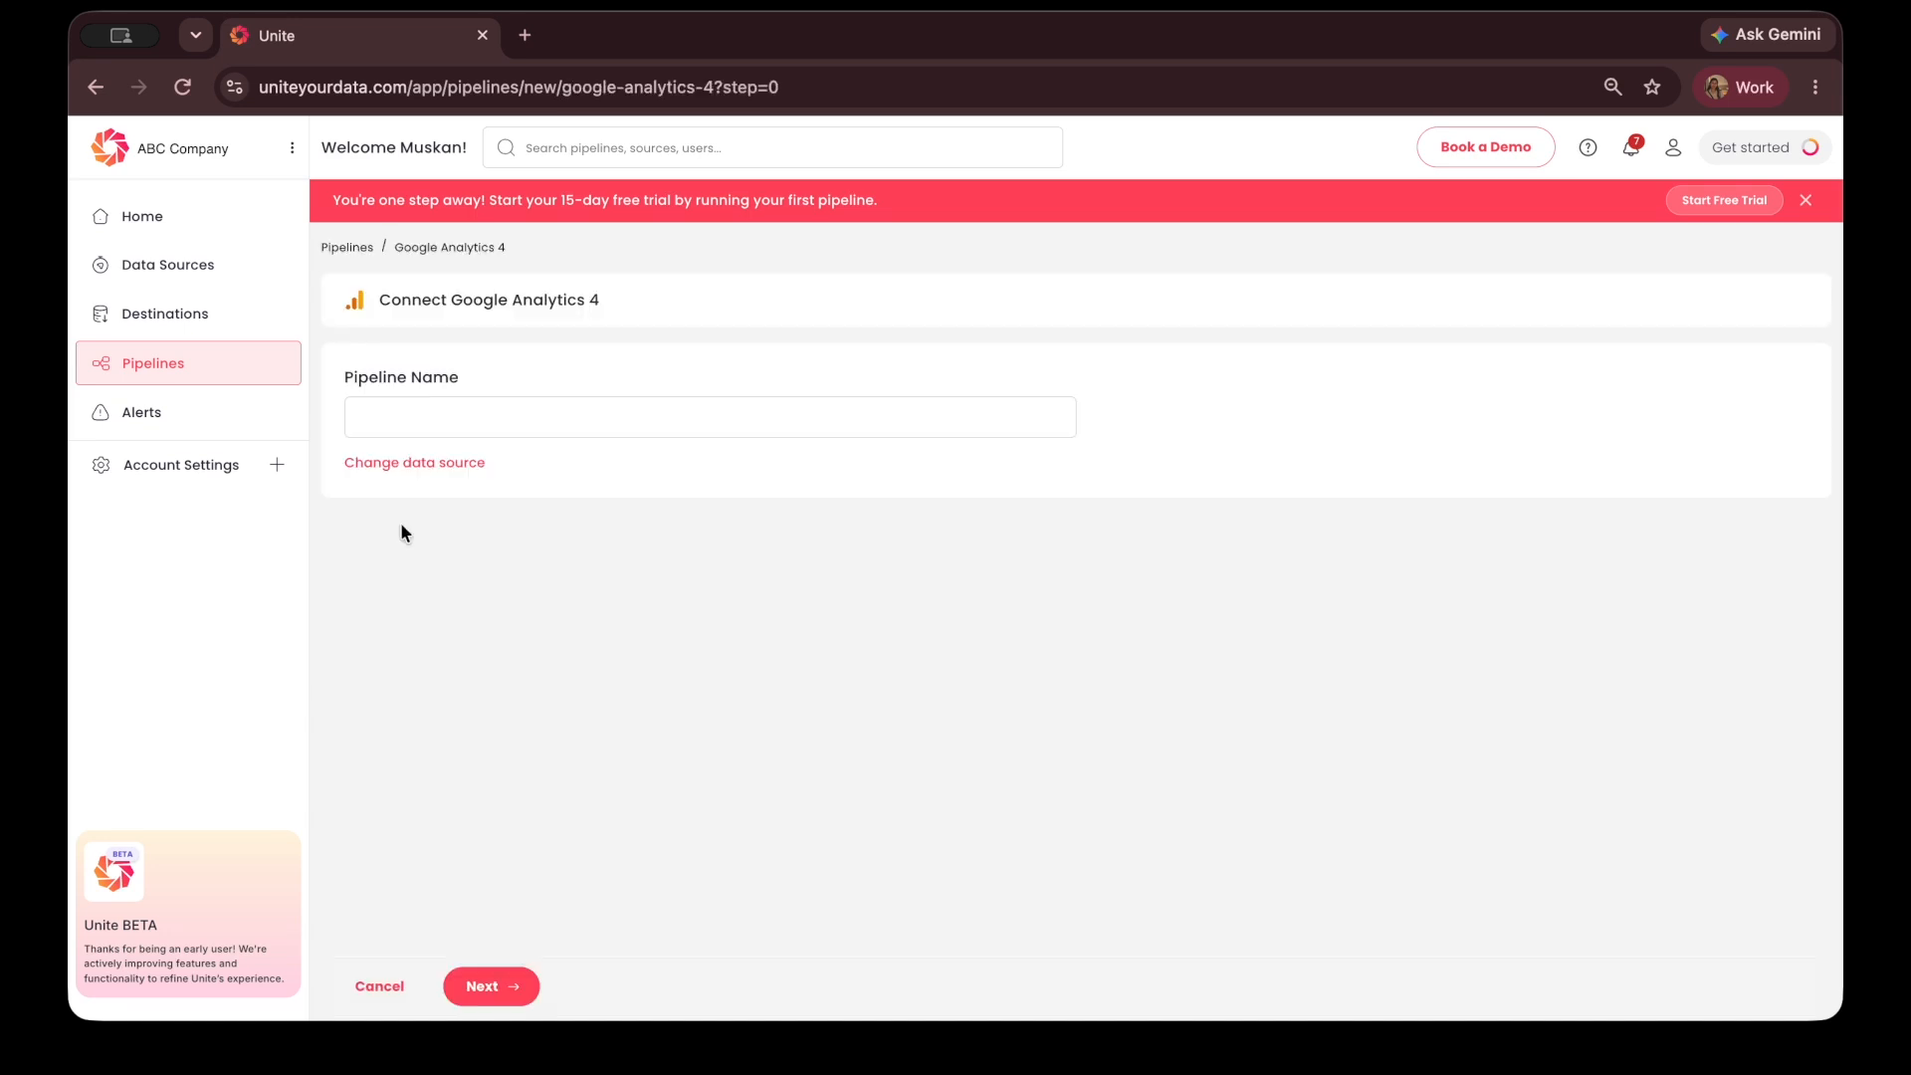
- Name the pipeline newfirstpieline and continue to the credentials
left_click(444, 420)
type("new")
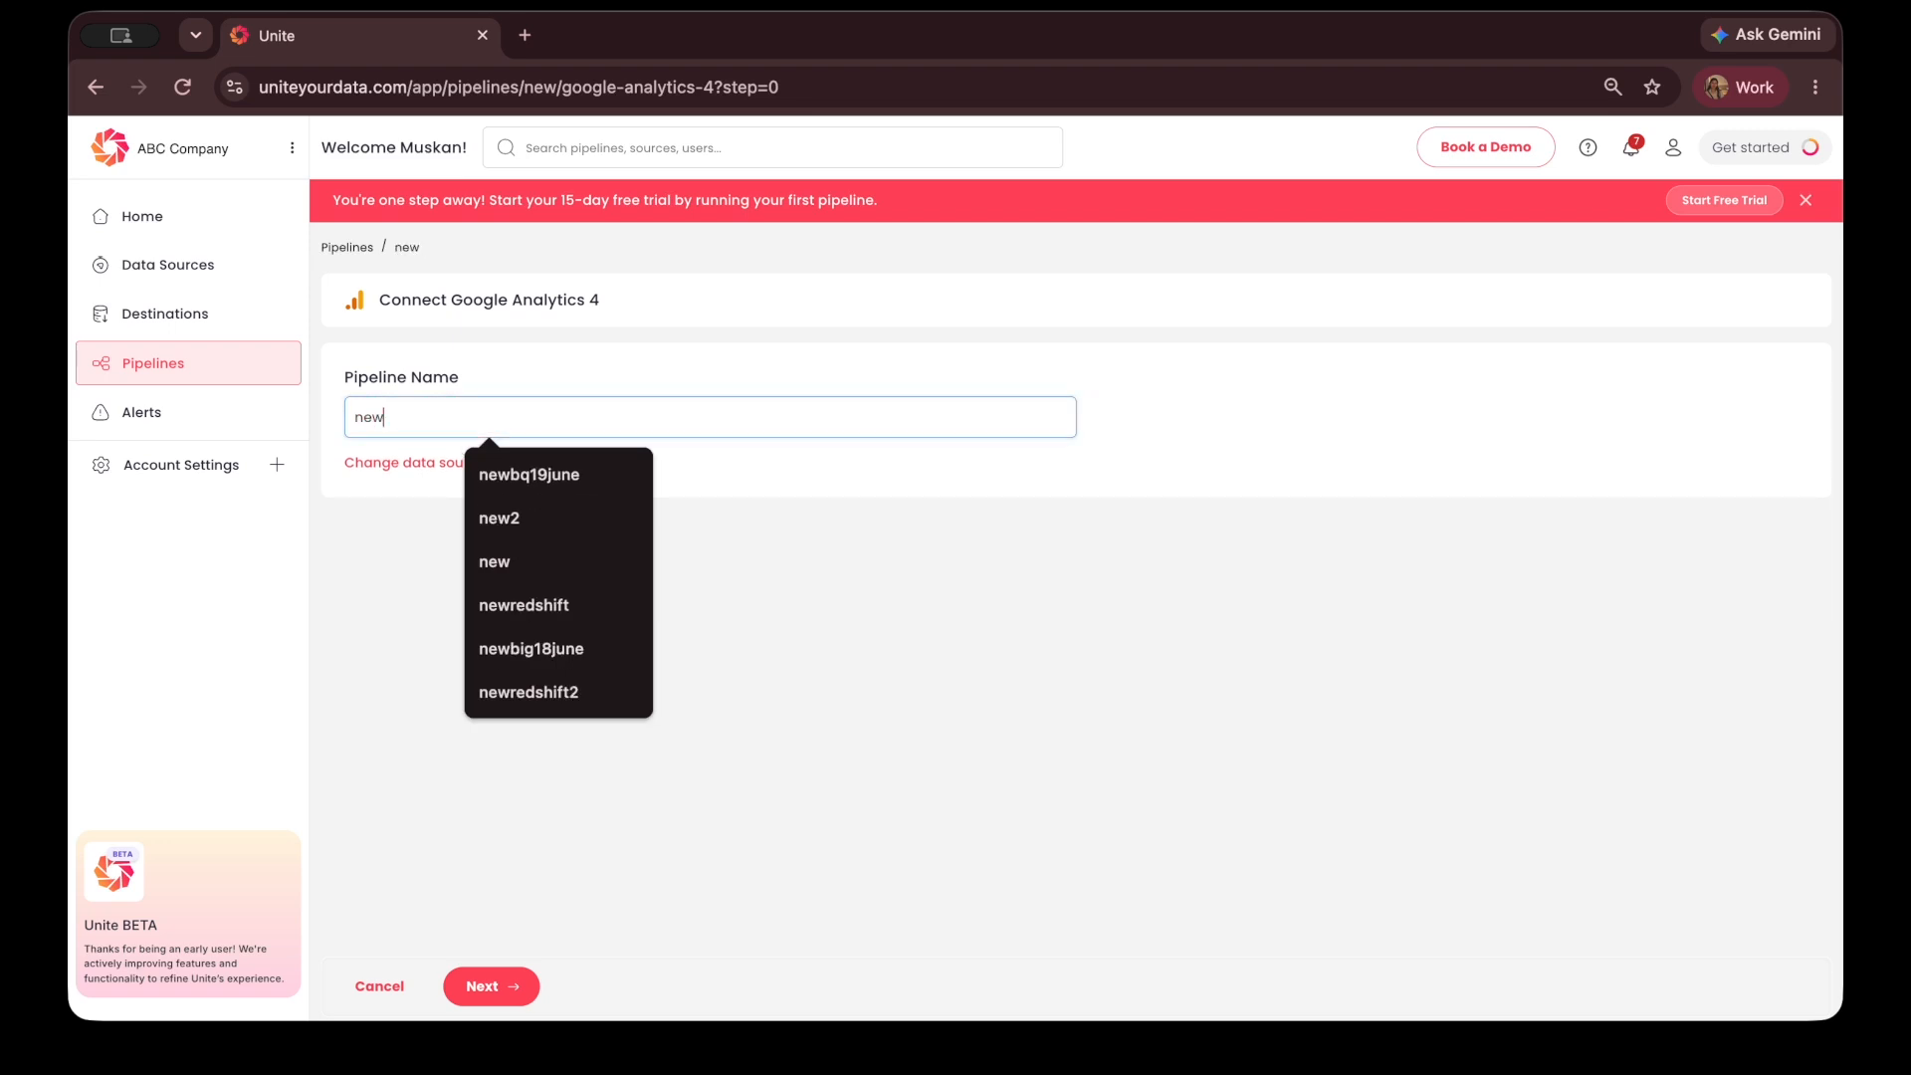
type("pipwl")
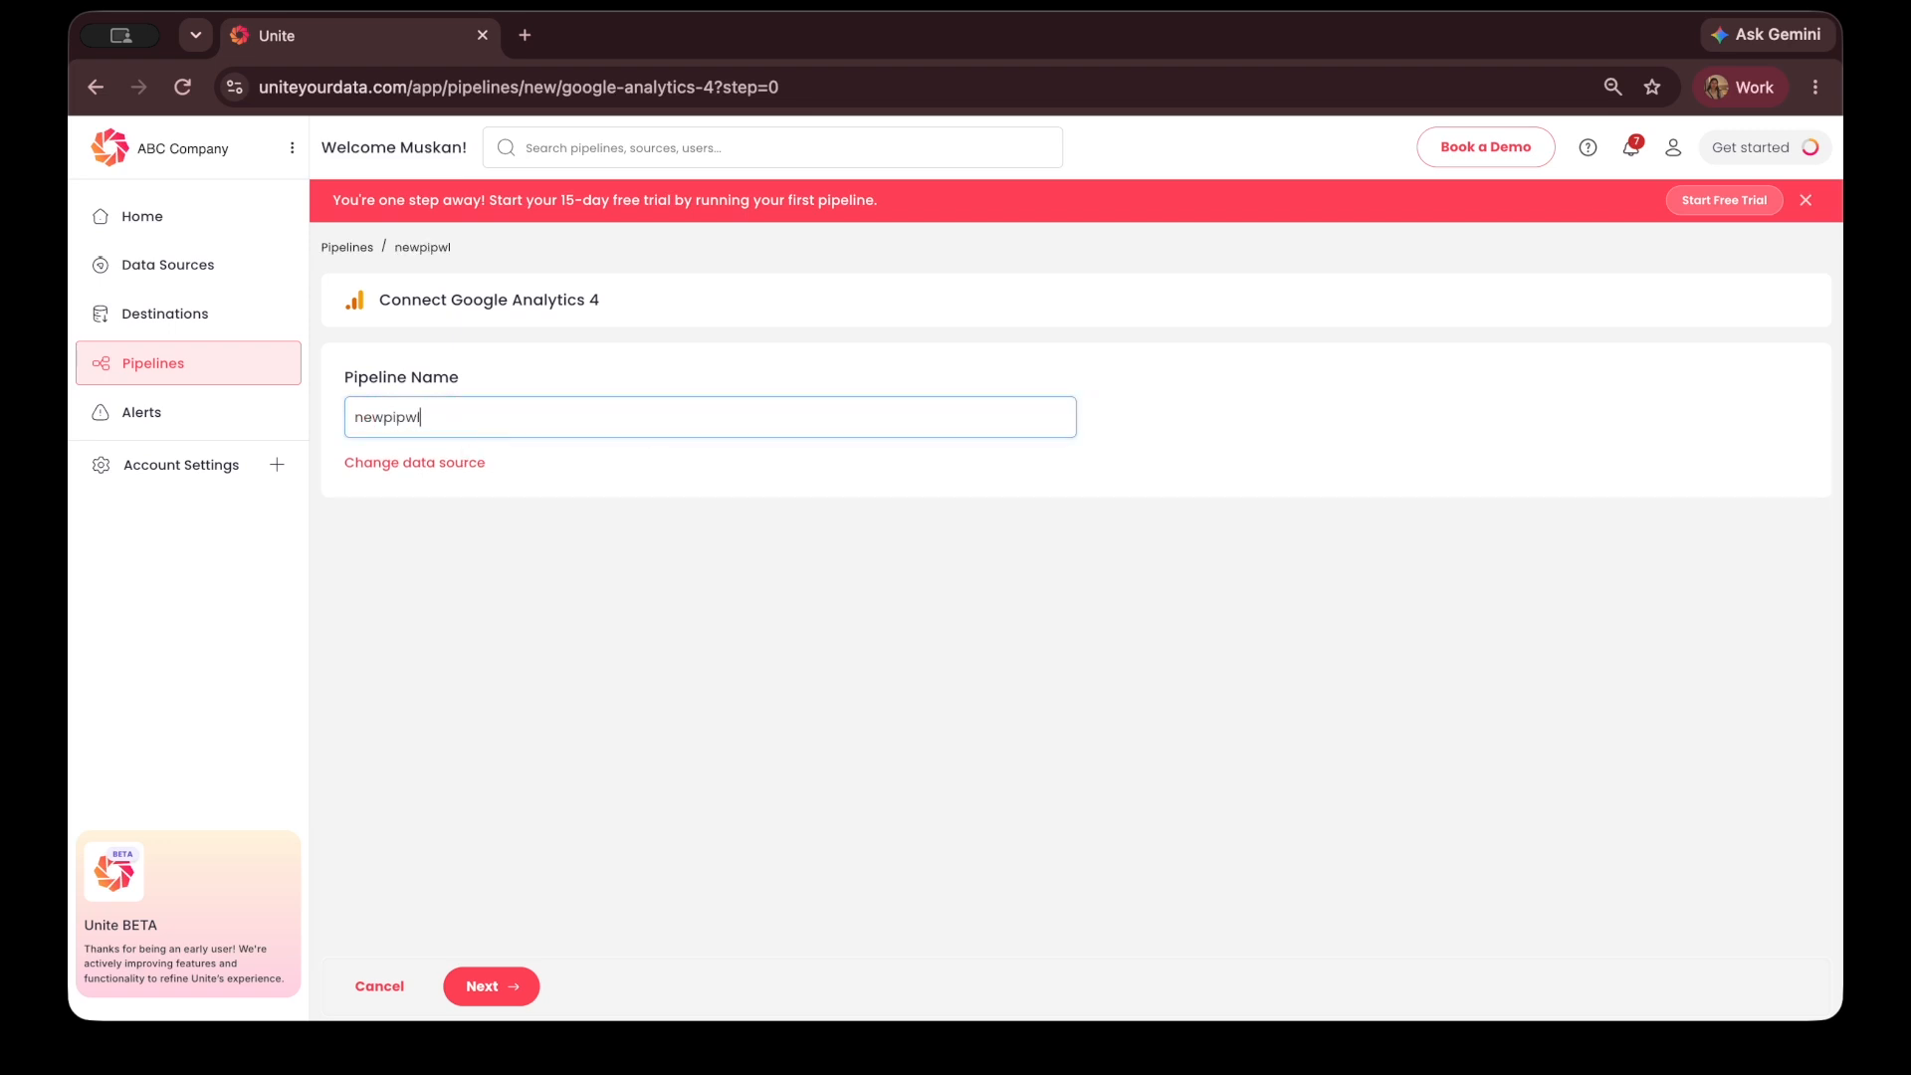
type("eline")
left_click(356, 418)
left_click(381, 418)
type("first")
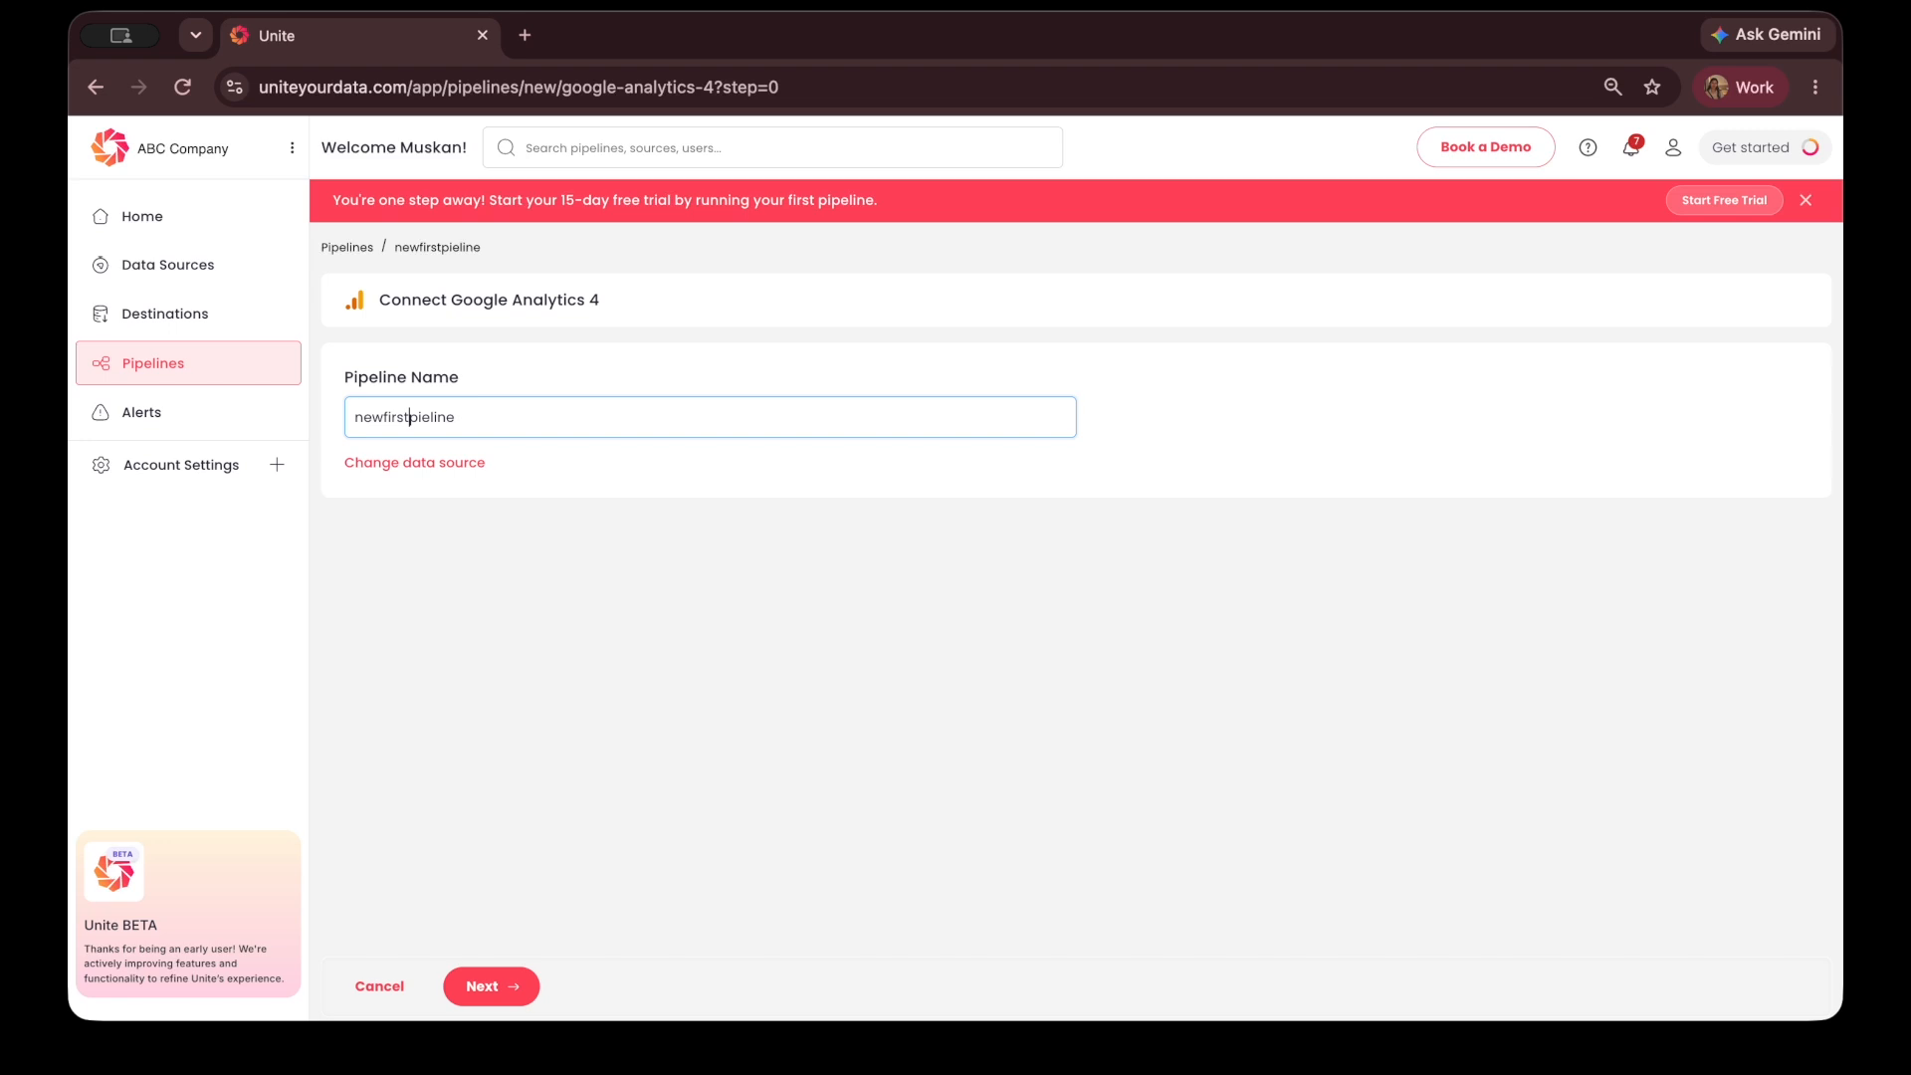
left_click(473, 986)
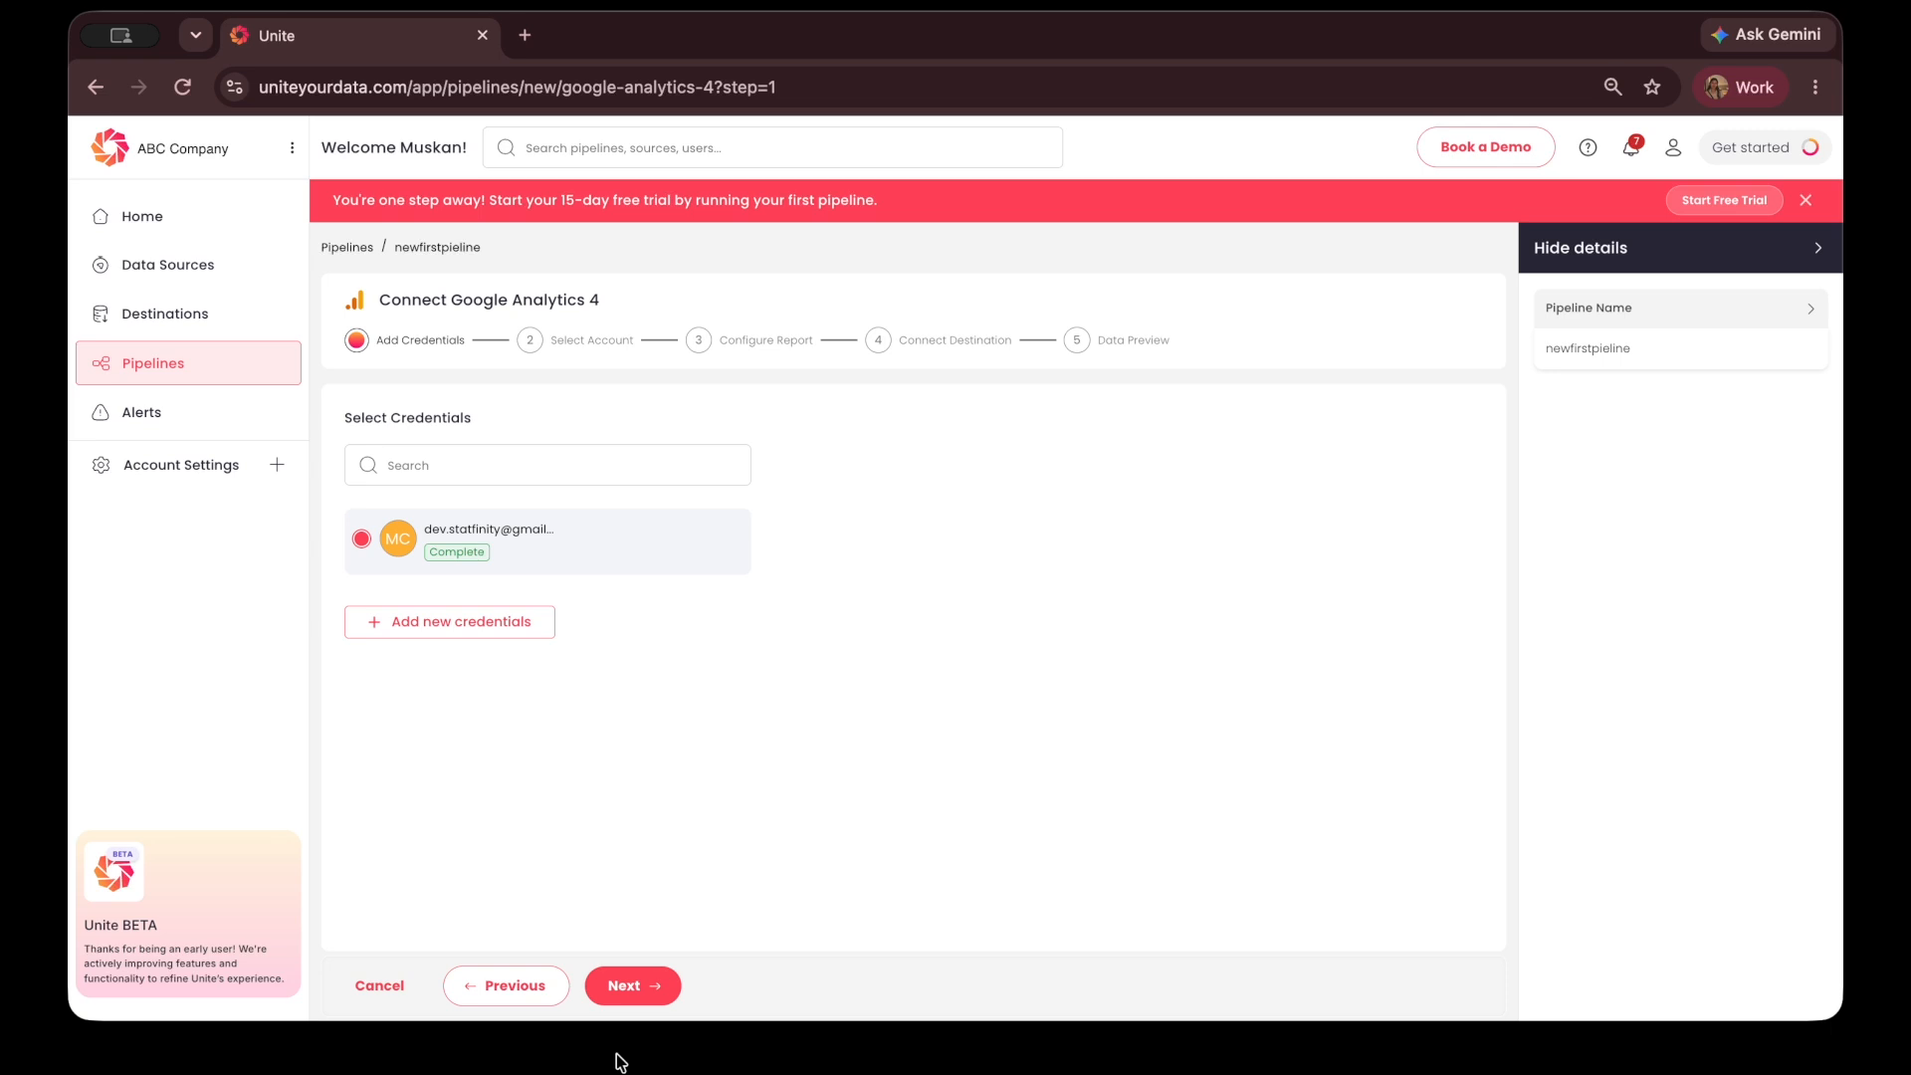
- Keep the existing Google Analytics 4 credentials, and select properties from several accounts for the pipeline
left_click(638, 992)
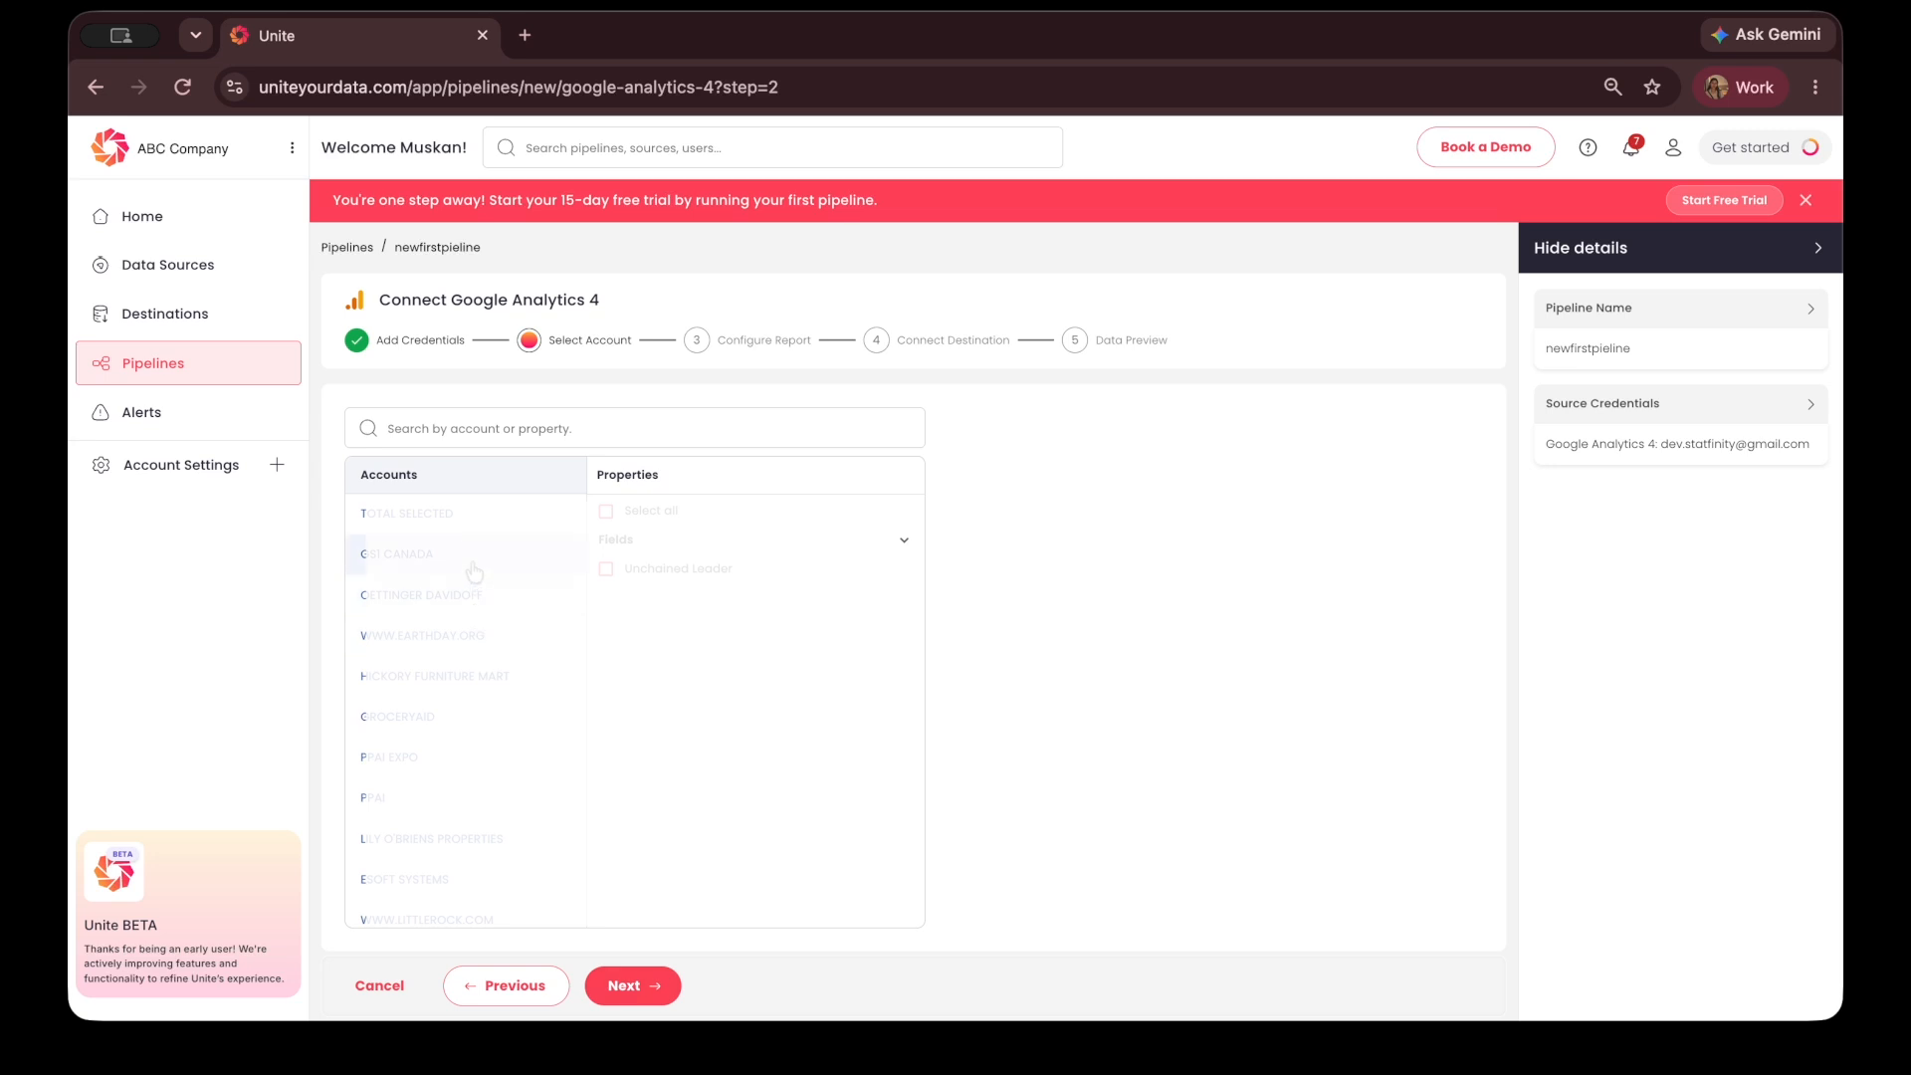
scroll(497, 563, "down", 2)
left_click(506, 560)
left_click(473, 683)
scroll(428, 787, "down", 1)
left_click(428, 796)
left_click(425, 789)
left_click(418, 862)
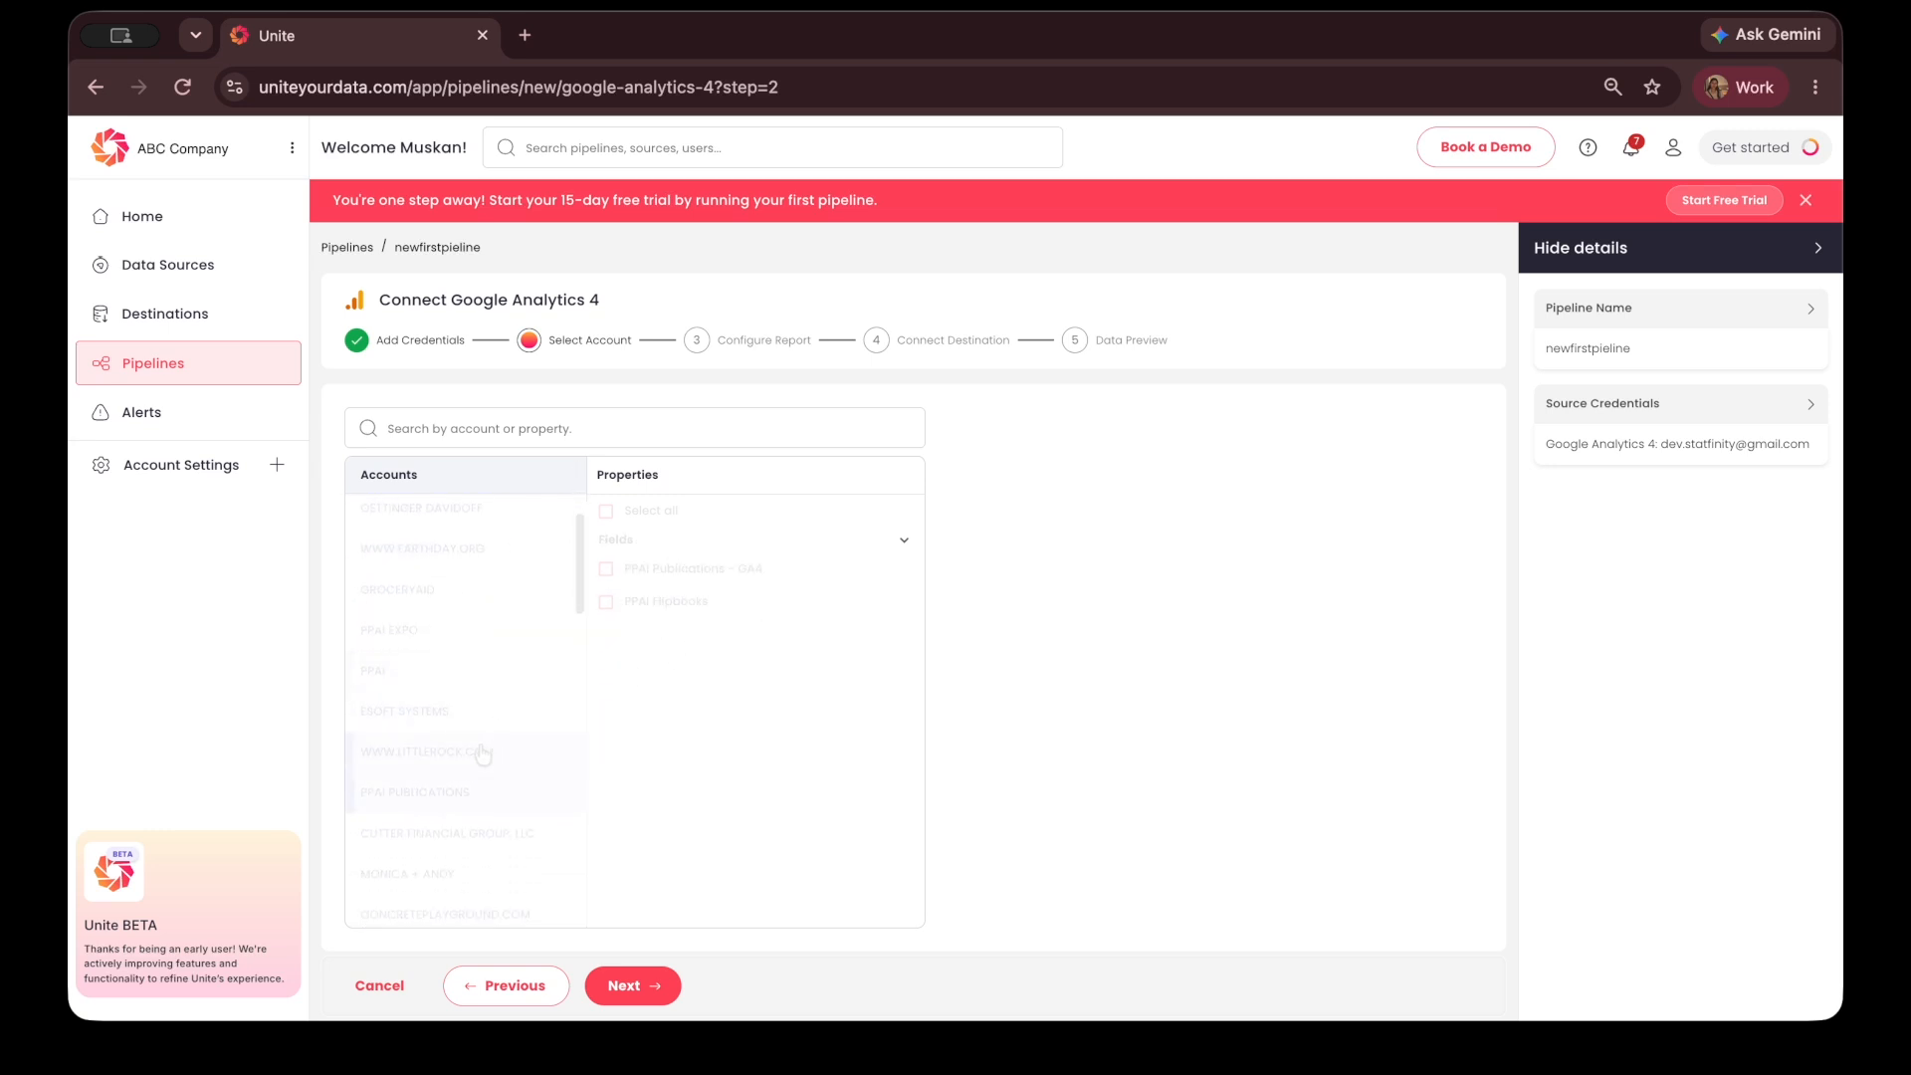
left_click(438, 873)
left_click(665, 667)
left_click(627, 985)
- Select the report templates Publisher Ads: Page Path Insights, First User Source Insights and First User Campaign Insights
left_click(745, 495)
scroll(578, 669, "down", 5)
scroll(579, 673, "down", 5)
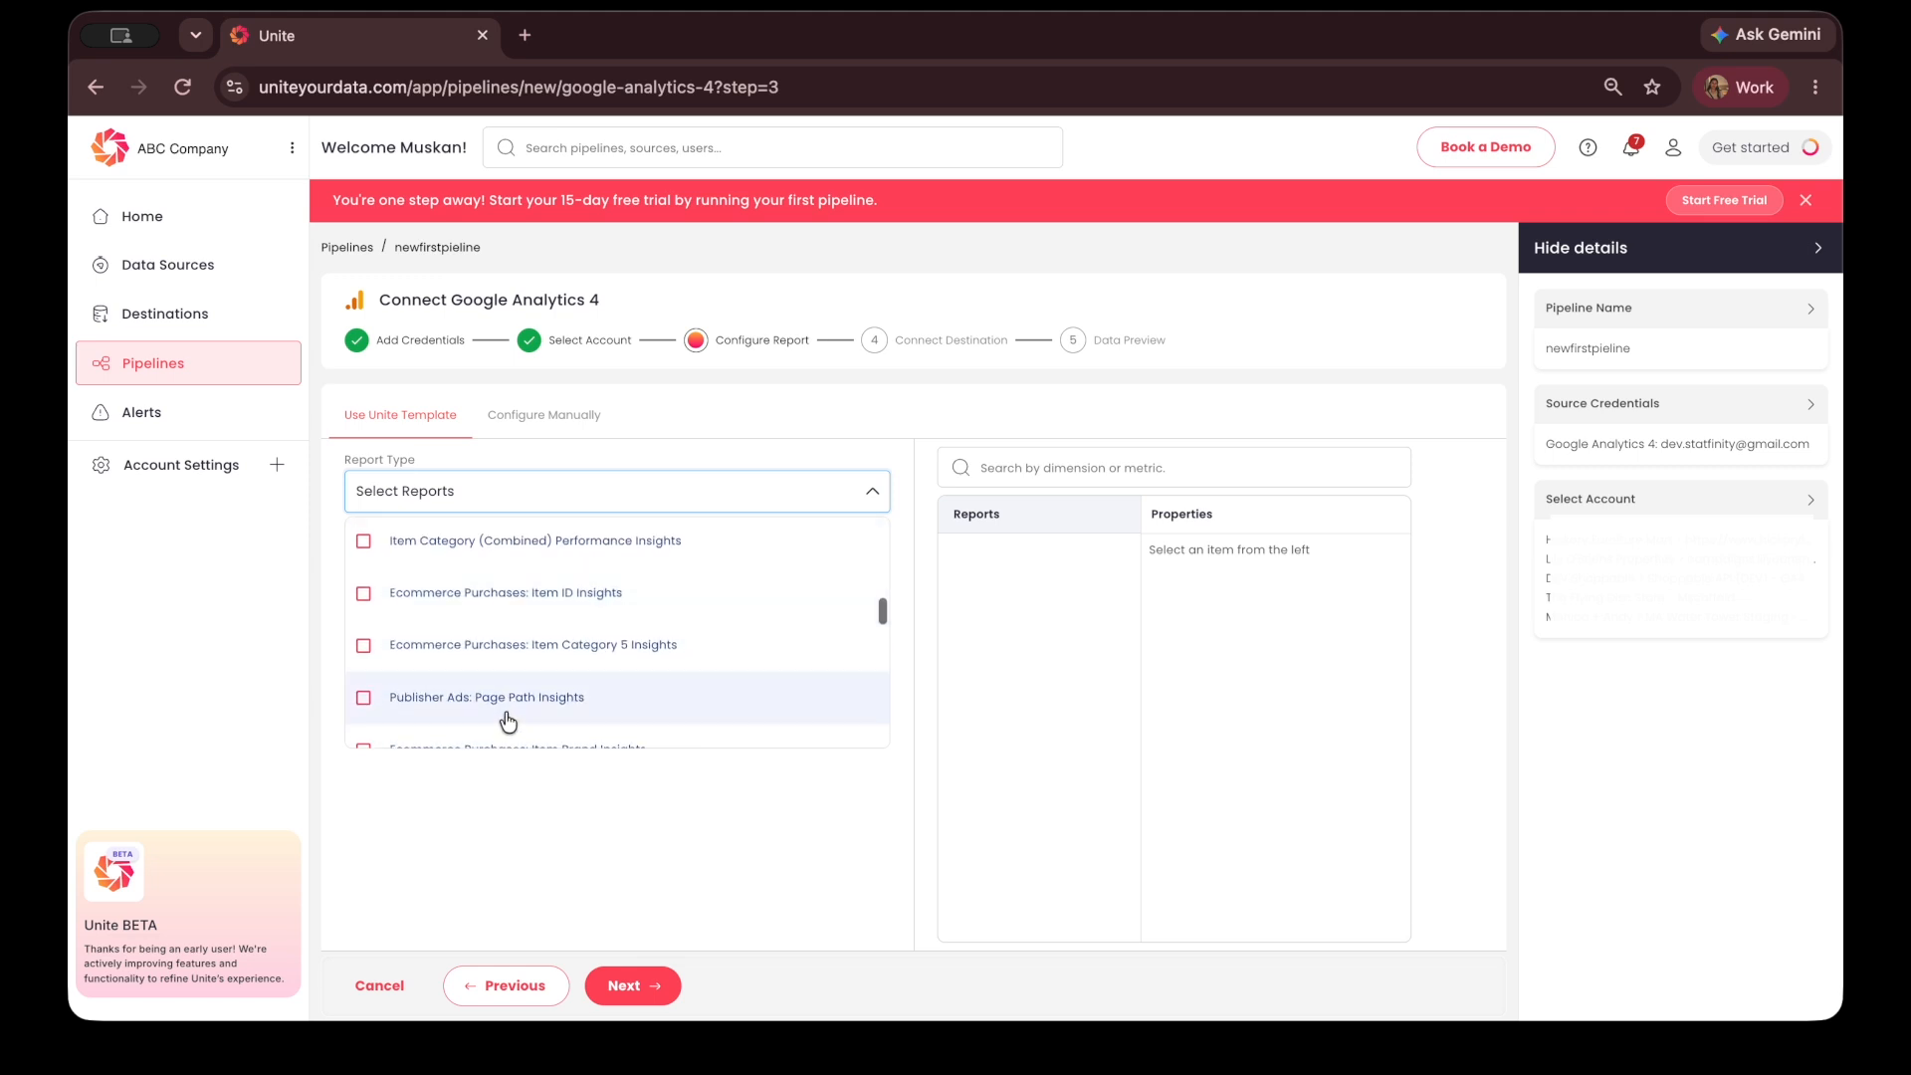
left_click(508, 719)
scroll(512, 657, "up", 3)
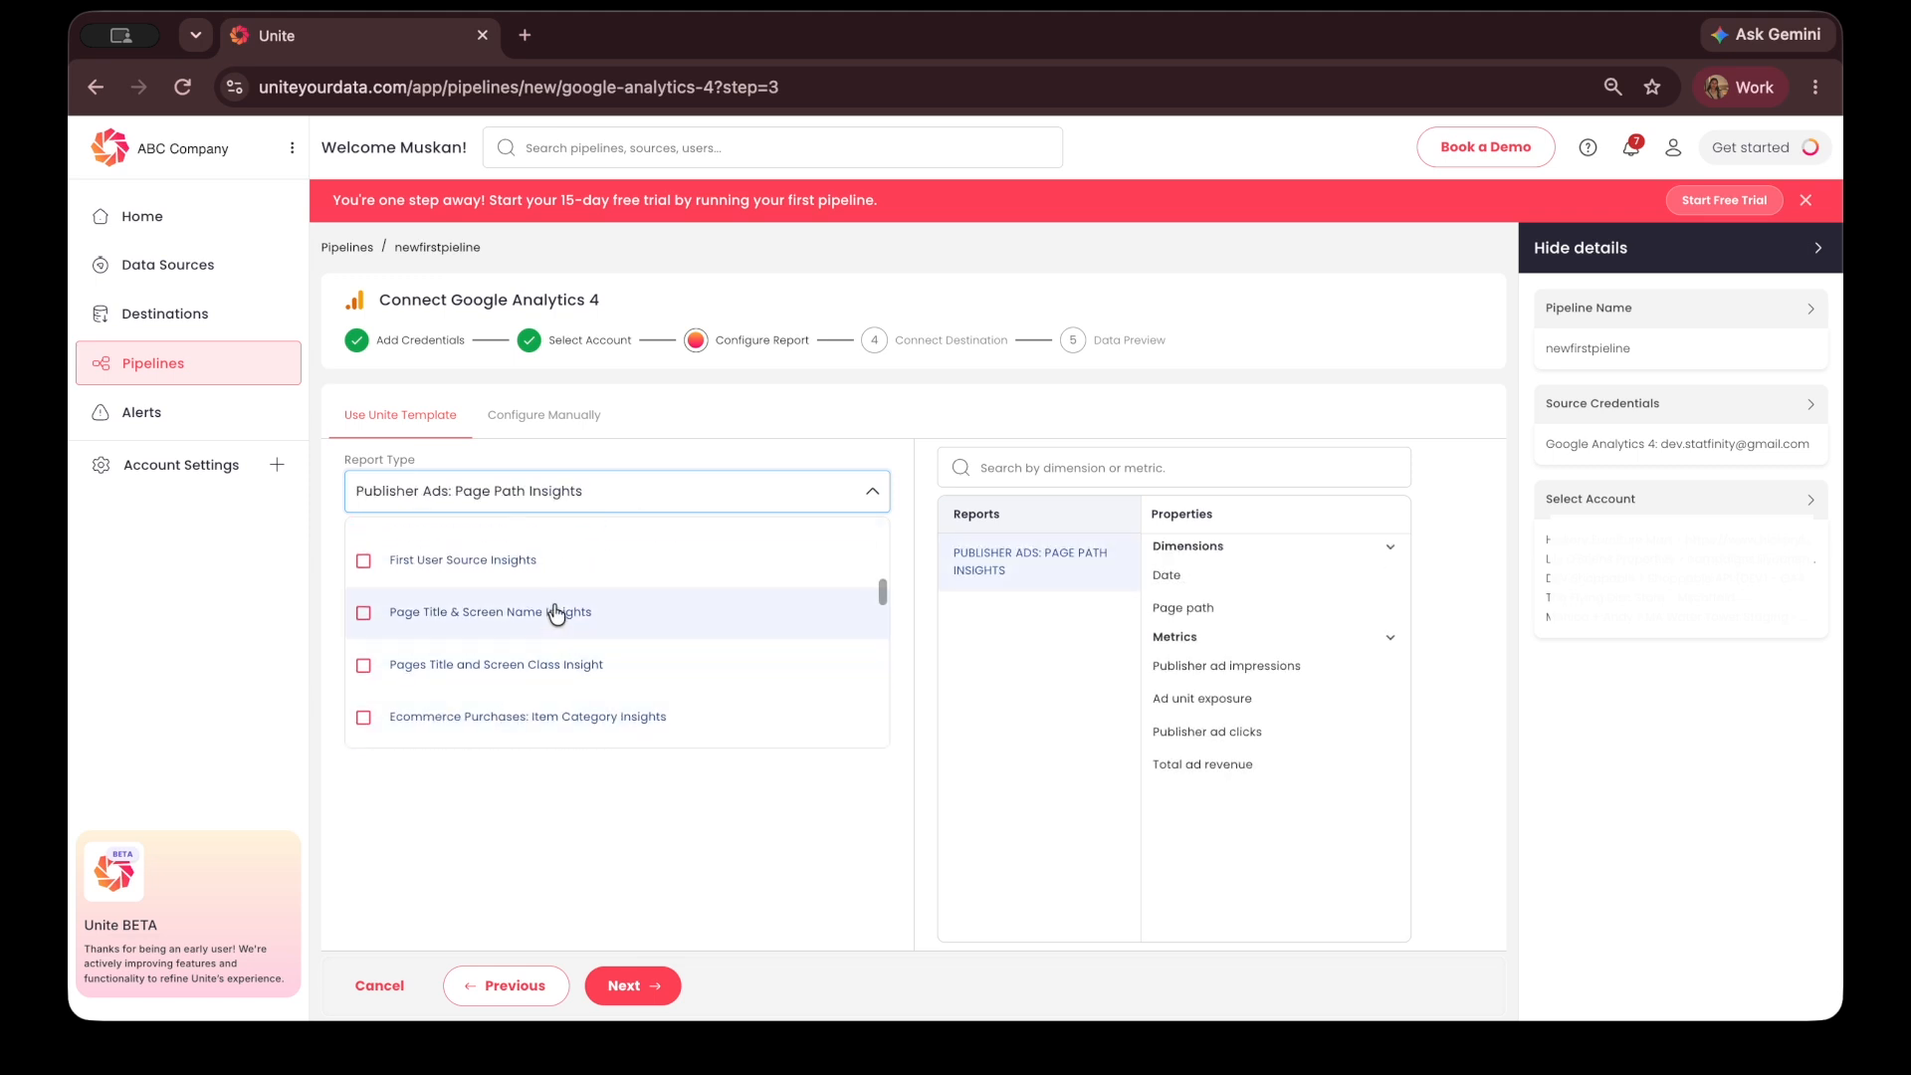
left_click(562, 562)
scroll(563, 577, "up", 2)
left_click(521, 645)
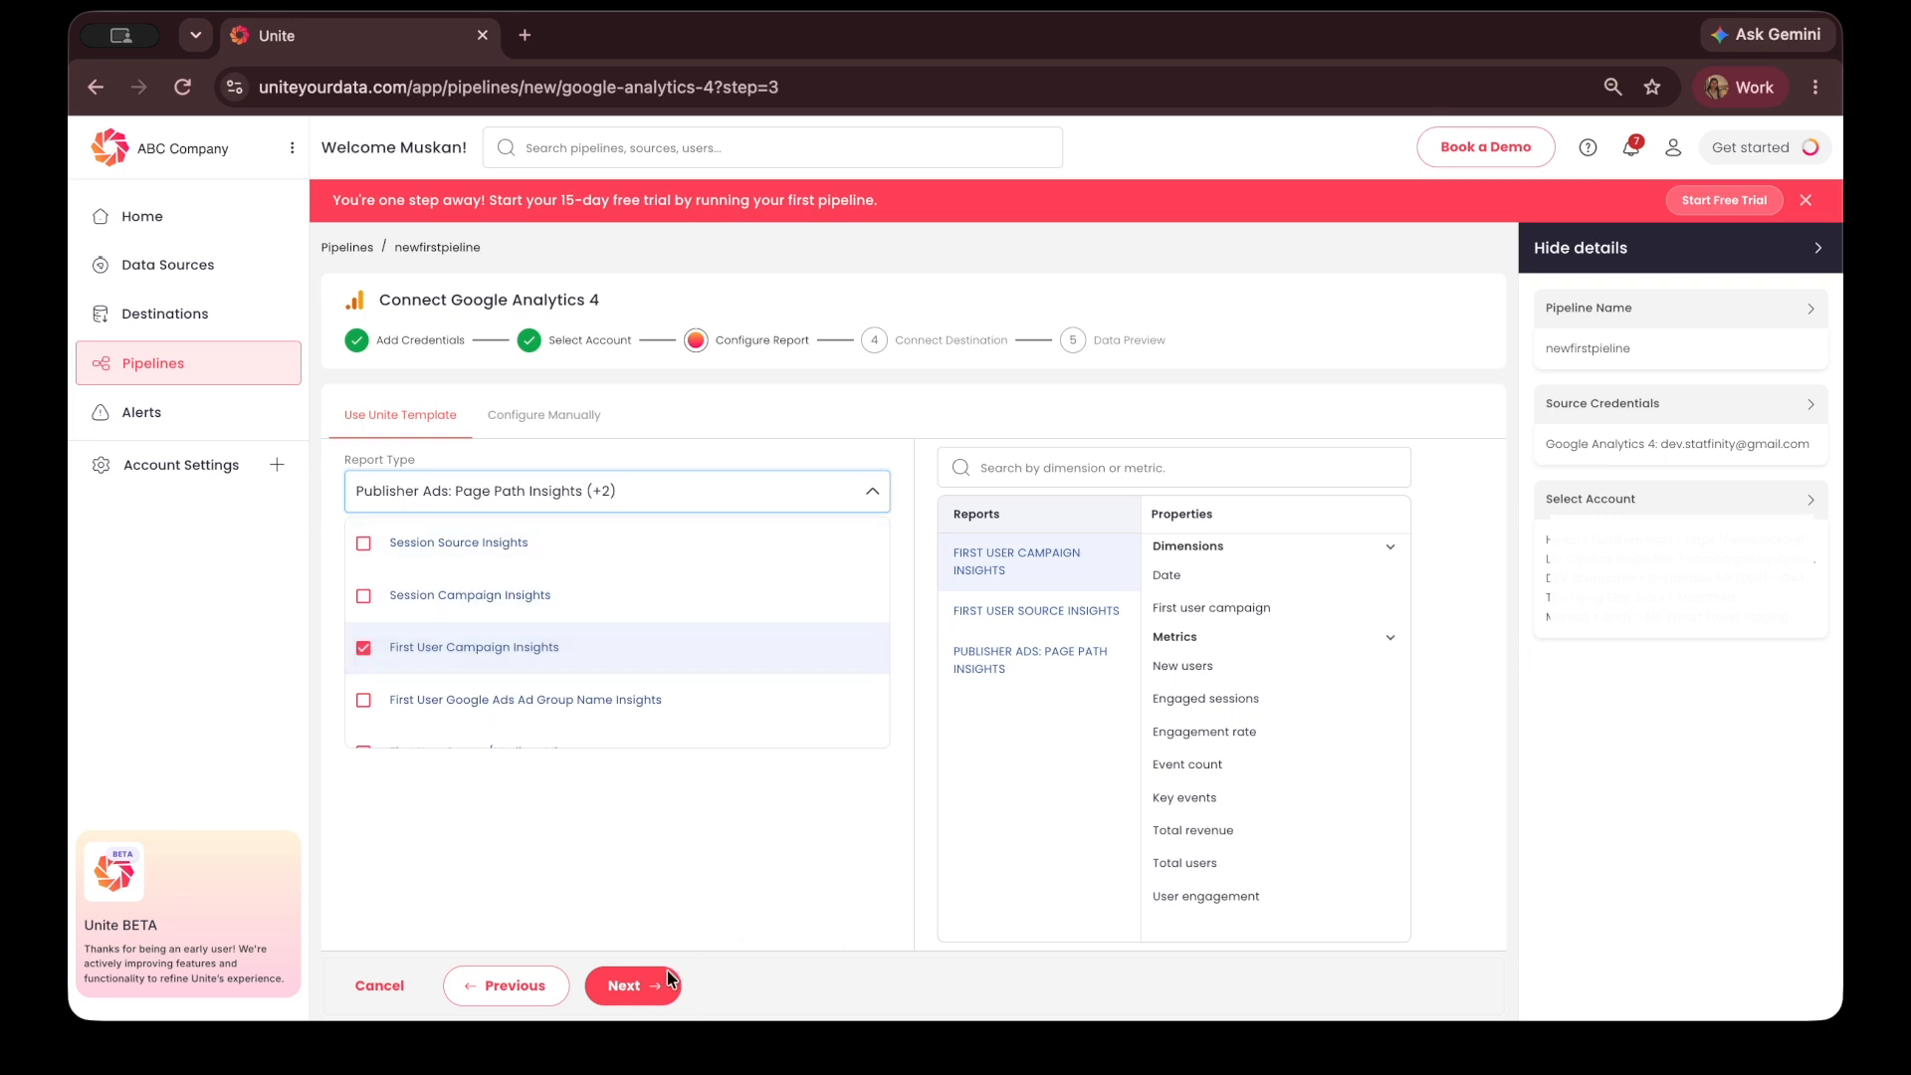
- Examine the dimensions and metrics included in the First User Source and Publisher Ads: Page Path reports
left_click(1087, 615)
left_click(1085, 613)
left_click(1036, 667)
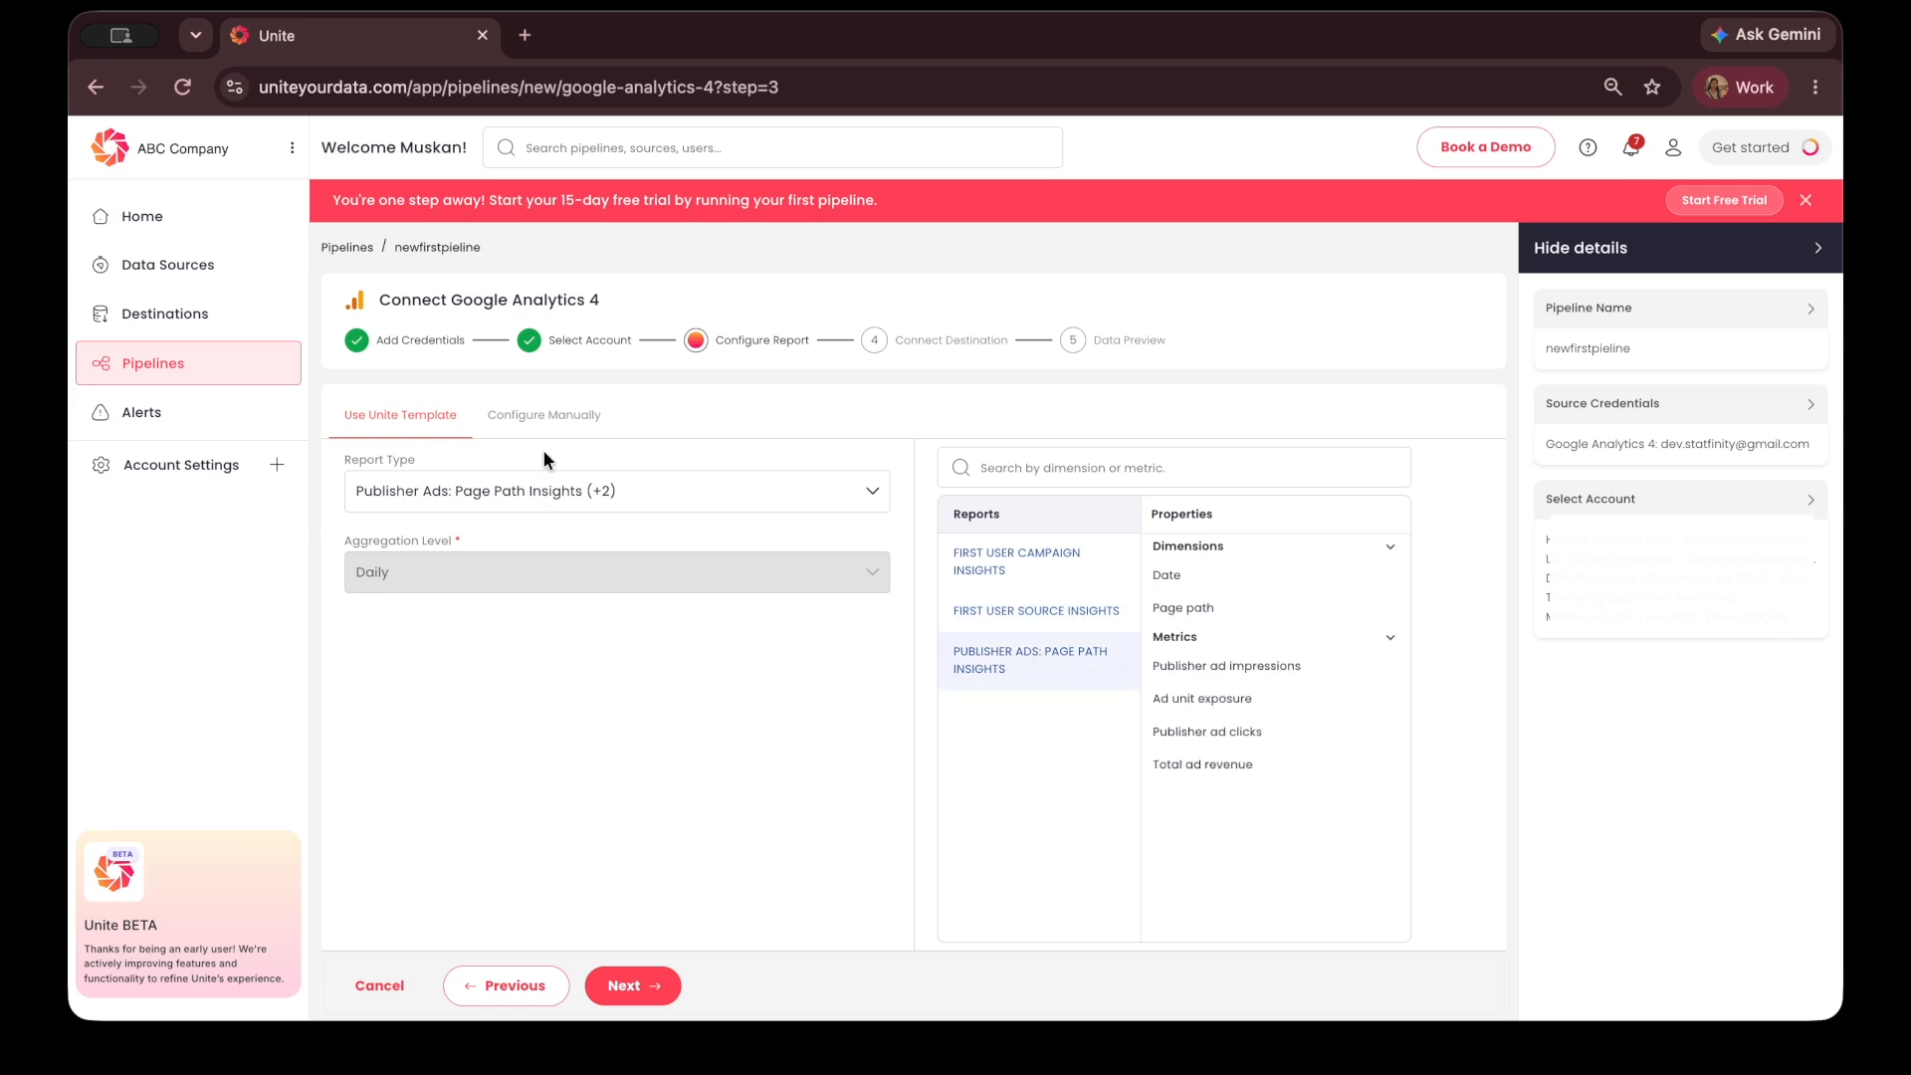
- Begin configuring a report manually and name it "My custom report"
left_click(557, 412)
left_click(422, 473)
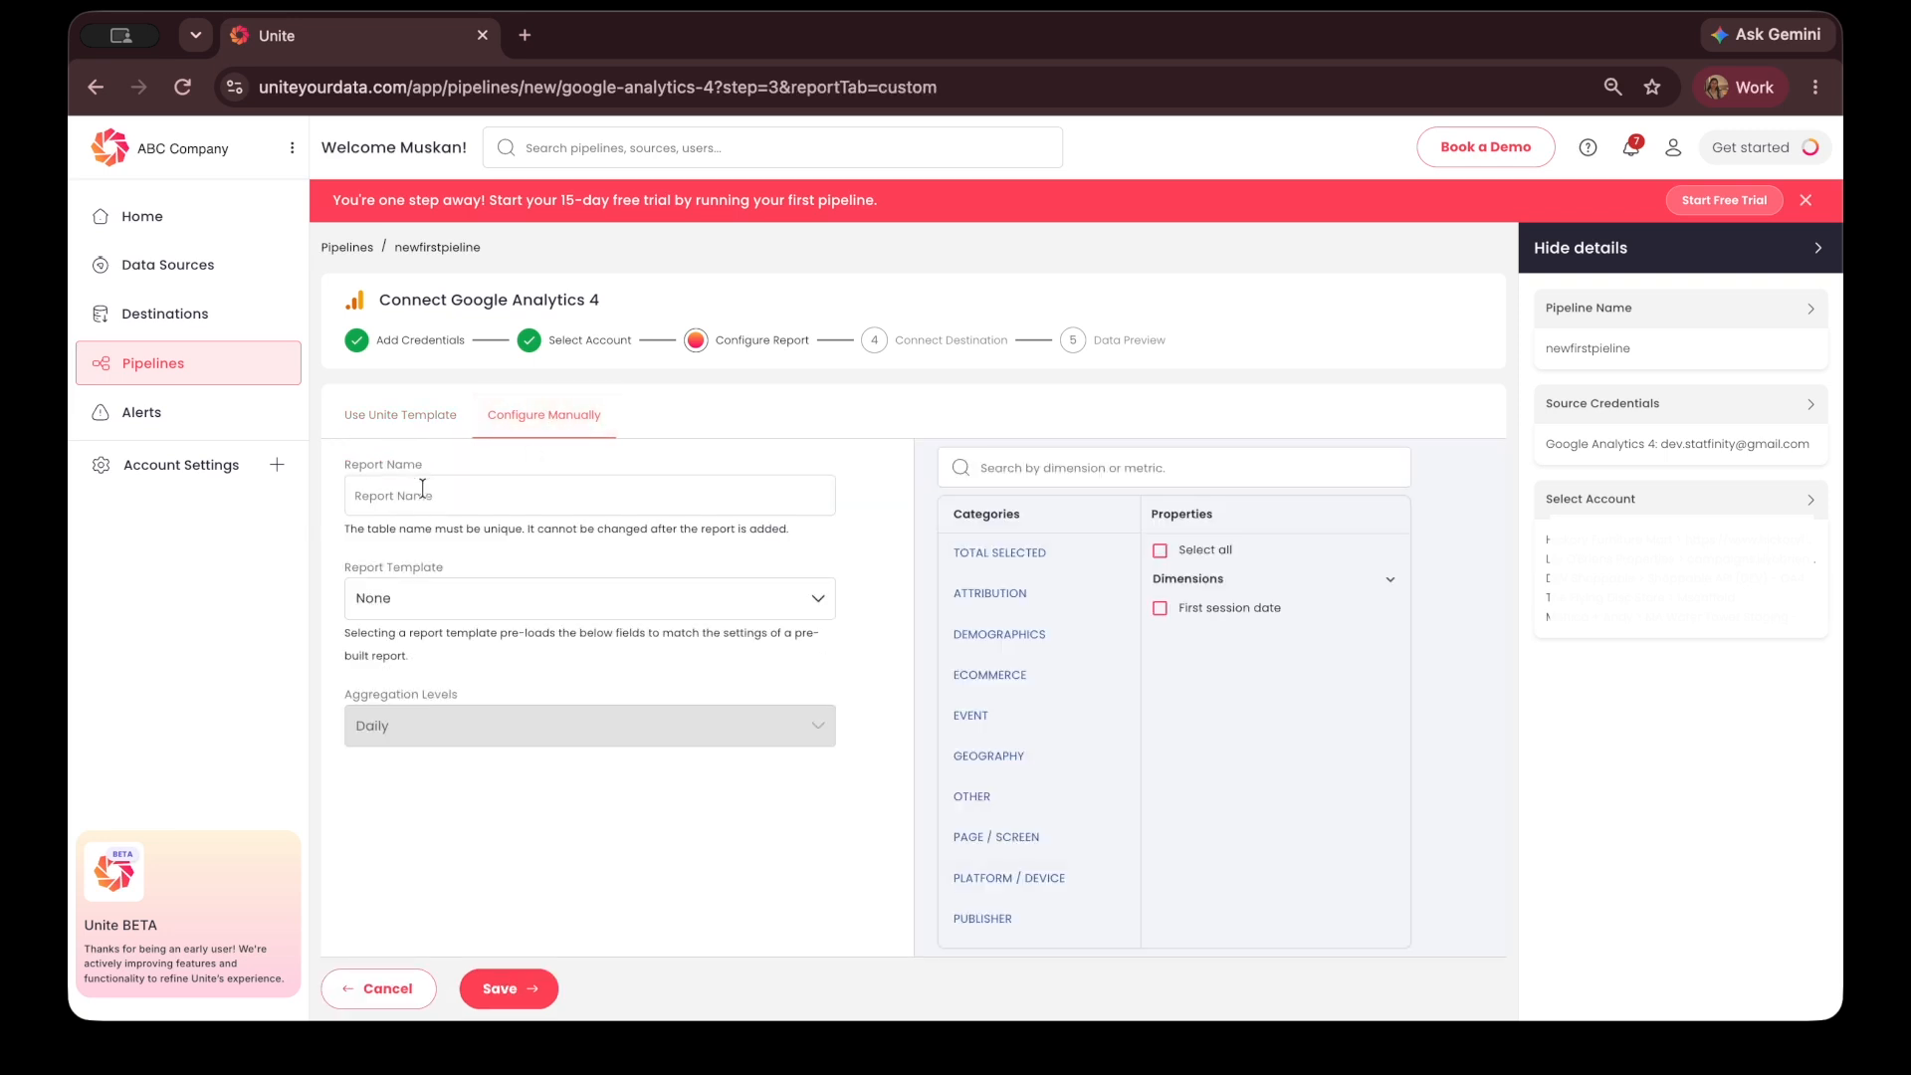
left_click(422, 506)
type("My")
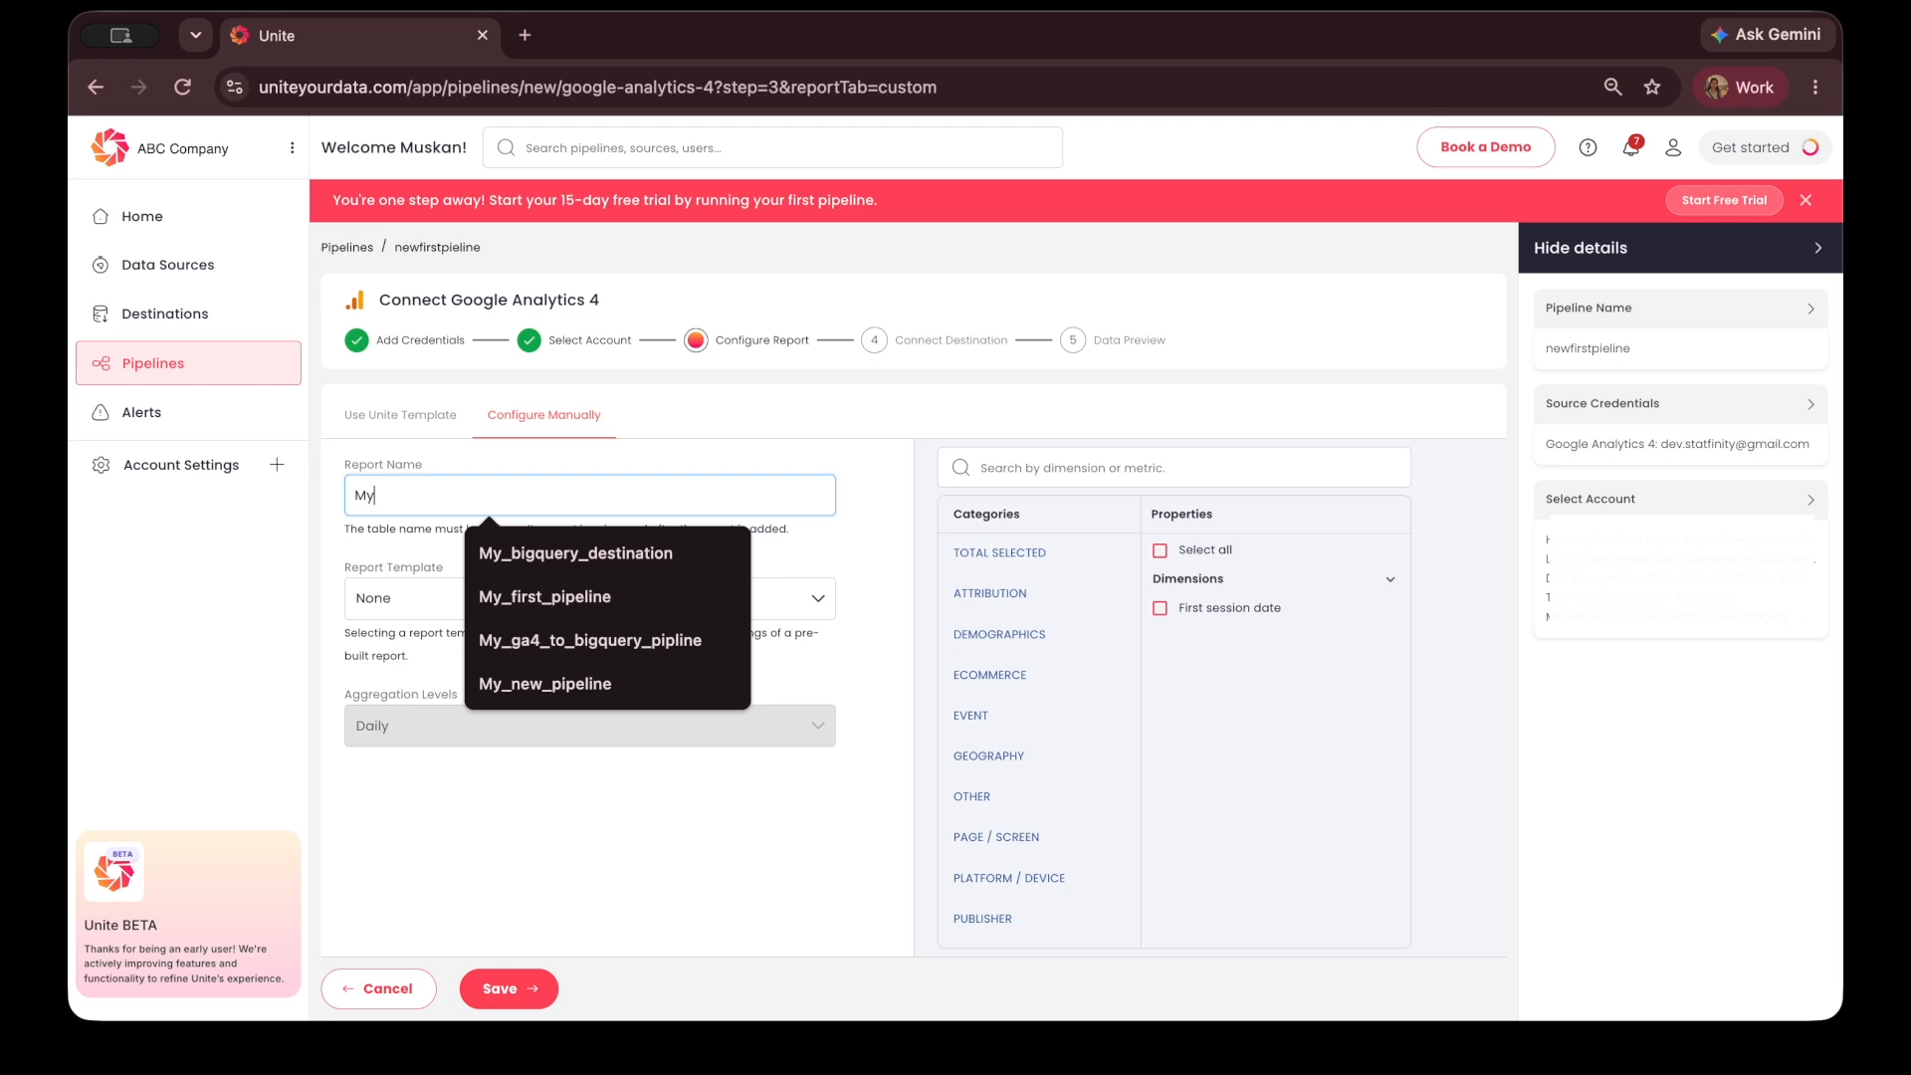
type("_custo")
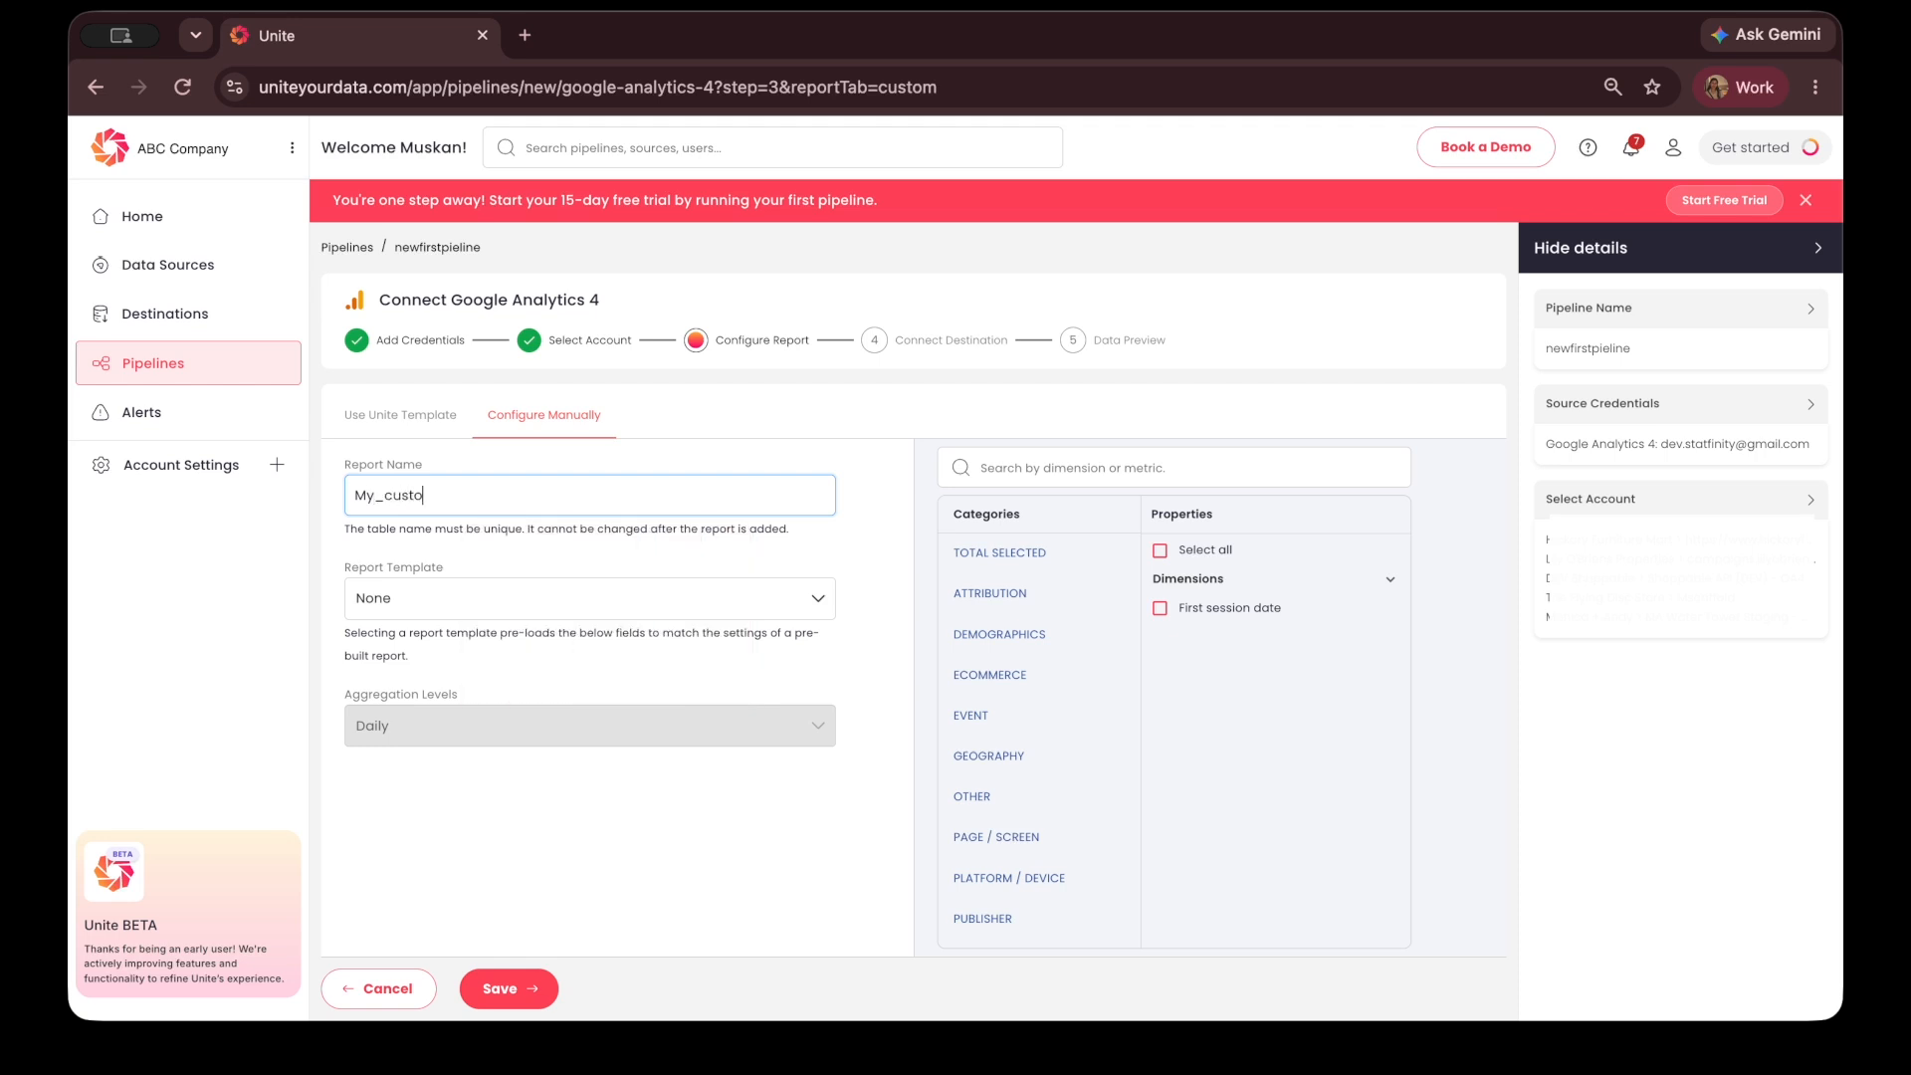
type("m")
left_click(382, 500)
key("BackSpace")
- Load the Audience Overview Report template to preview its fields, and reset the report template to None
left_click(403, 598)
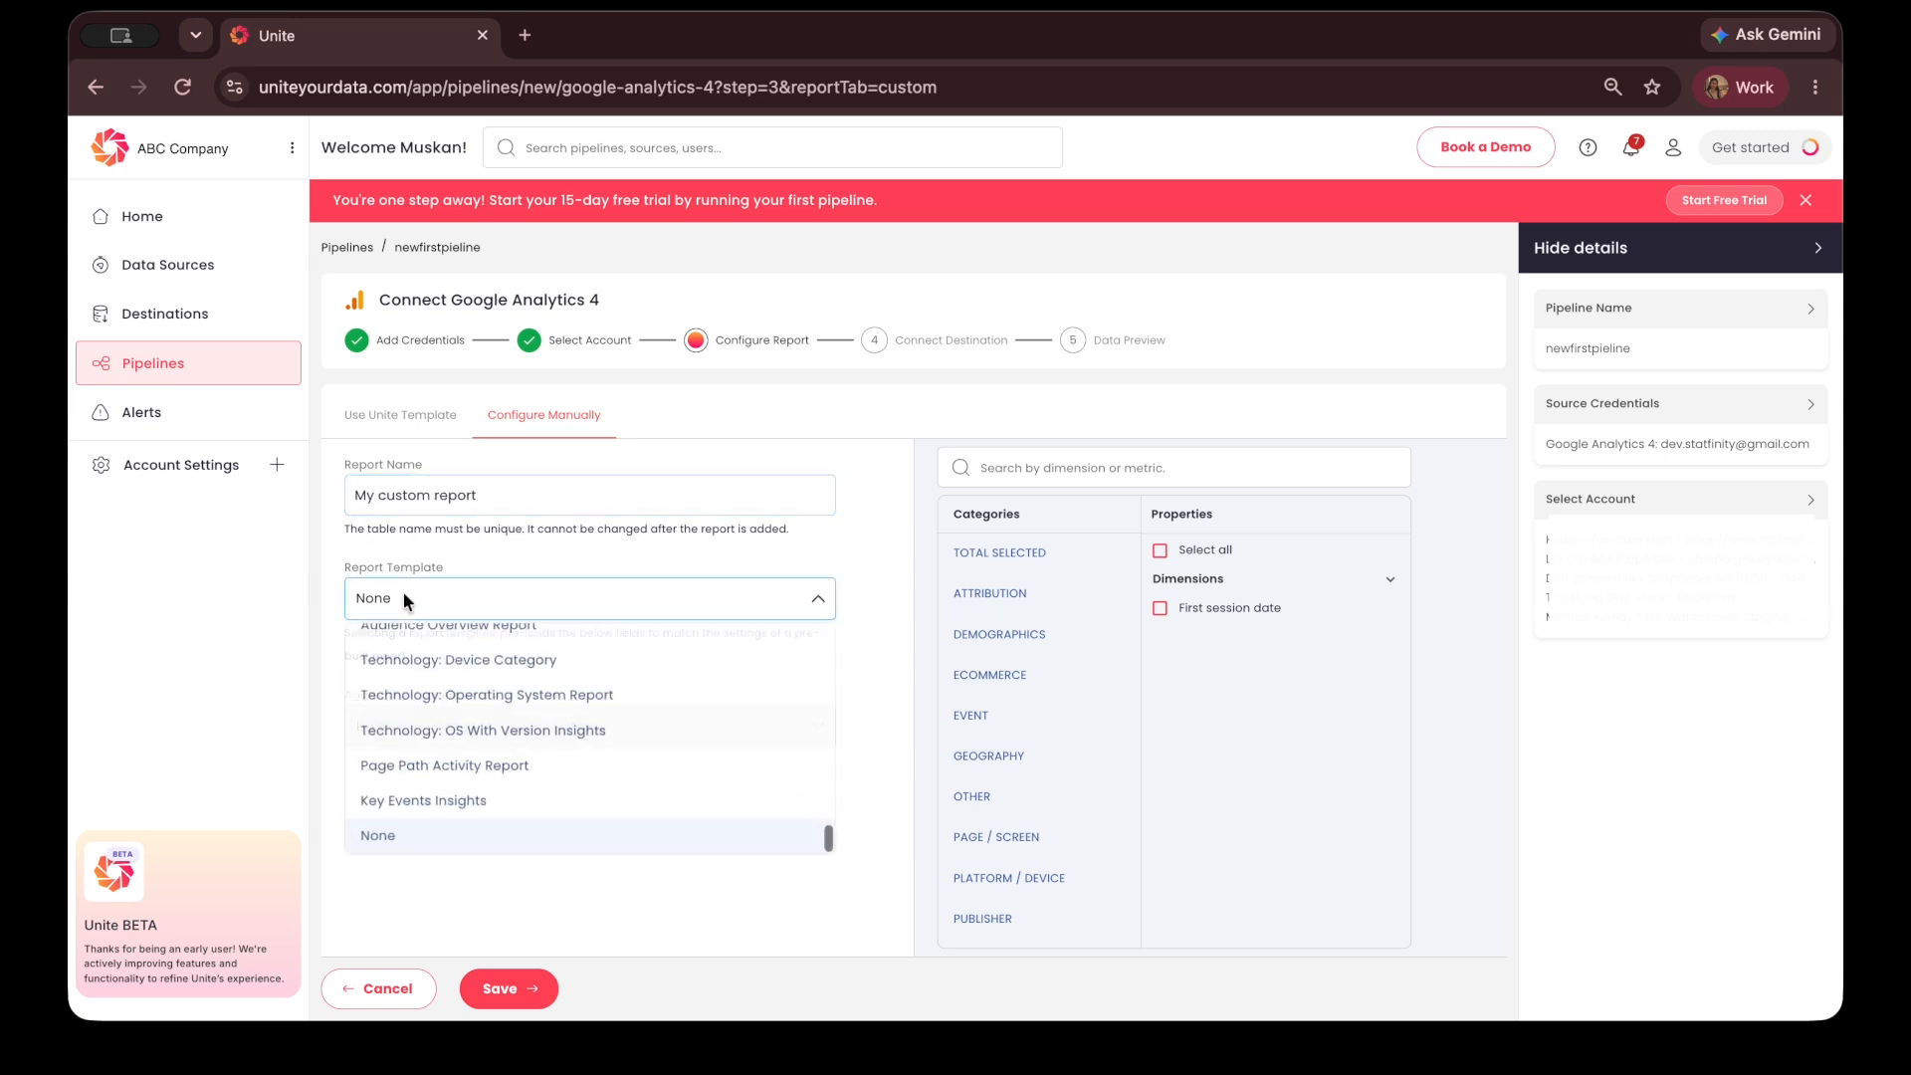
left_click(419, 638)
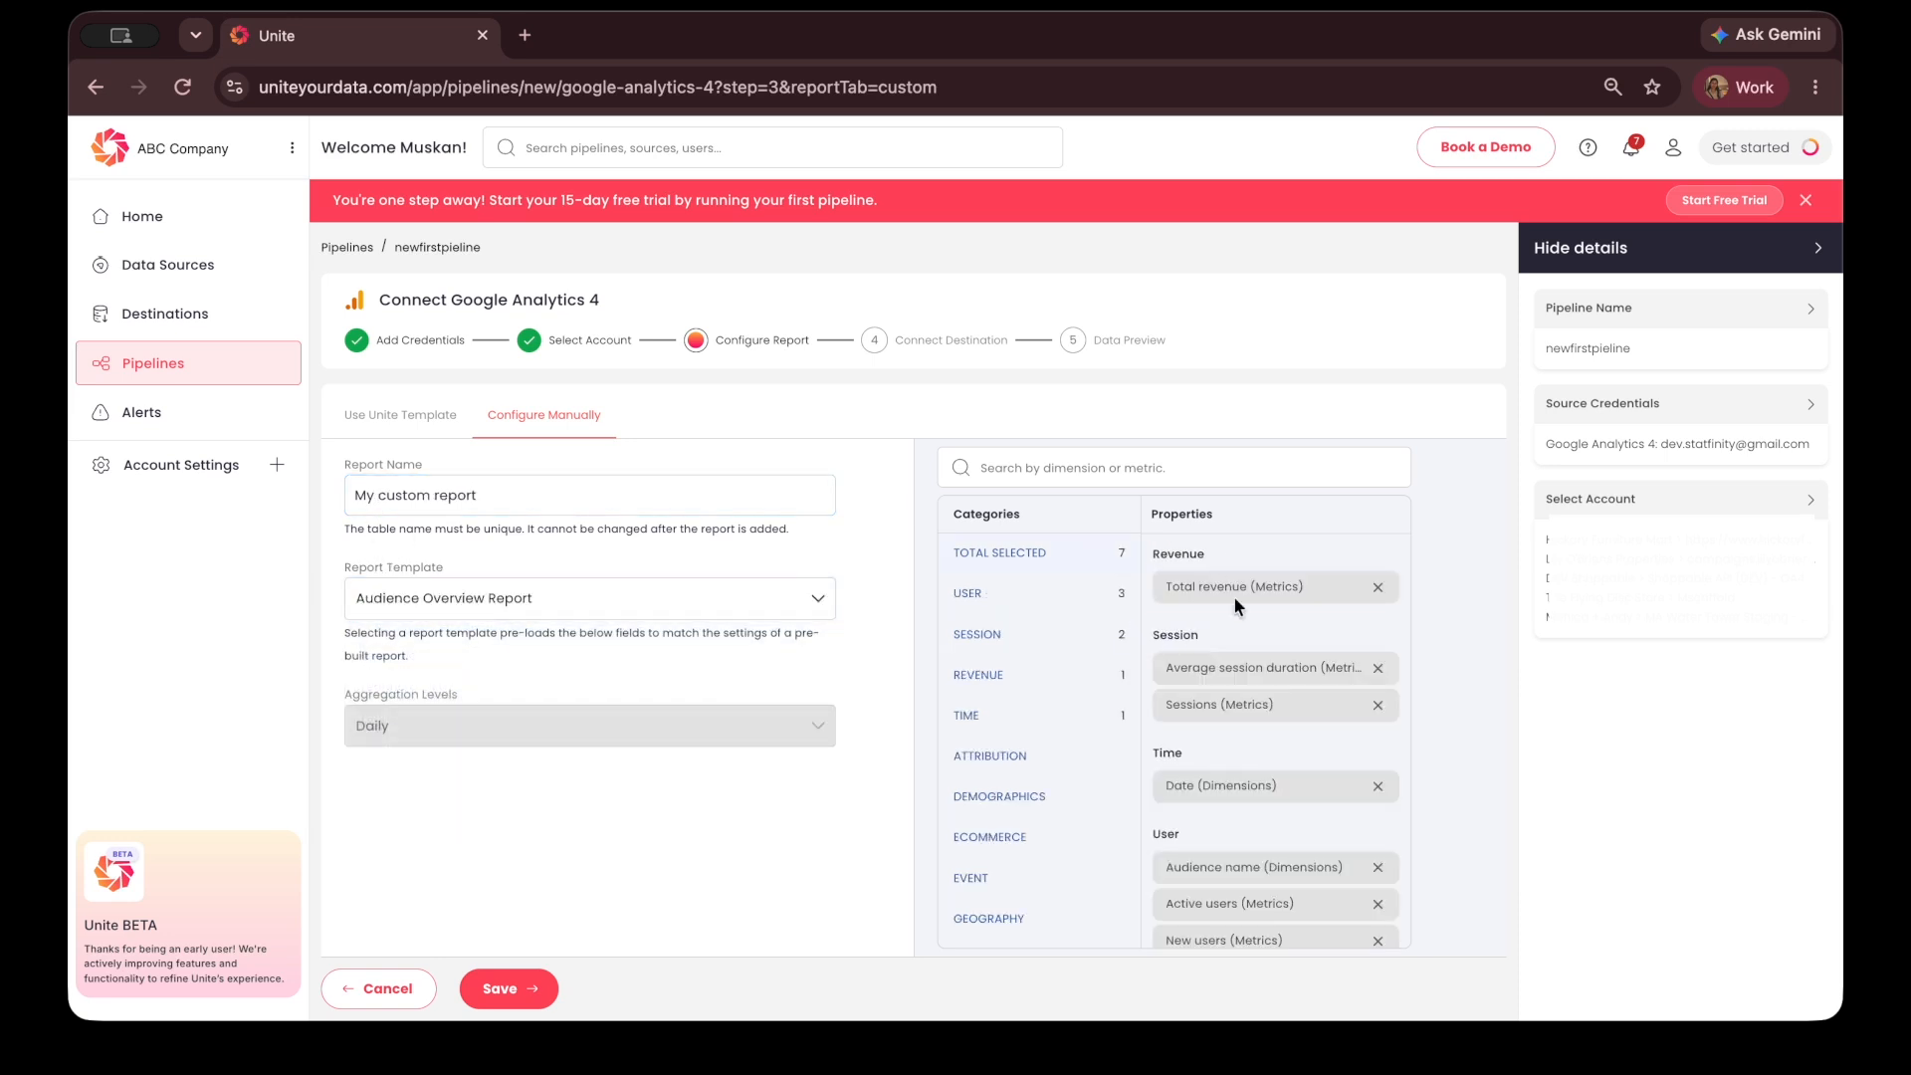
left_click(537, 597)
scroll(448, 703, "down", 2)
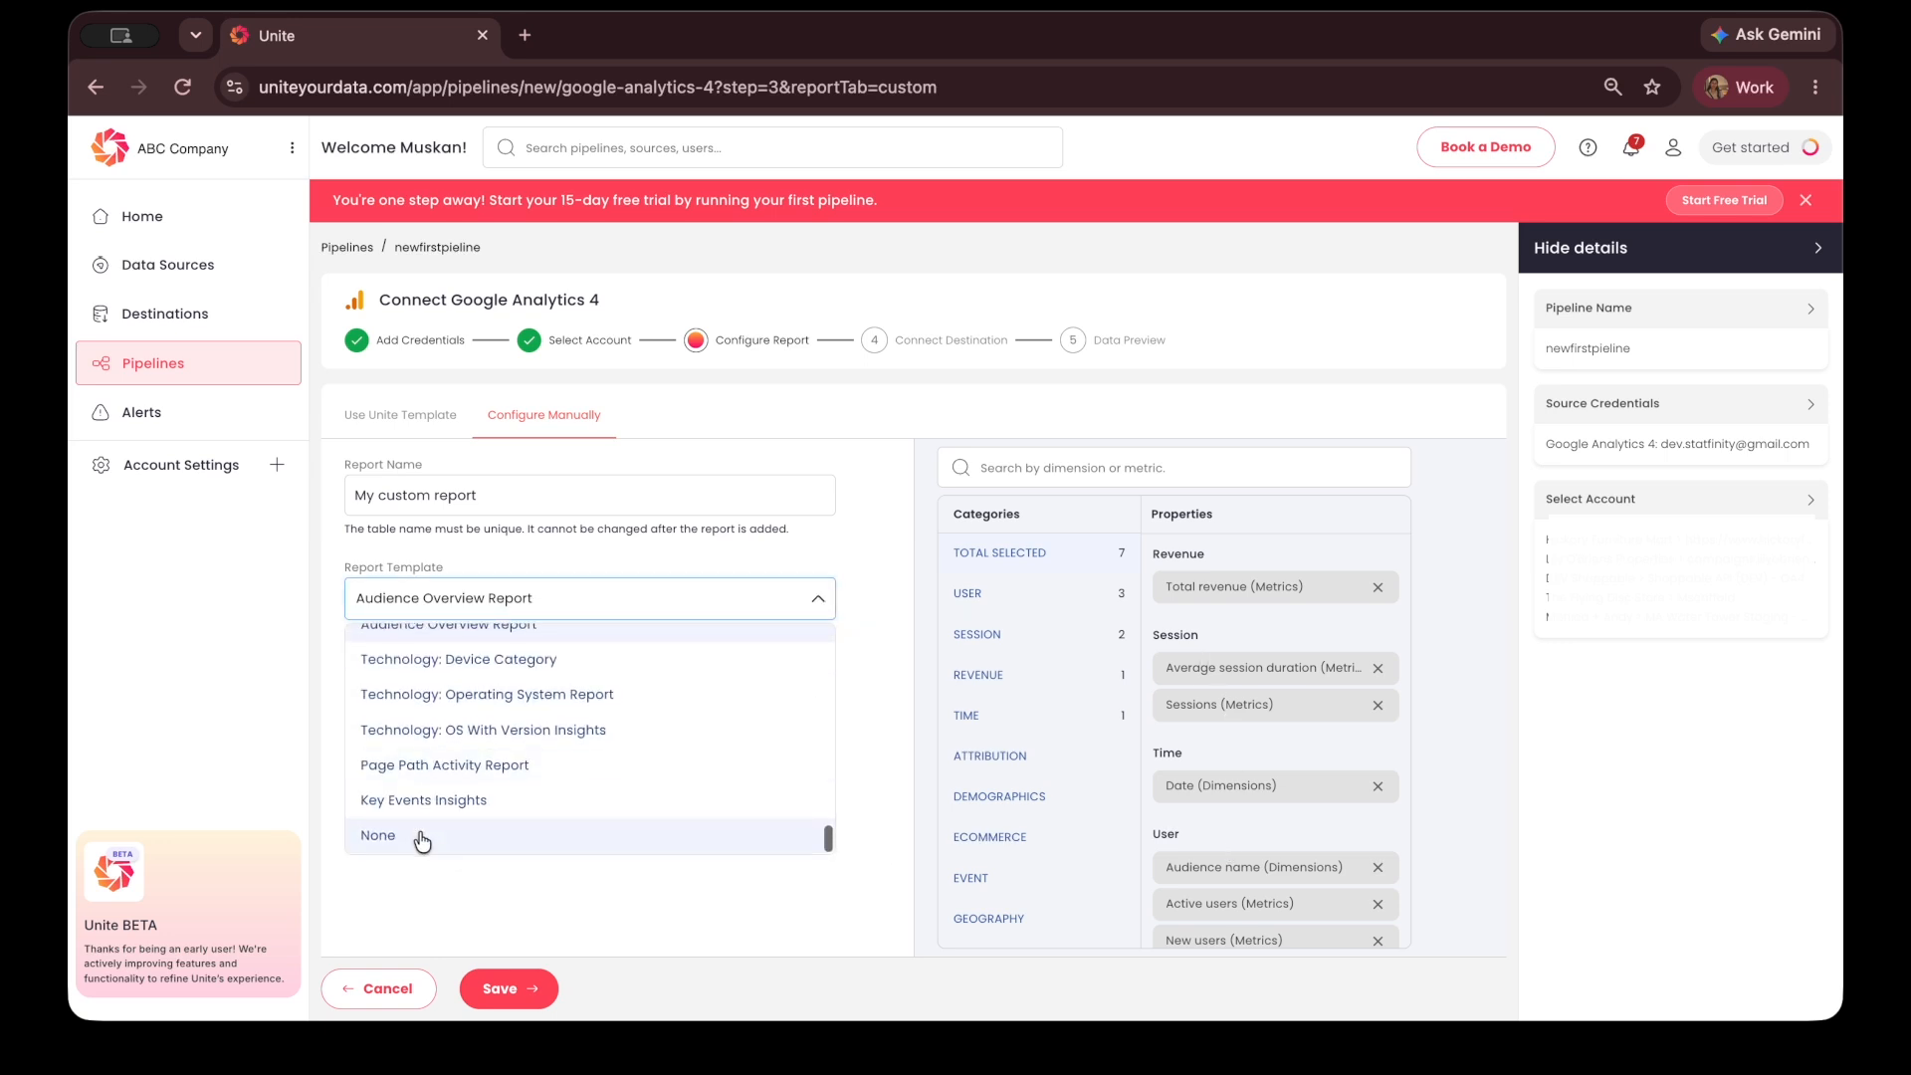
left_click(422, 954)
- Search the report fields for "date", add the Date dimension, and clear the search
left_click(1076, 473)
type("date")
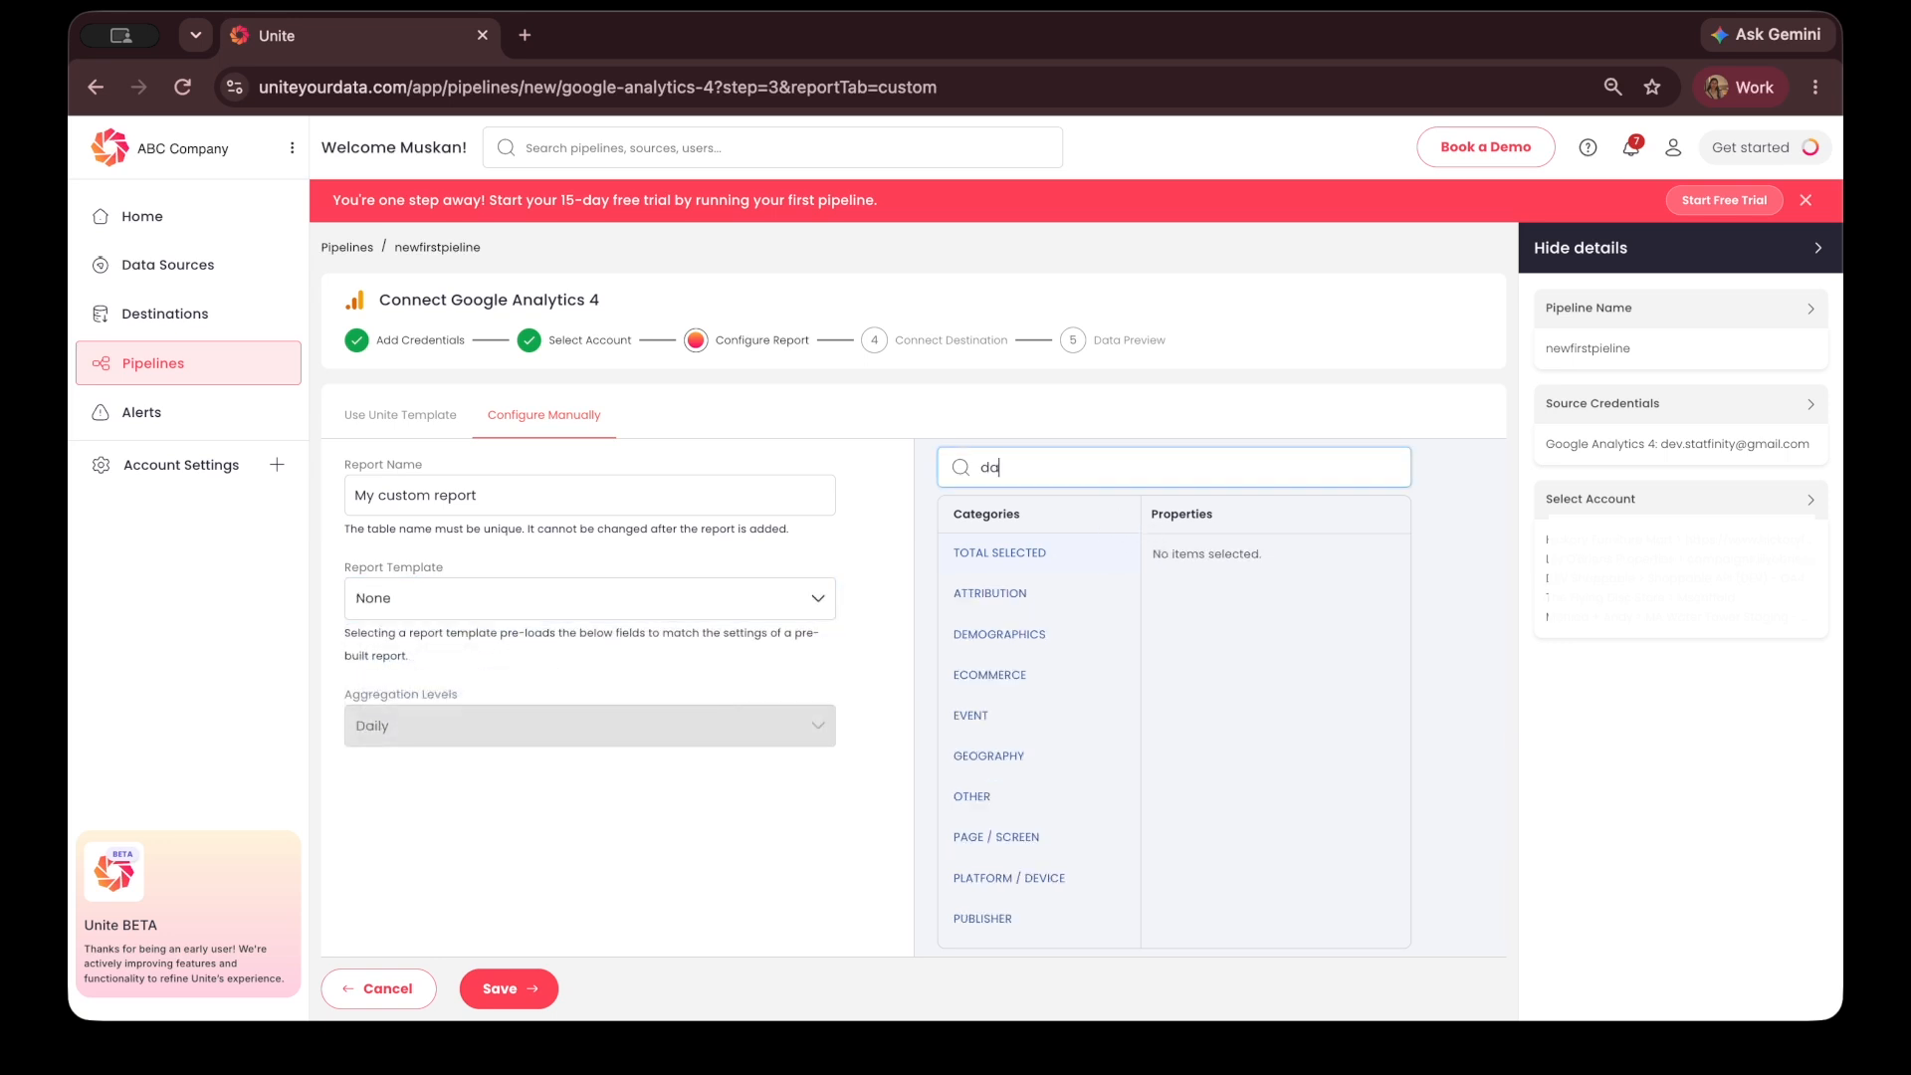
left_click(1076, 552)
double_click(1023, 469)
key("BackSpace")
- Add the Total users metric from the User category and the City dimension from the Geography category
scroll(1001, 653, "down", 3)
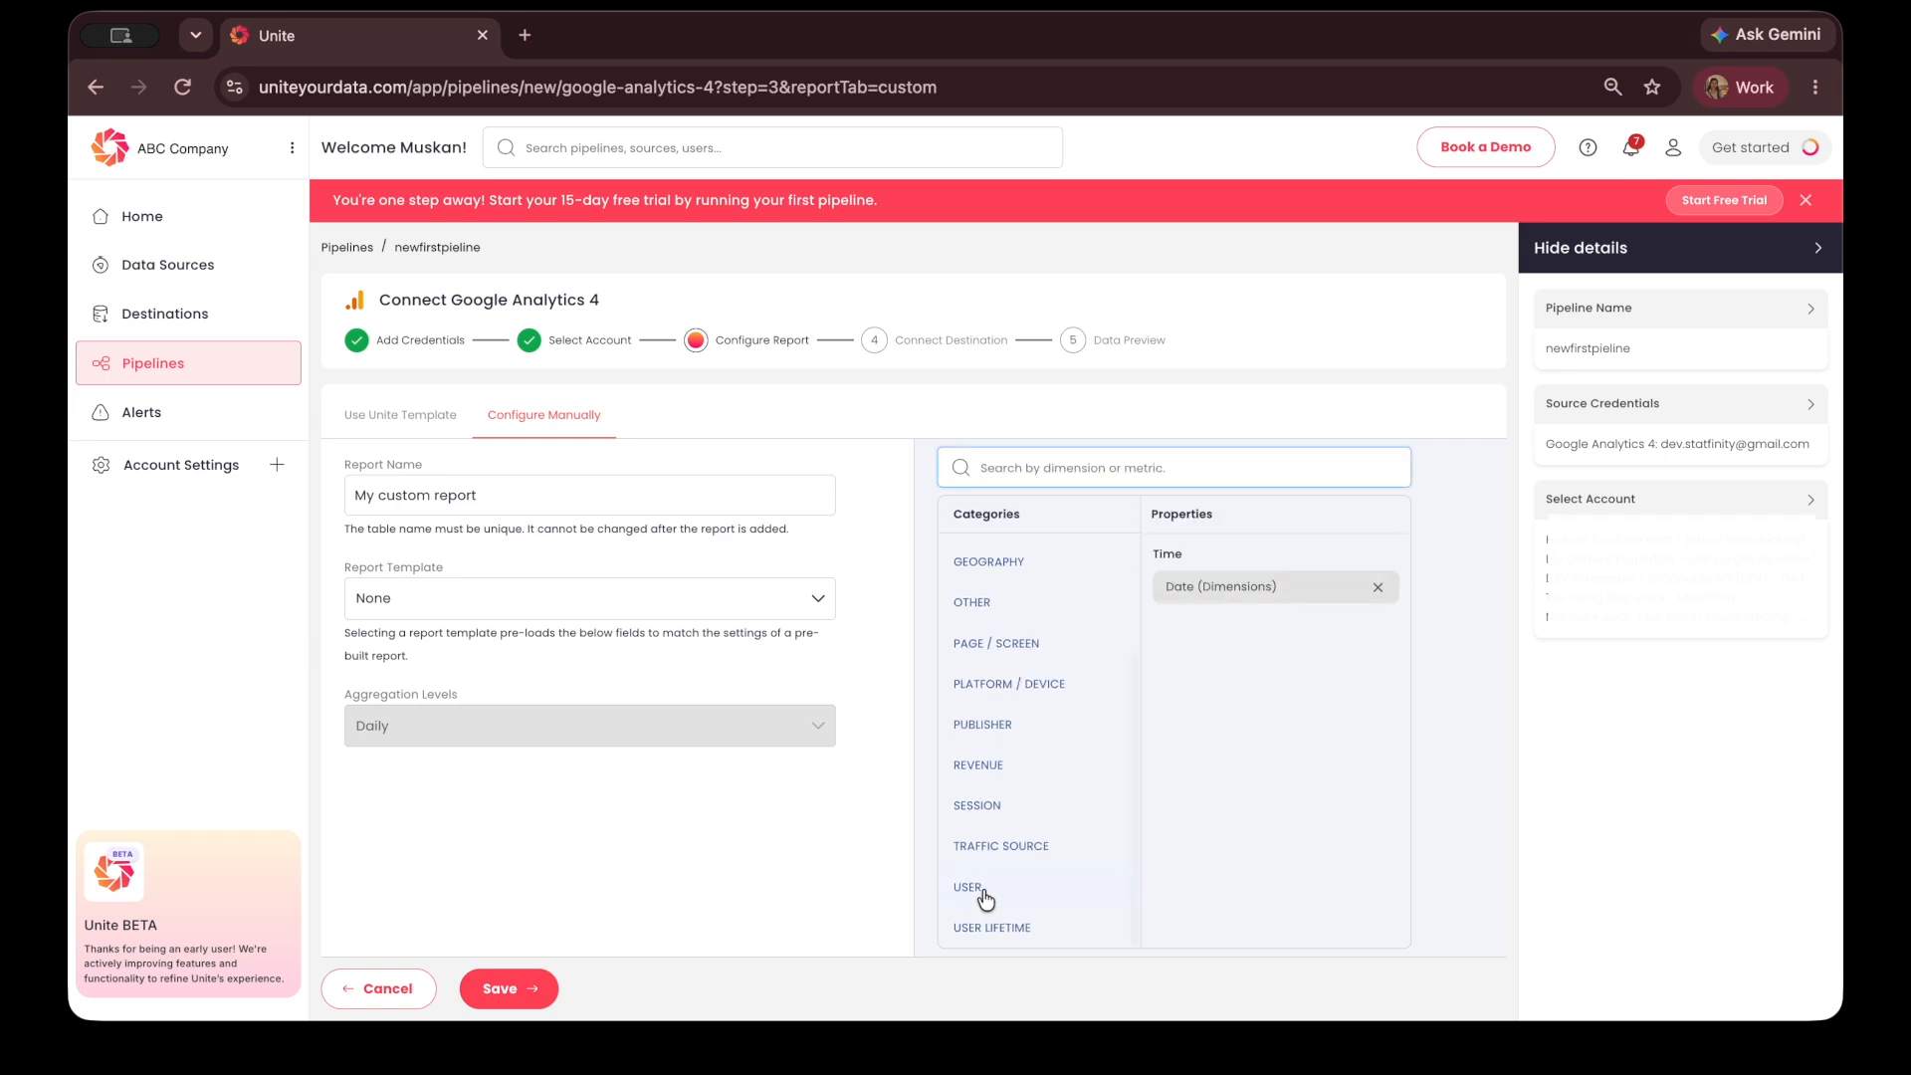
left_click(976, 891)
scroll(1294, 756, "down", 5)
left_click(1230, 825)
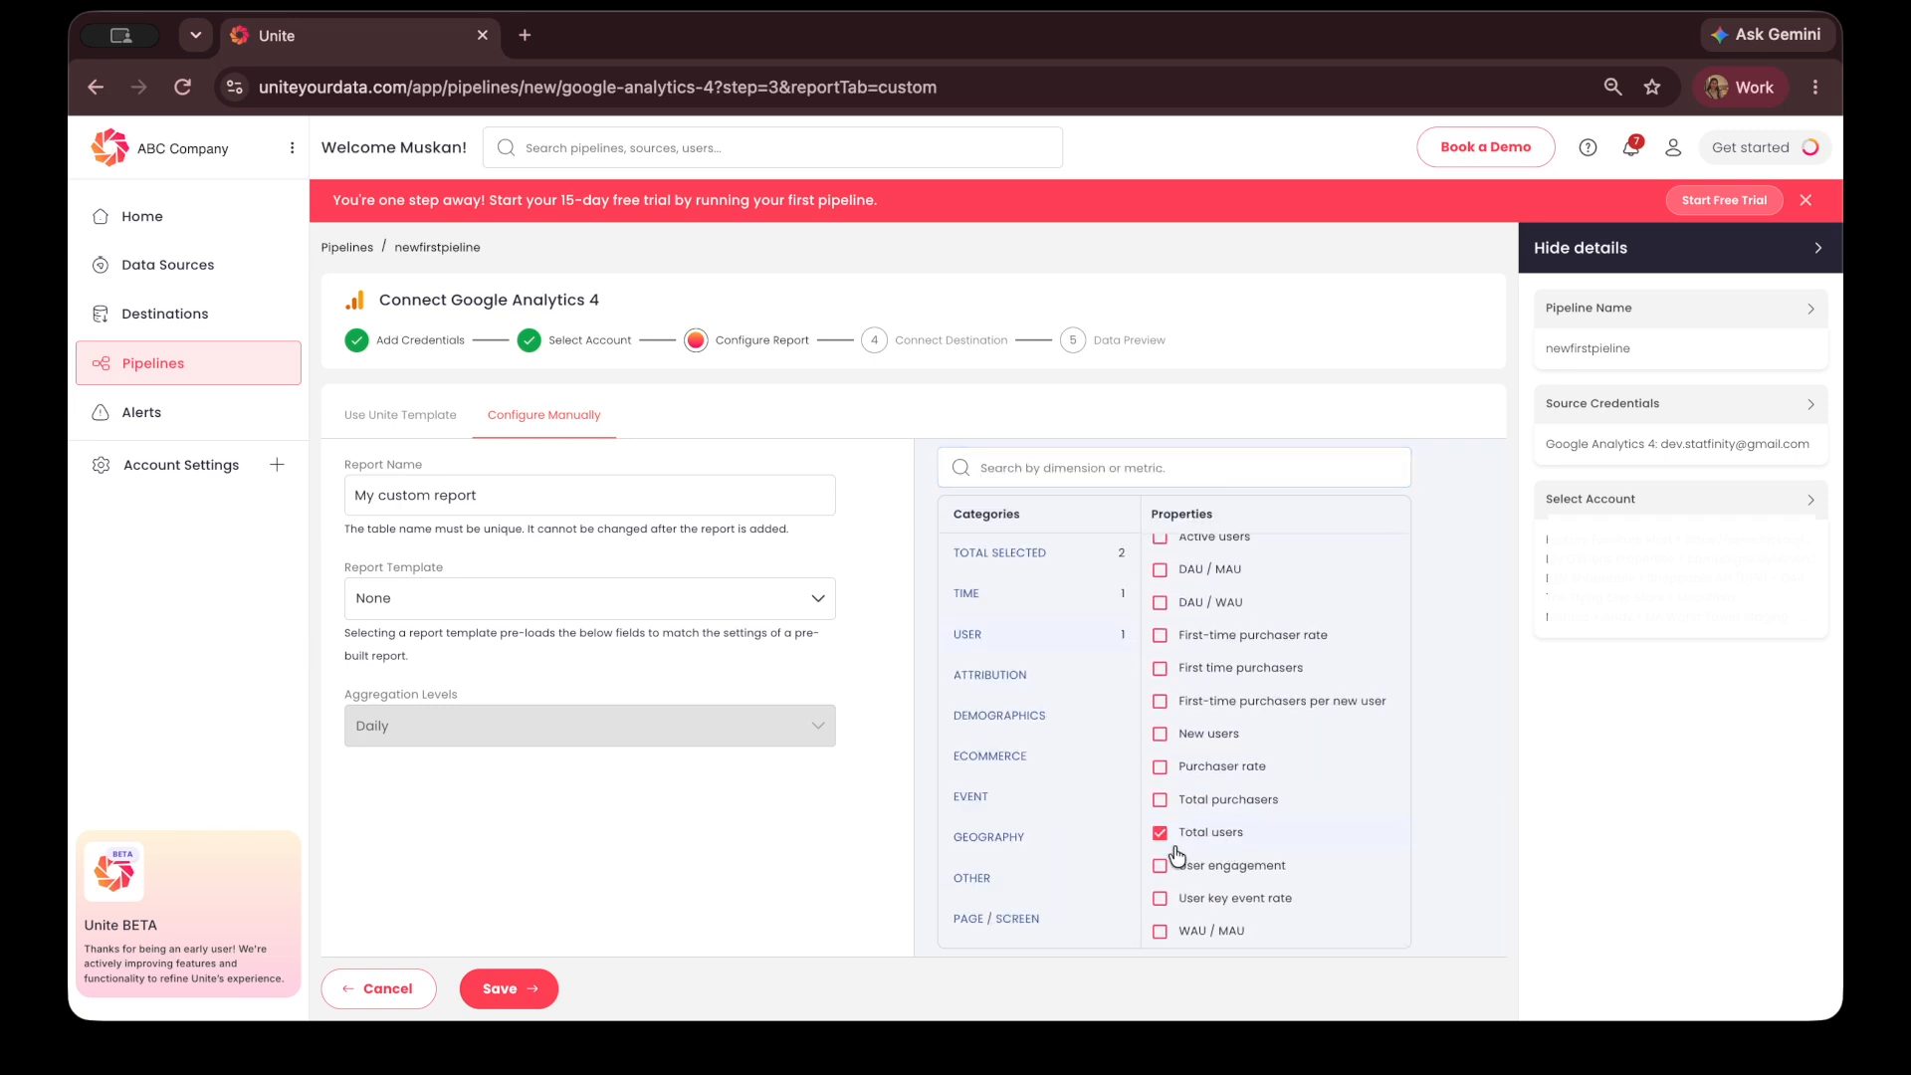
left_click(1004, 838)
left_click(1227, 620)
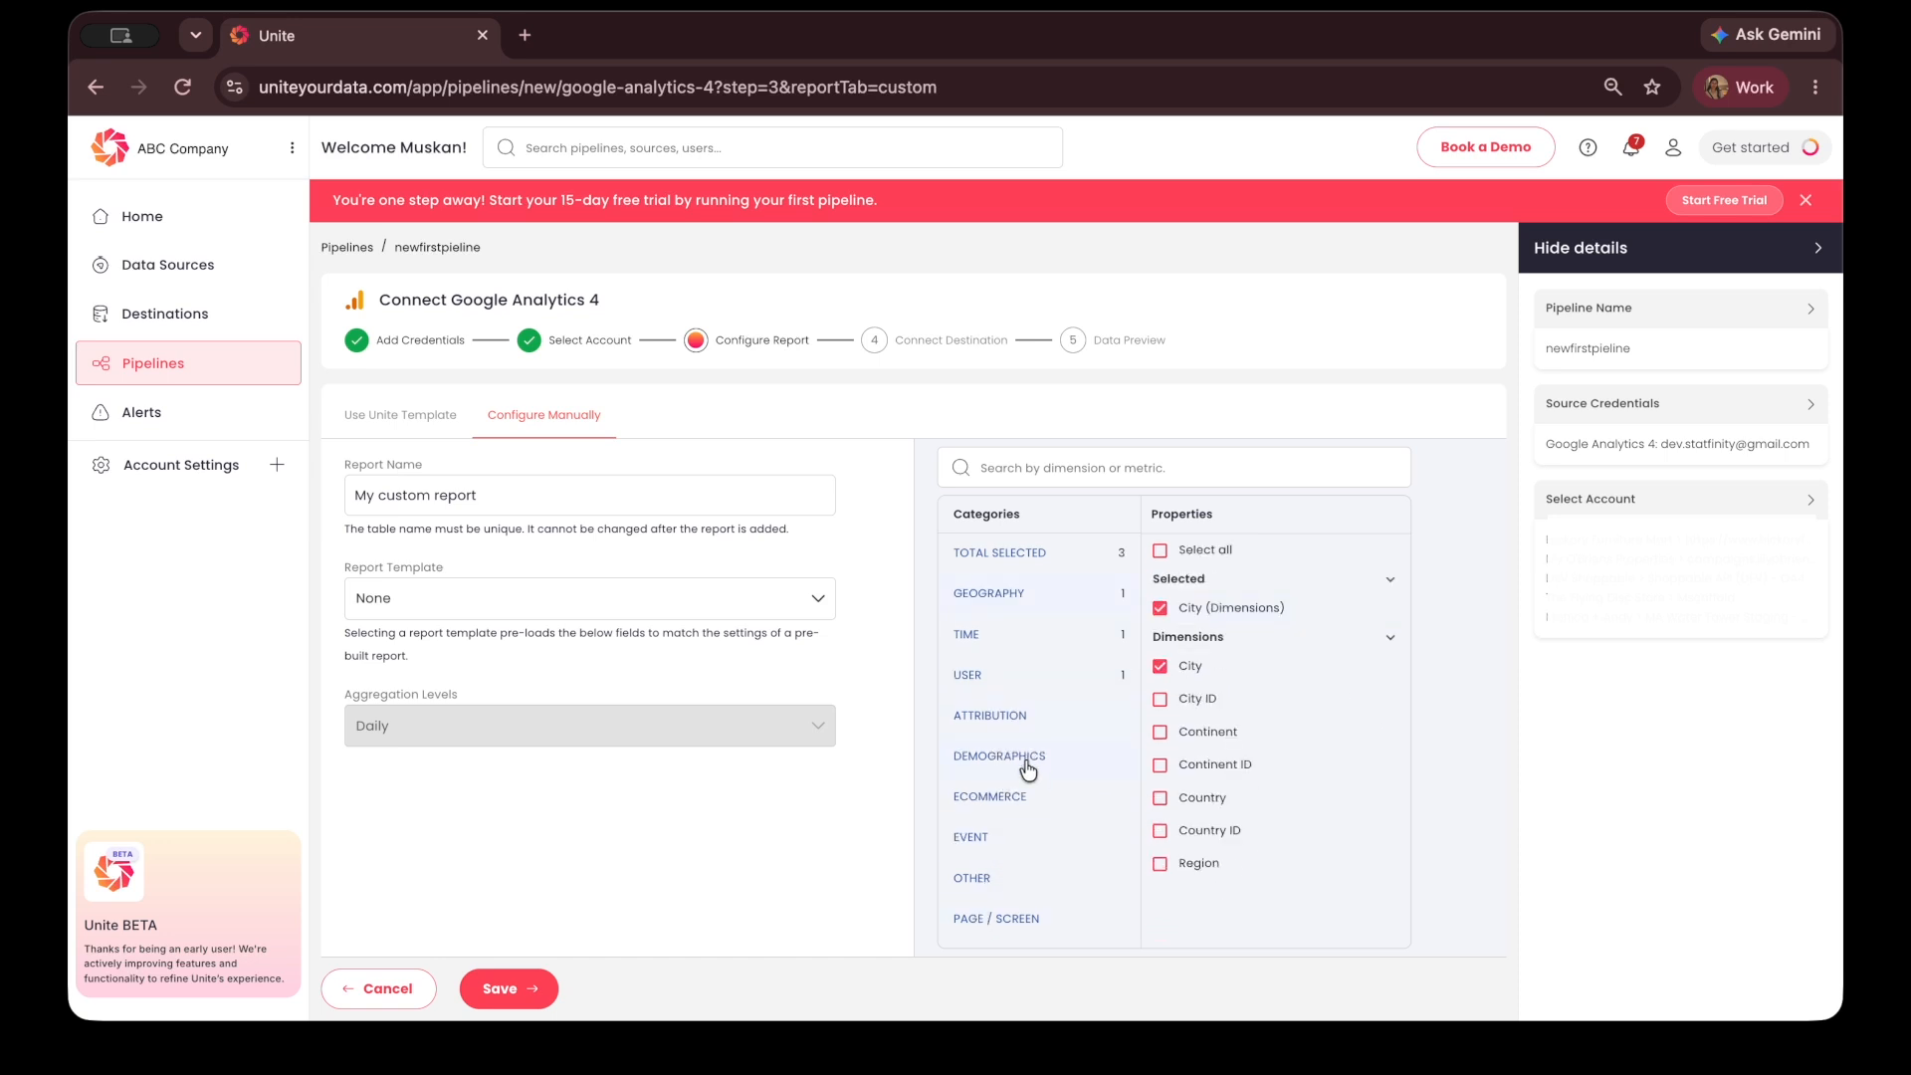
- Add the Sessions metric from the Session category, check all selected fields, and try to save the custom report
scroll(1024, 760, "down", 2)
scroll(1001, 872, "down", 1)
left_click(995, 850)
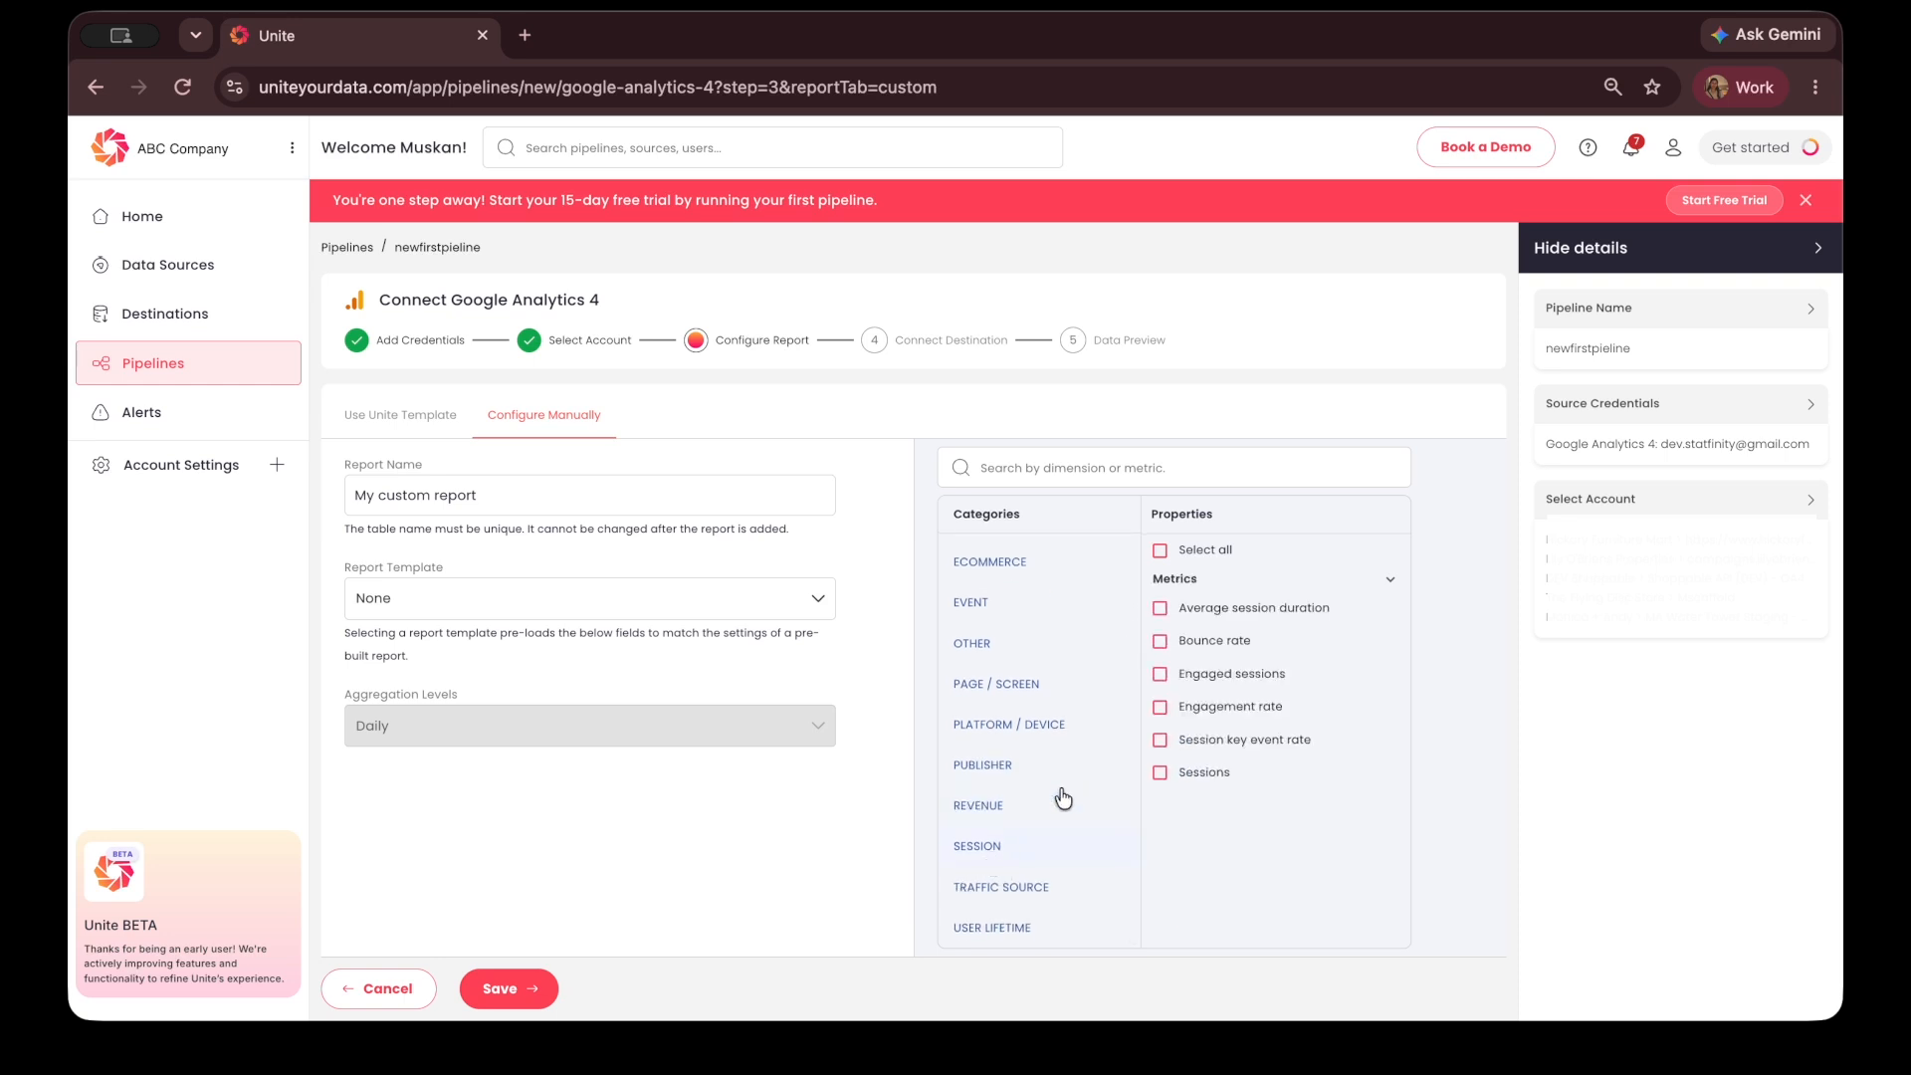
left_click(1216, 776)
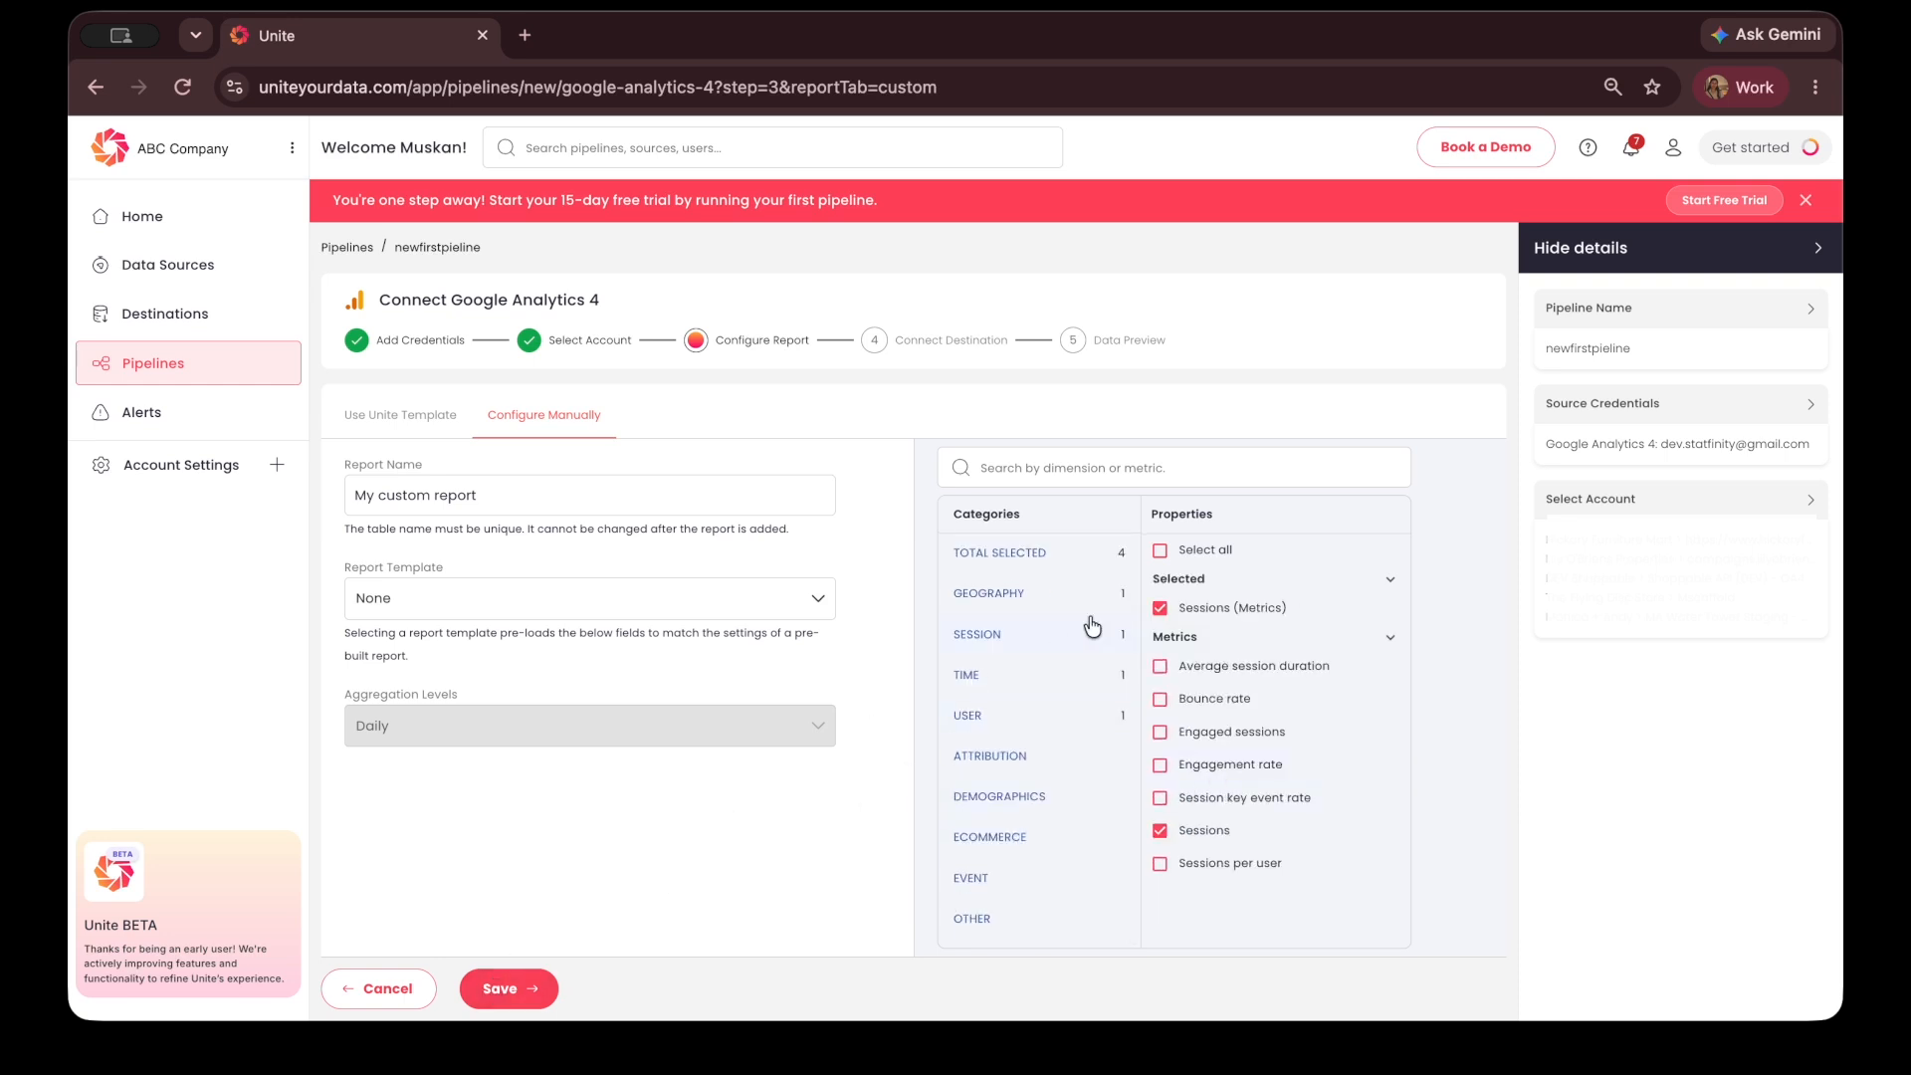
left_click(1063, 550)
left_click(522, 989)
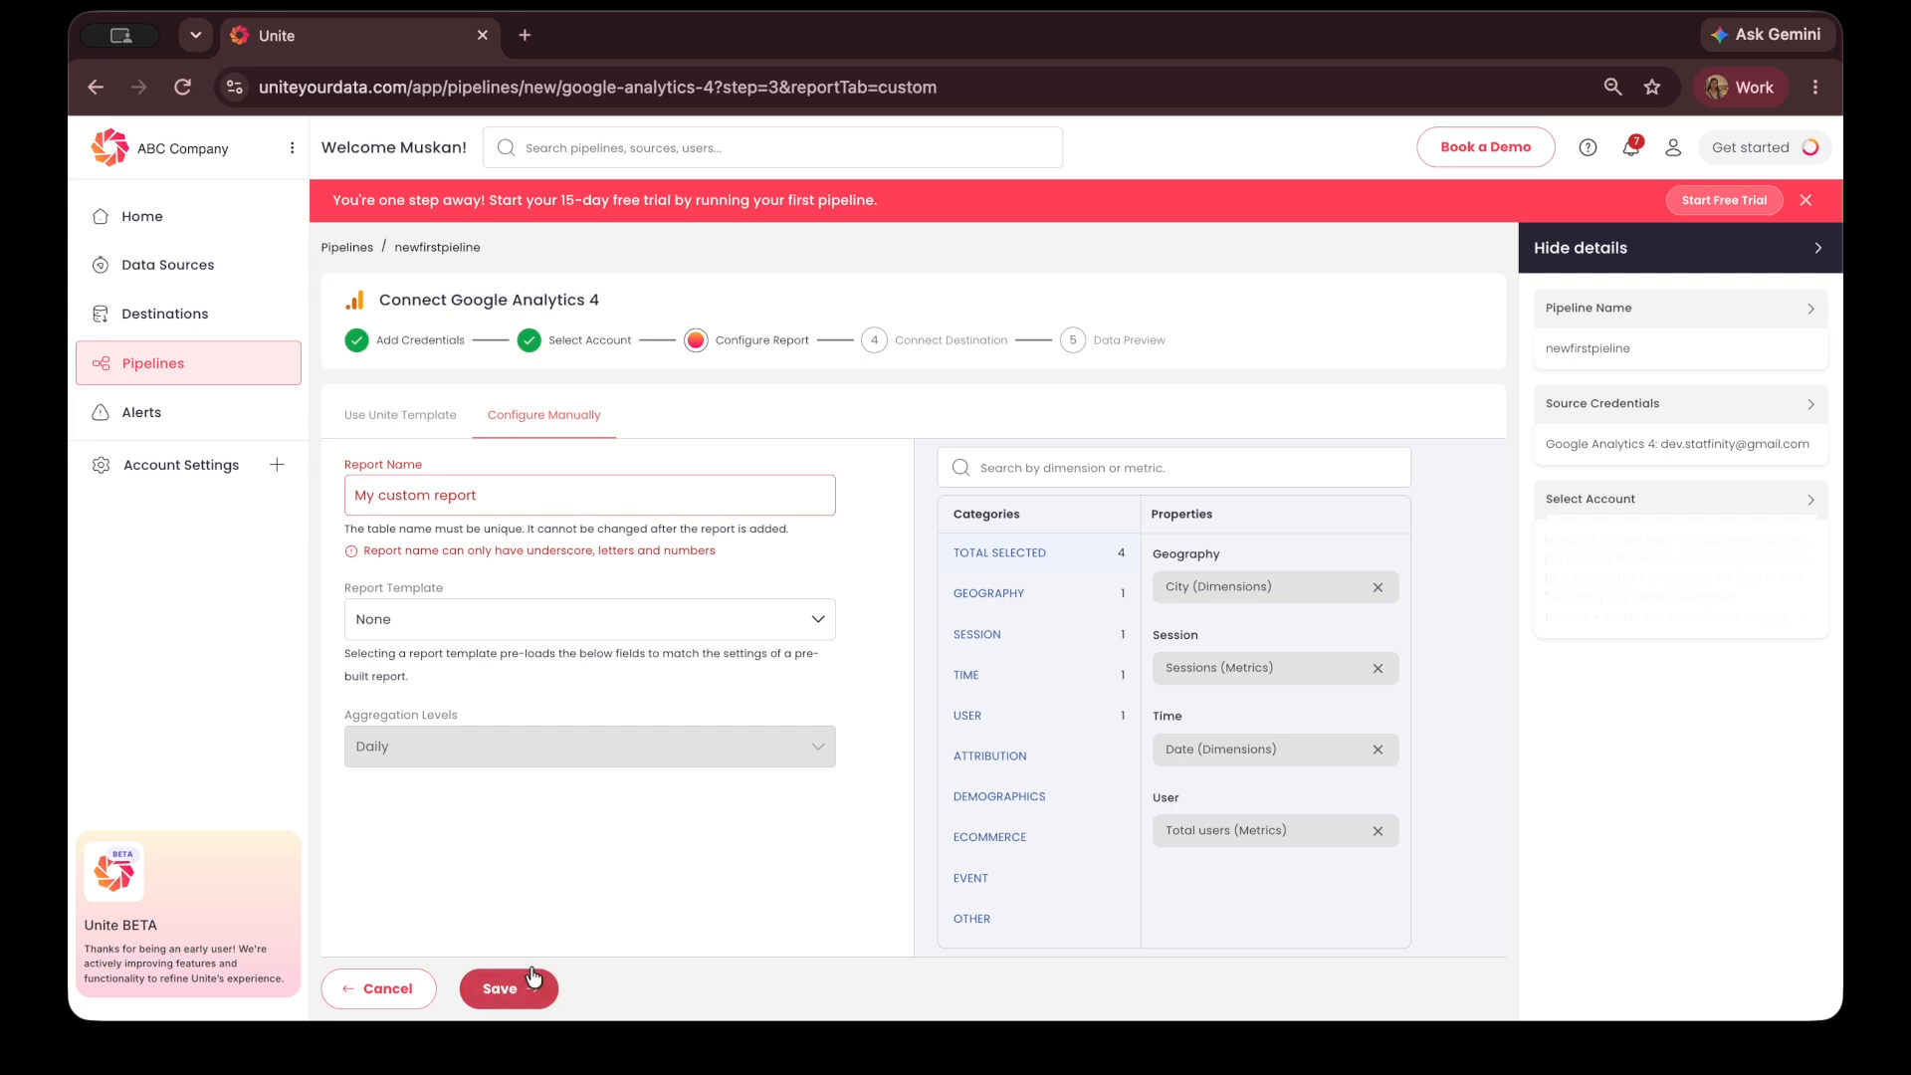
- Rename the custom report My_customreport and save it
left_click(434, 496)
key("BackSpace")
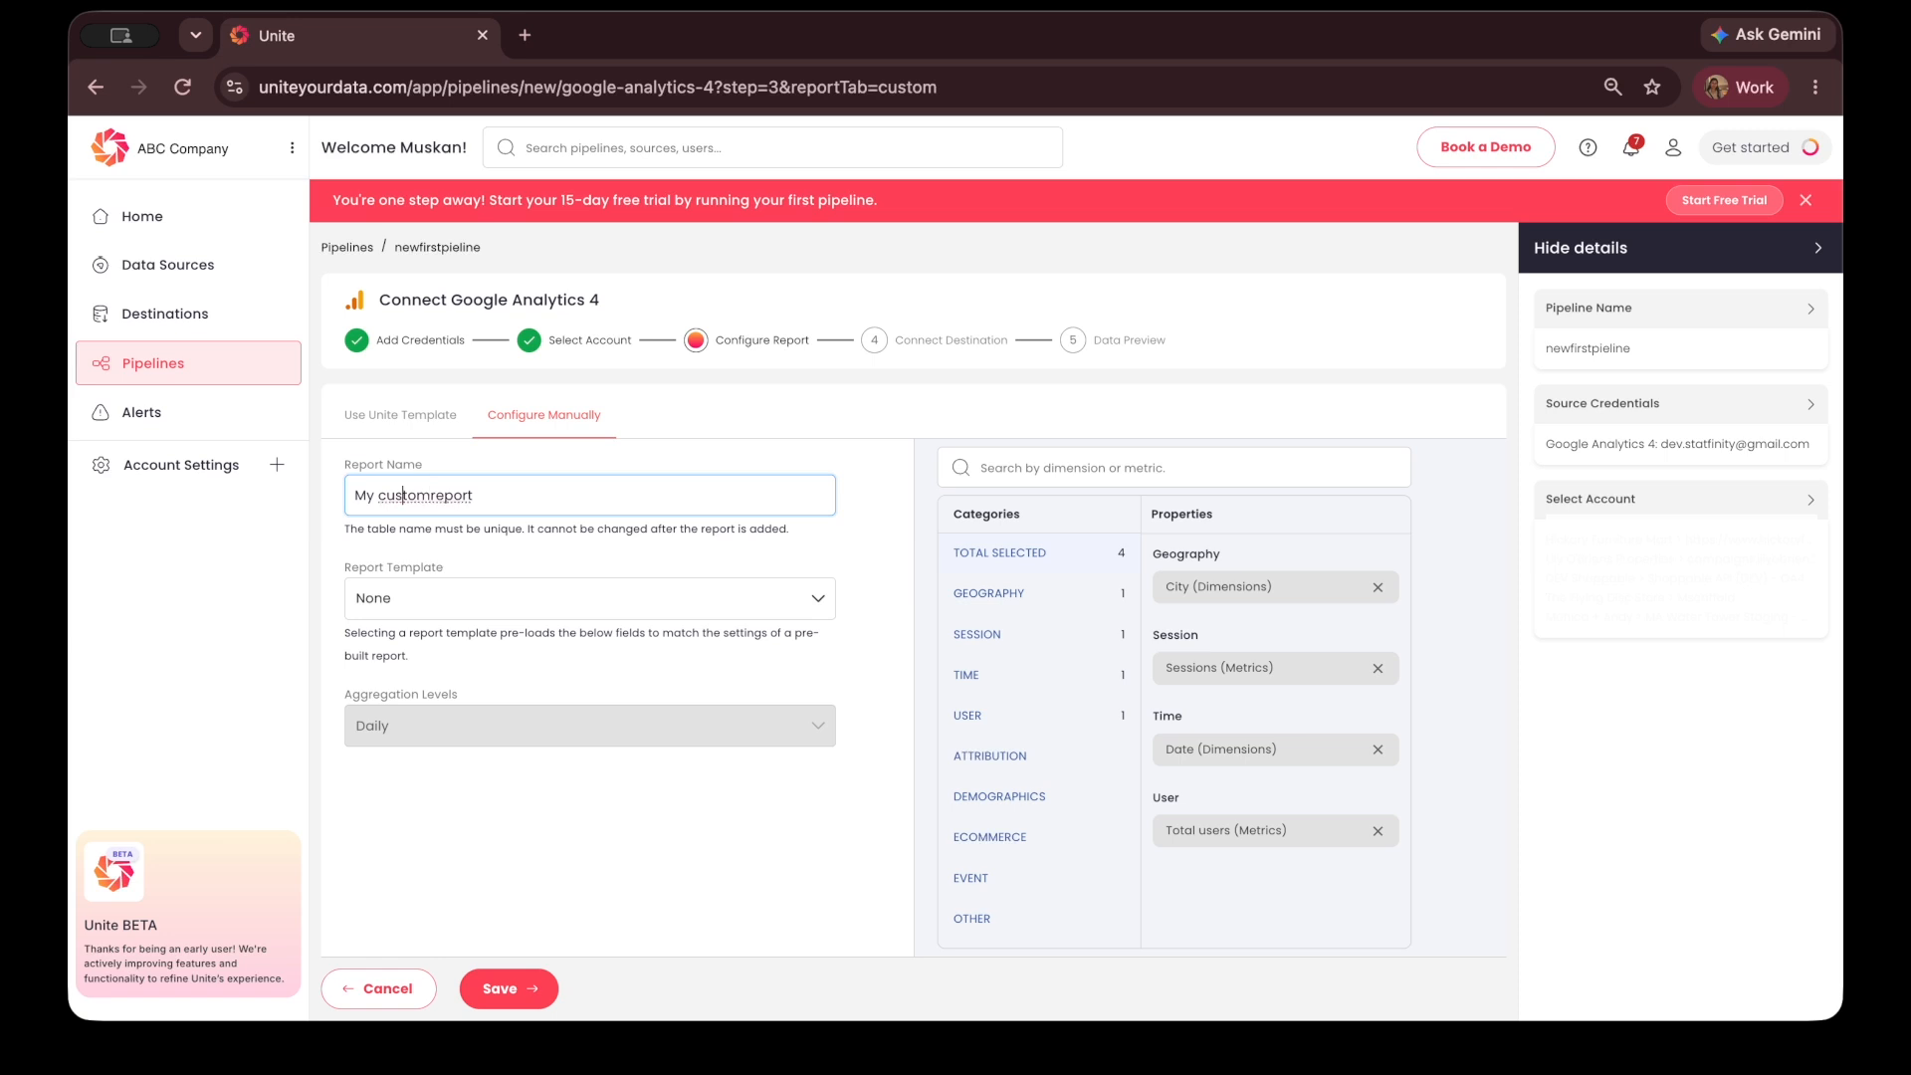
type("_")
left_click(502, 988)
- Continue to the destination and use the existing BigQuery destination My_bigquery_destination for the pipeline
left_click(649, 985)
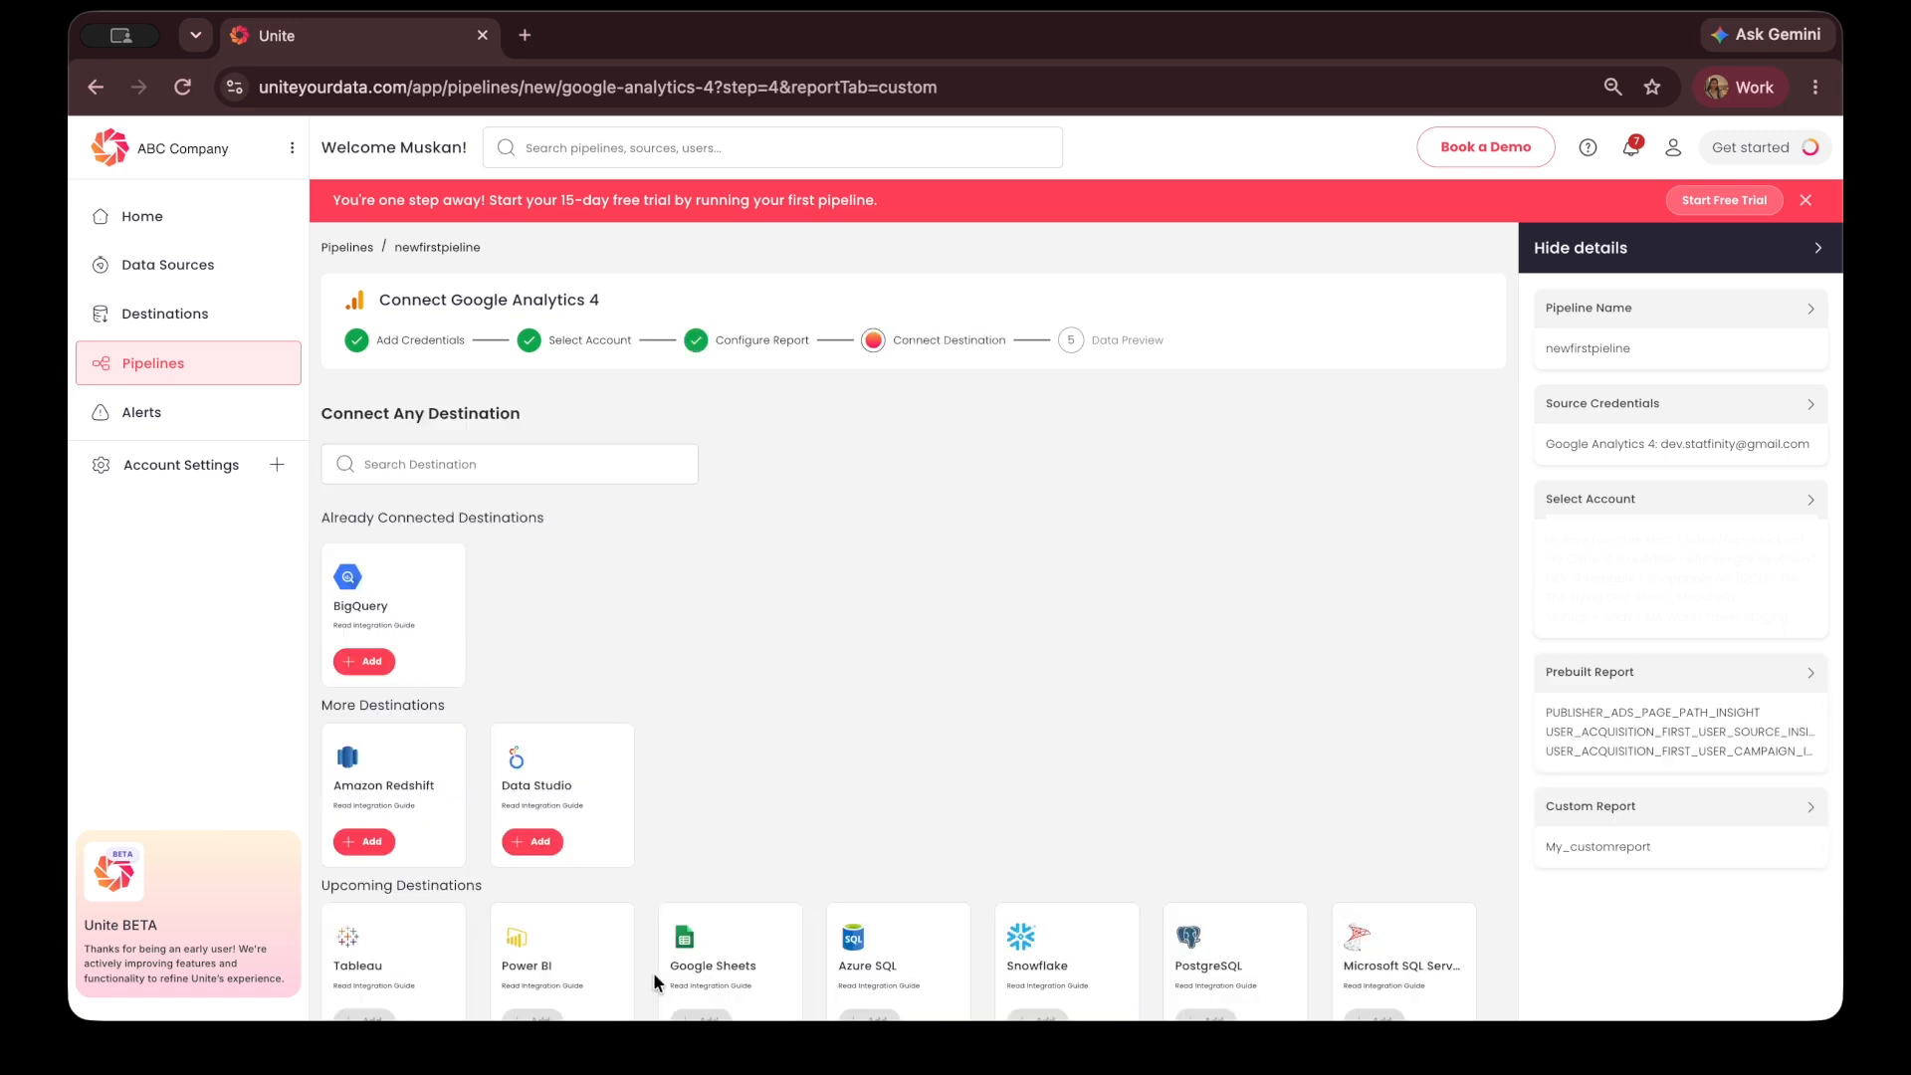
left_click(368, 663)
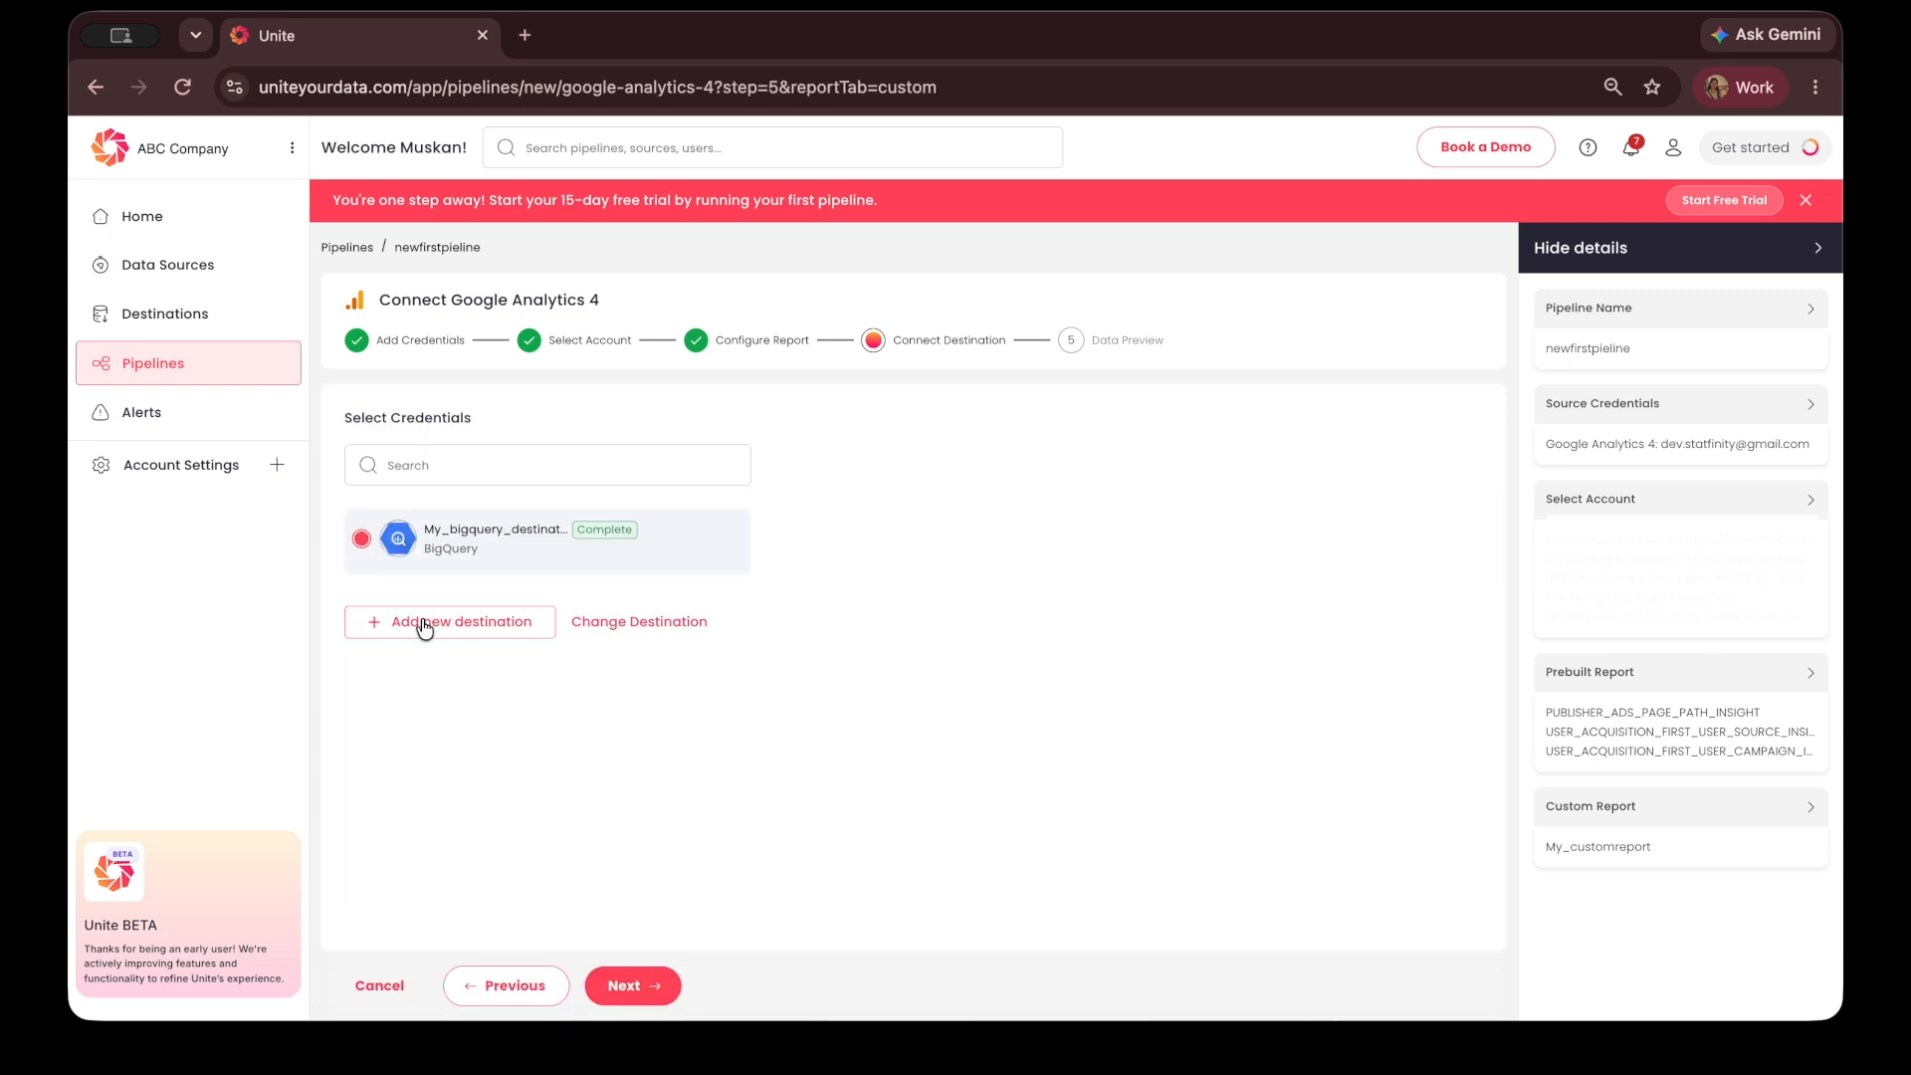
left_click(652, 986)
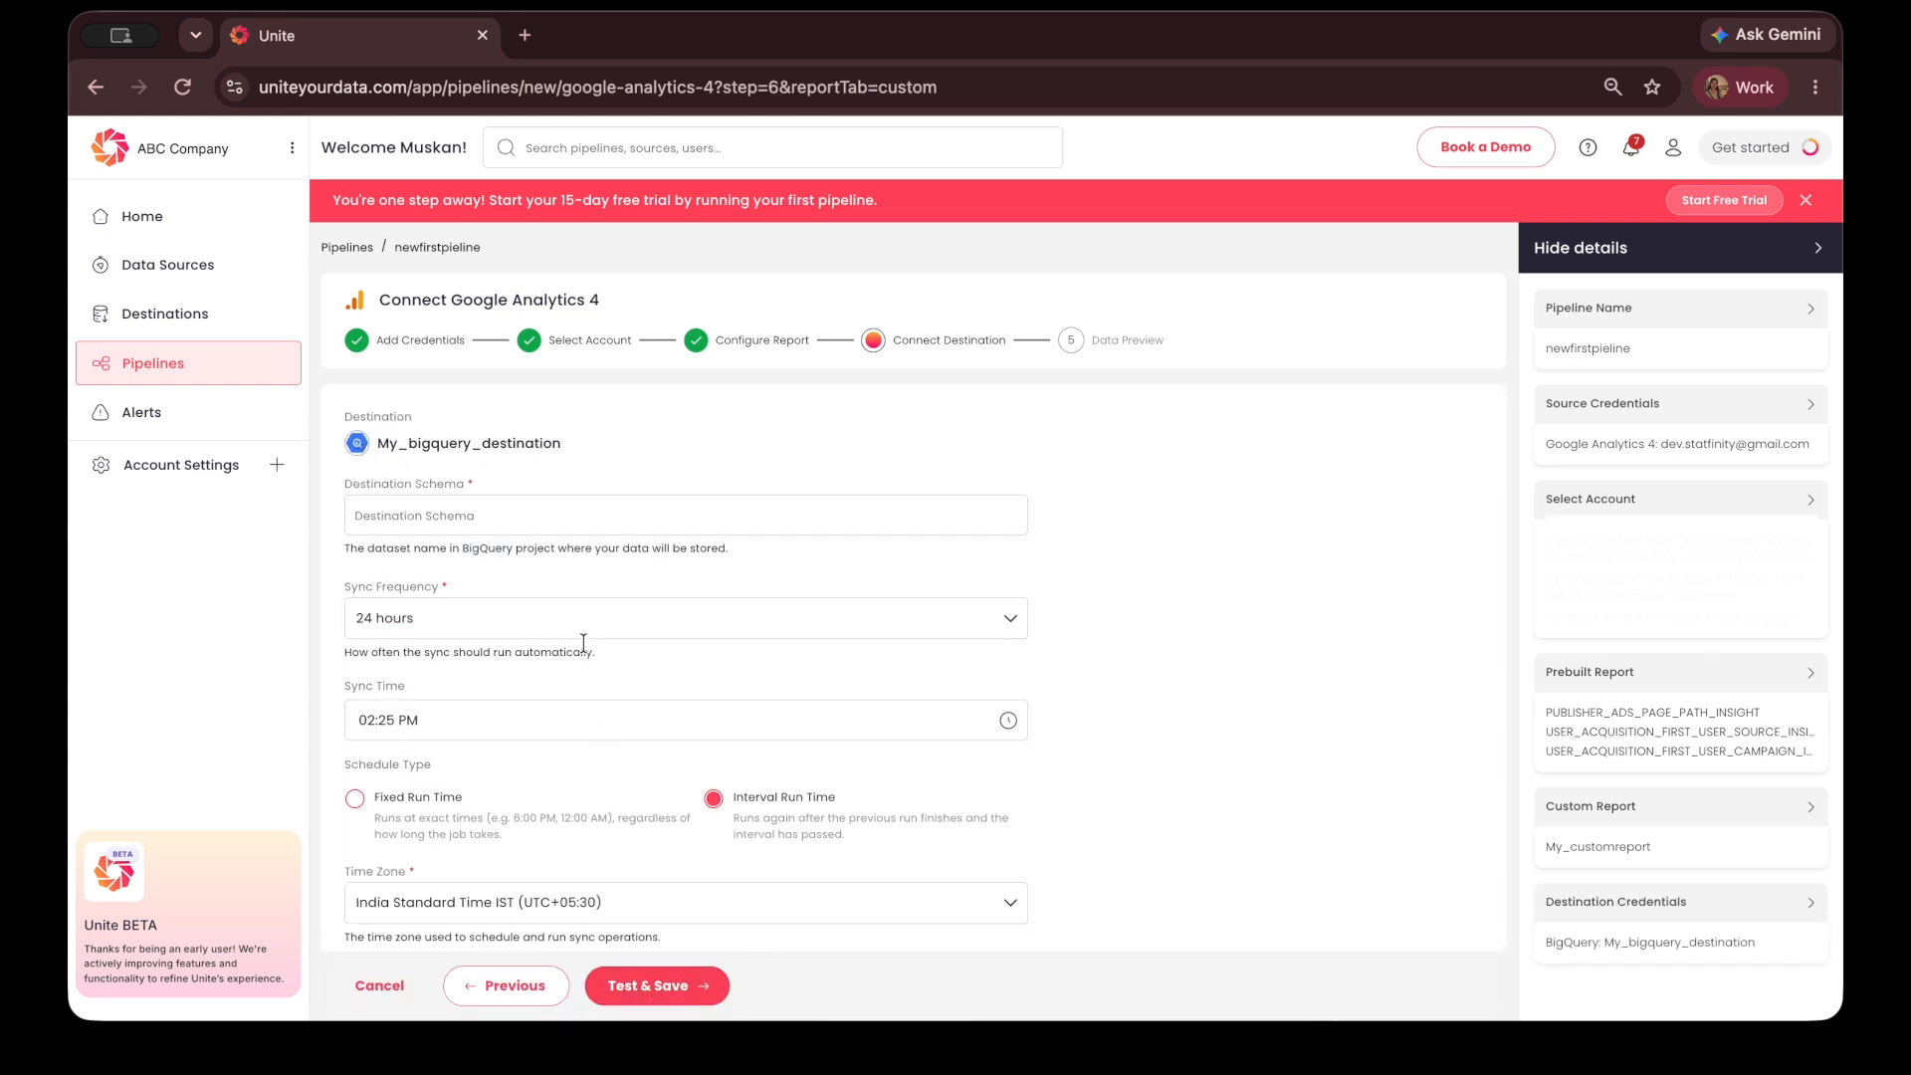
- Set the destination schema to My_pipelinedata and keep the sync frequency at 24 hours
left_click(597, 529)
type("My")
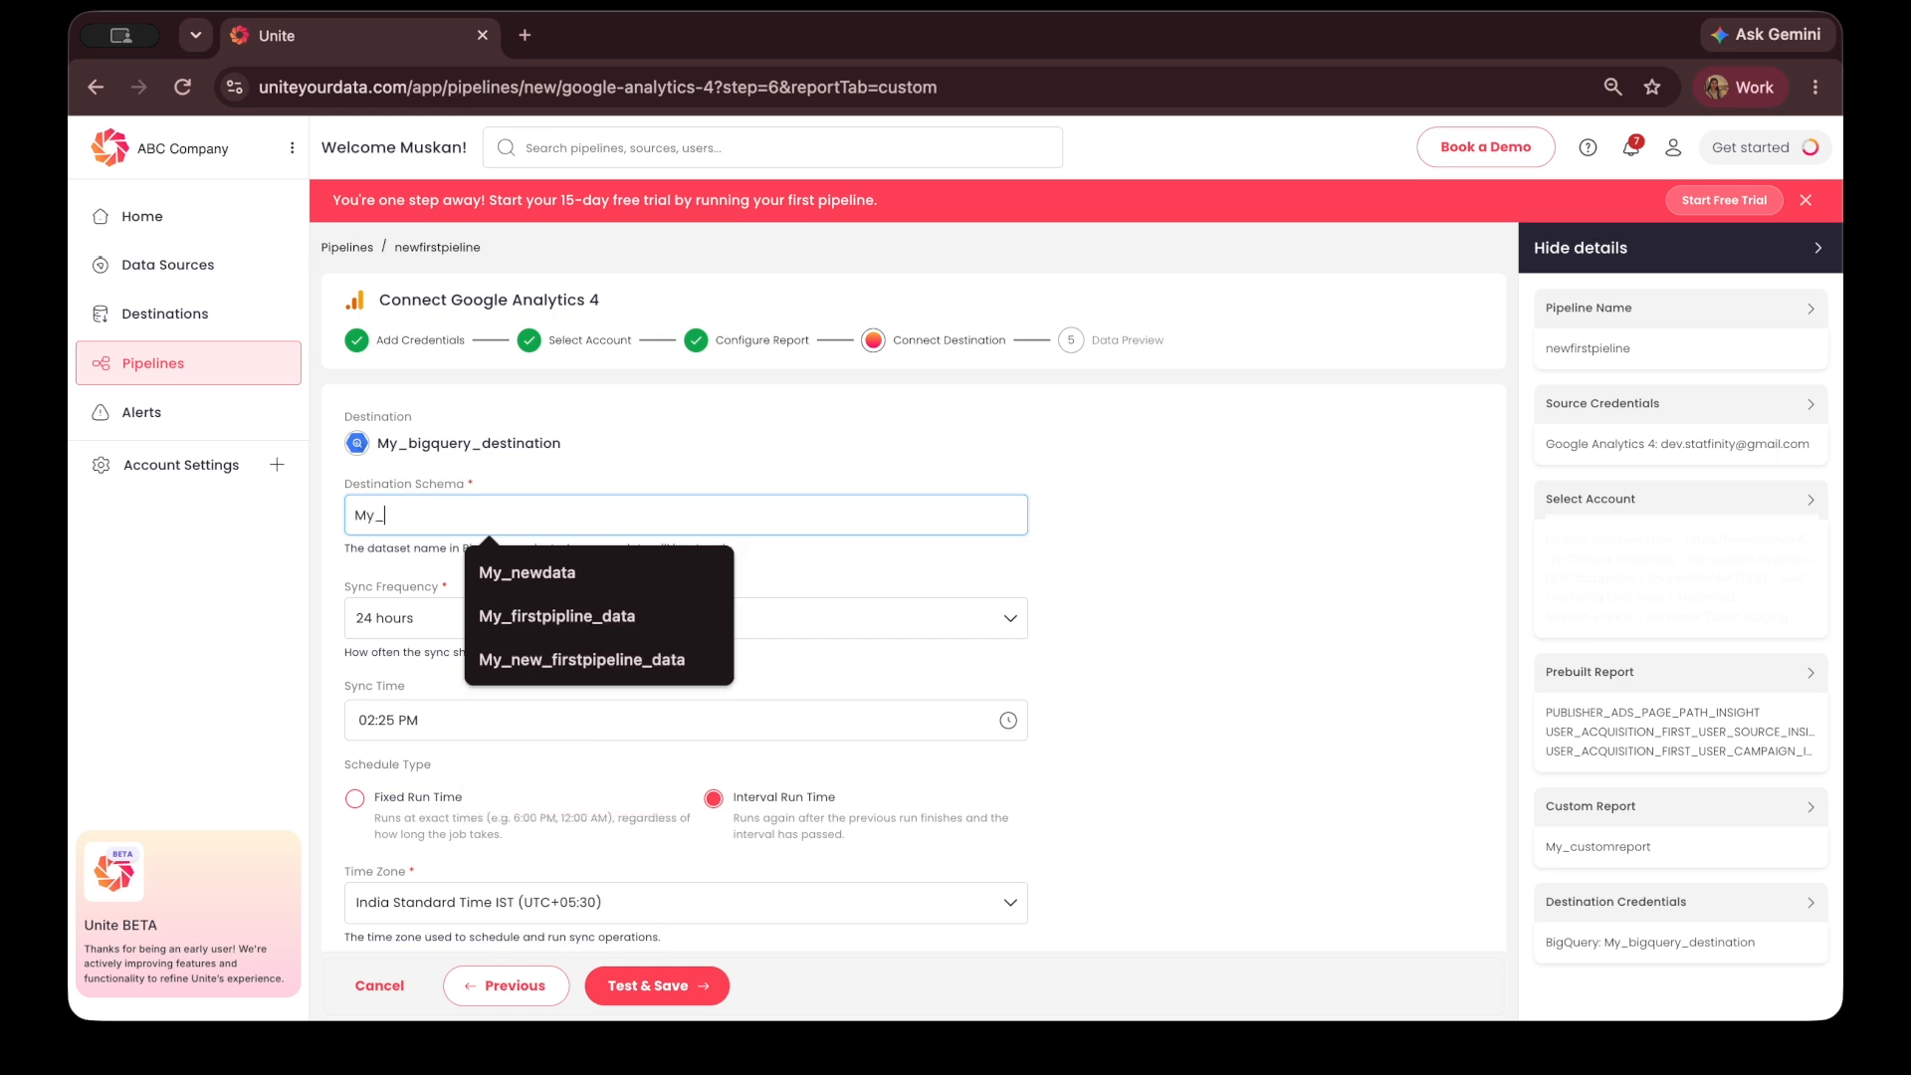
type("_pipel")
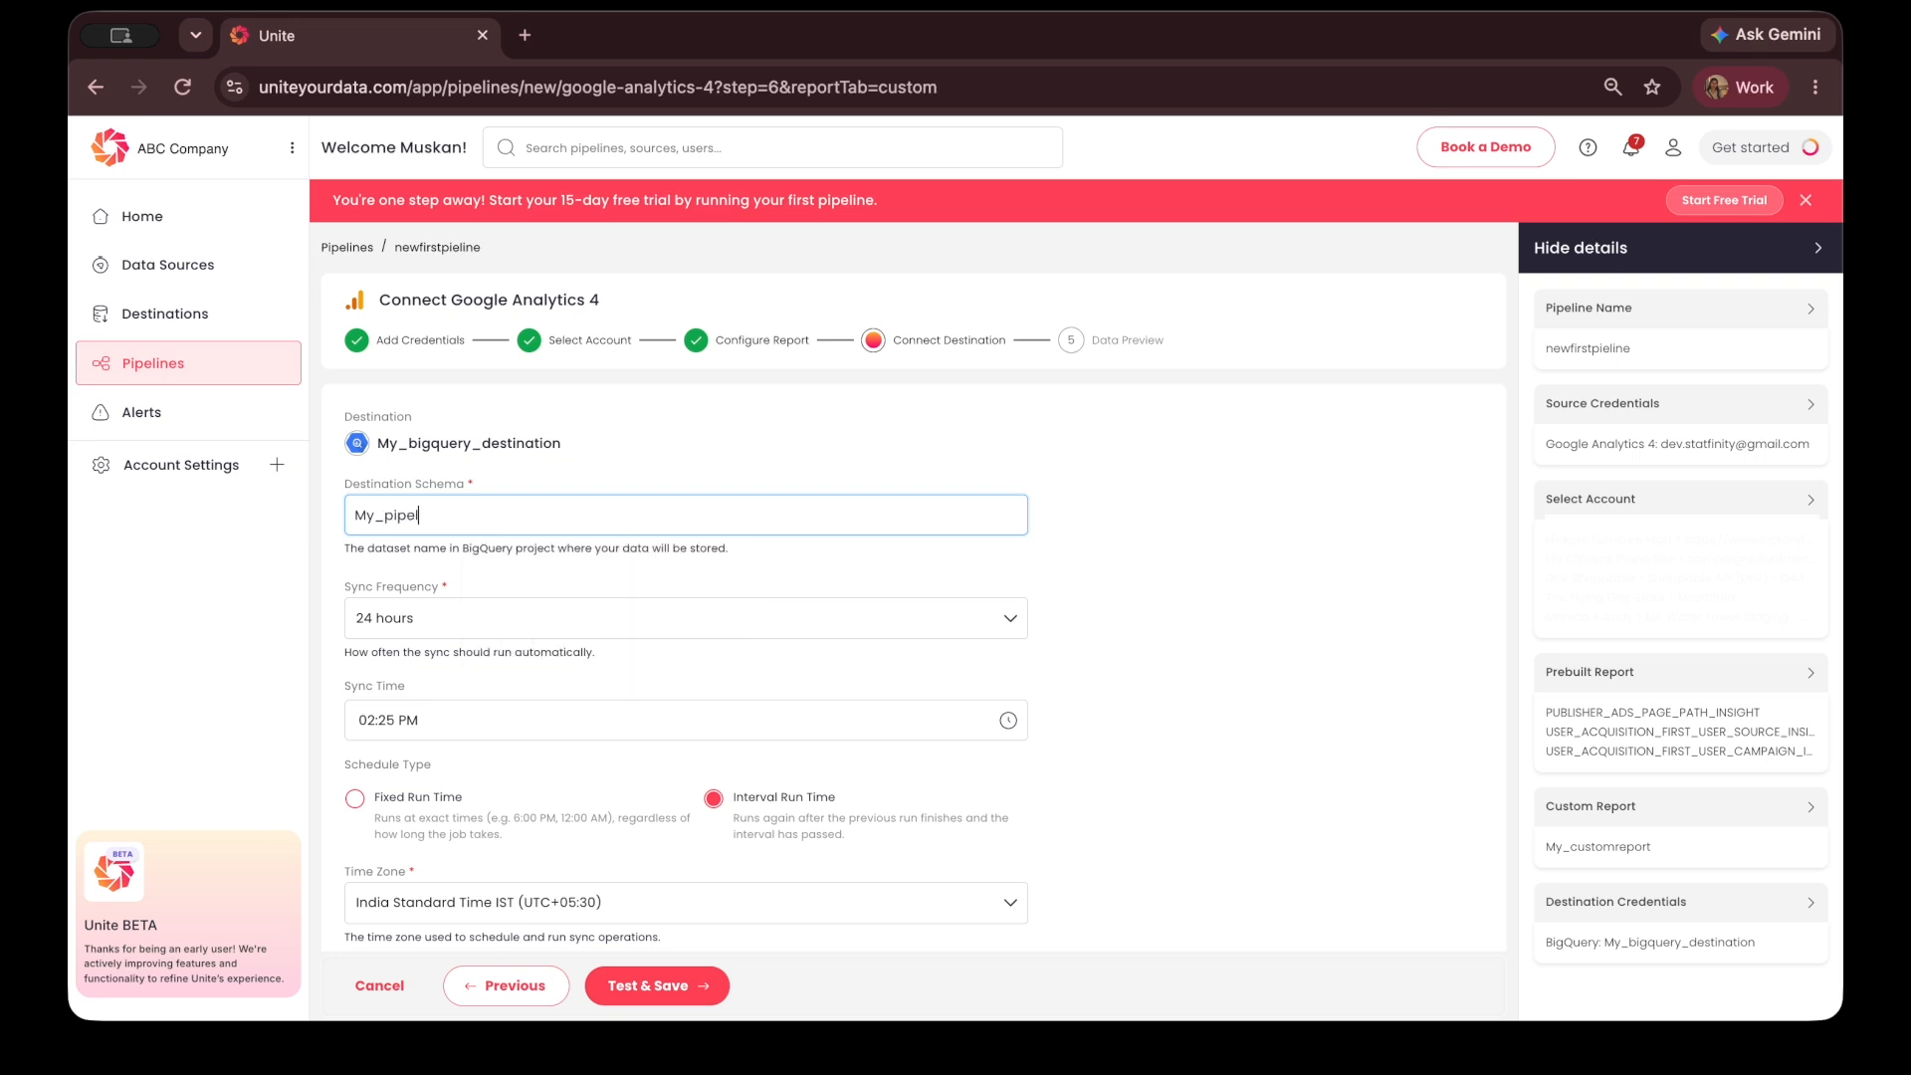
type("inedata")
left_click(456, 614)
left_click(453, 616)
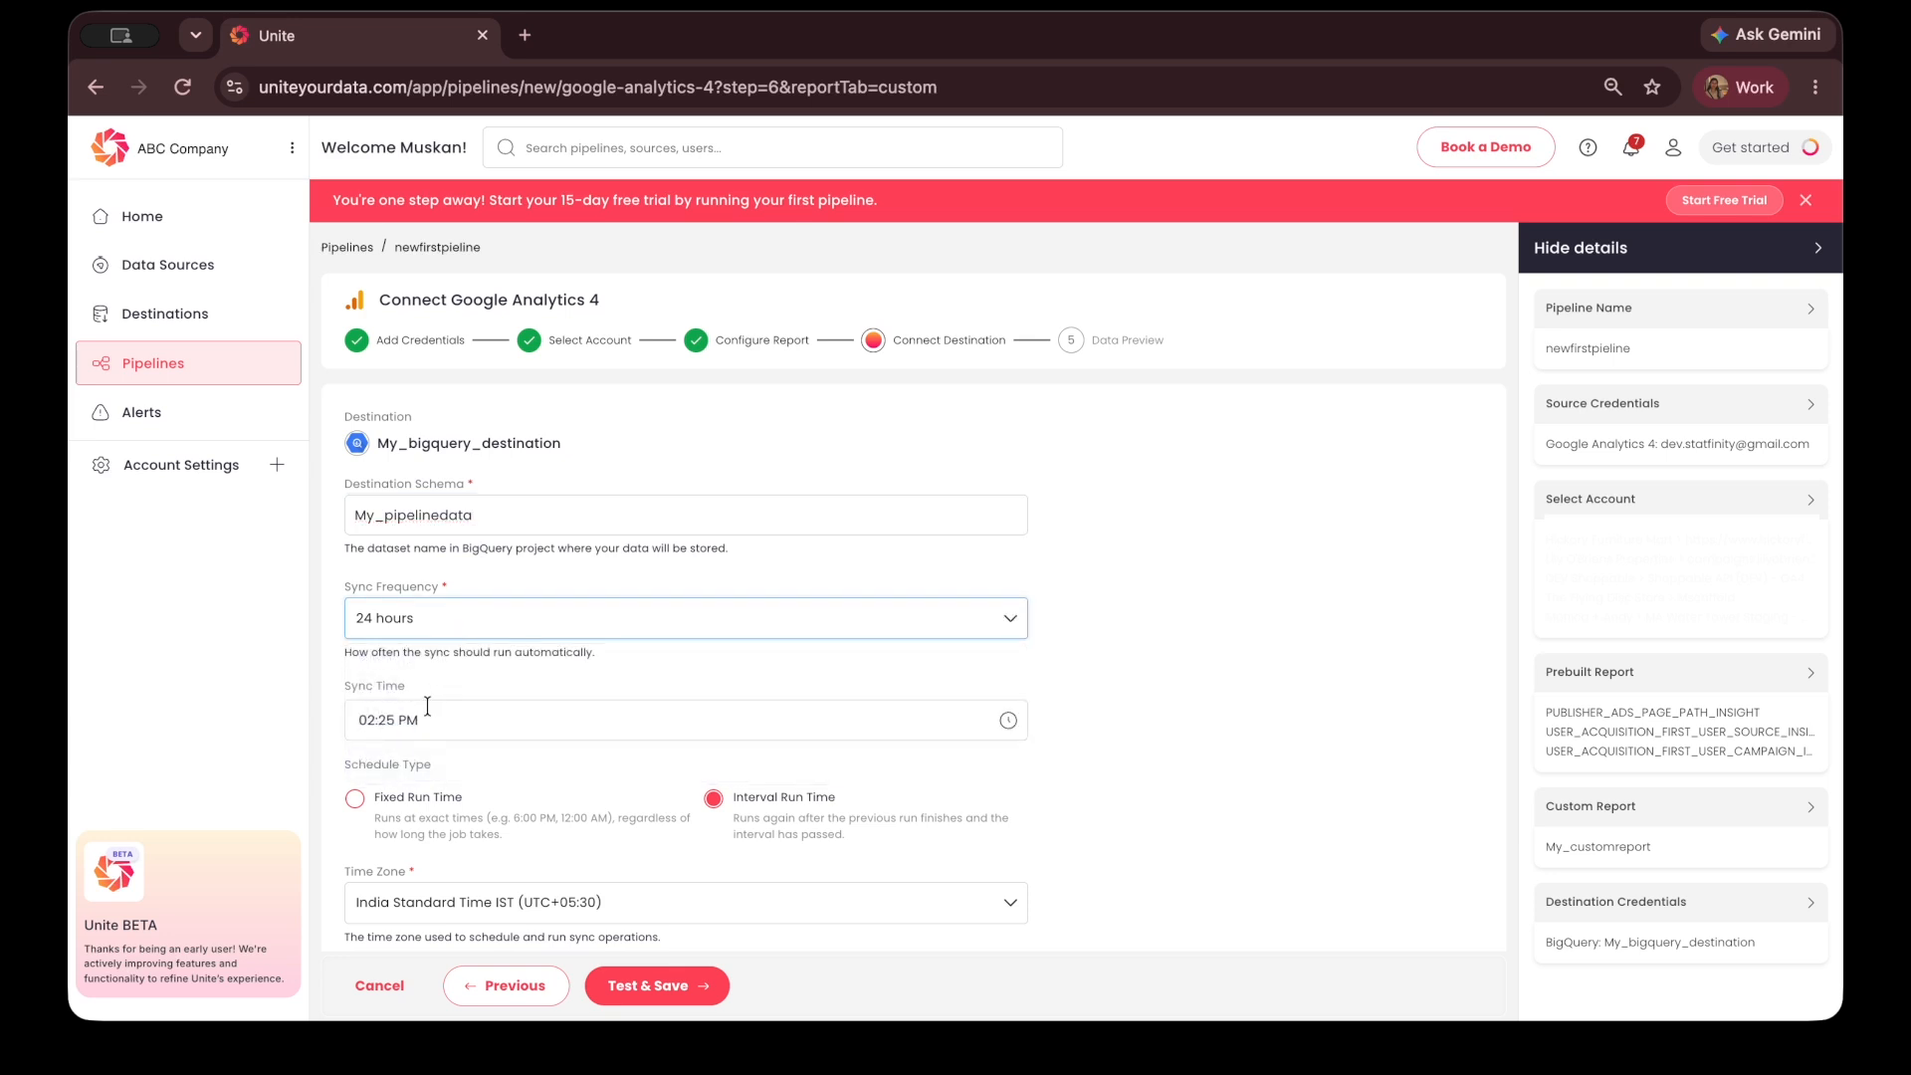
- Set the pipeline's sync time to 08:00 AM
left_click(989, 724)
left_click(907, 640)
left_click(952, 506)
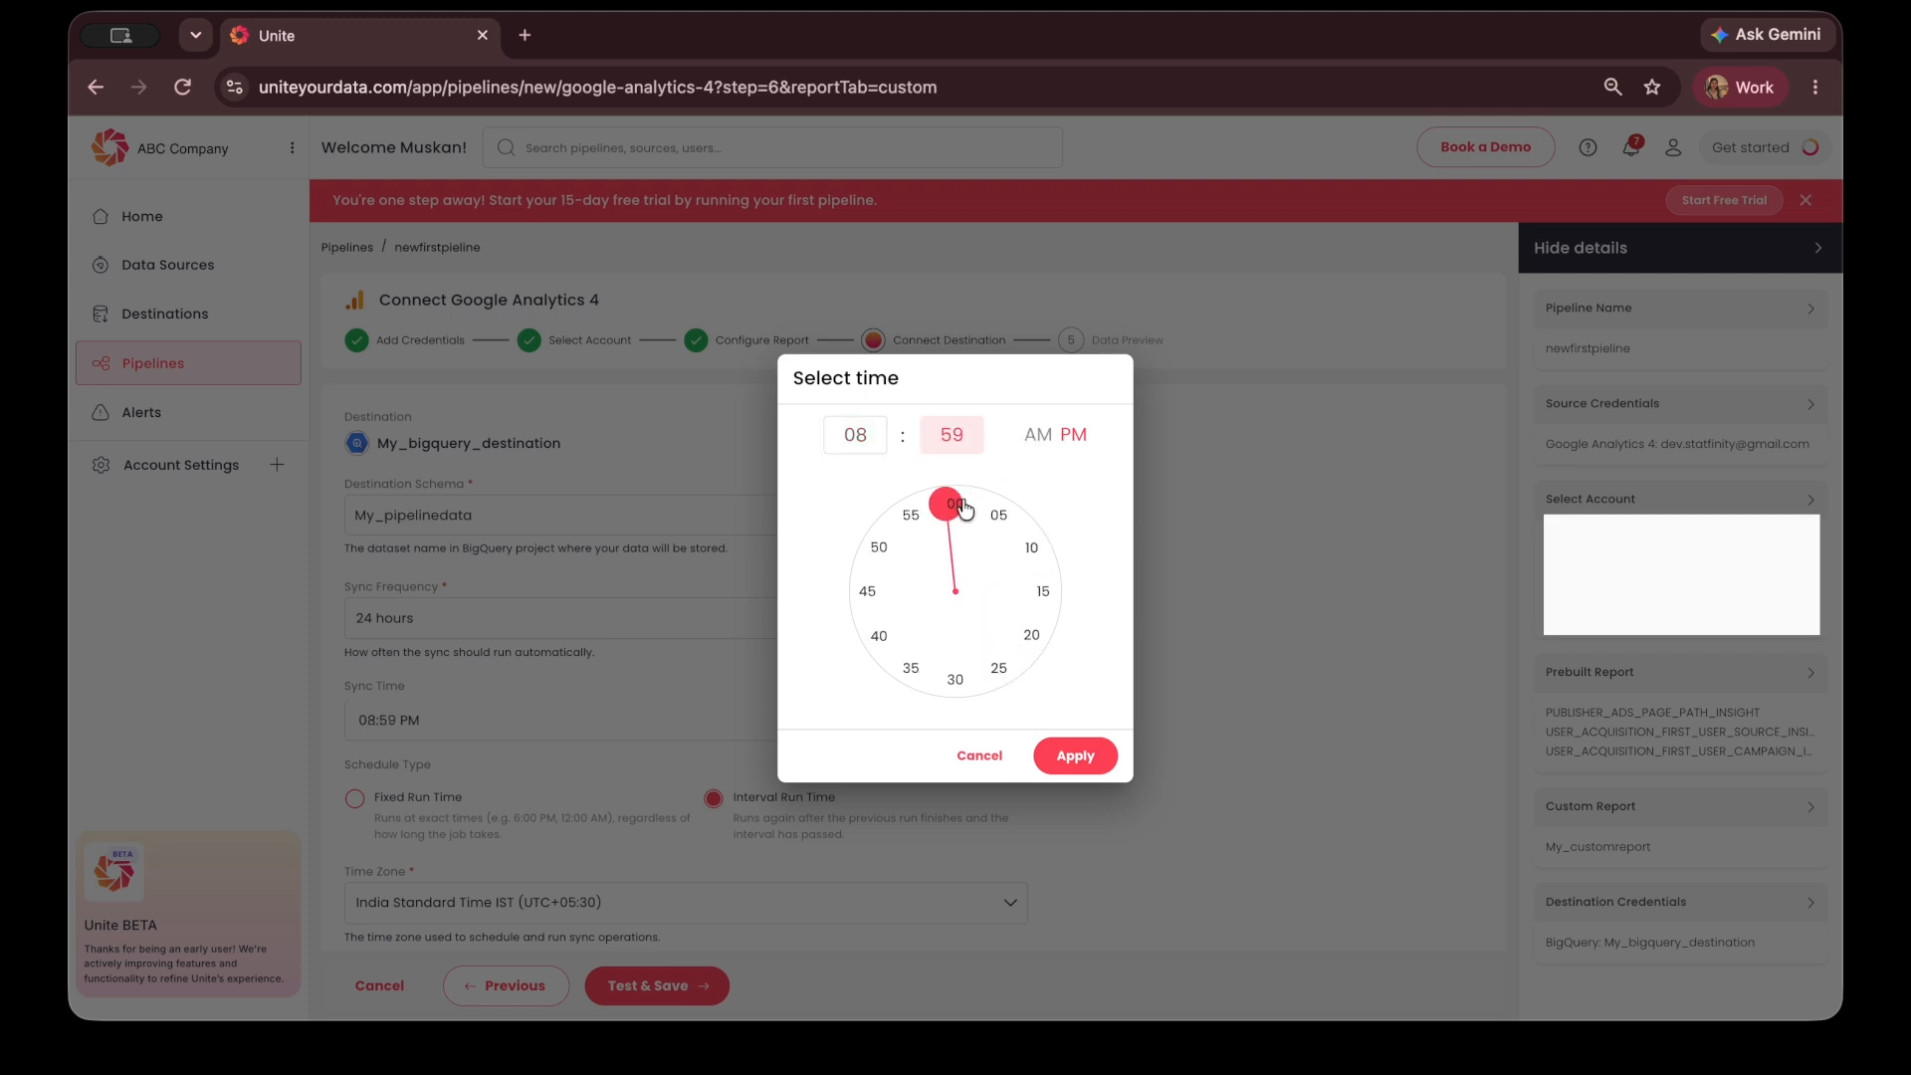
left_click(1036, 435)
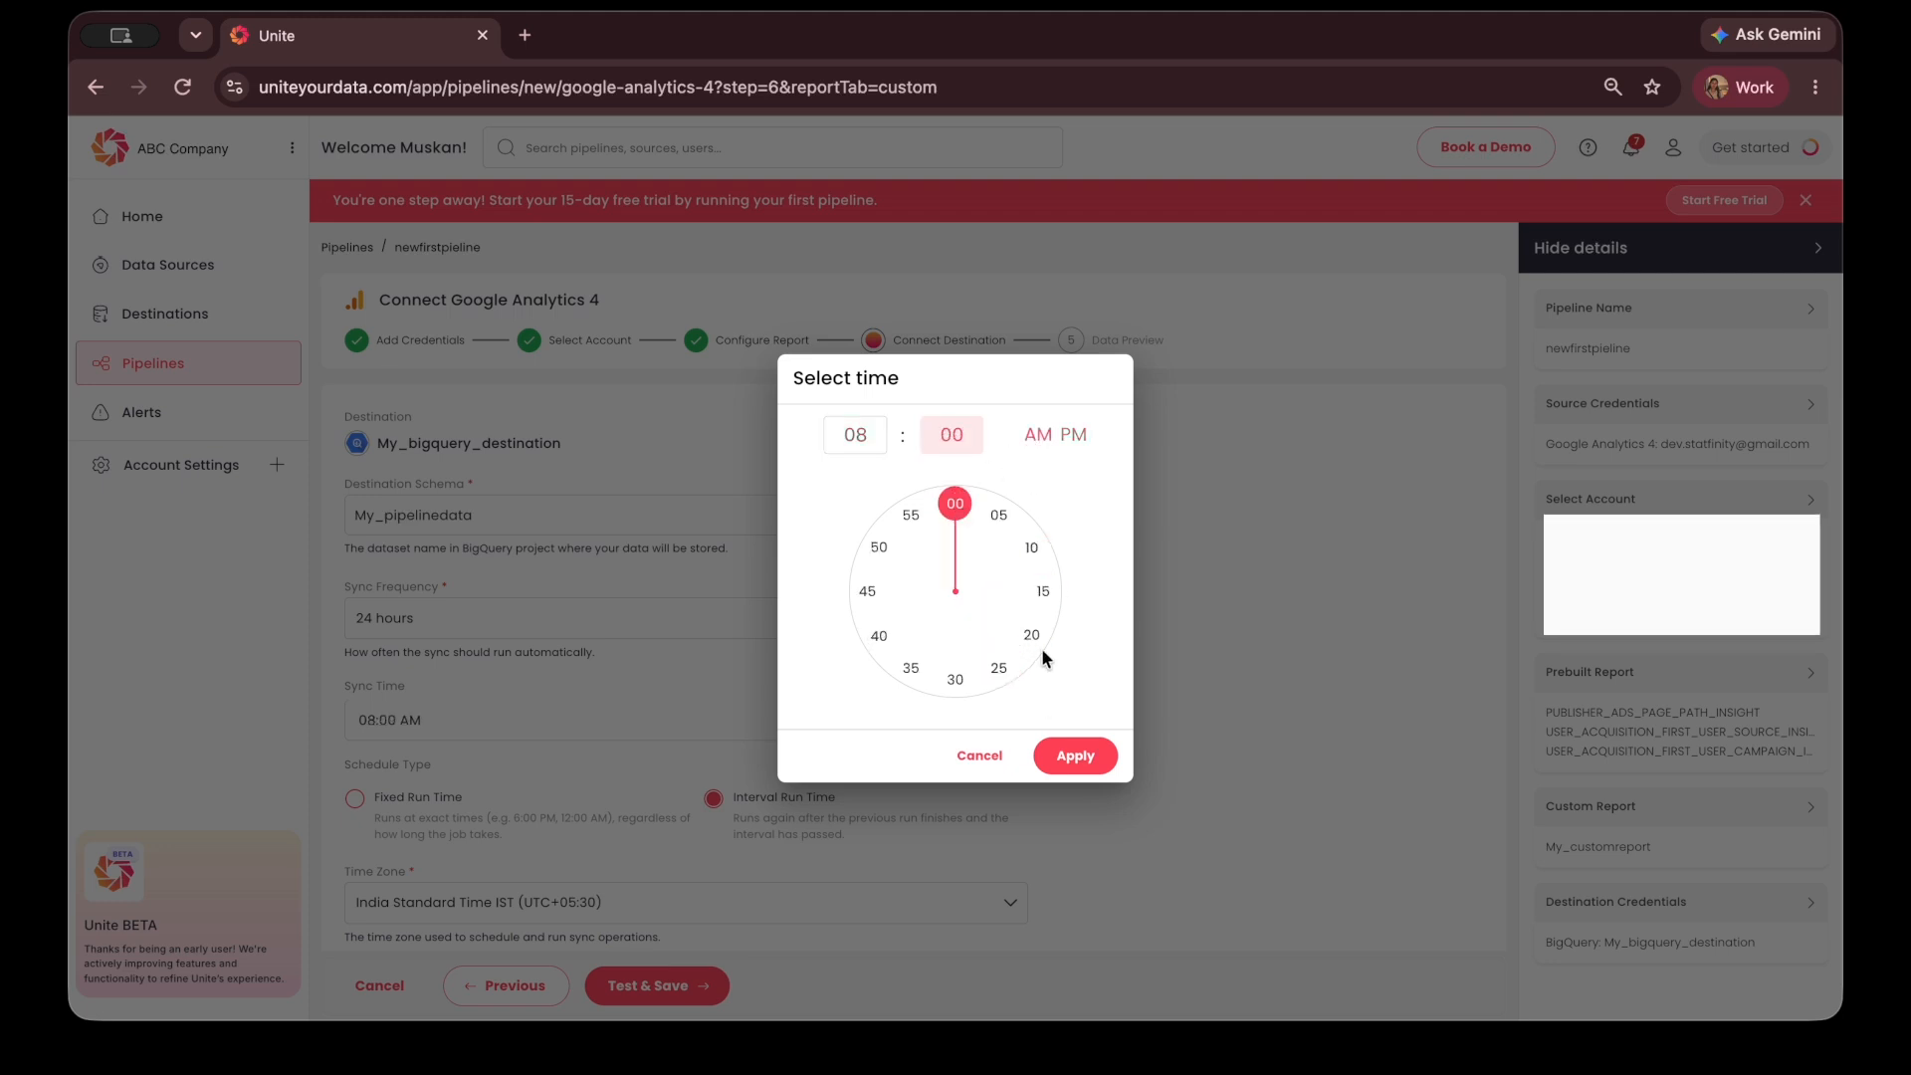
left_click(1082, 757)
- Keep the time zone at India Standard Time IST (UTC+05:30), the lookback window at Last 7 days and historical data at Last 1 month
scroll(1061, 761, "down", 2)
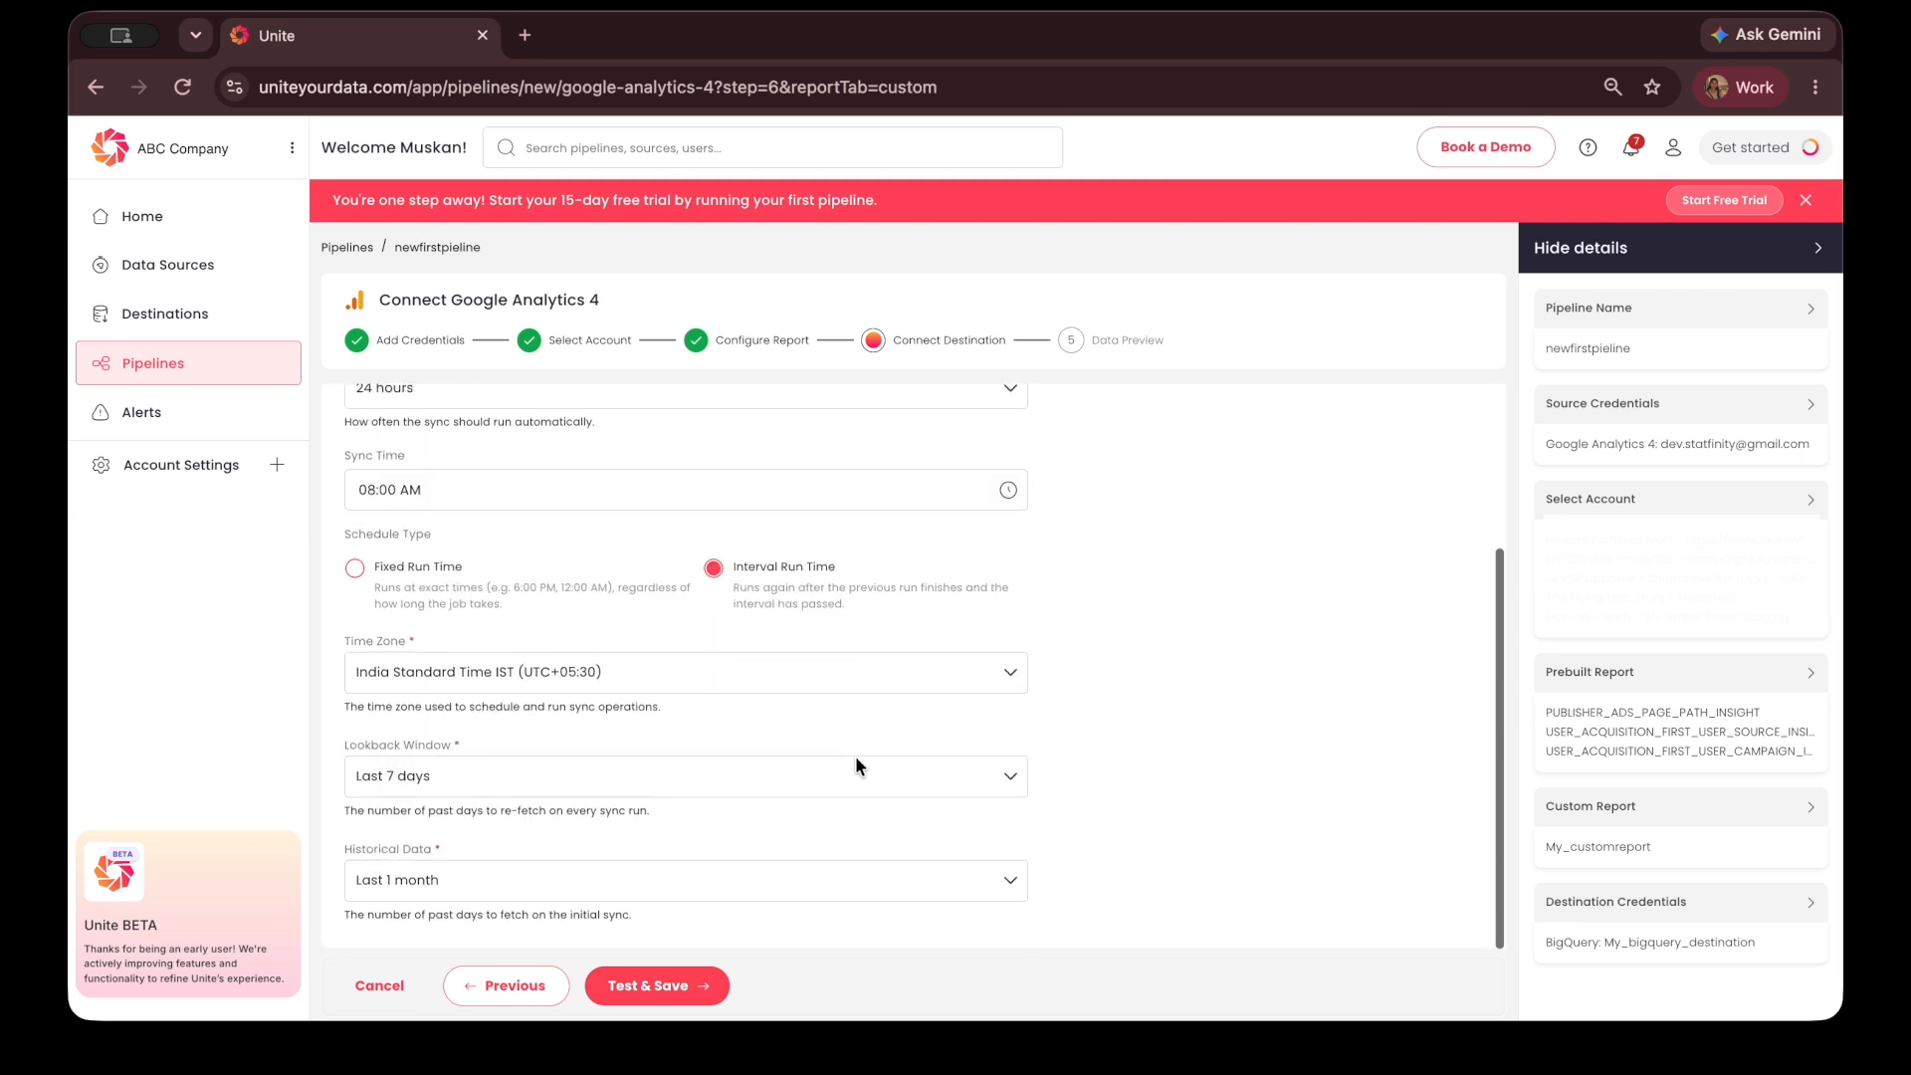
left_click(593, 675)
left_click(644, 665)
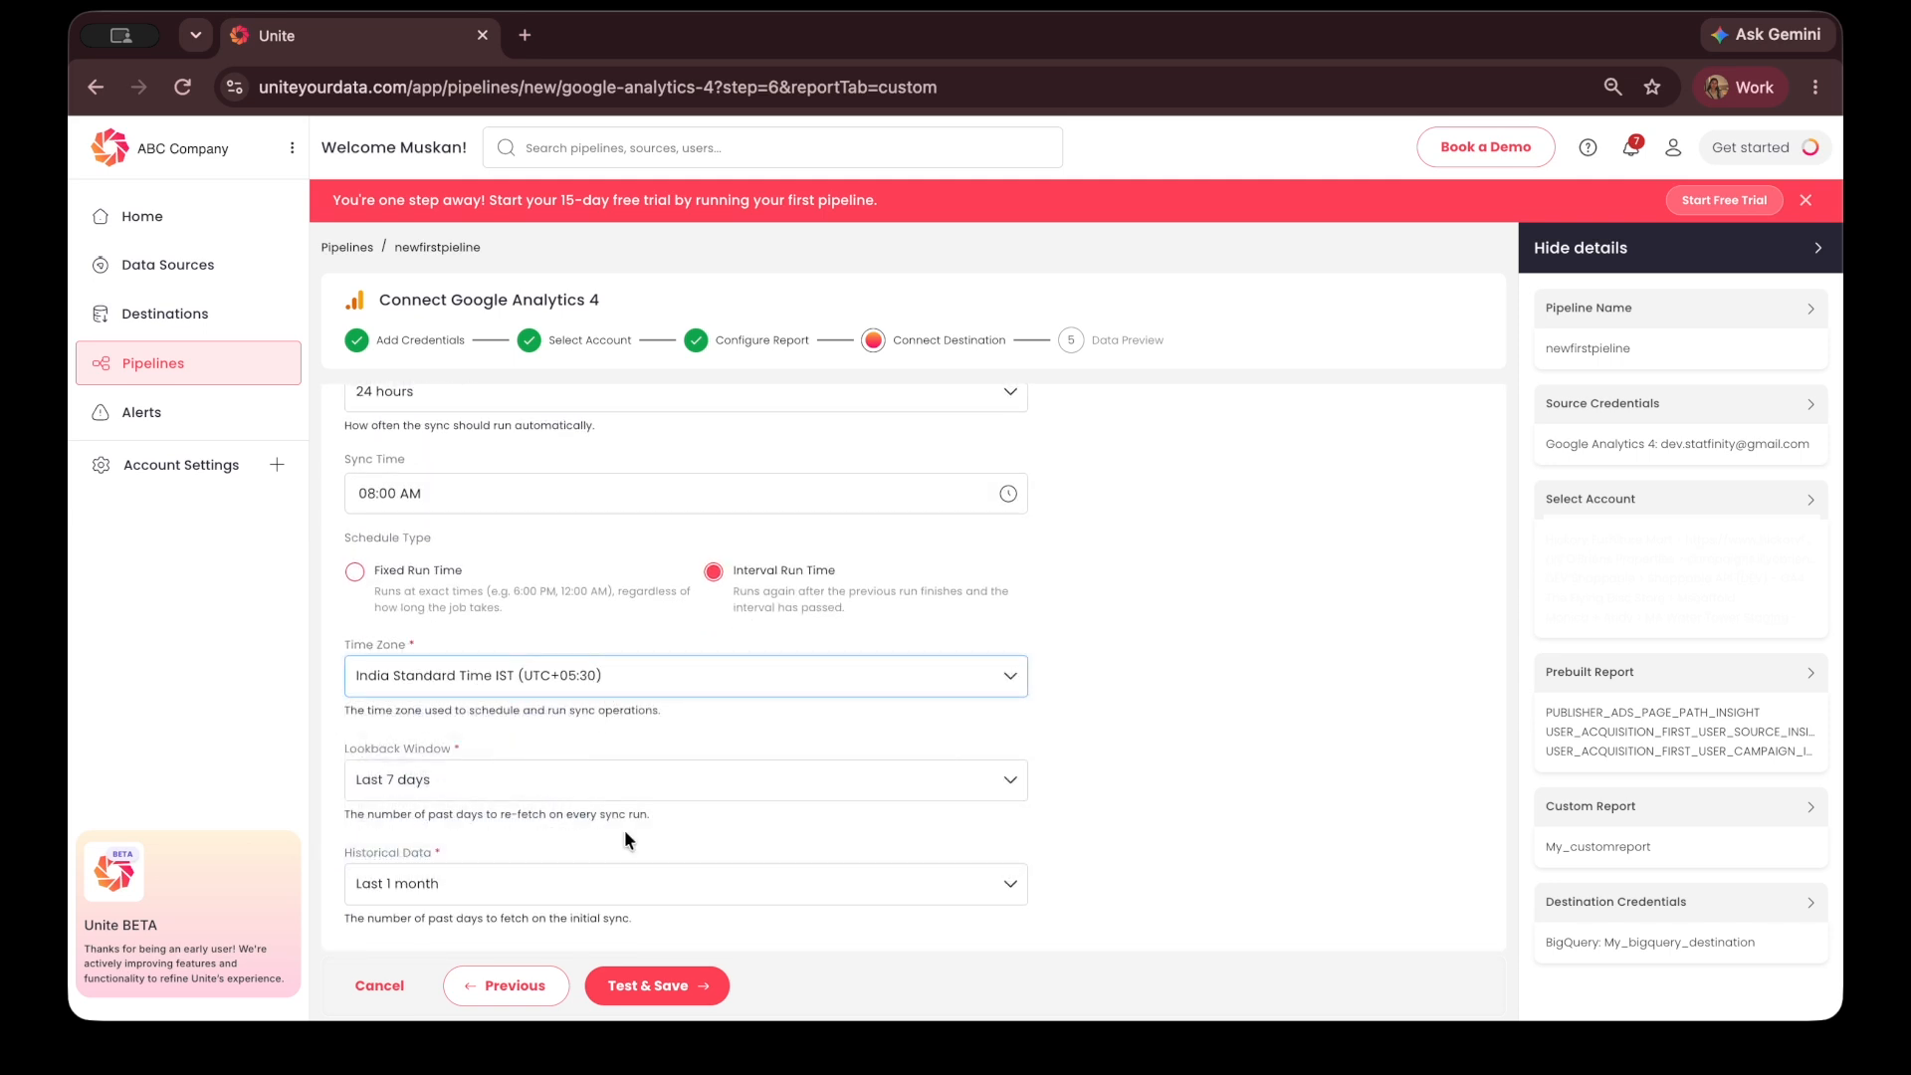
left_click(612, 797)
left_click(610, 794)
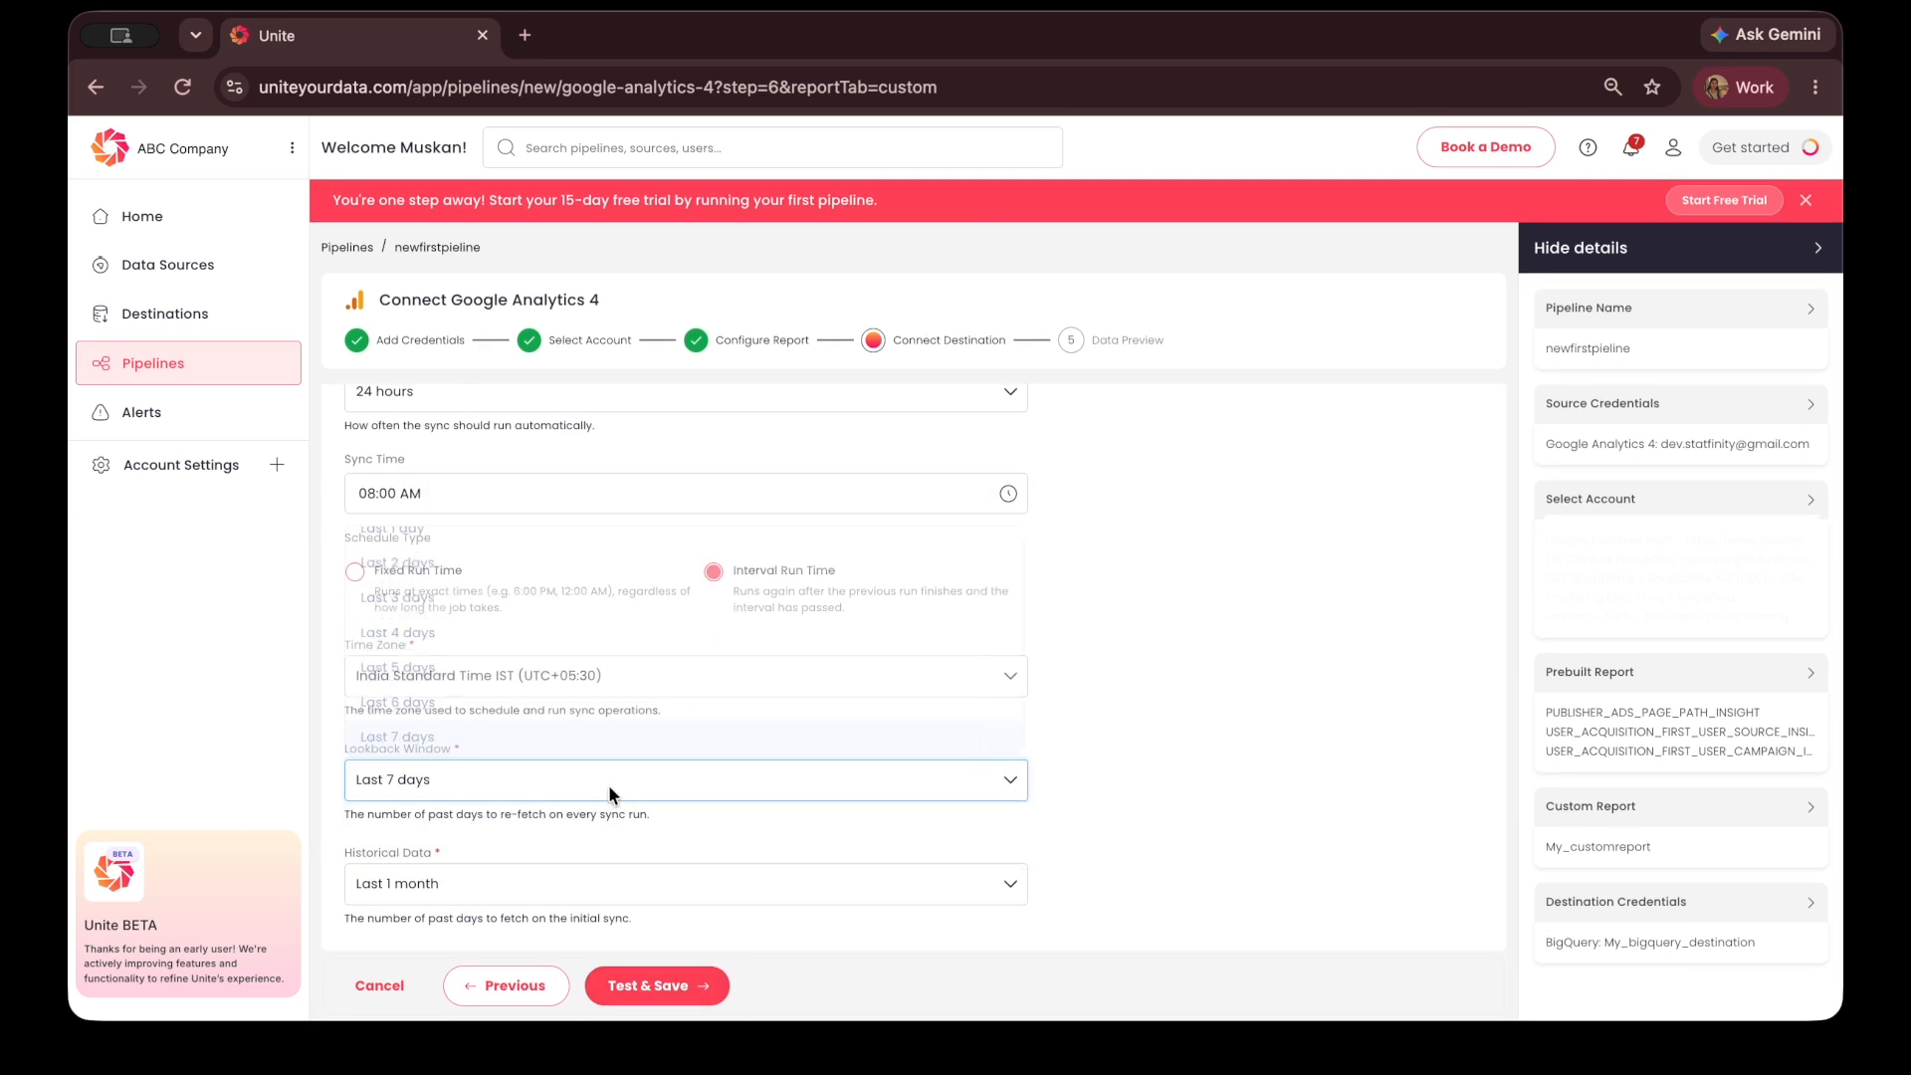
left_click(548, 886)
left_click(549, 886)
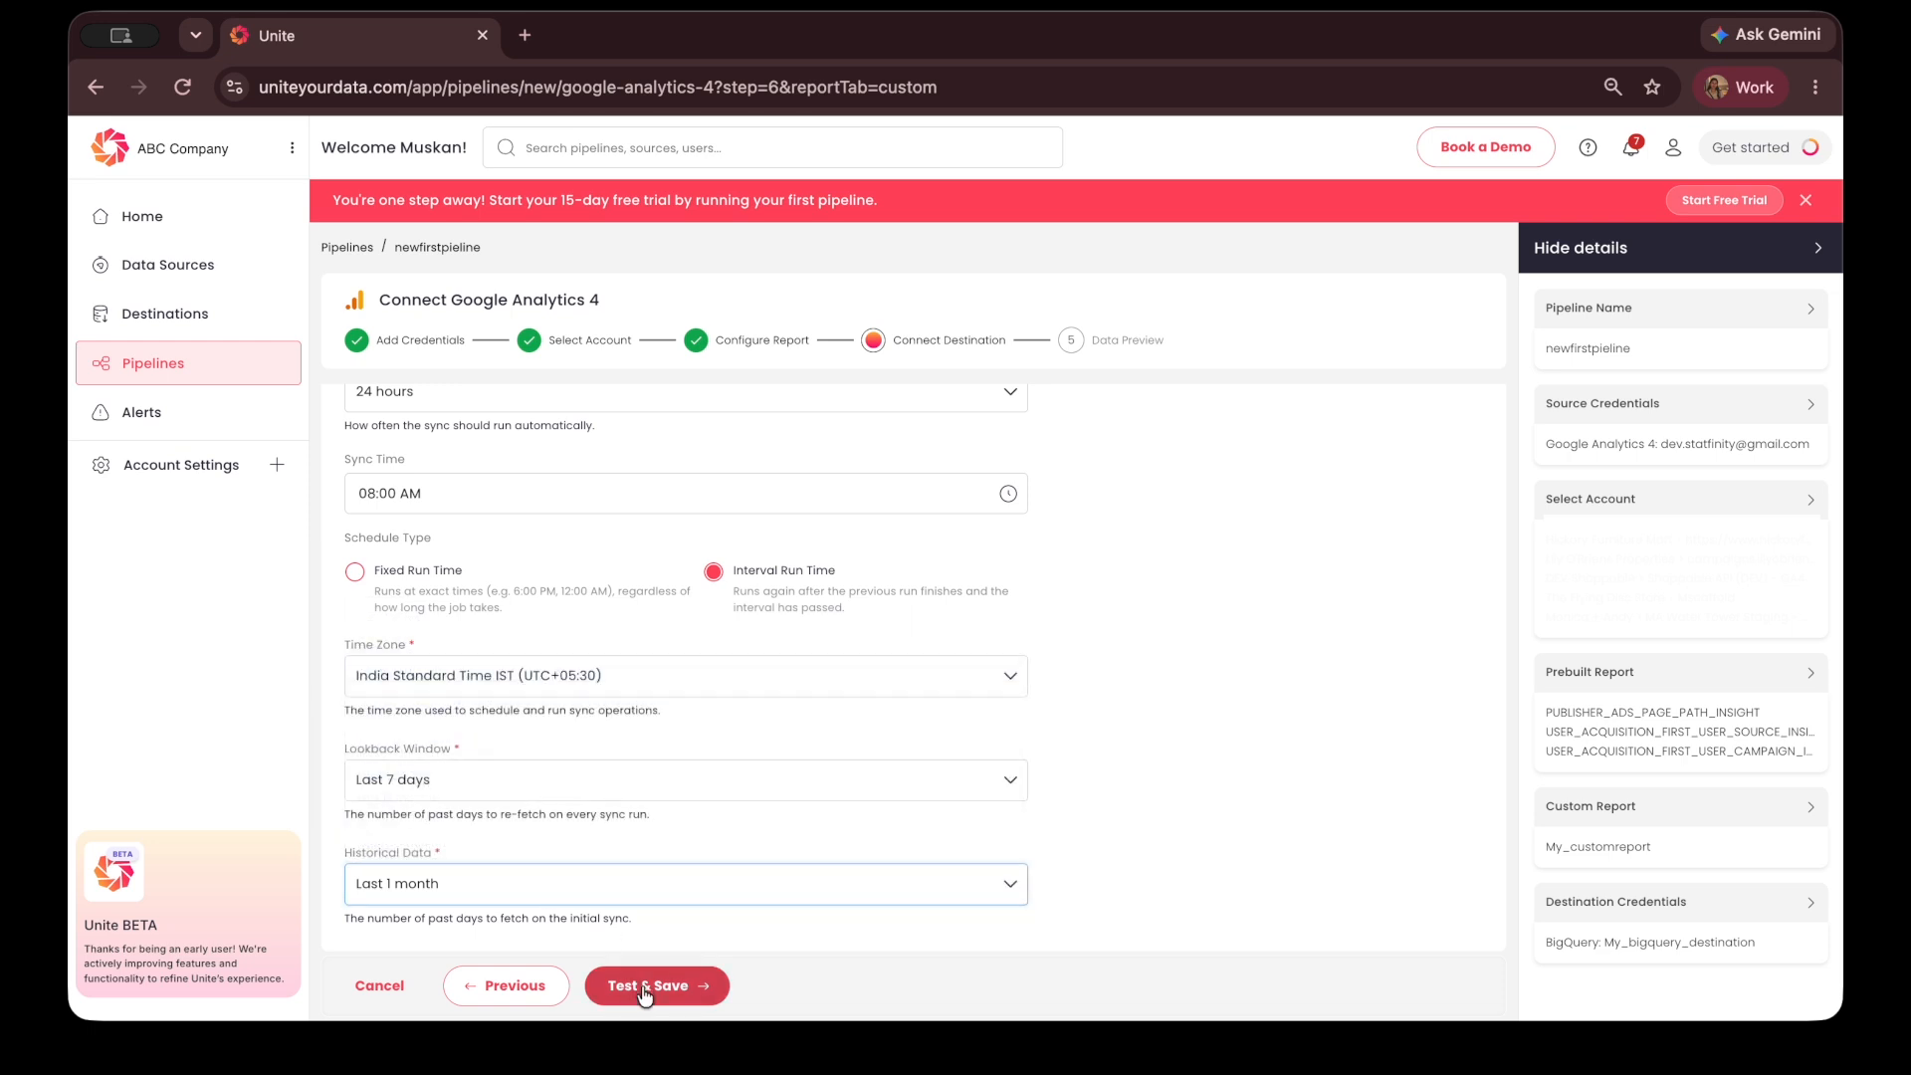
- Test and save the connection, and preview the data of First User Source Insights, Publisher Ads: Page Path Insights and My_customreport
left_click(642, 988)
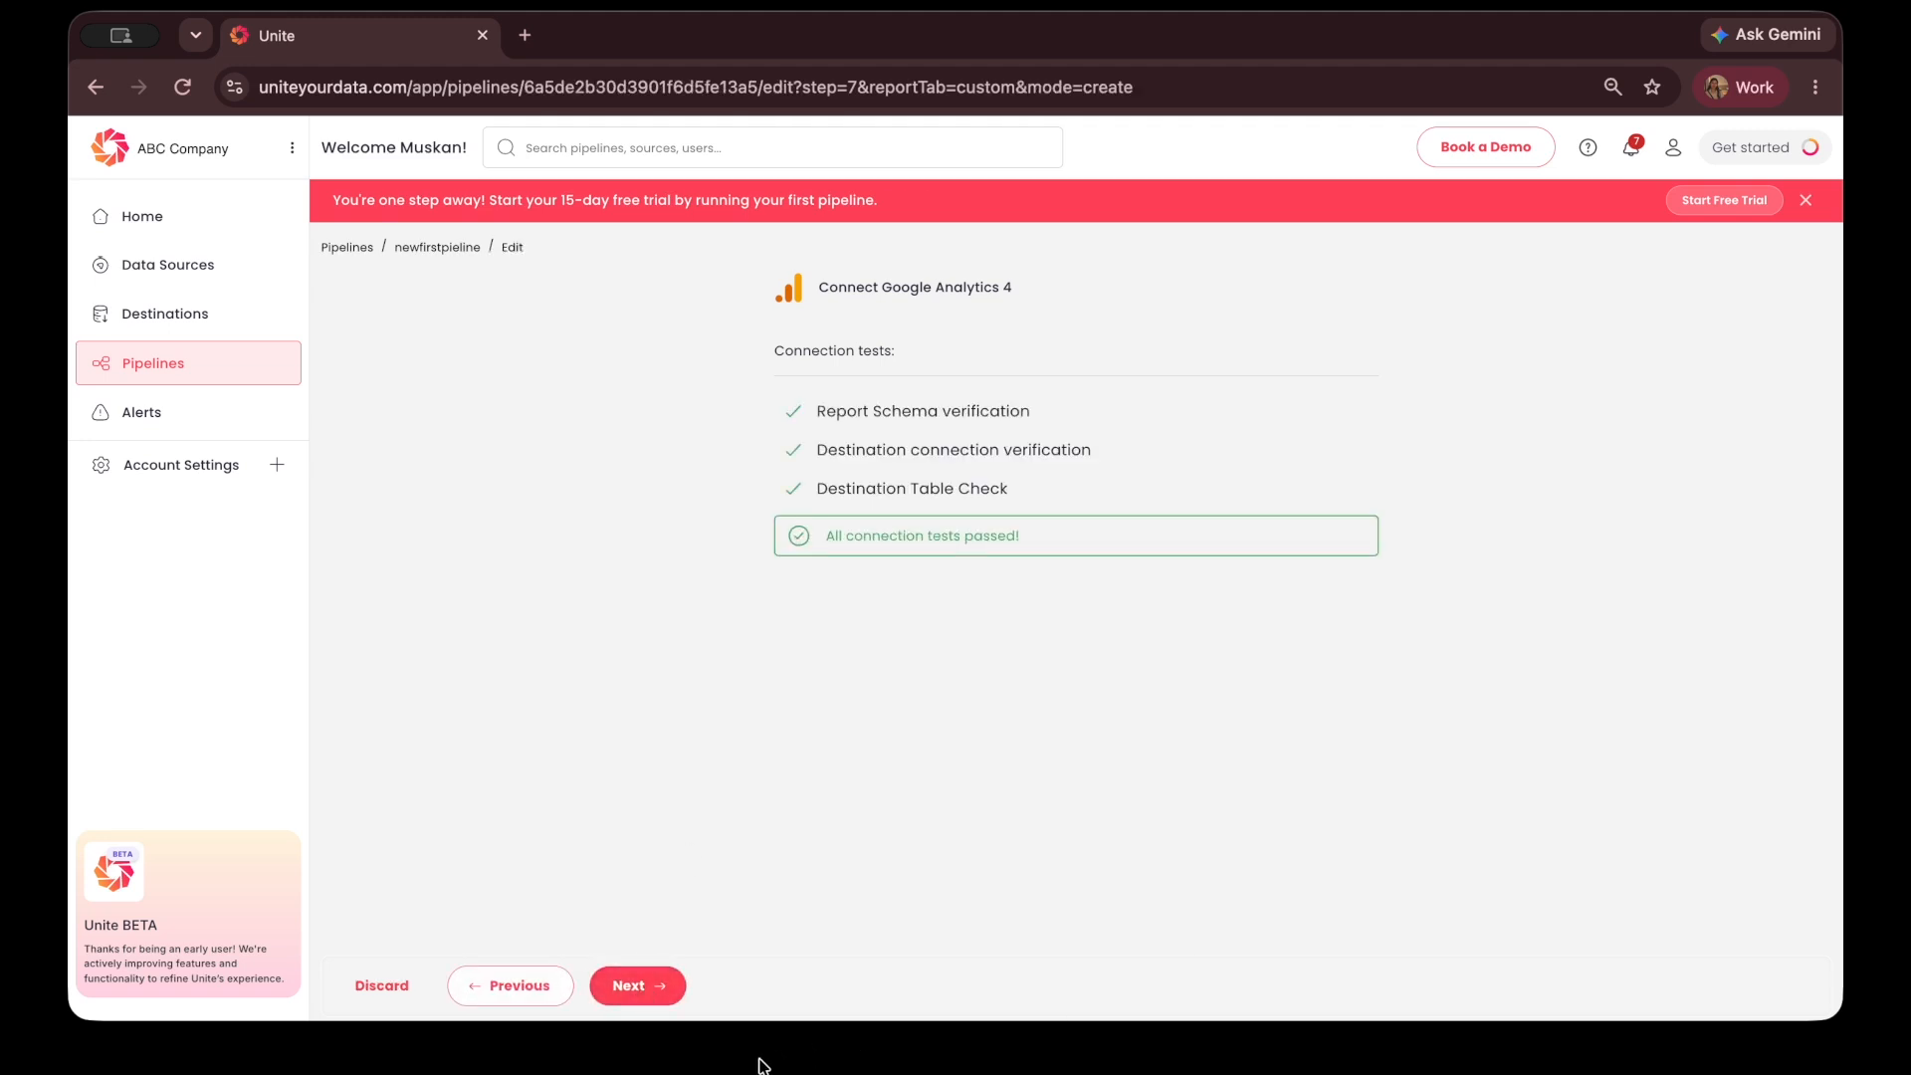
left_click(637, 990)
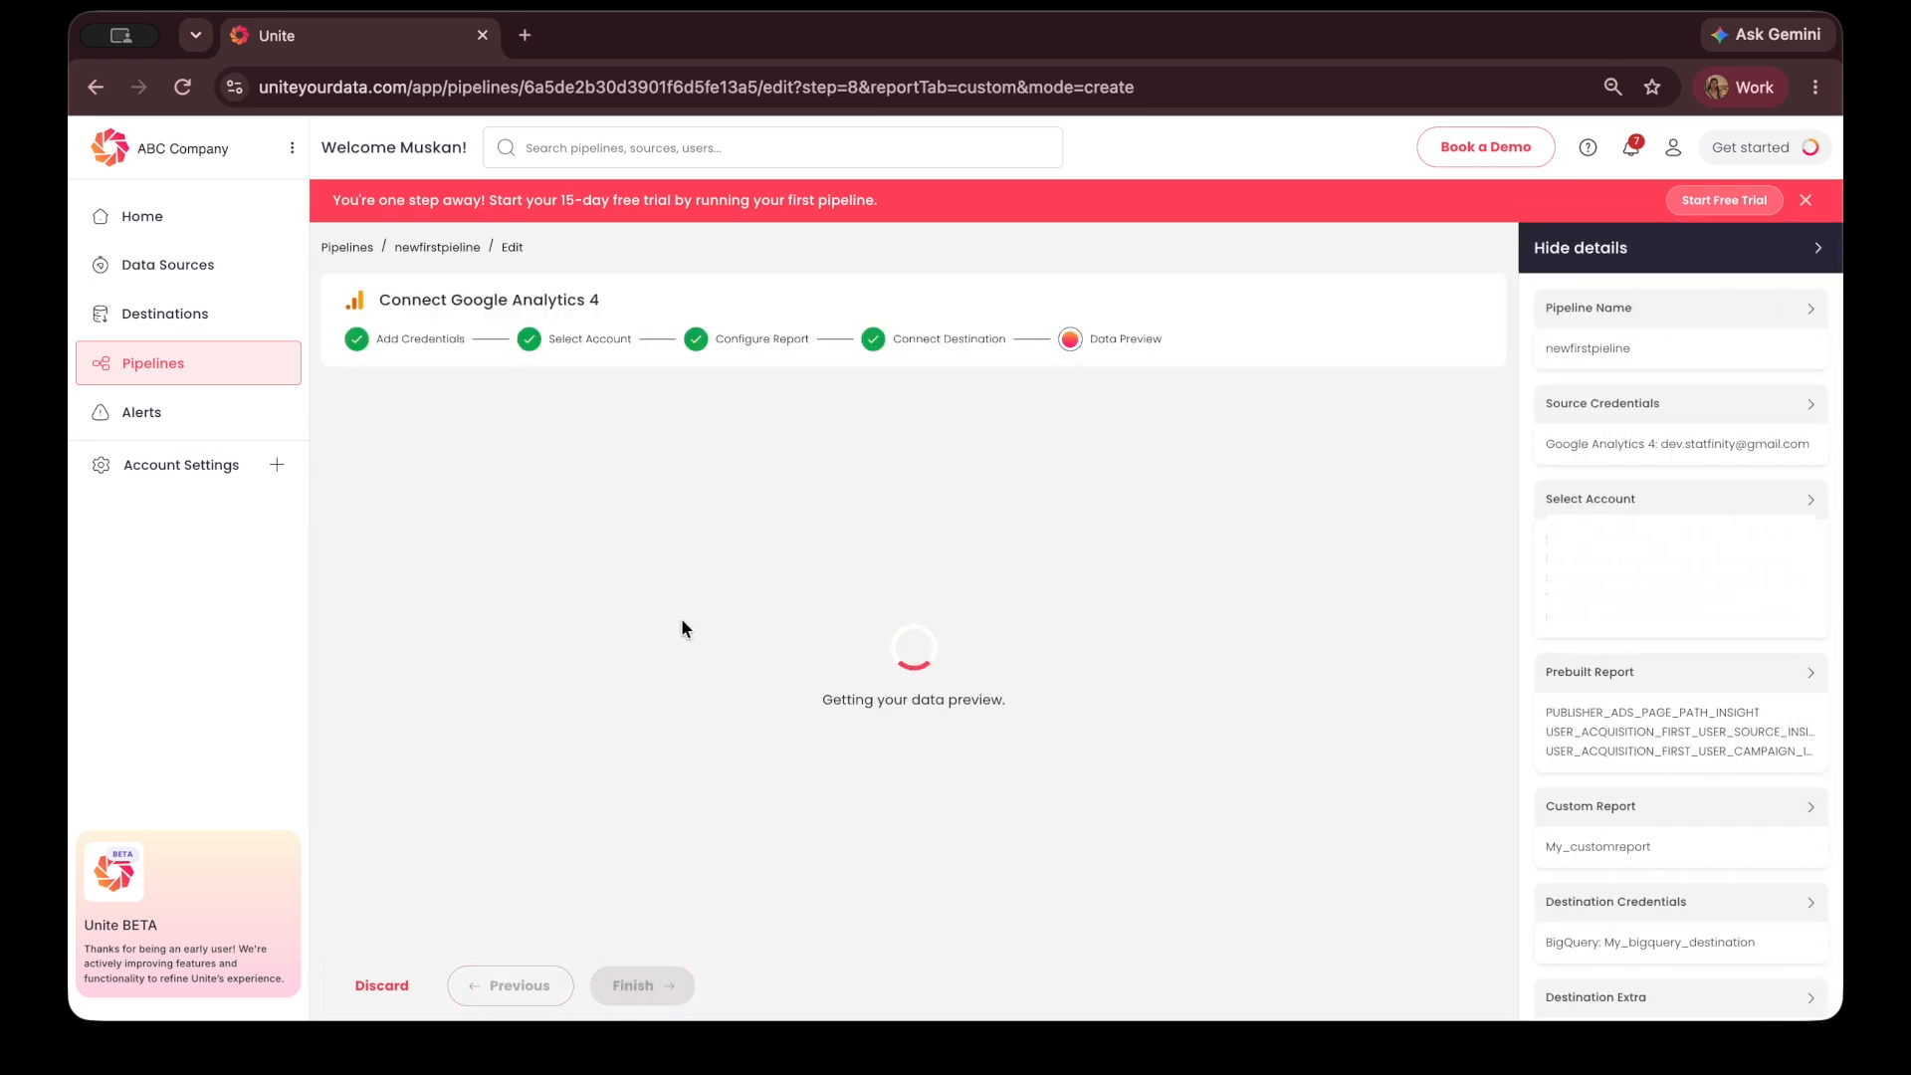
left_click(1817, 250)
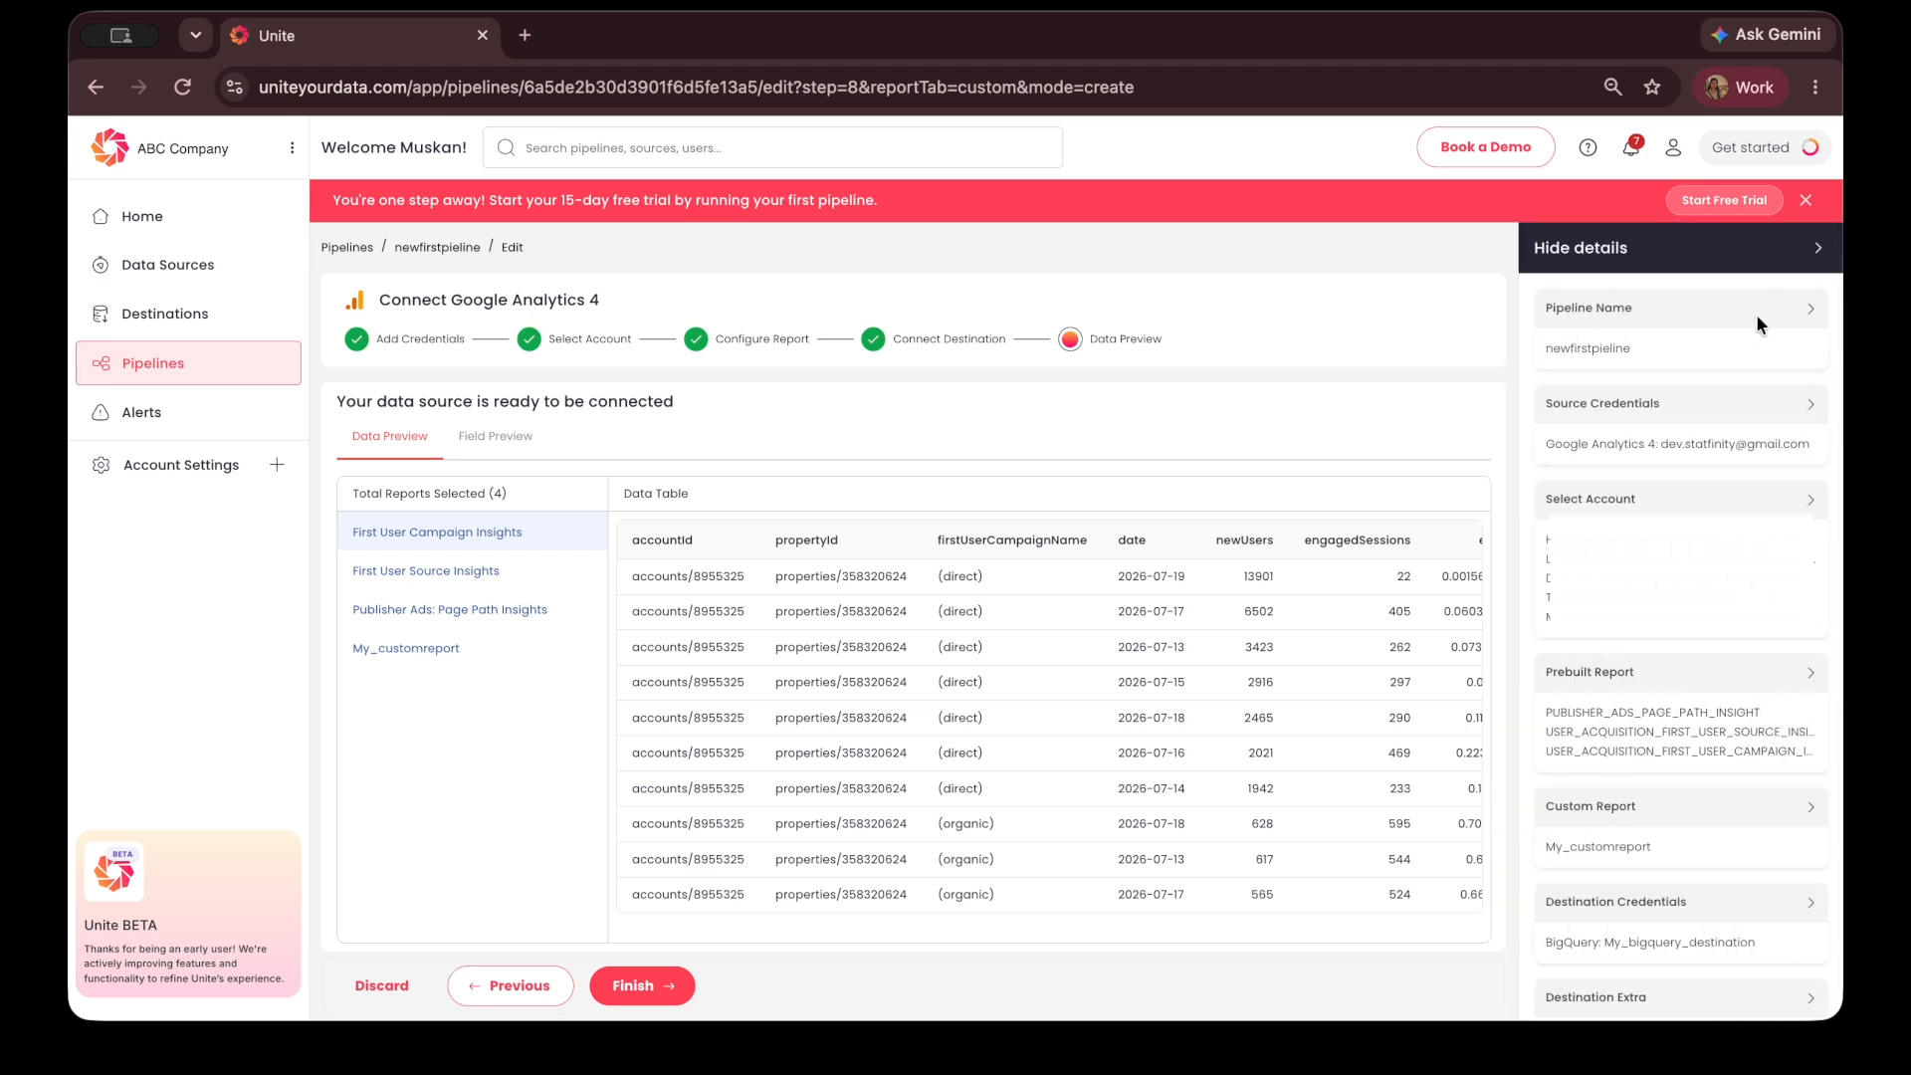
left_click(442, 576)
left_click(446, 609)
left_click(430, 648)
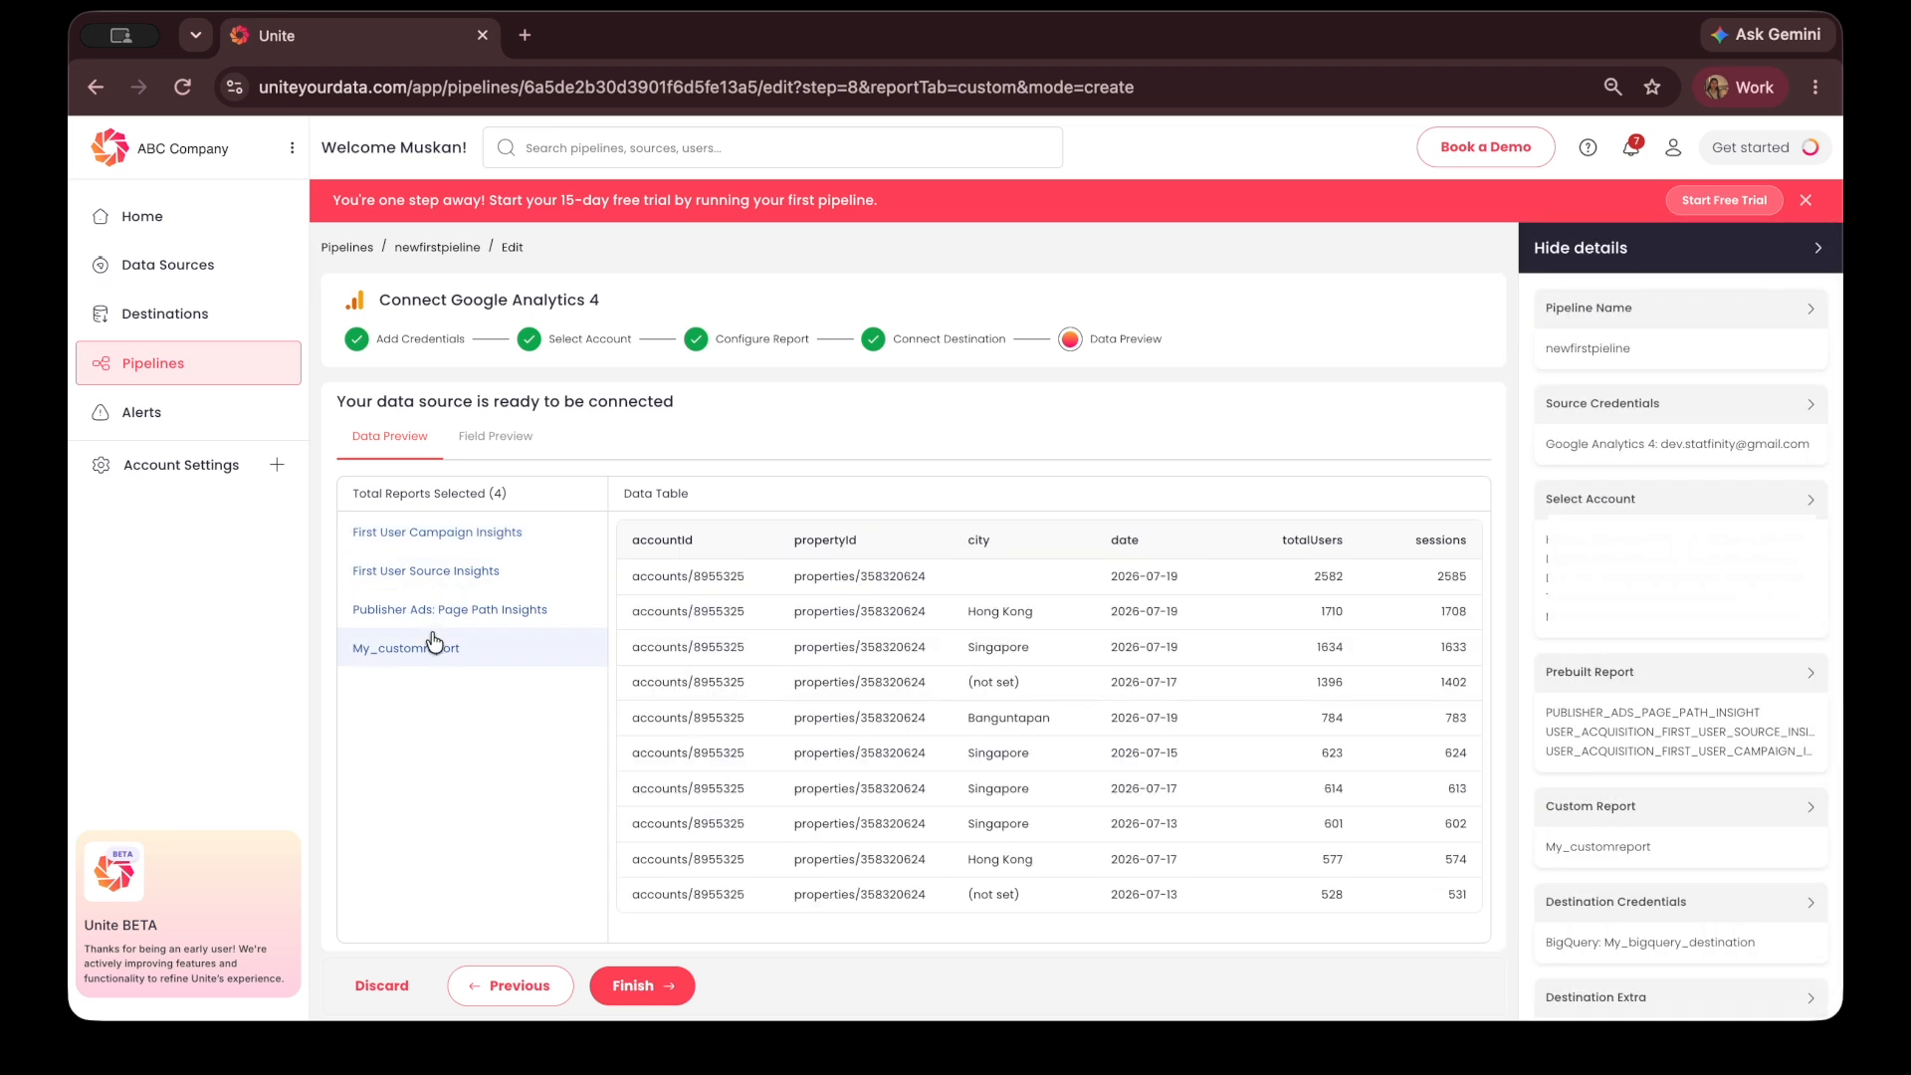
- Finish the pipeline and start its initial sync
left_click(642, 985)
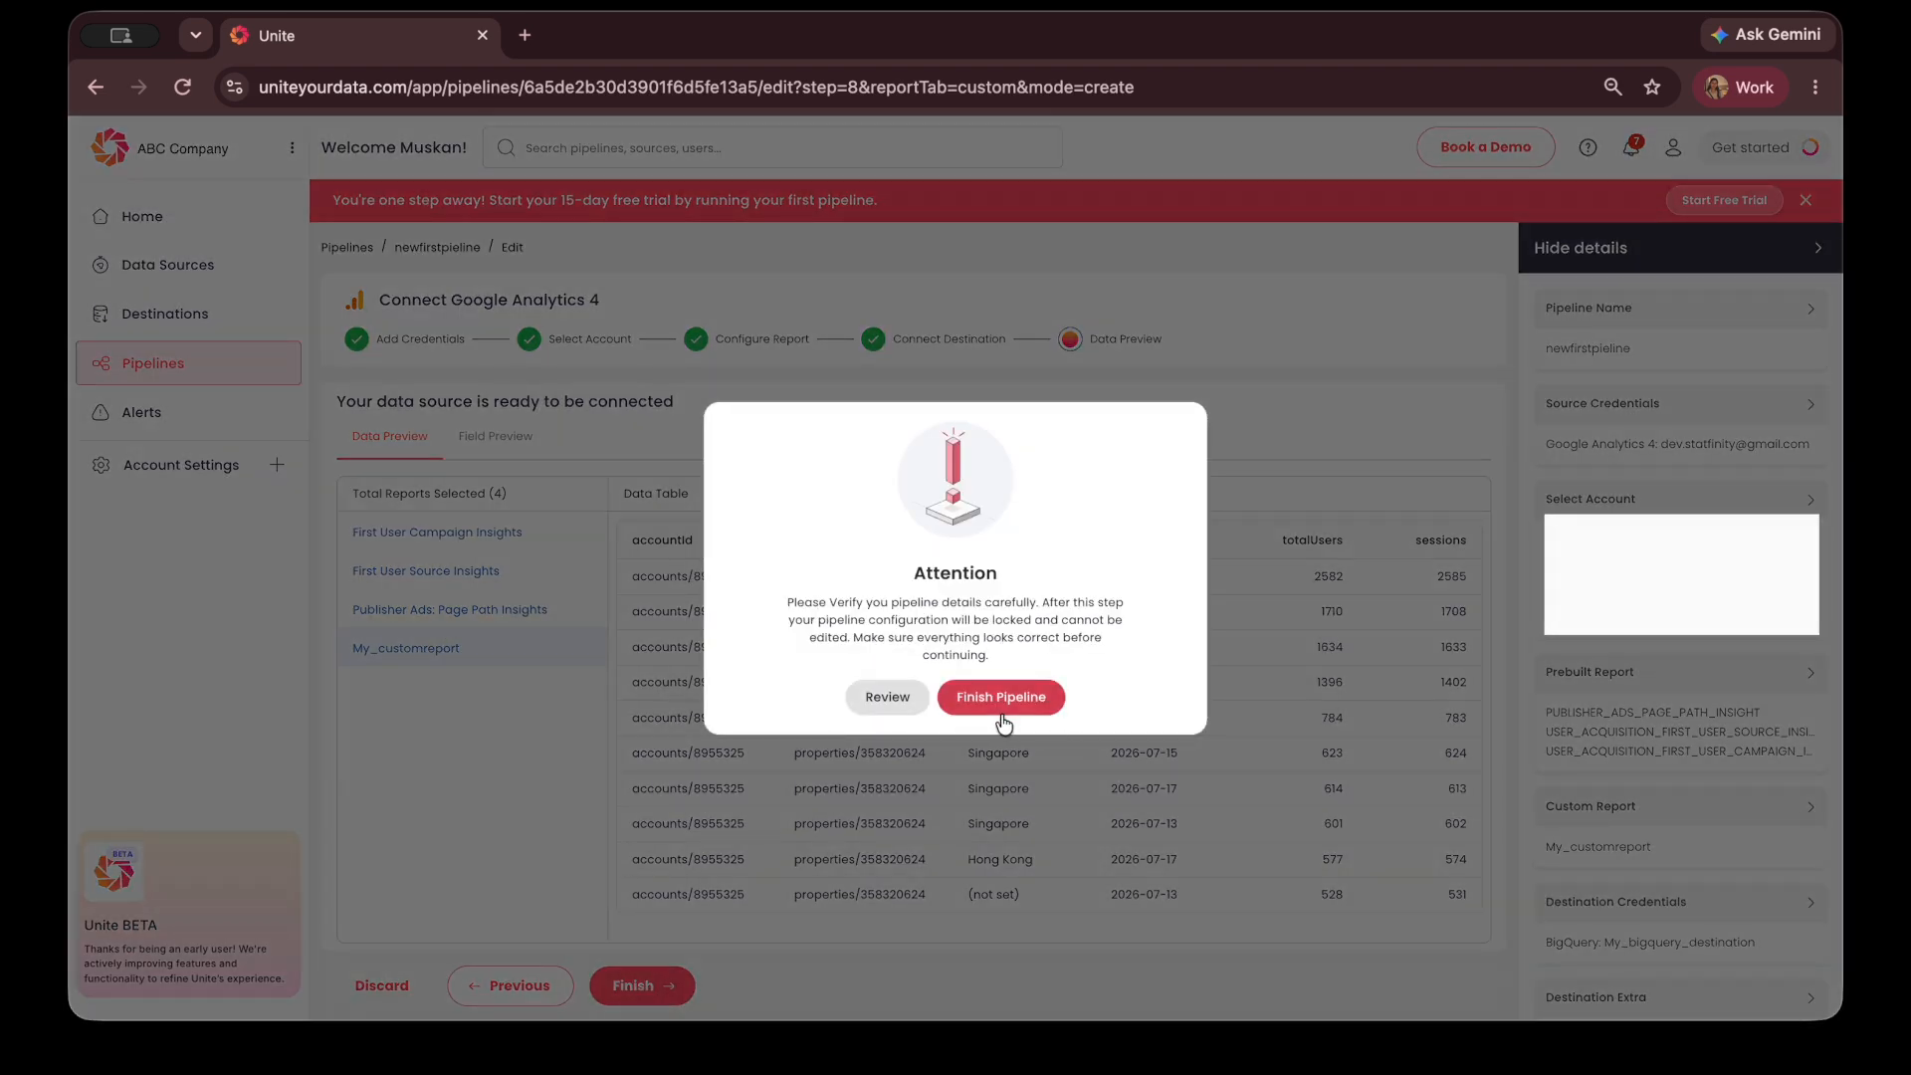
left_click(1022, 702)
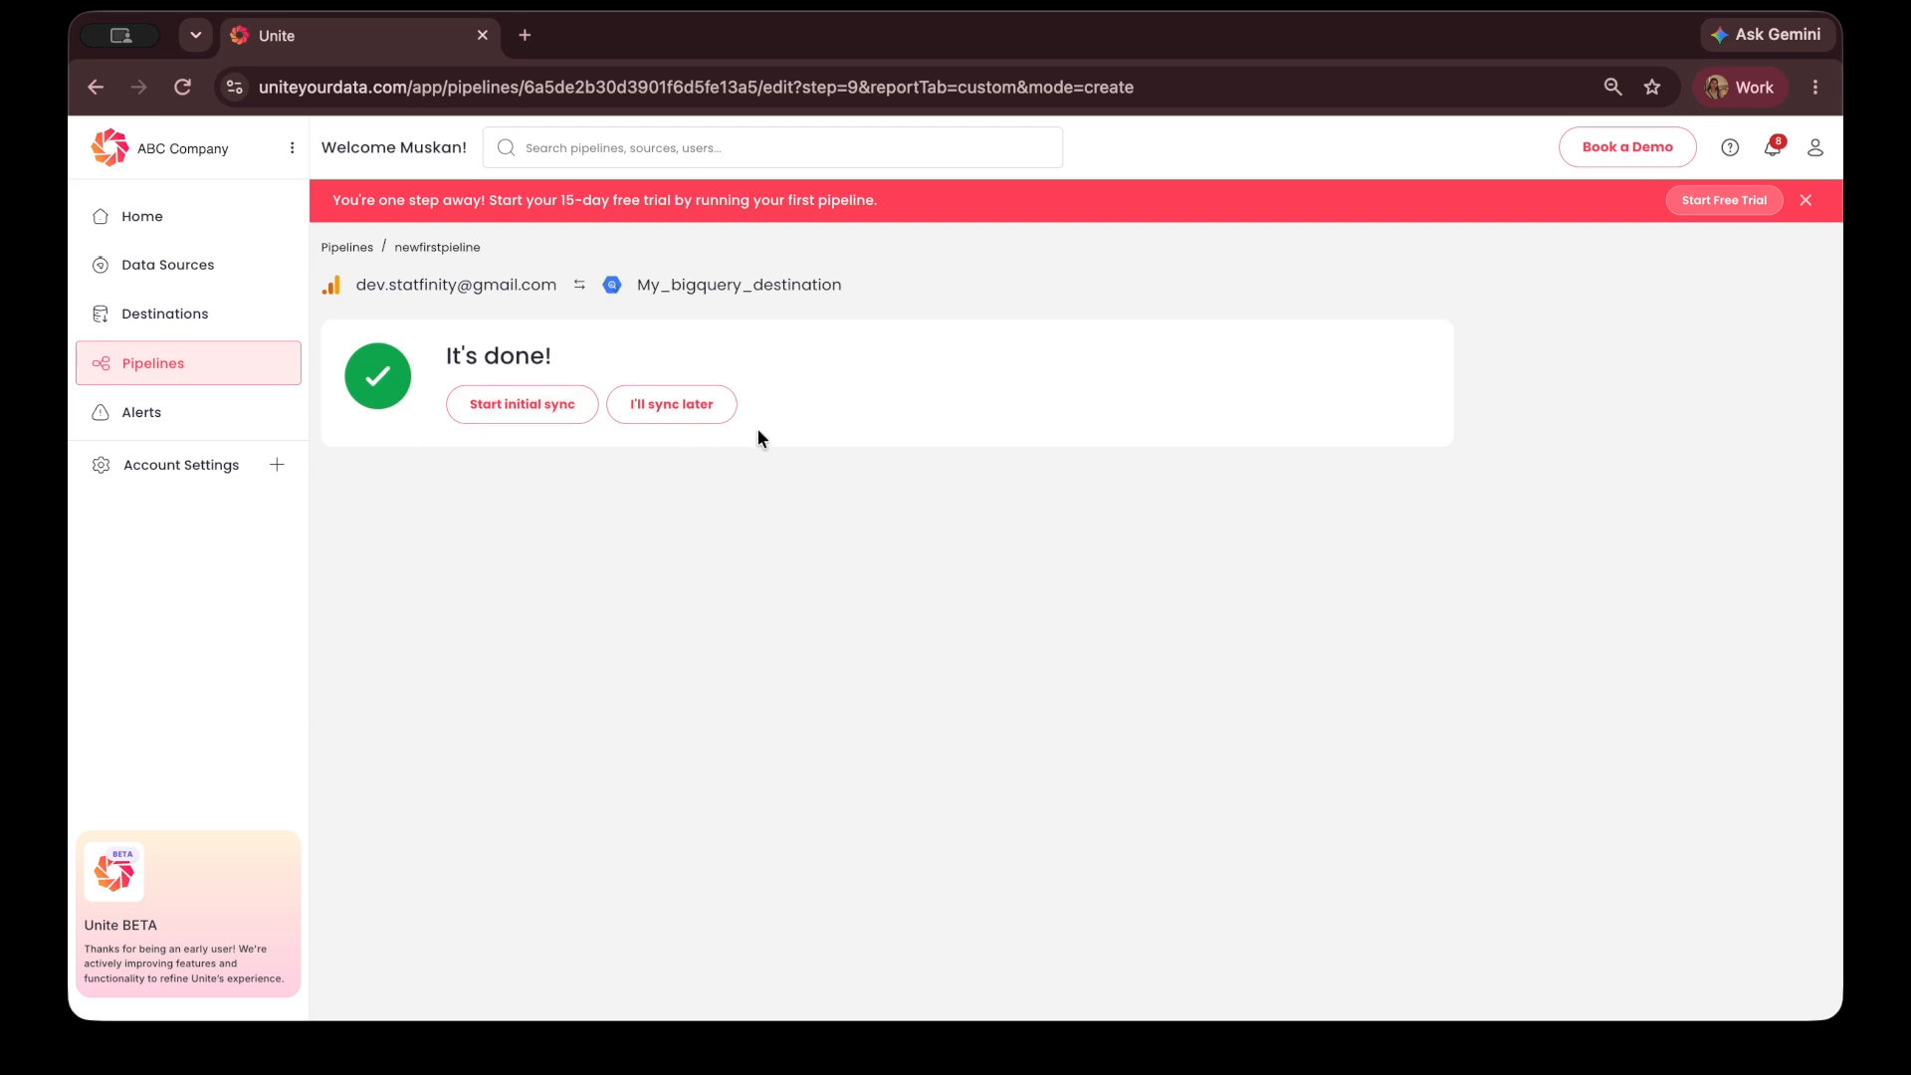
left_click(562, 419)
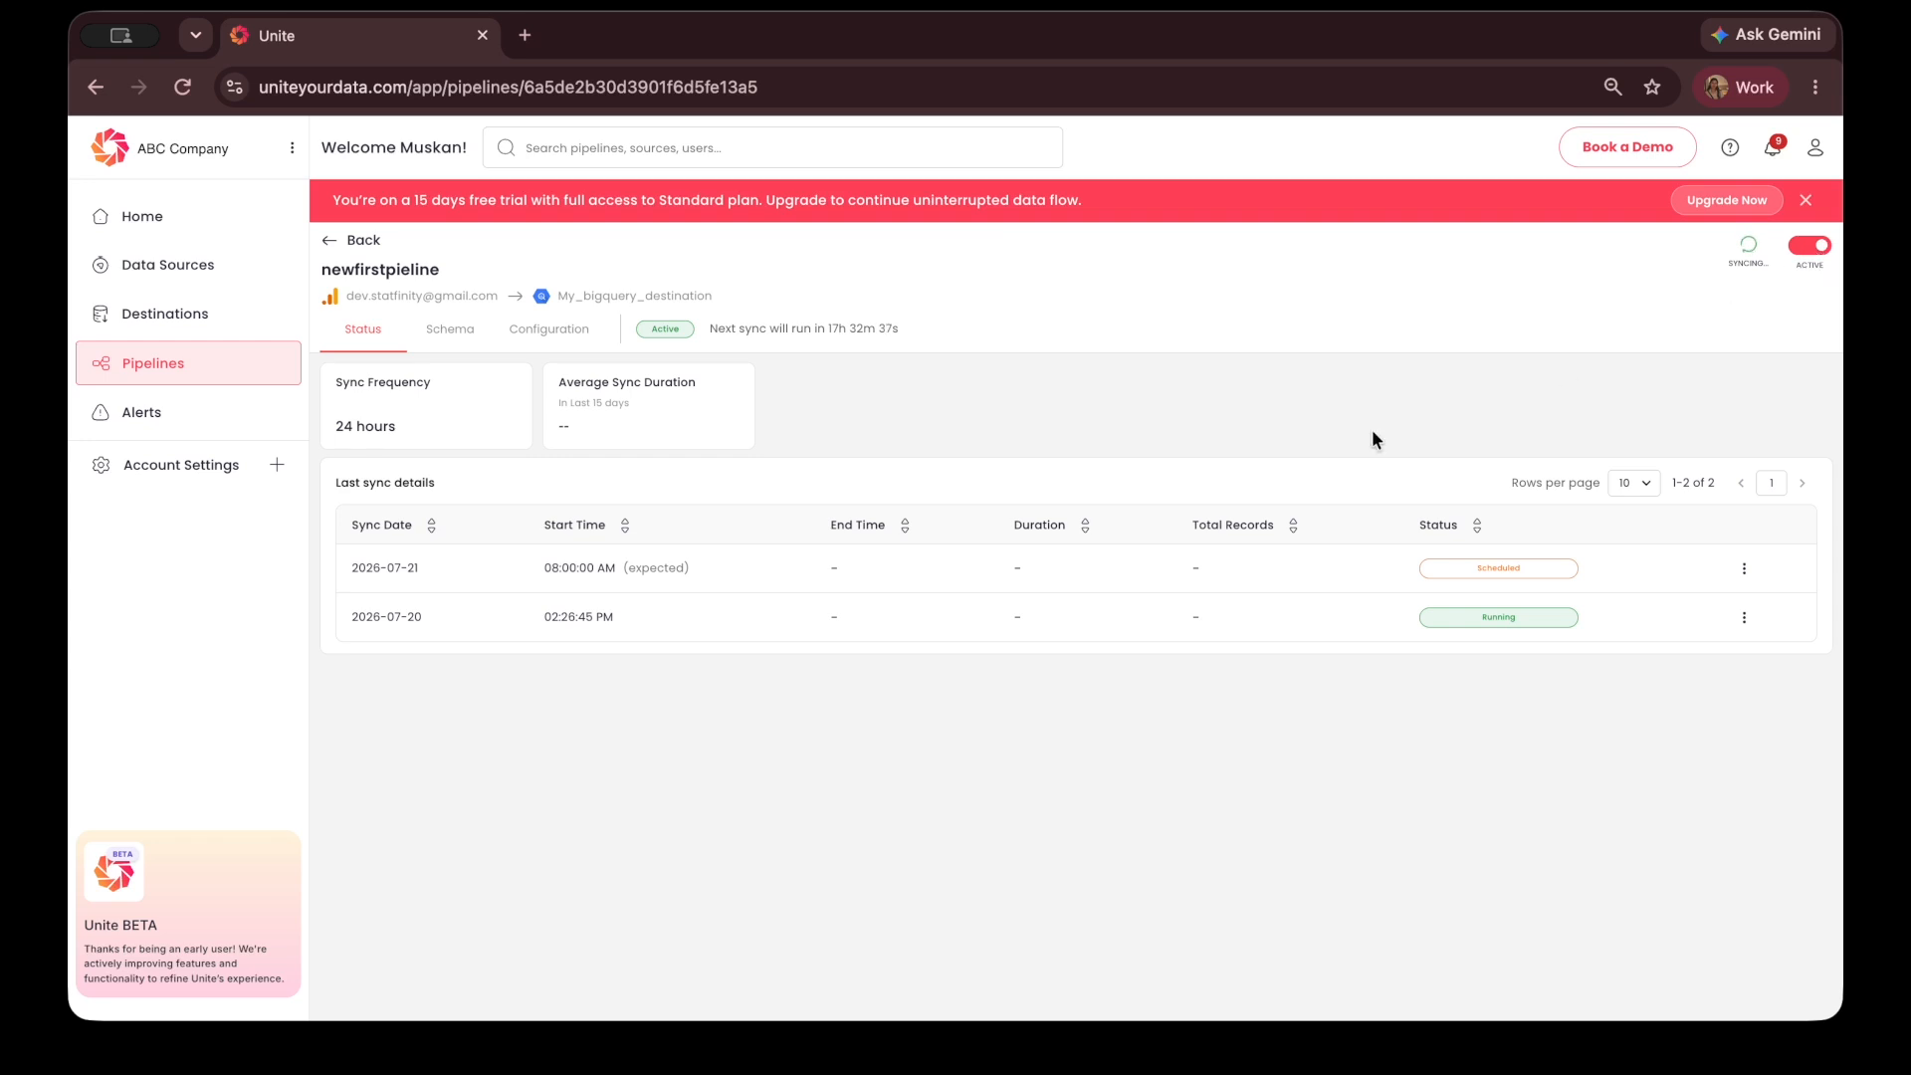
- Review the schema and configuration of the newfirstpieline pipeline
left_click(460, 332)
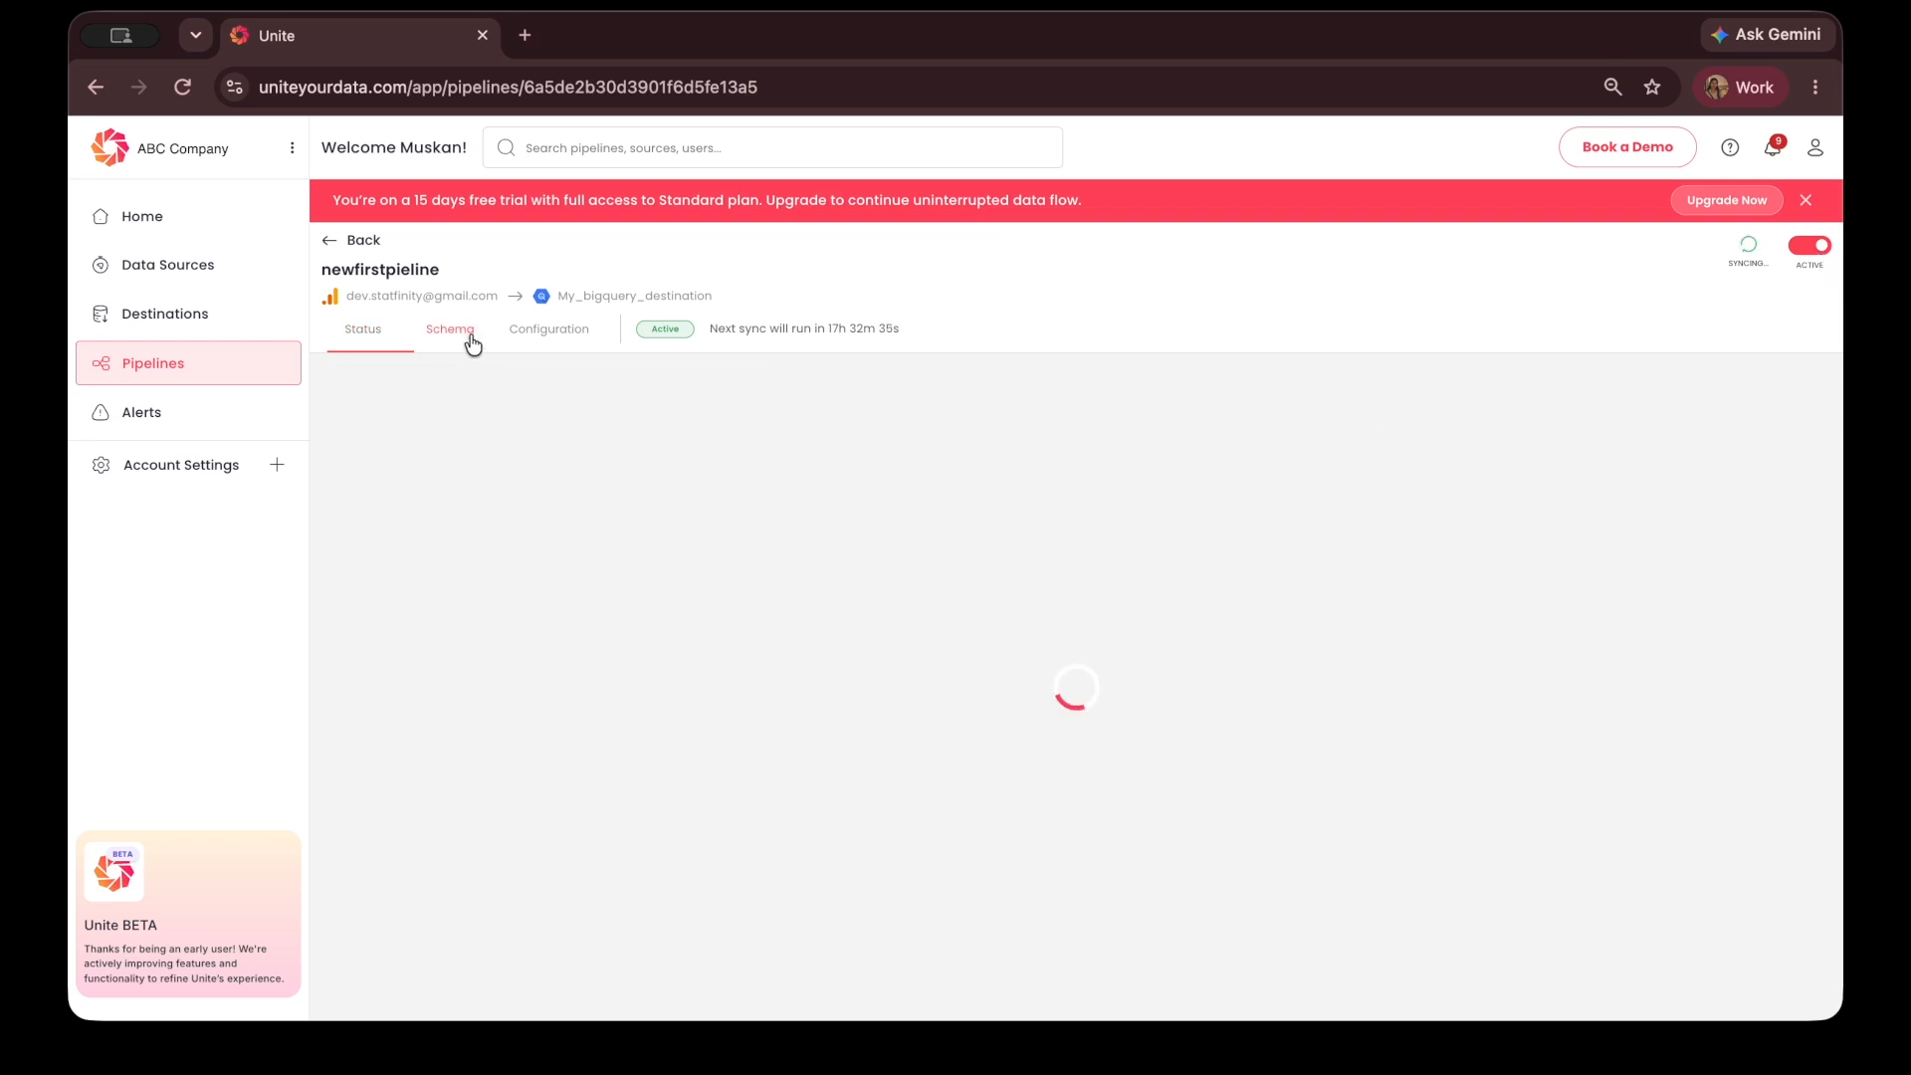
left_click(550, 329)
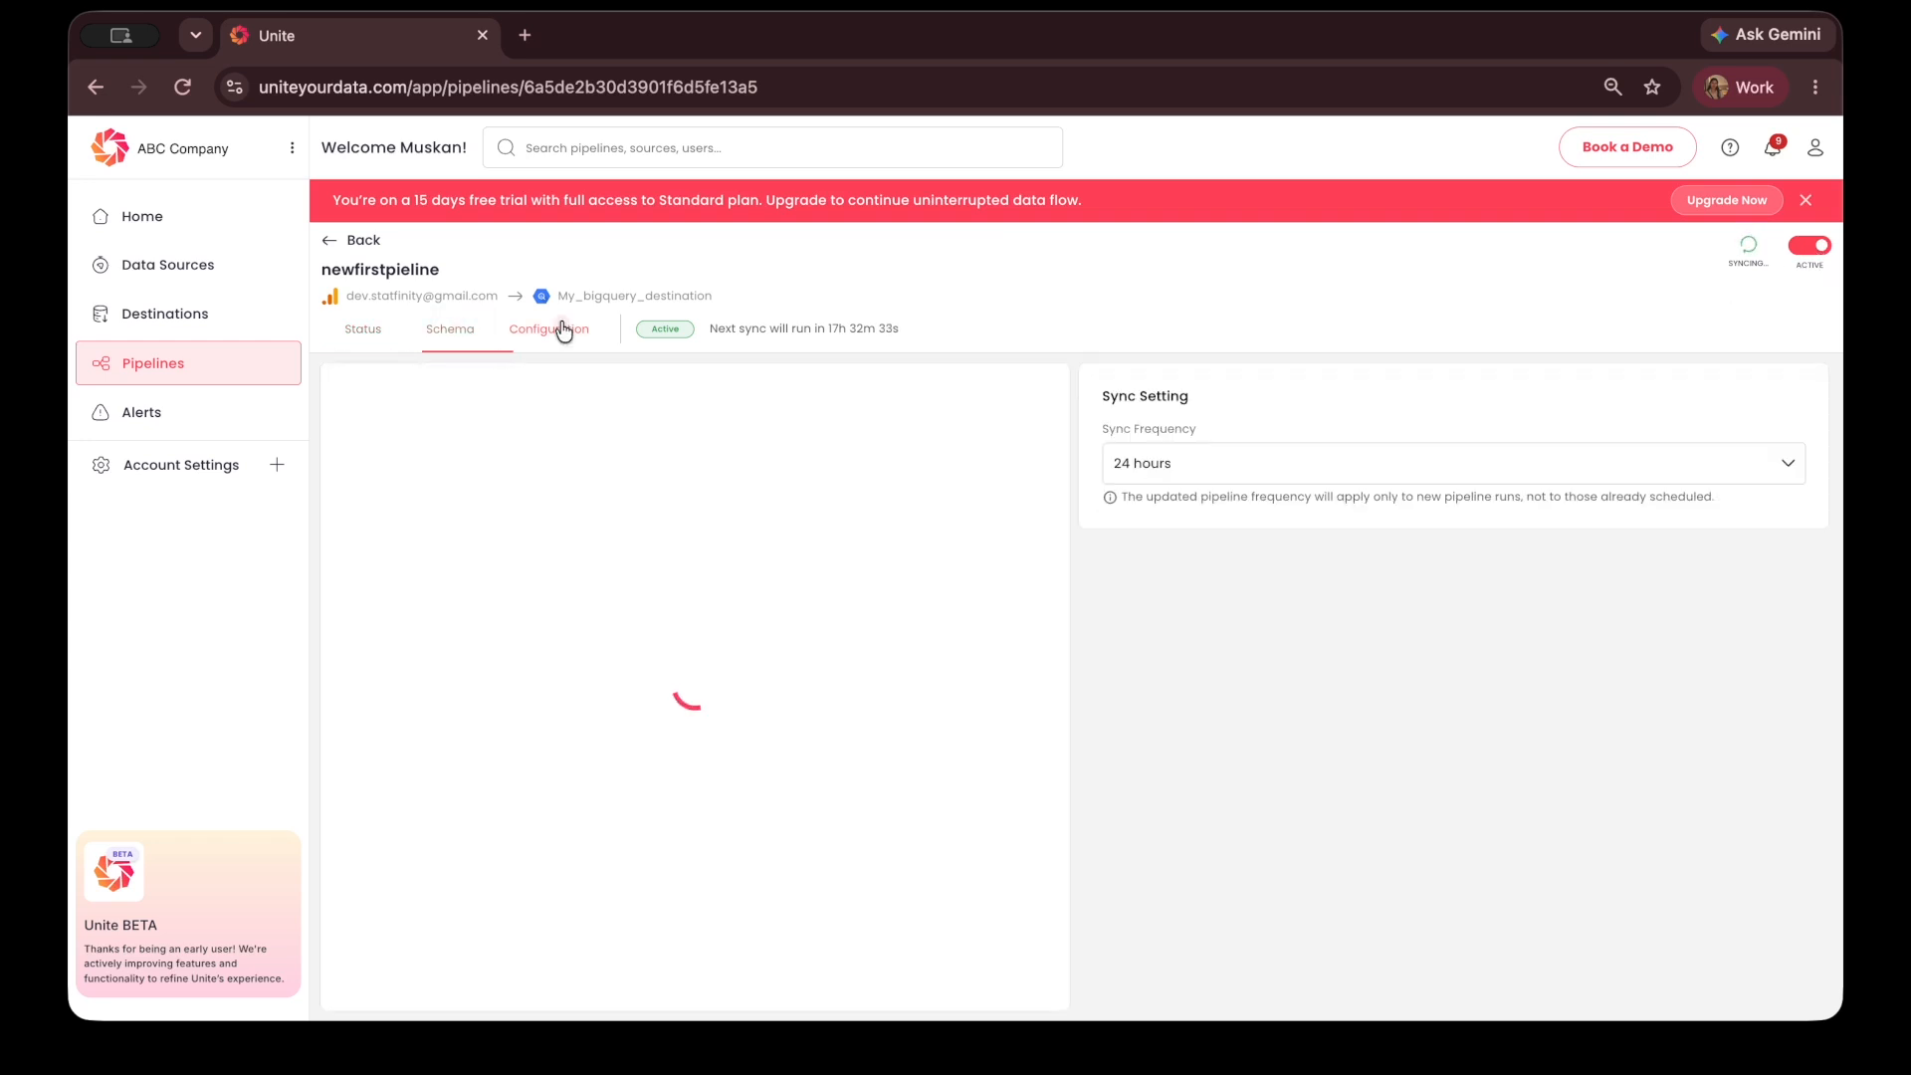
scroll(450, 672, "down", 3)
scroll(487, 569, "up", 3)
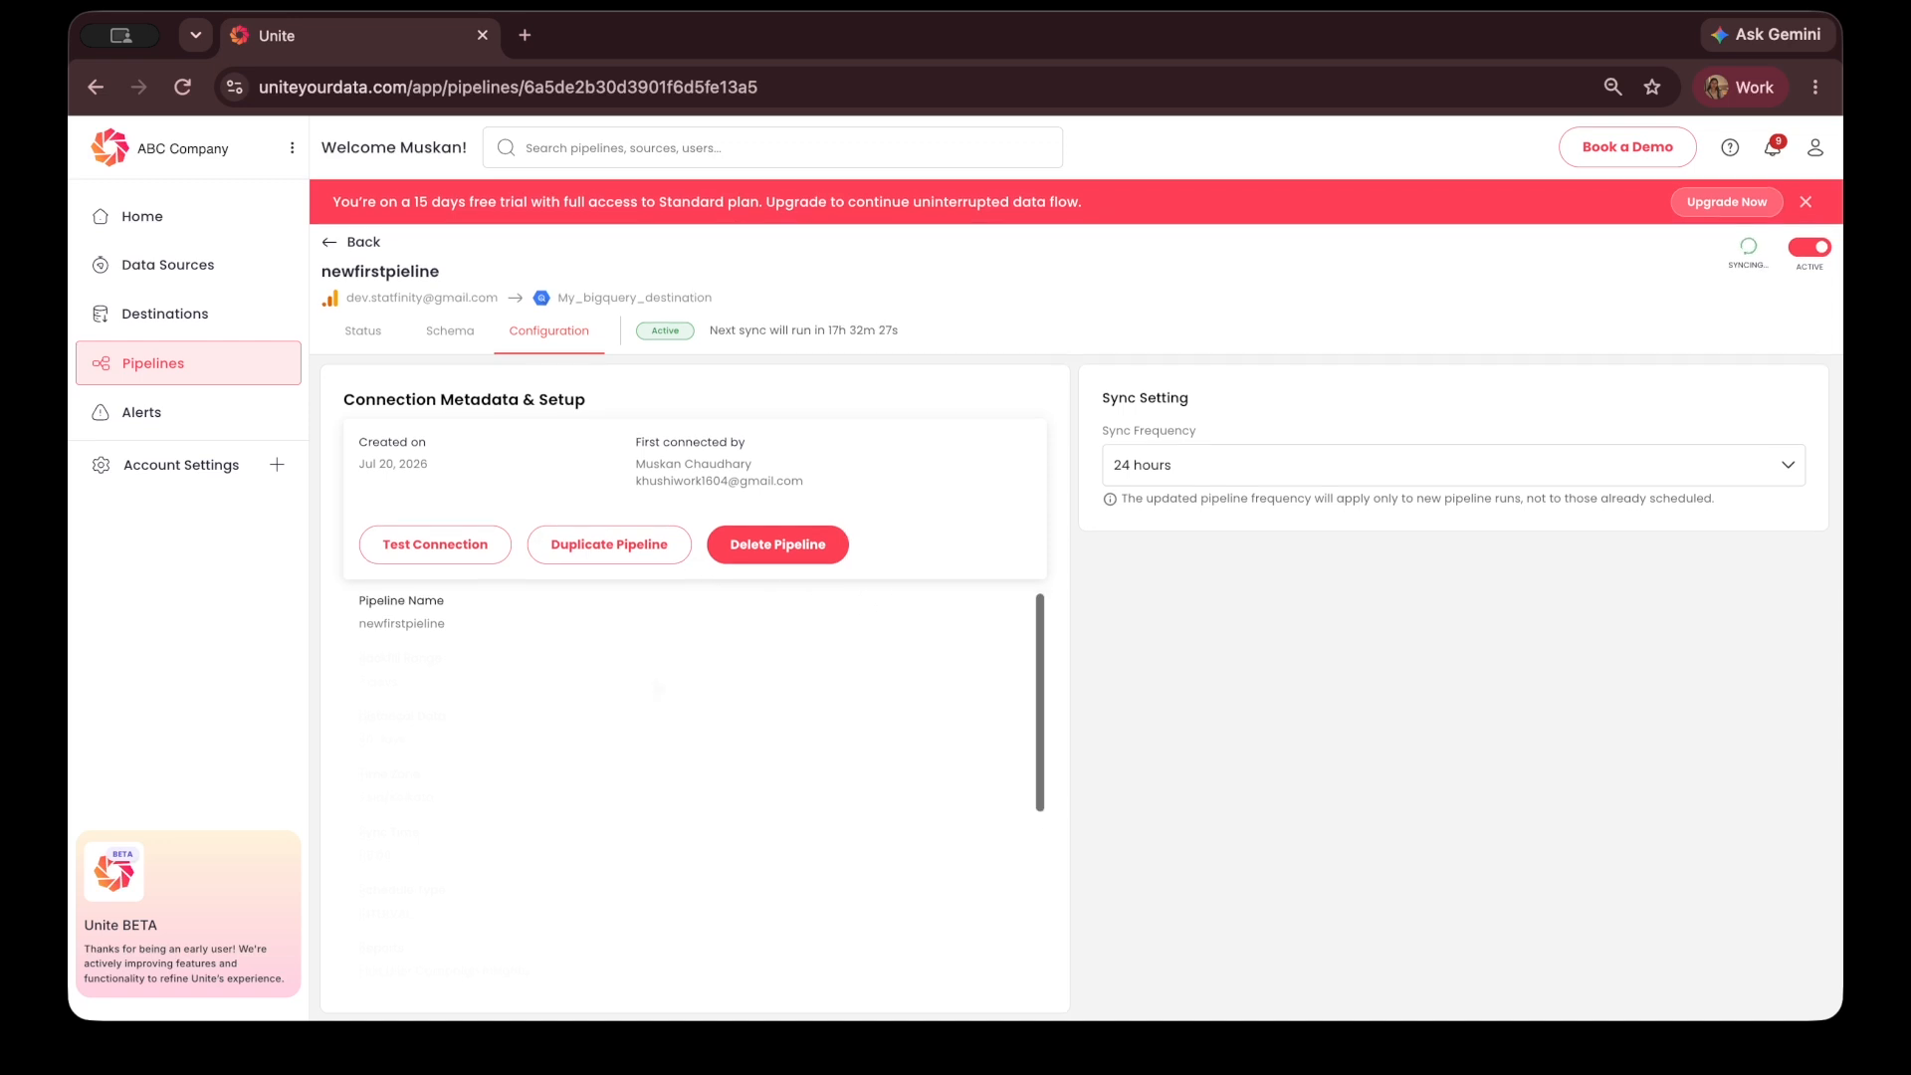
- Return to the pipeline's status and inspect the sync details of the 2026-07-20 run
left_click(379, 343)
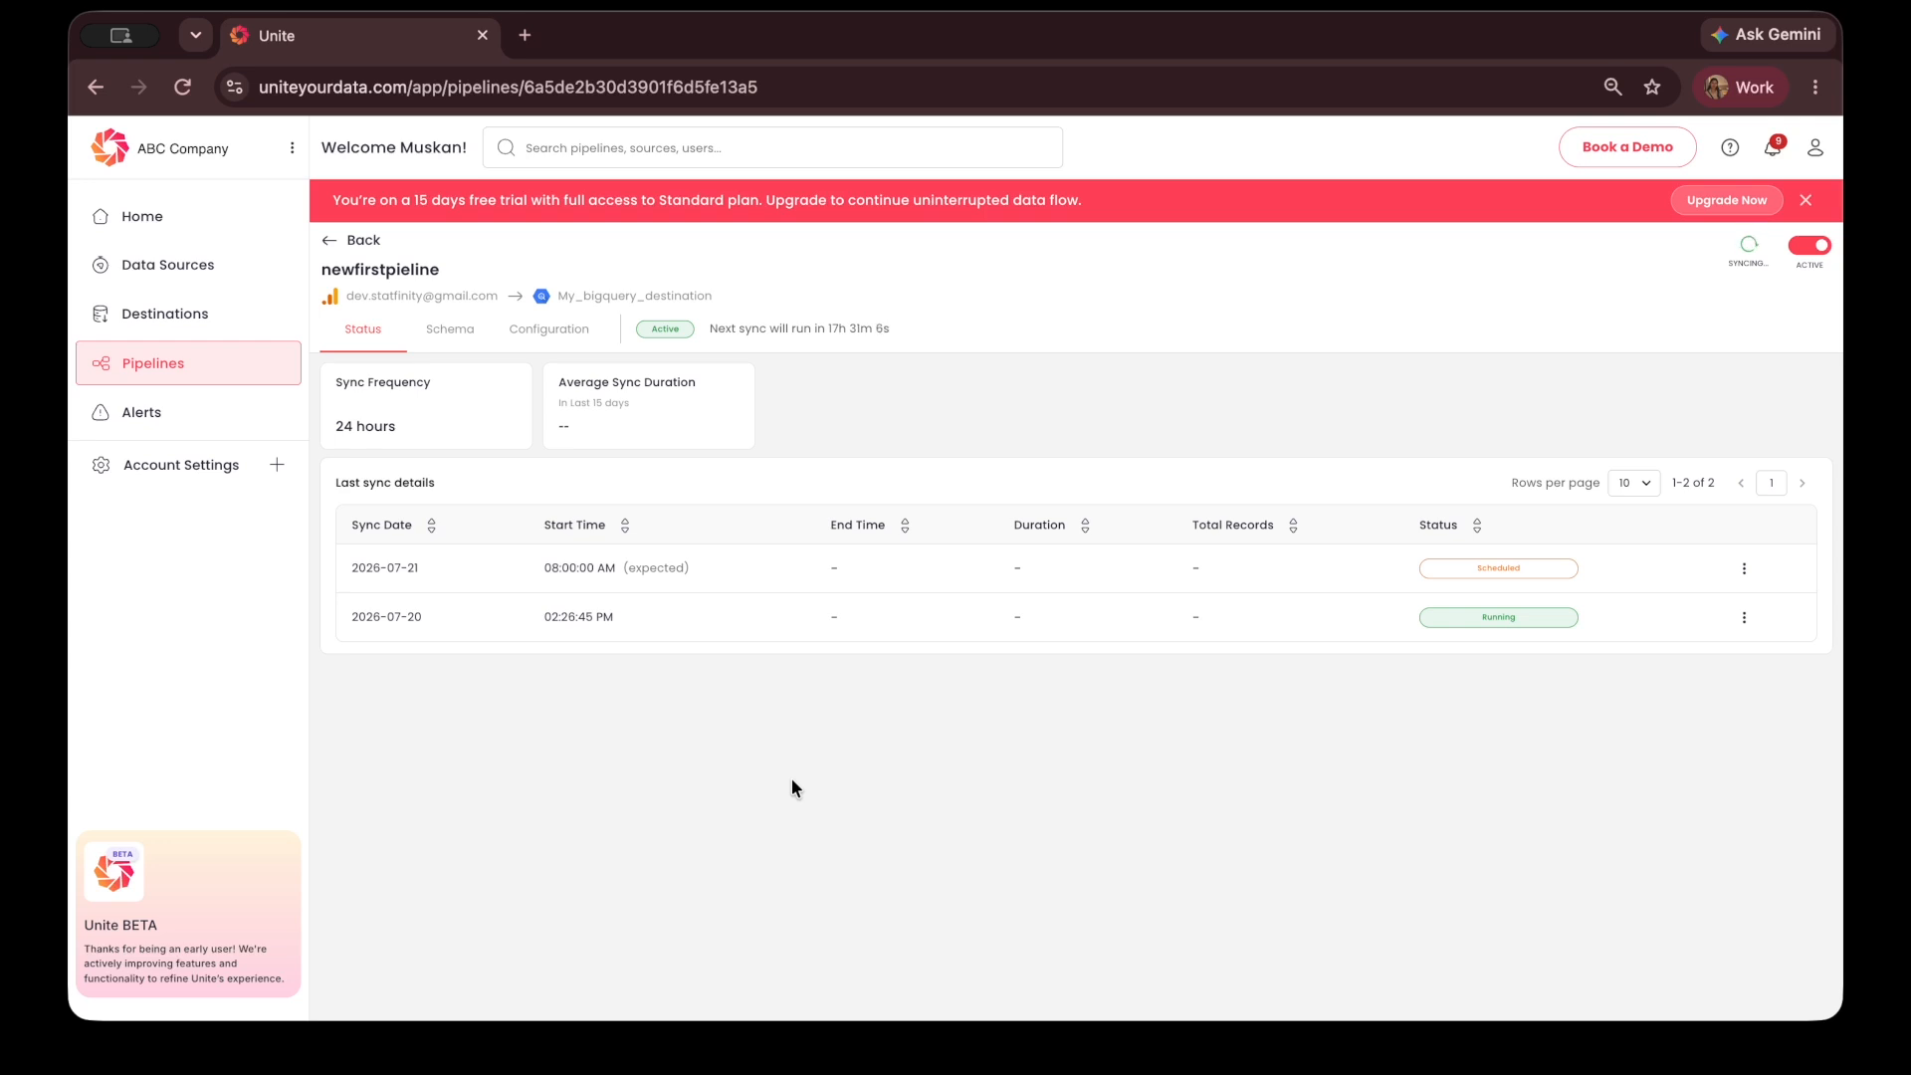
left_click(958, 625)
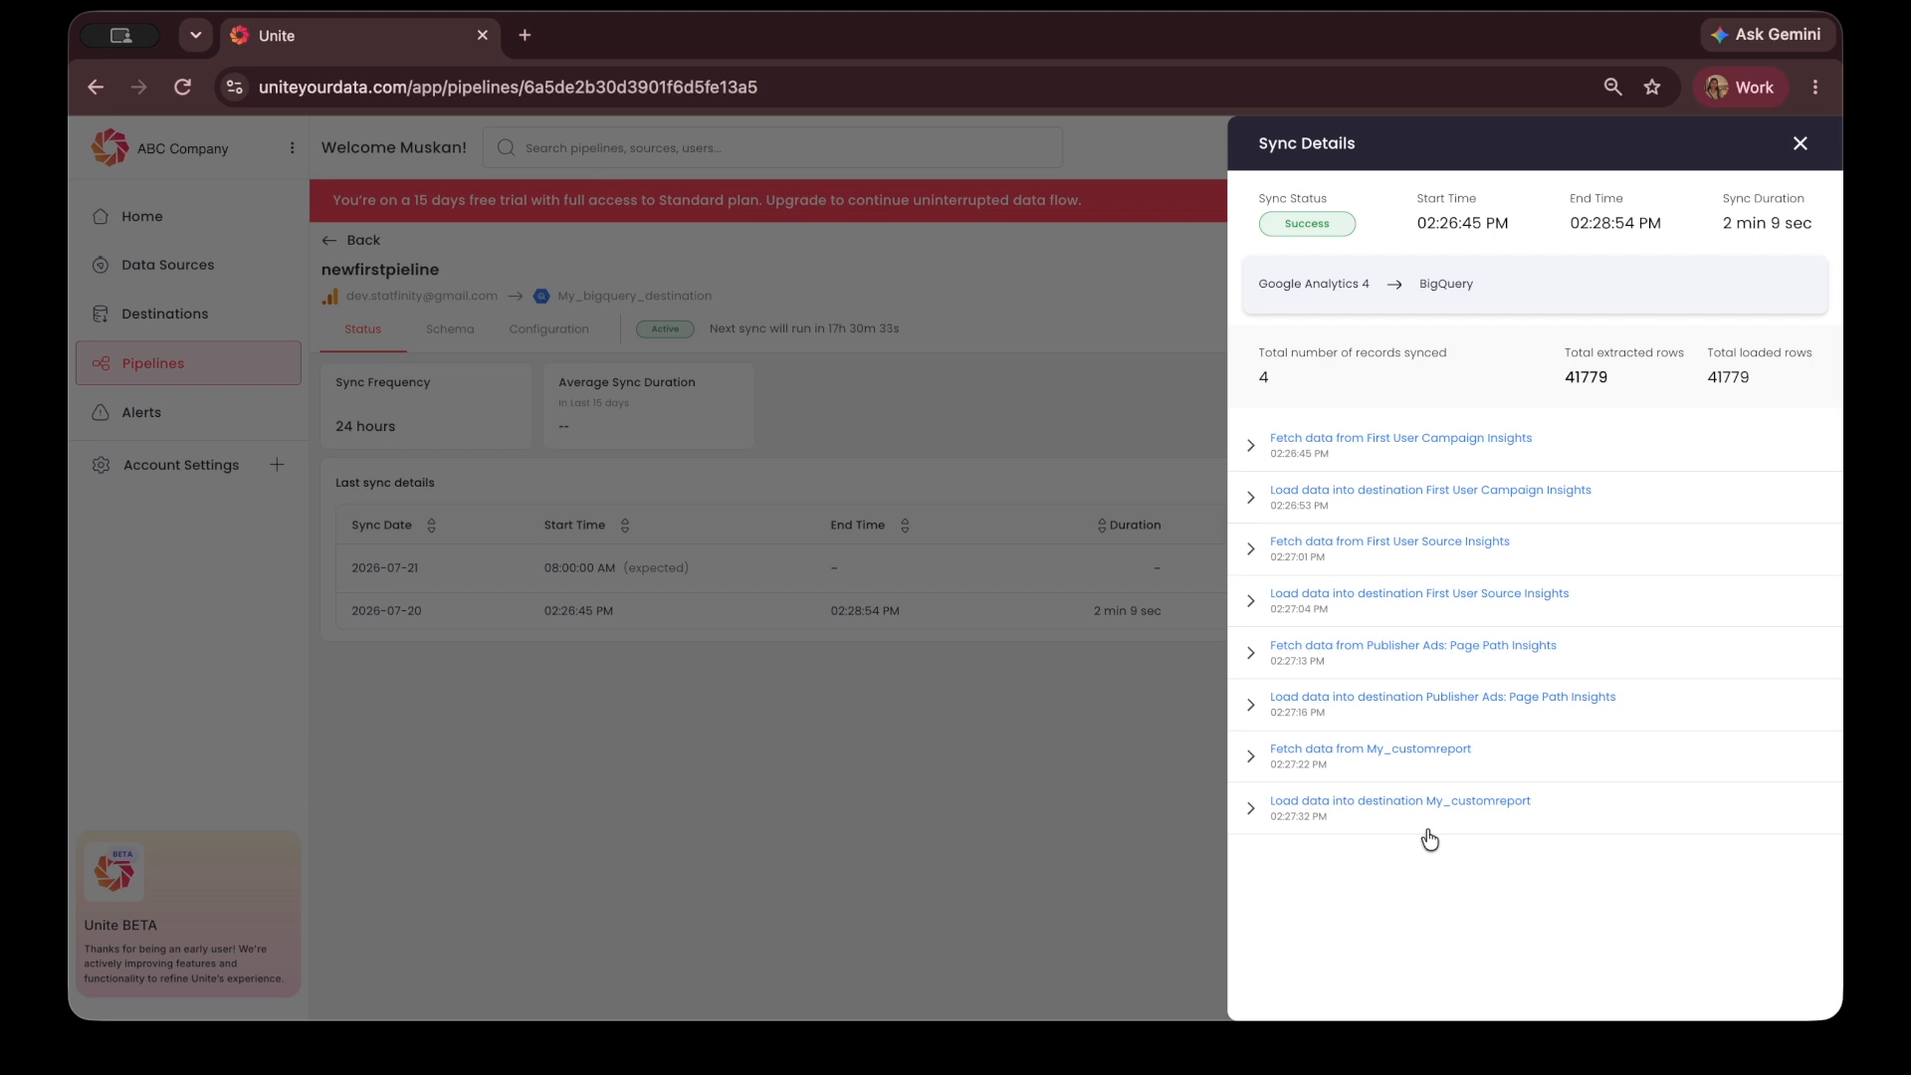
left_click(1800, 143)
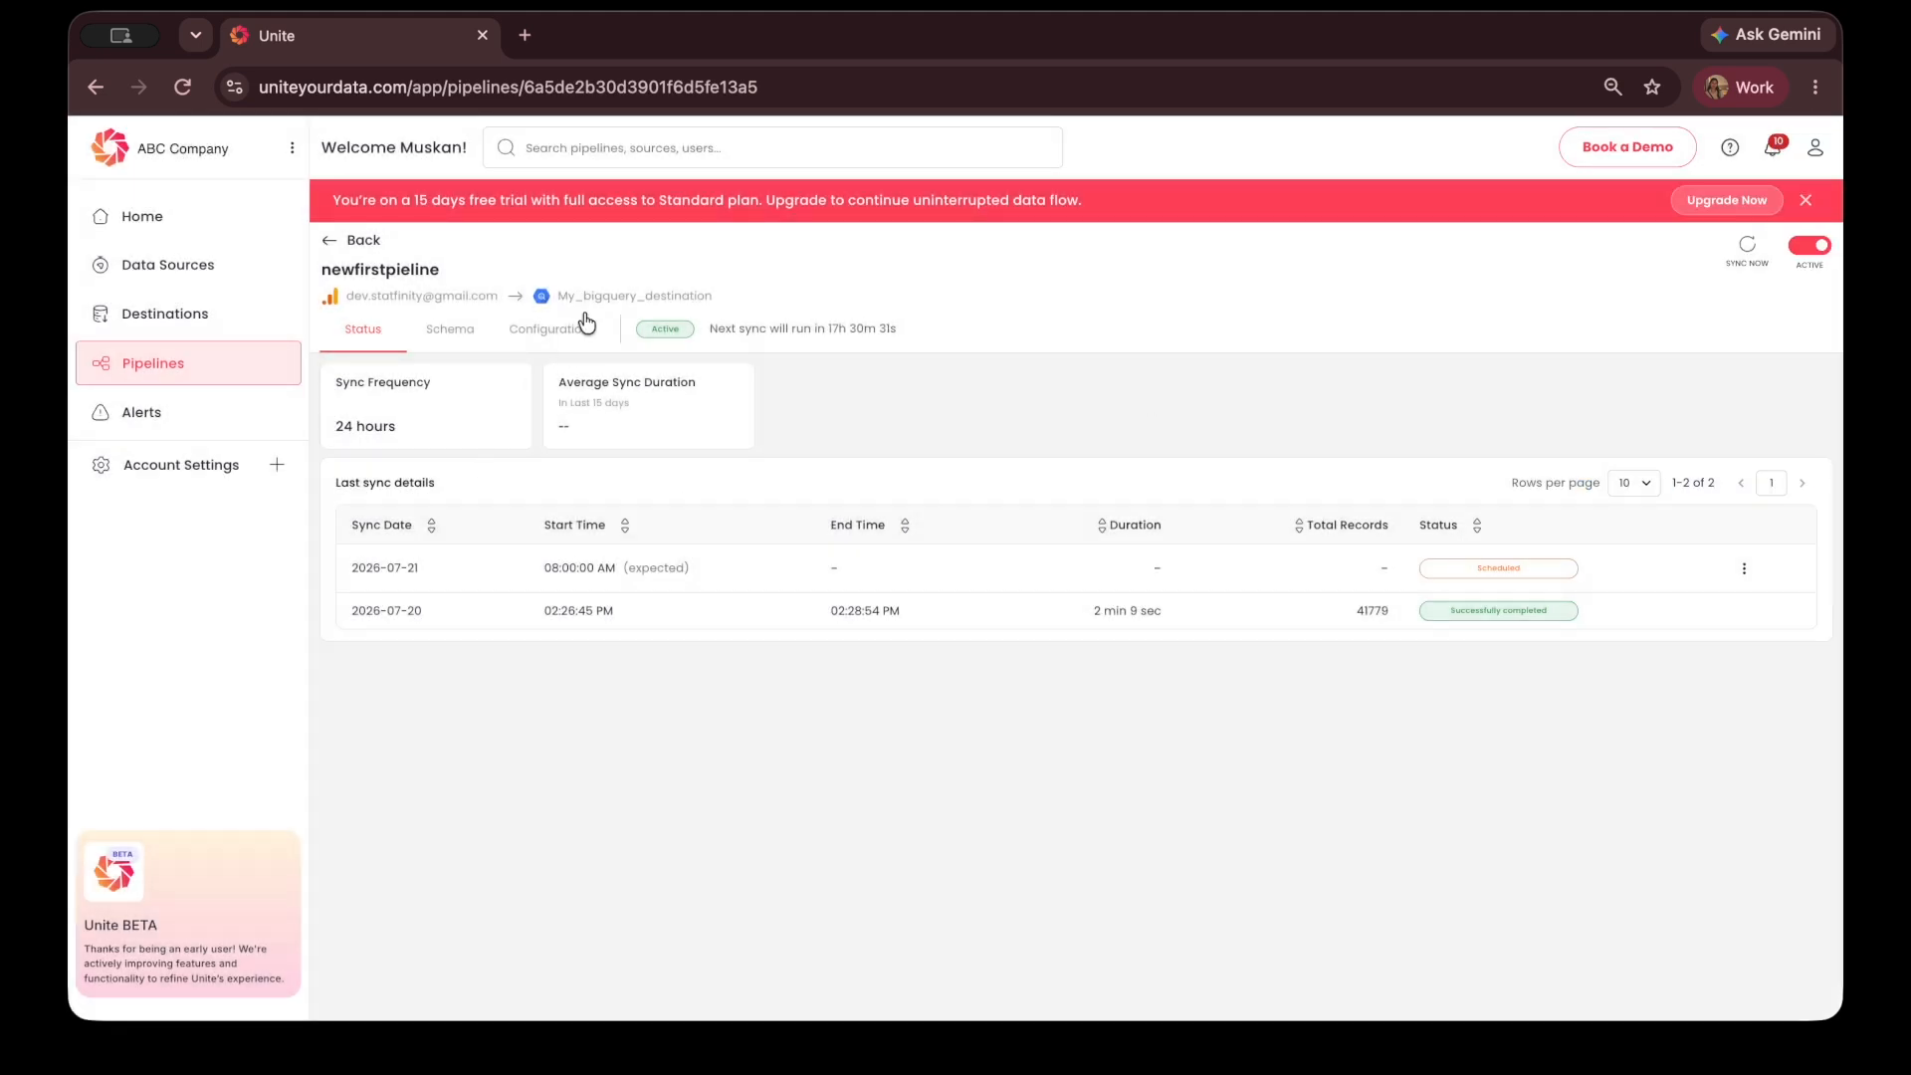
- Search for gcp console in a new browser tab and open BigQuery in the Google Cloud console
left_click(524, 36)
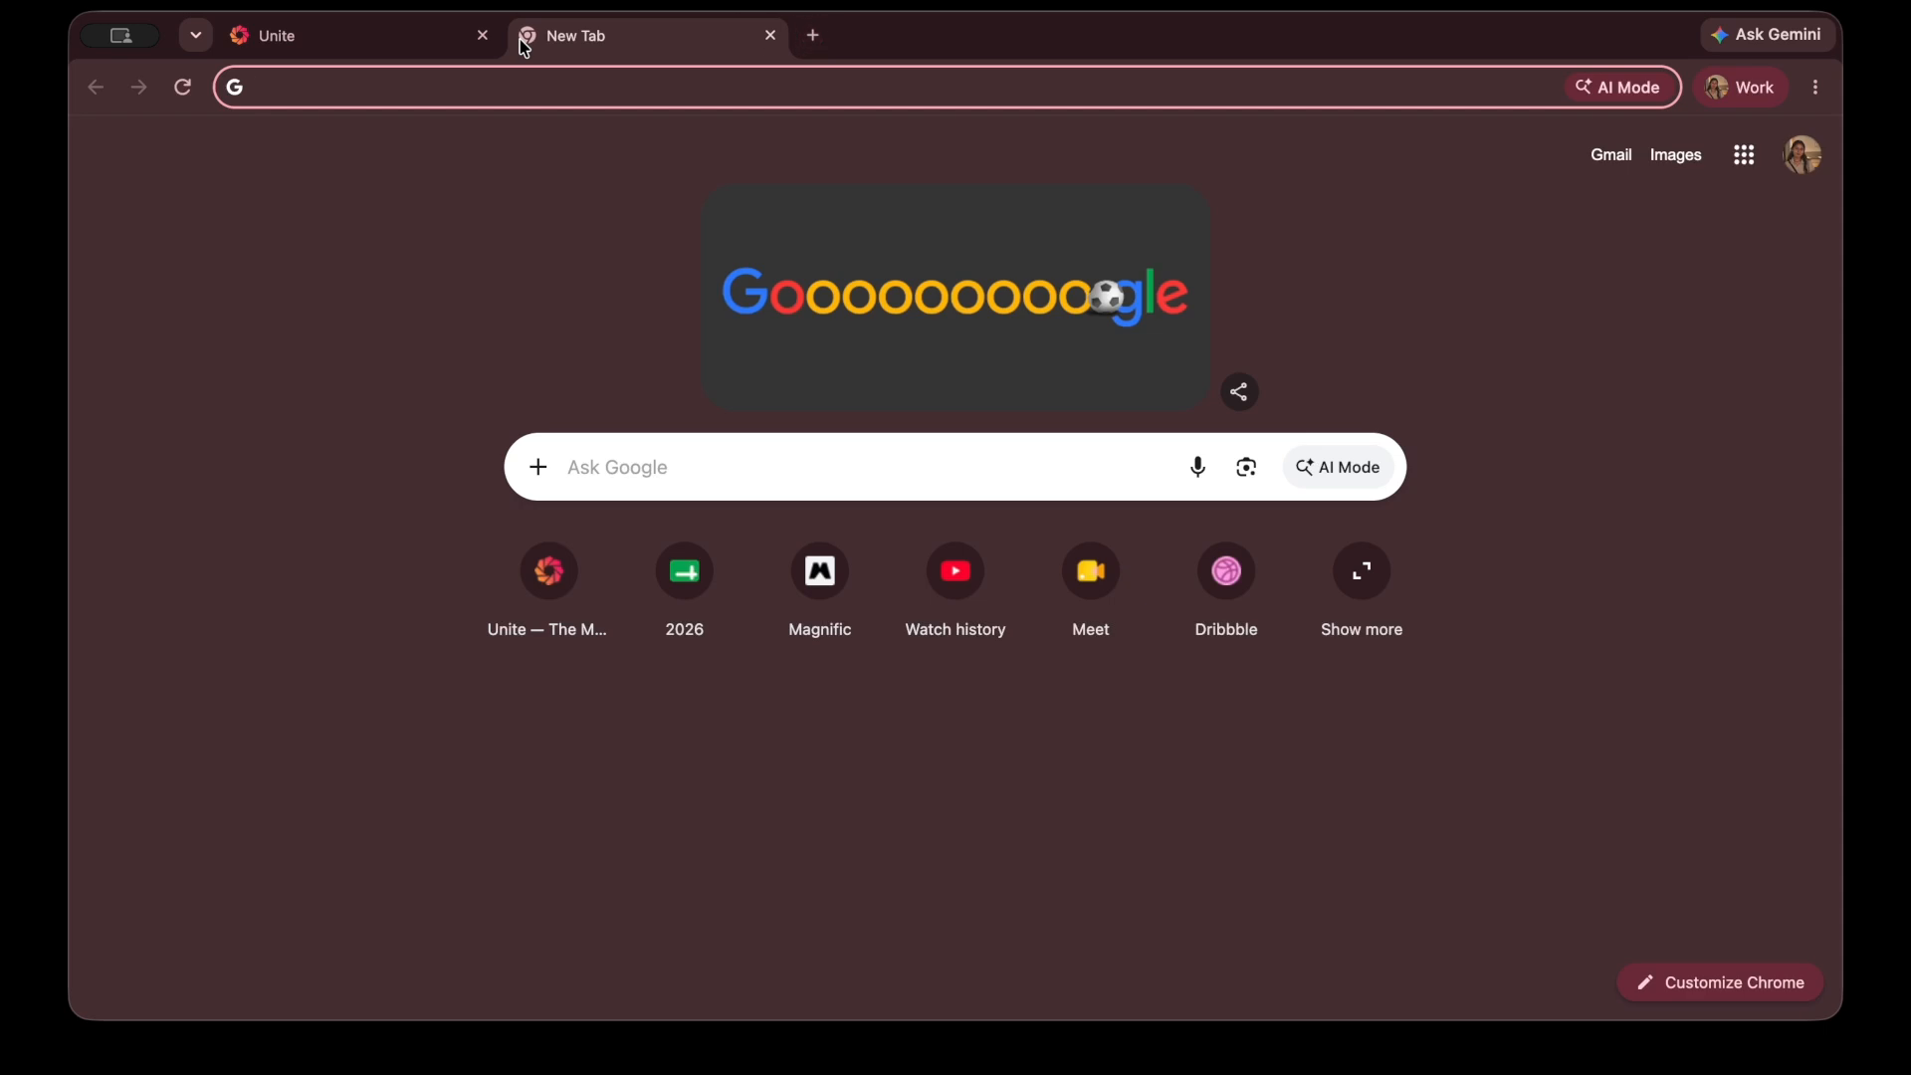
type("gcp")
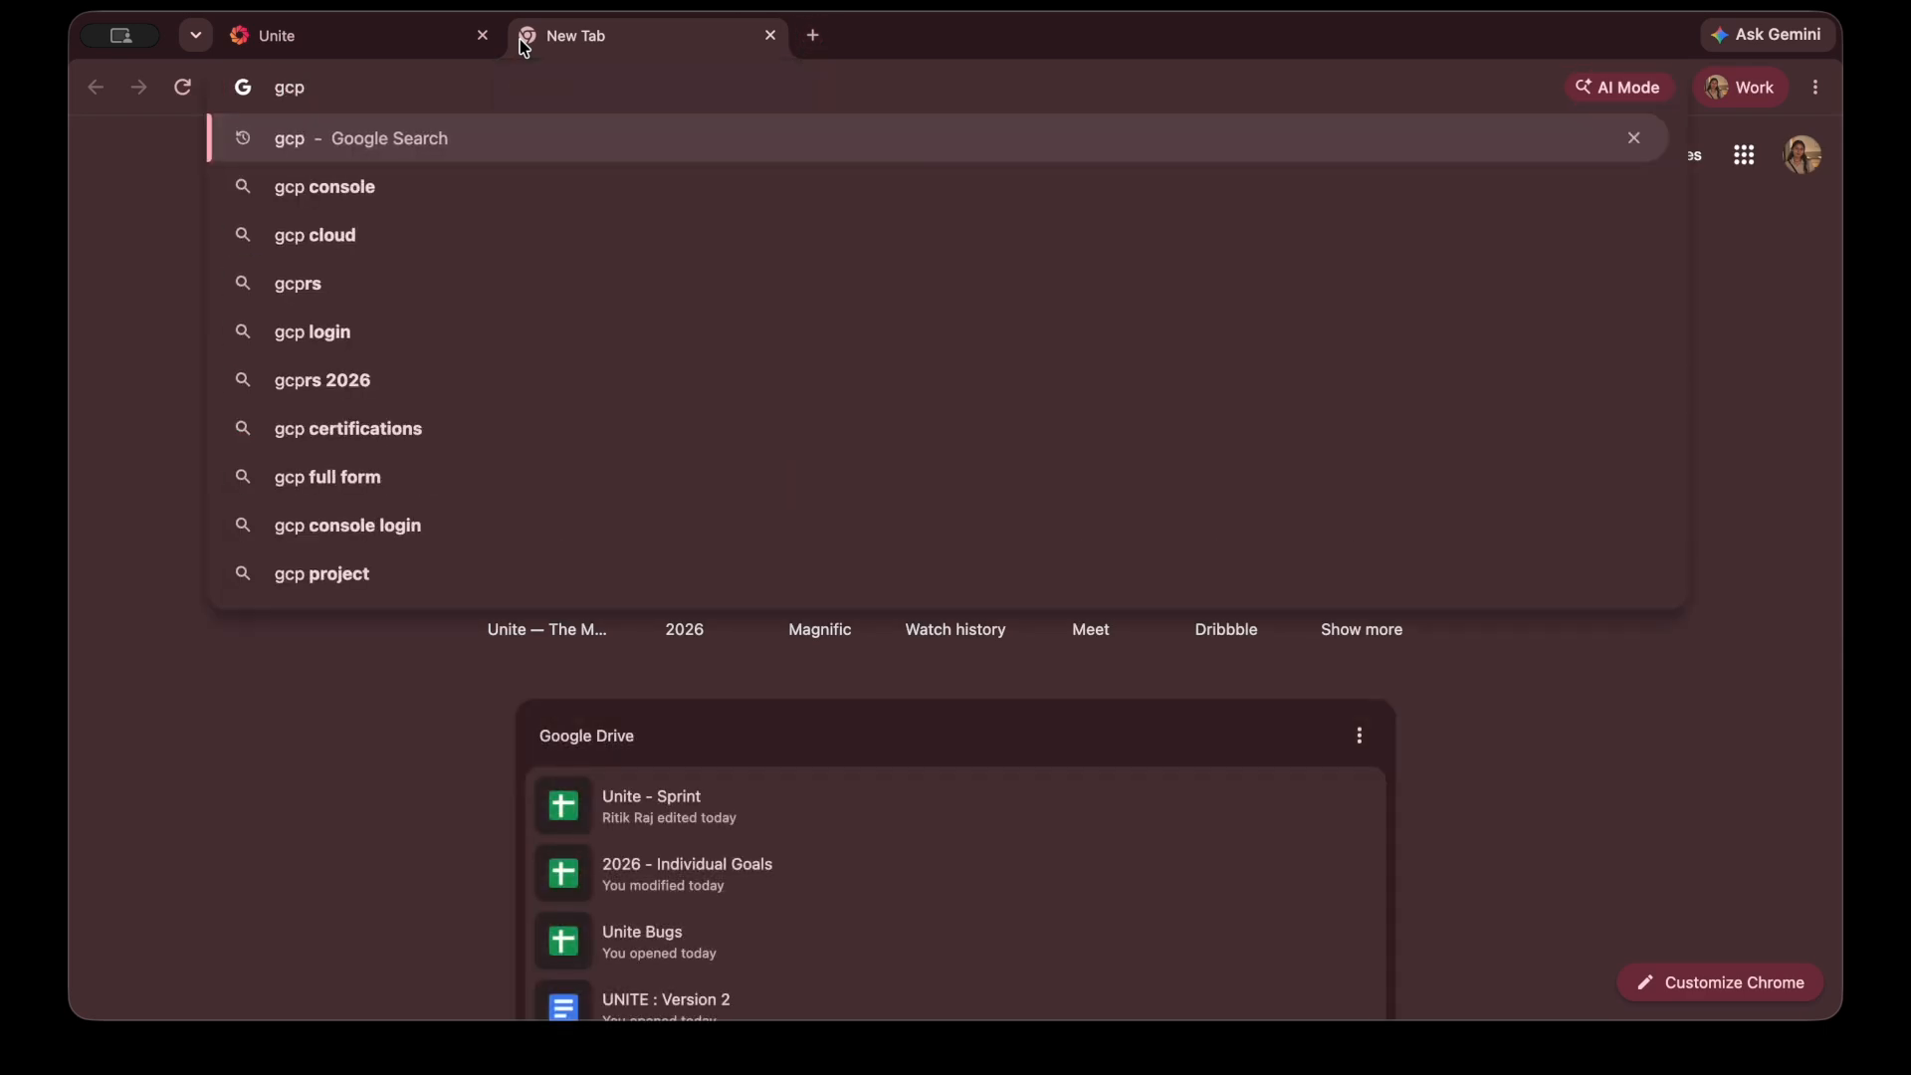
left_click(374, 194)
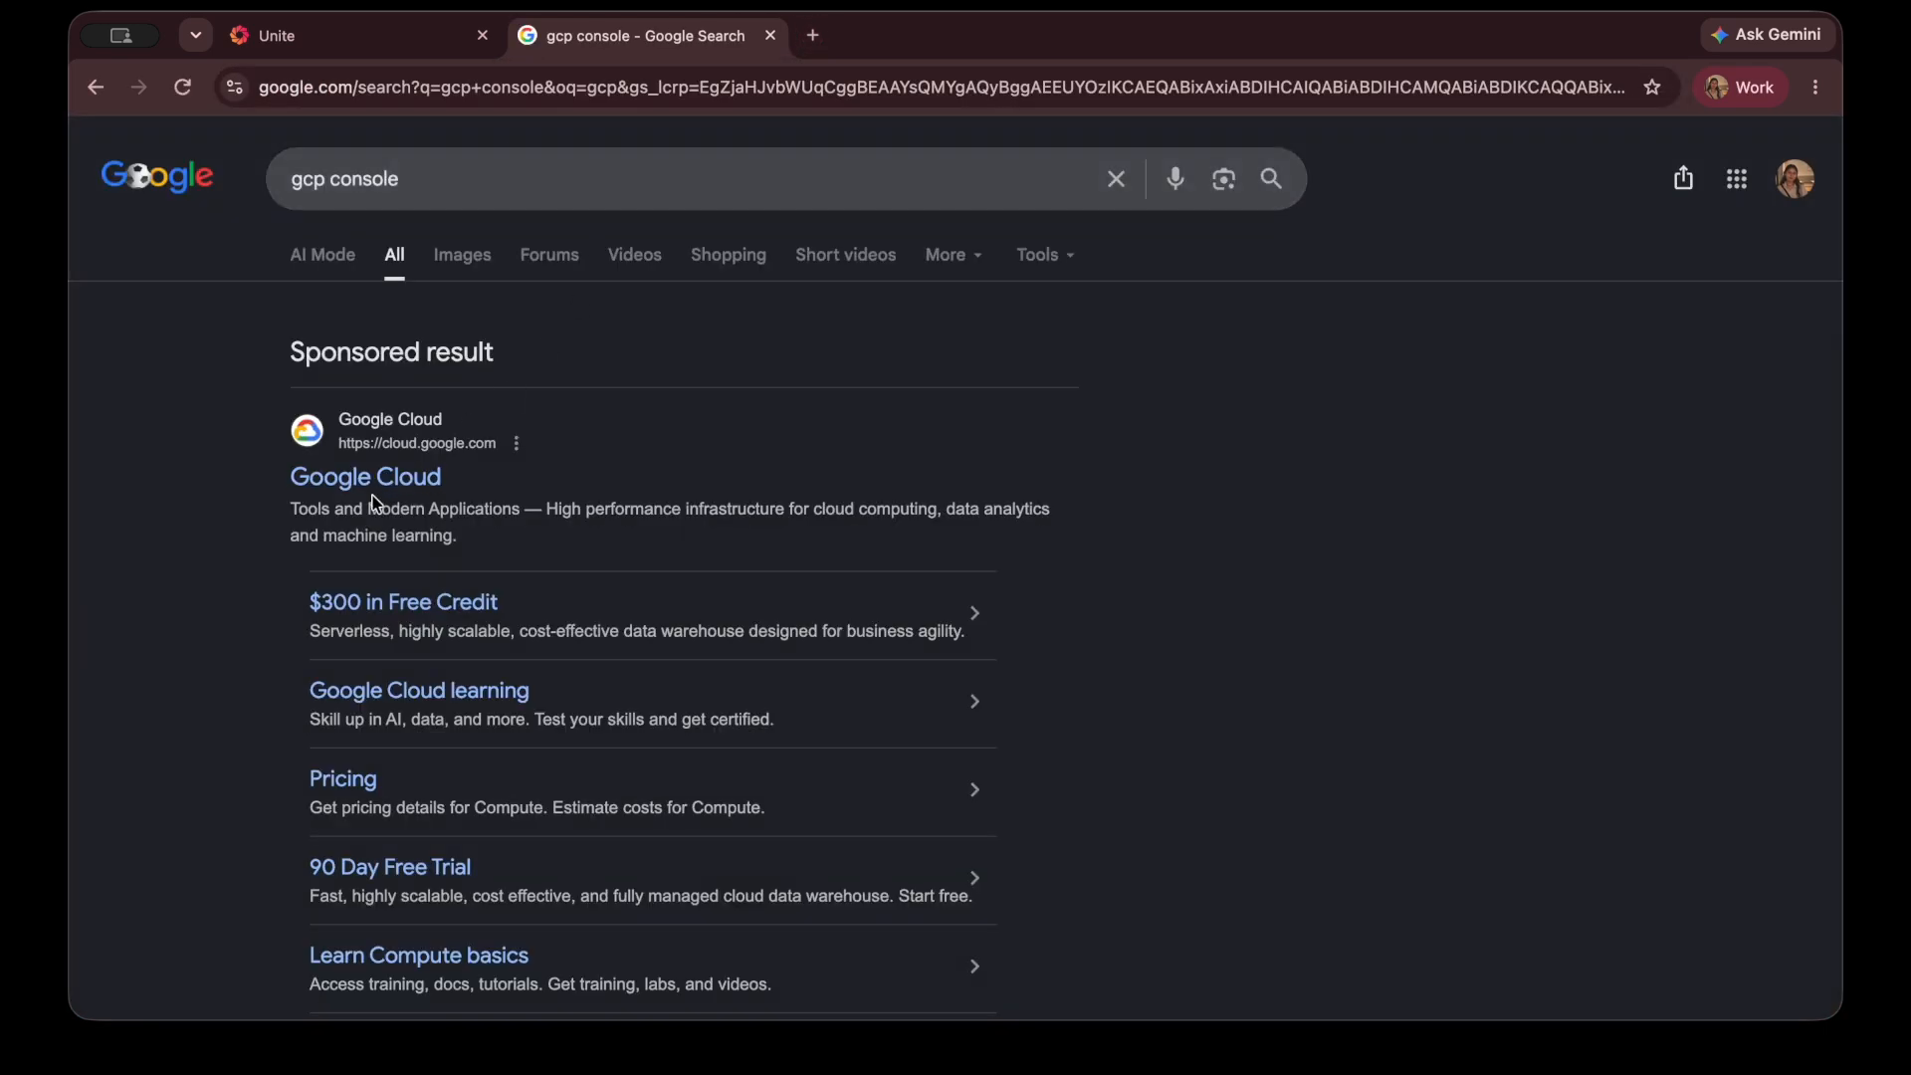
left_click(391, 478)
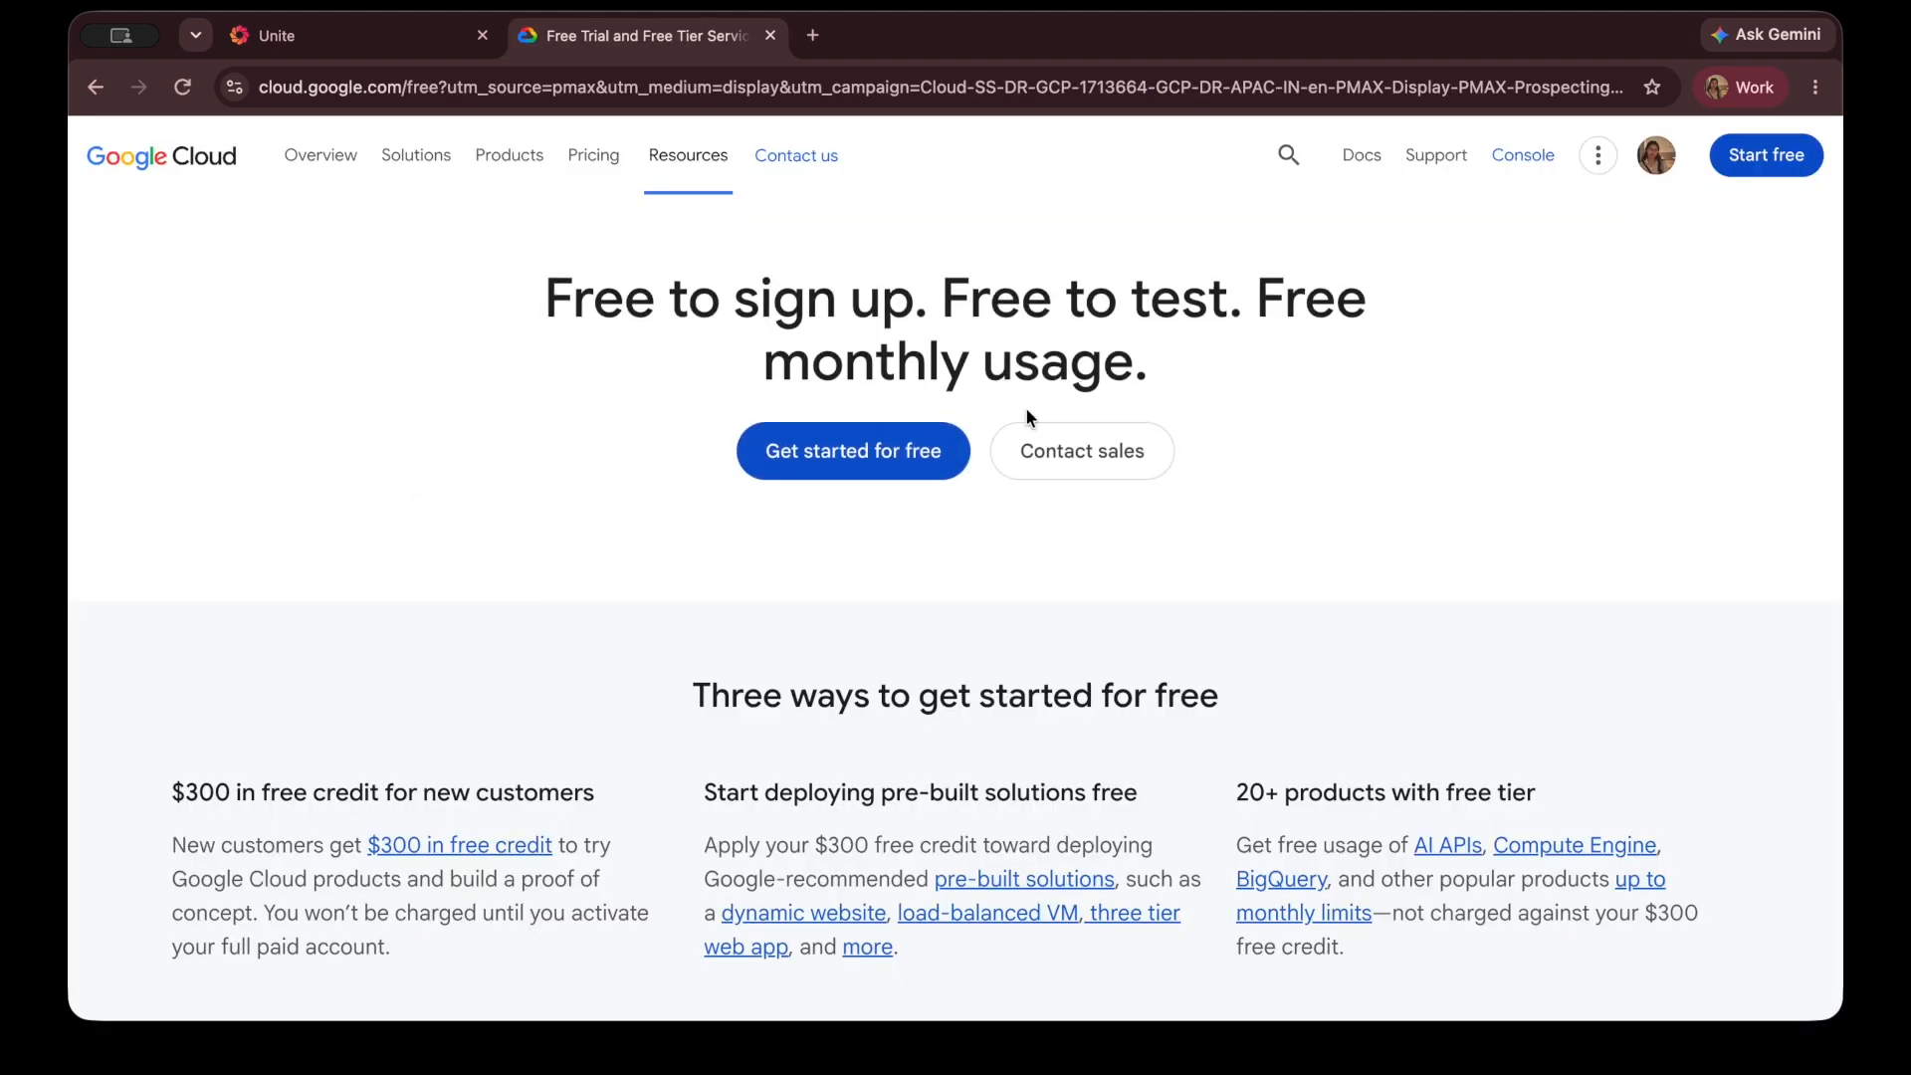
left_click(1522, 157)
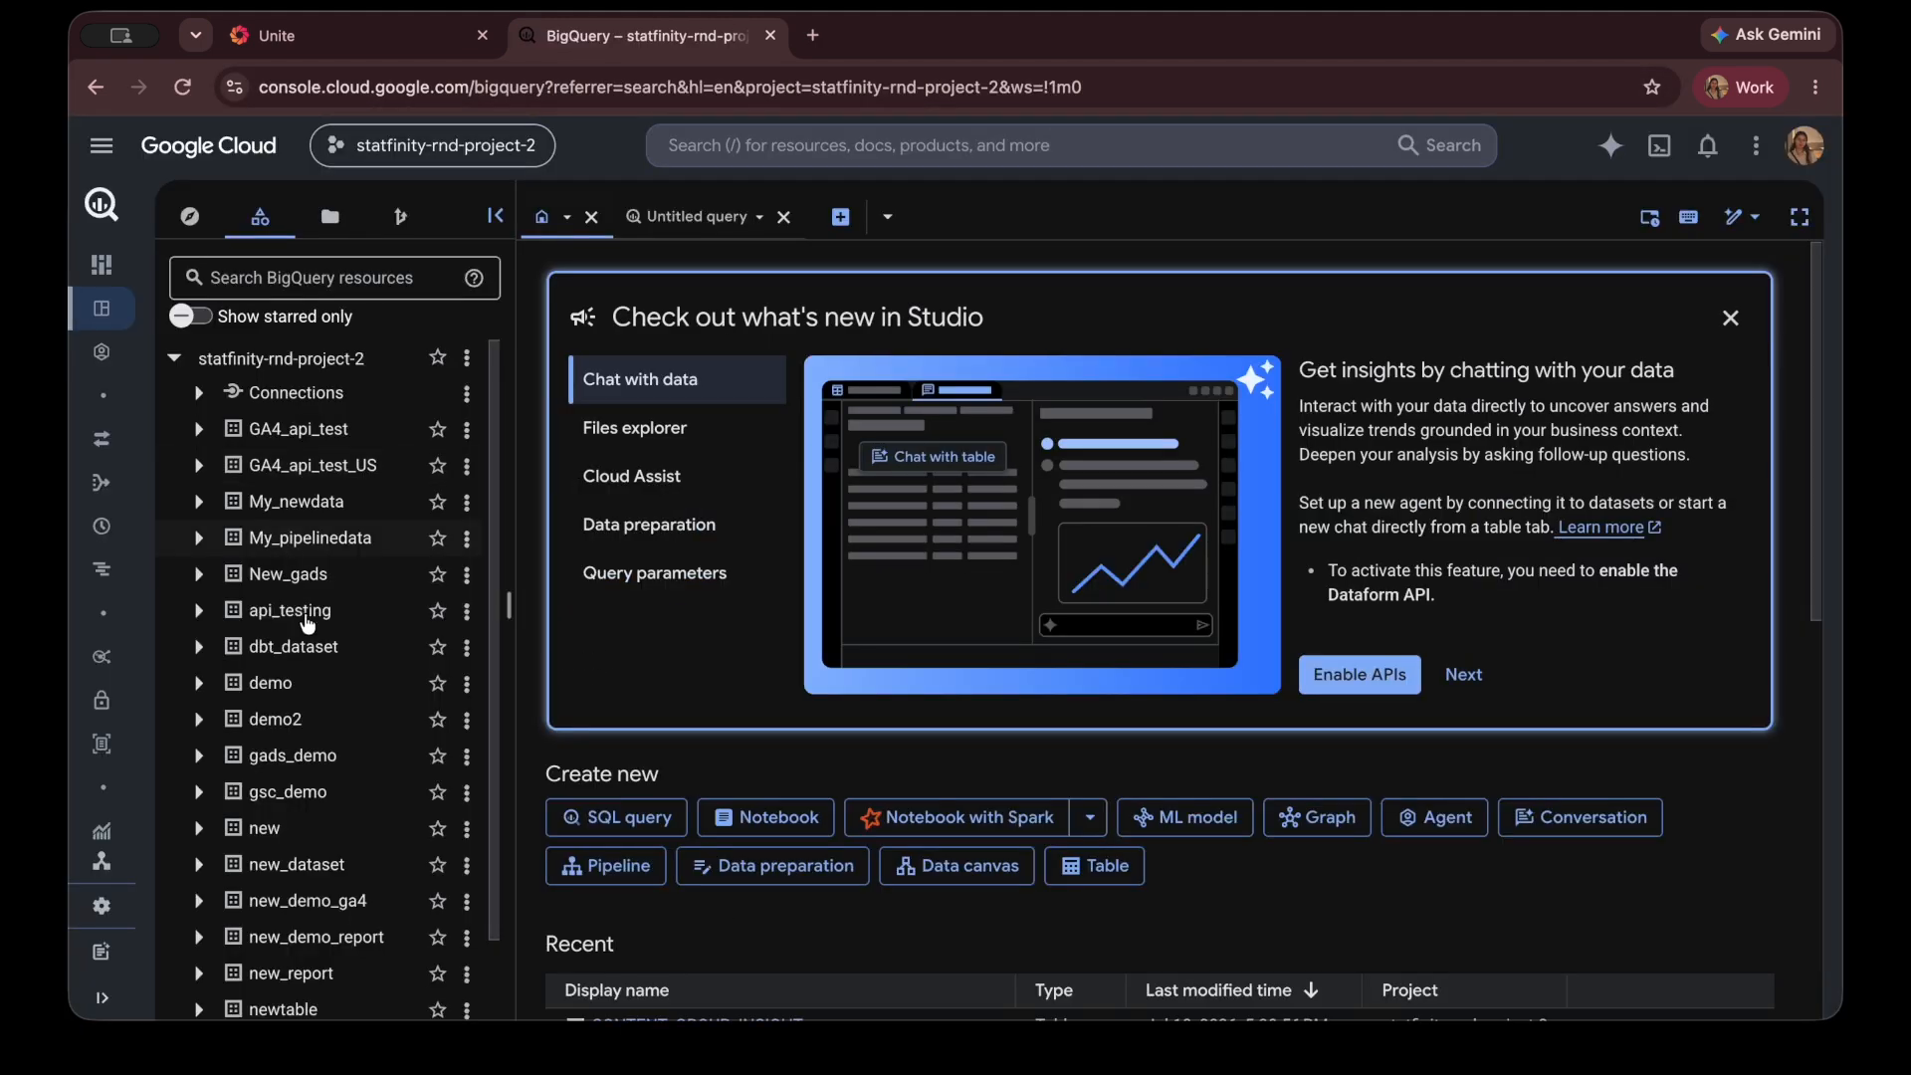
- Examine the tables of the My_newdata dataset in statfinity-rnd-project-2, and close the BigQuery tab
scroll(299, 721, "down", 1)
scroll(308, 721, "up", 1)
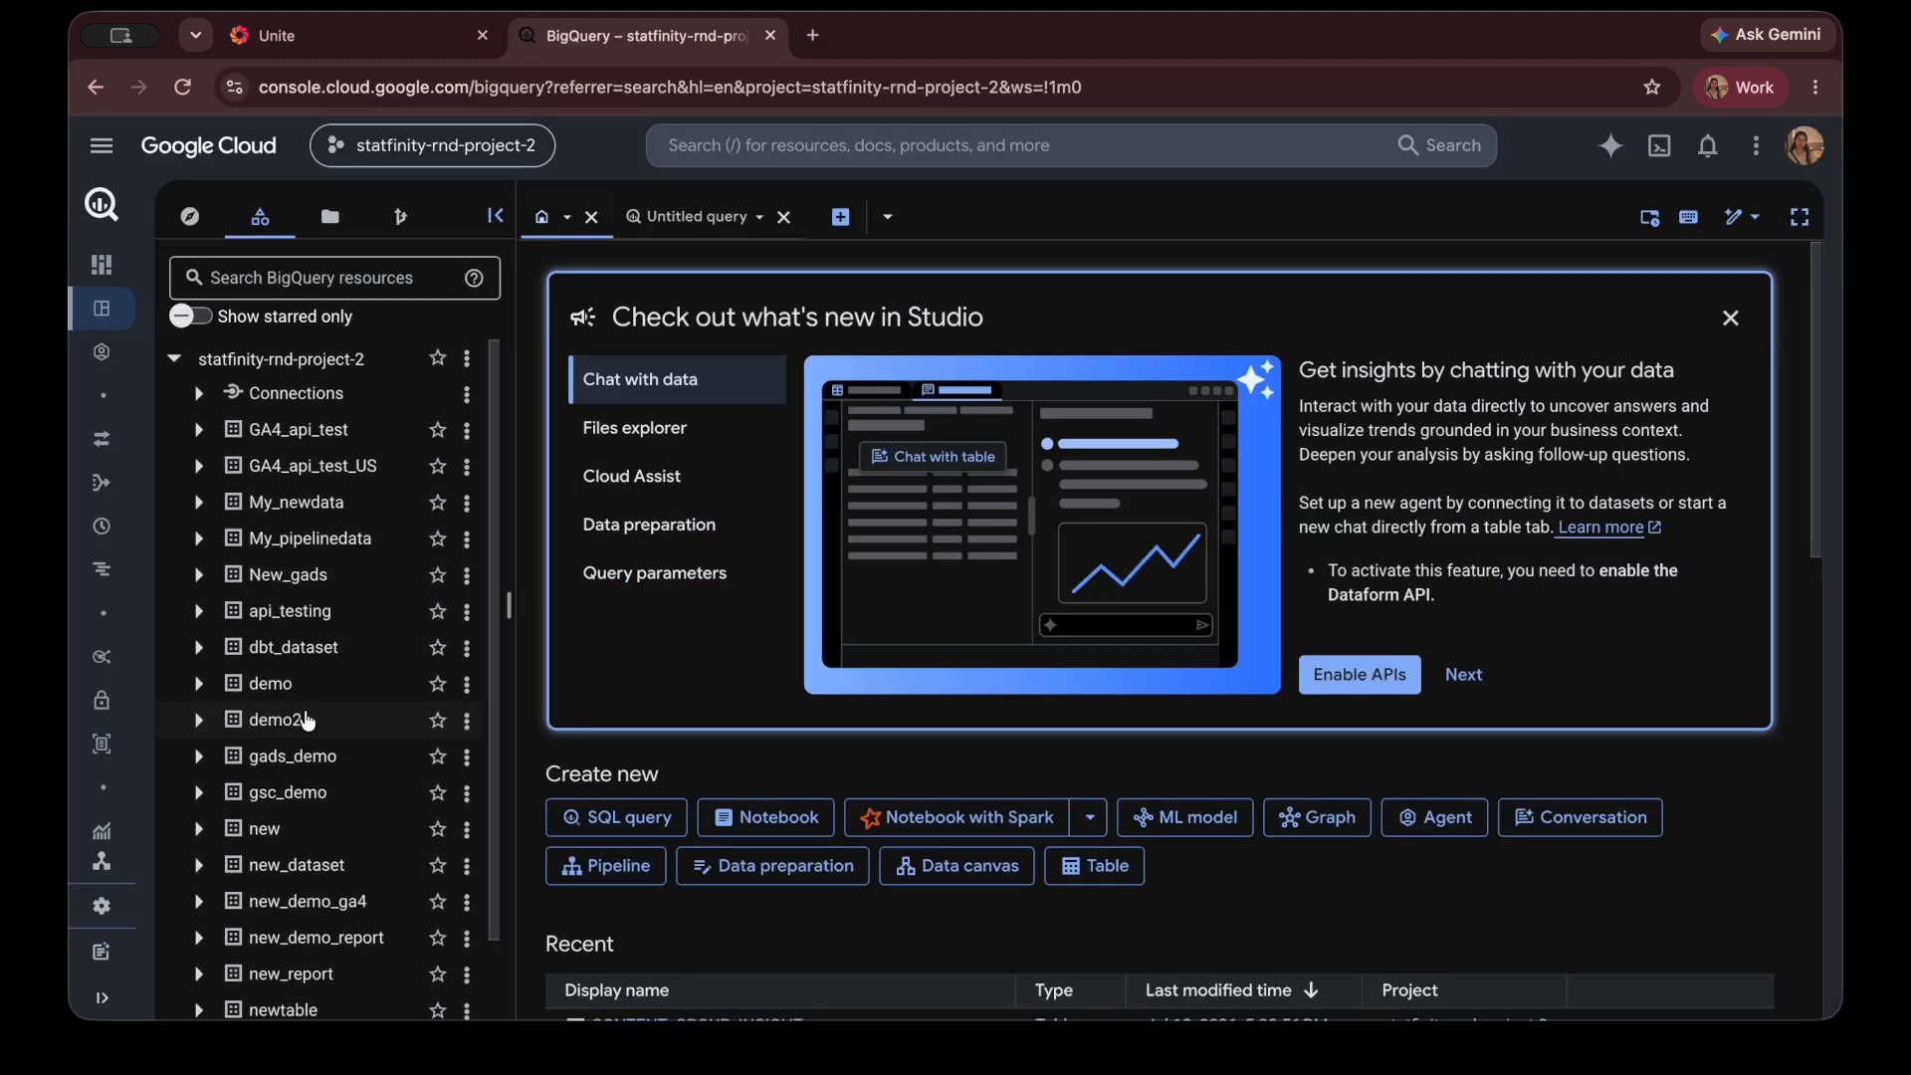
left_click(307, 503)
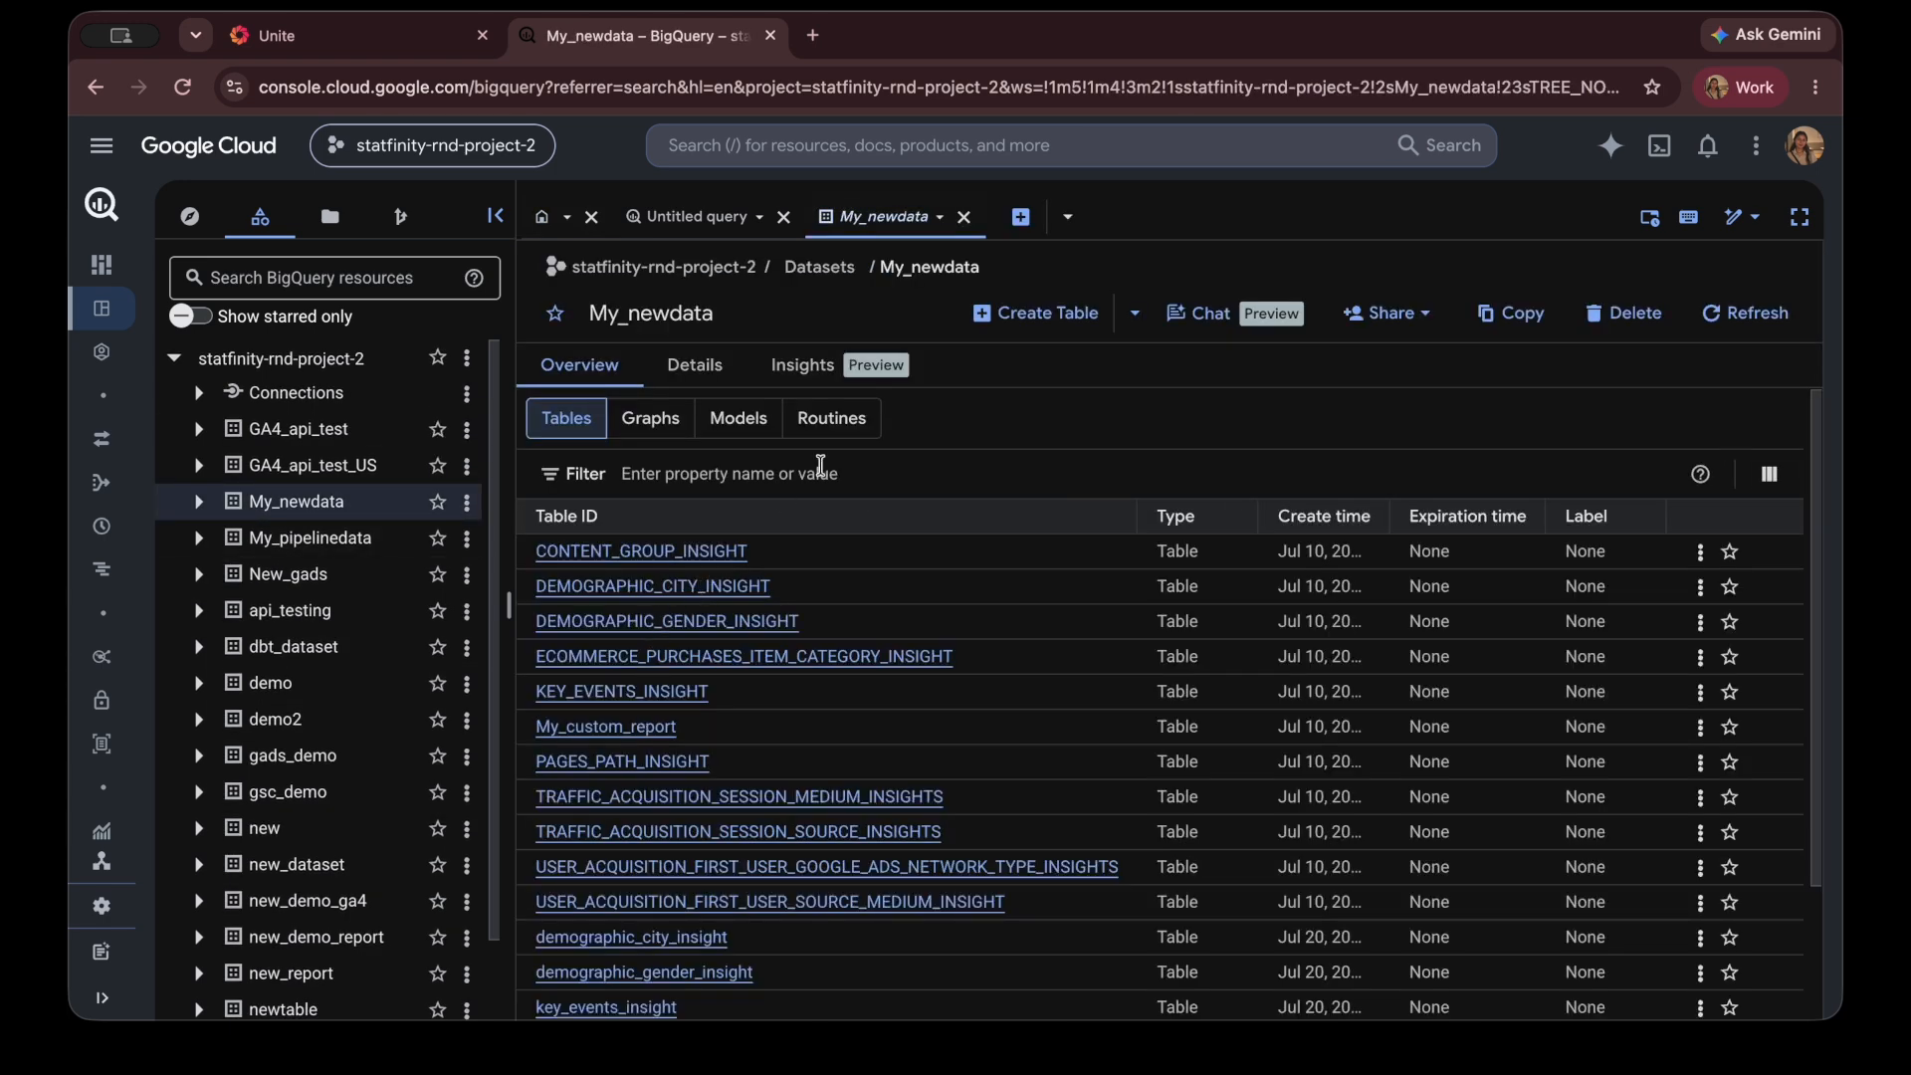
key("super+w")
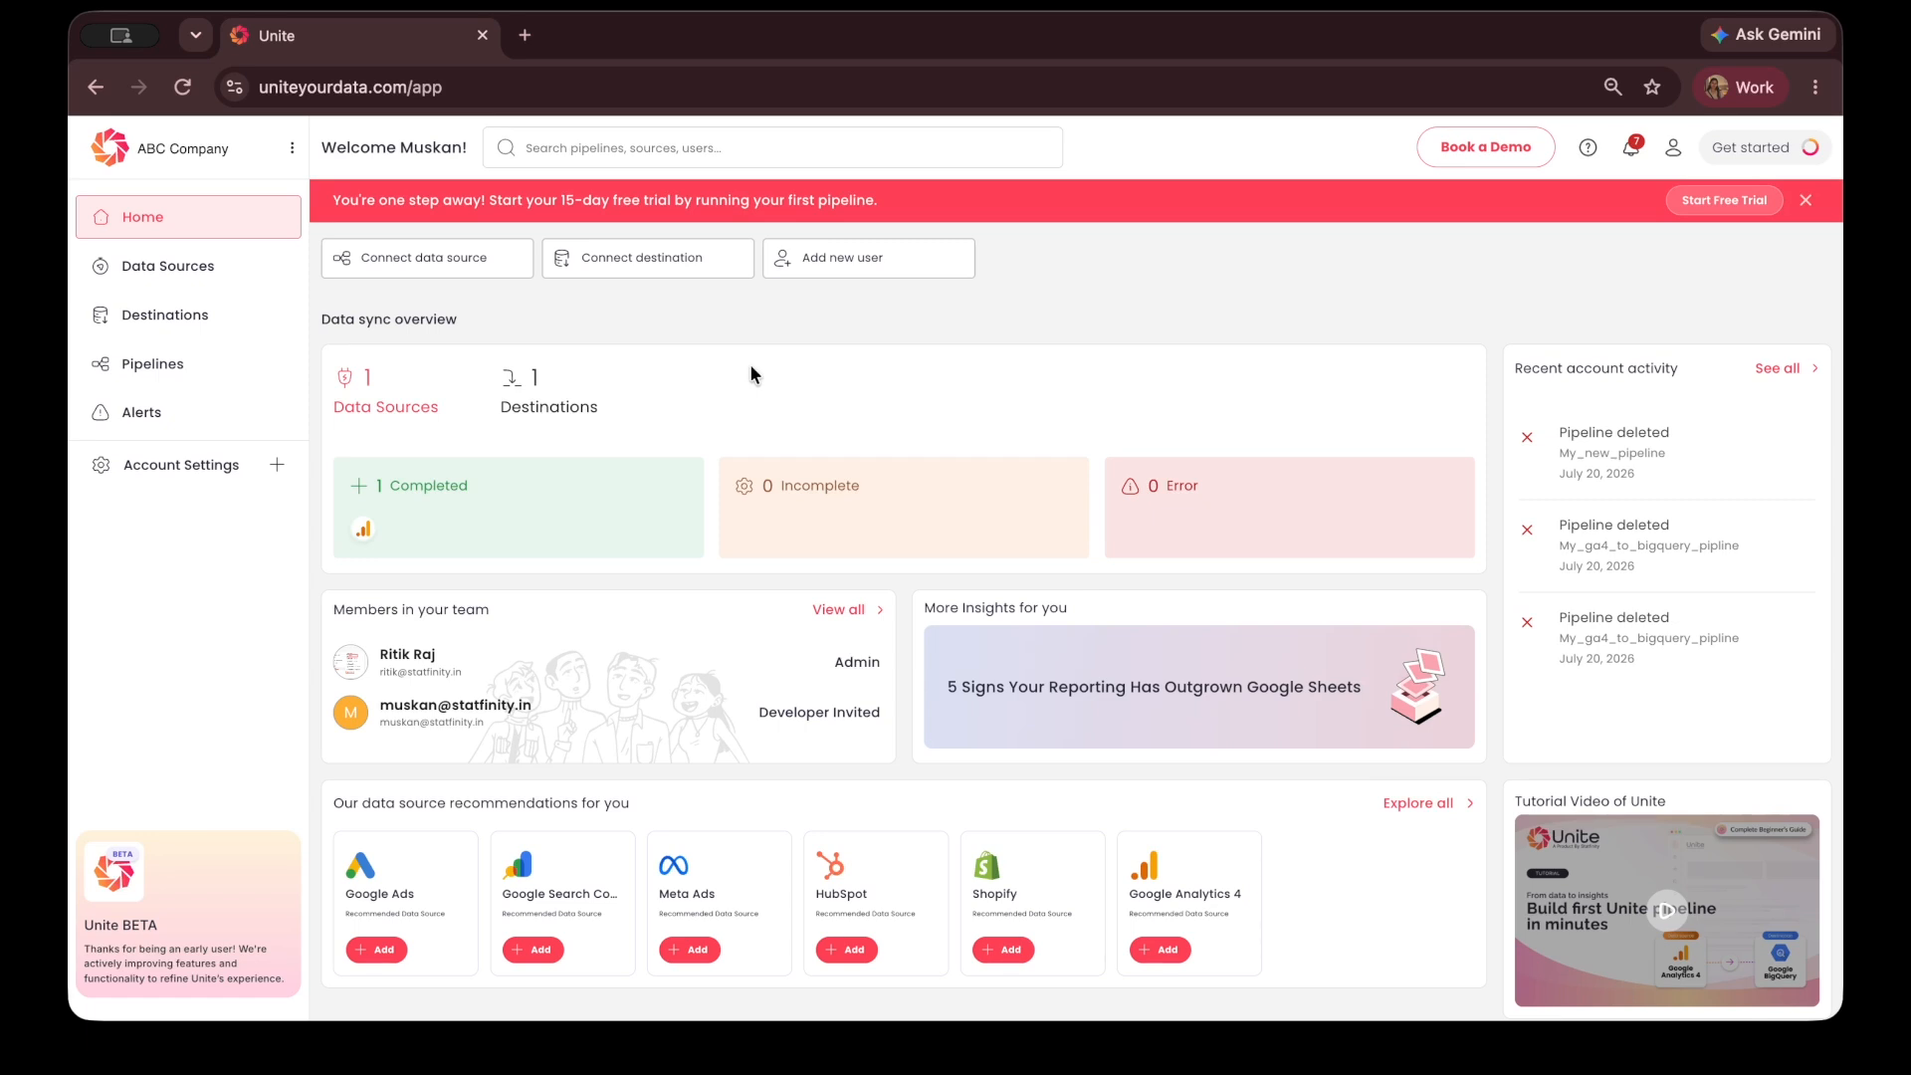